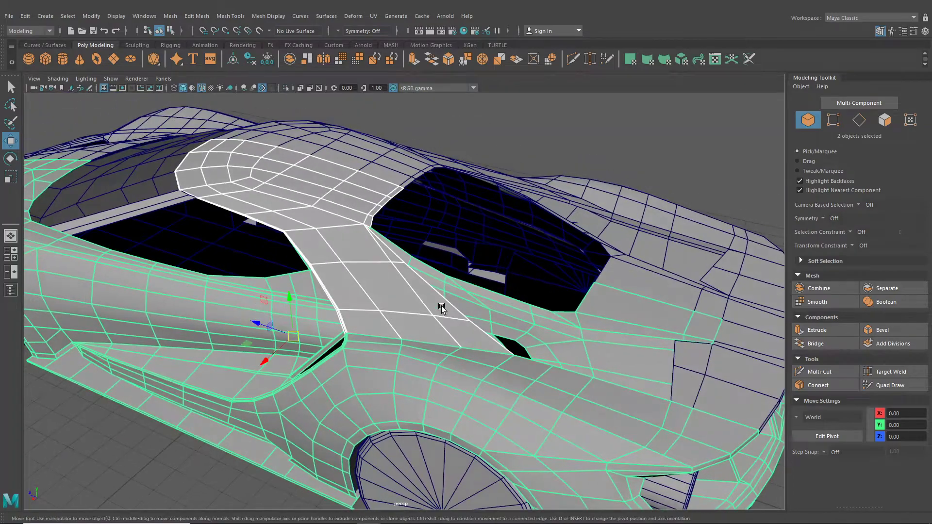
# Step: Inspect the pillar, the openings and the rear body surface around them from several angles
pyautogui.click(492, 129)
pyautogui.keyDown('alt'); pyautogui.moveTo(372, 394); pyautogui.dragTo(476, 354); pyautogui.keyUp('alt')
pyautogui.scroll(5, 422, 375)
pyautogui.keyDown('alt'); pyautogui.moveTo(497, 281); pyautogui.dragTo(494, 249); pyautogui.keyUp('alt')
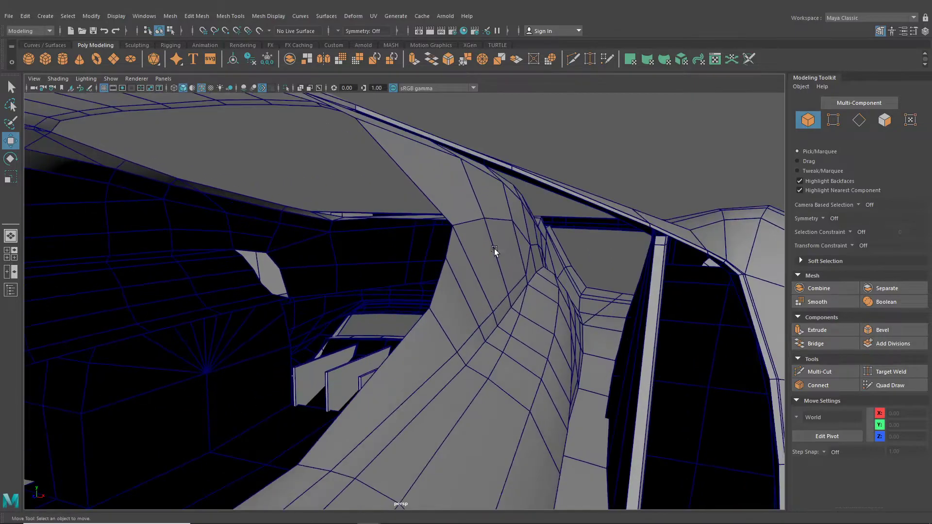
pyautogui.keyDown('alt'); pyautogui.moveTo(479, 182); pyautogui.dragTo(308, 262); pyautogui.keyUp('alt')
pyautogui.keyDown('alt'); pyautogui.moveTo(329, 225); pyautogui.dragTo(313, 244); pyautogui.keyUp('alt')
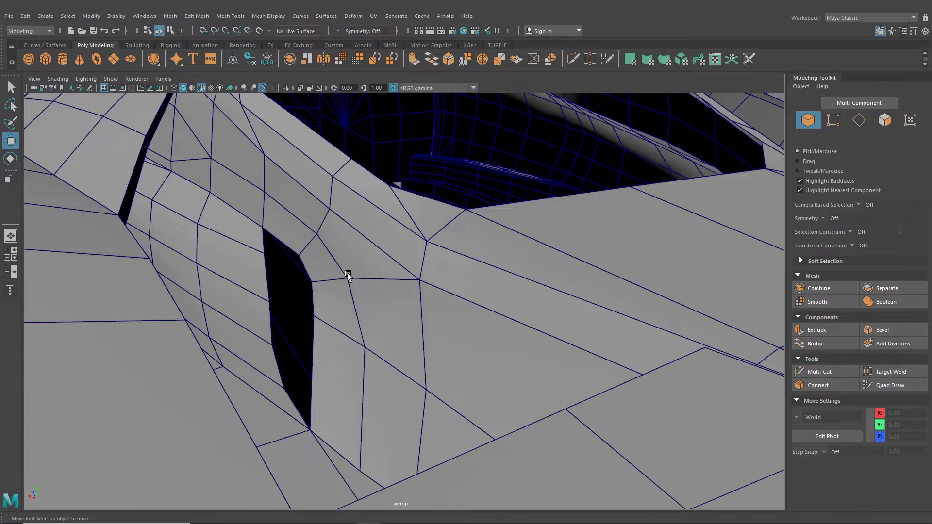
pyautogui.keyDown('alt'); pyautogui.moveTo(424, 278); pyautogui.dragTo(455, 307); pyautogui.keyUp('alt')
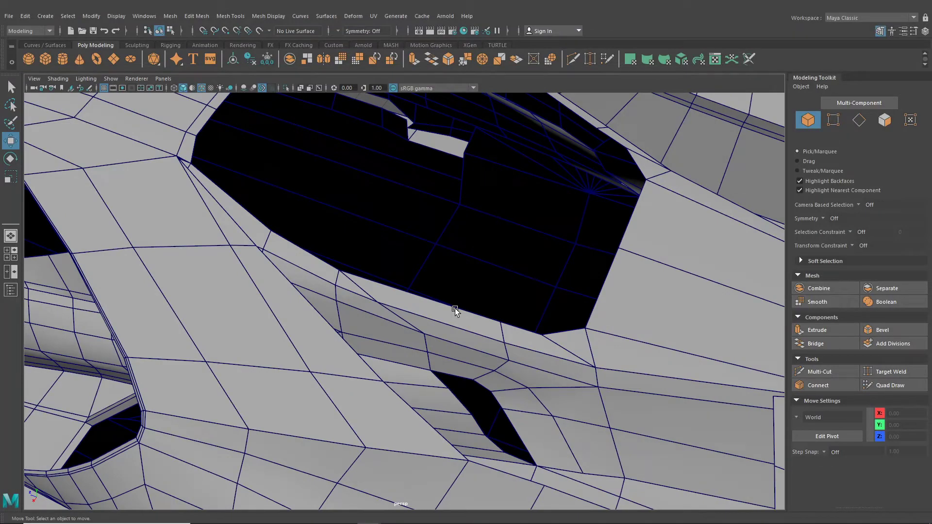
pyautogui.scroll(-5, 456, 307)
pyautogui.keyDown('alt'); pyautogui.moveTo(592, 378); pyautogui.dragTo(565, 374); pyautogui.keyUp('alt')
pyautogui.keyDown('alt'); pyautogui.moveTo(565, 374); pyautogui.dragTo(453, 278, button='middle'); pyautogui.keyUp('alt')
pyautogui.scroll(4, 453, 277)
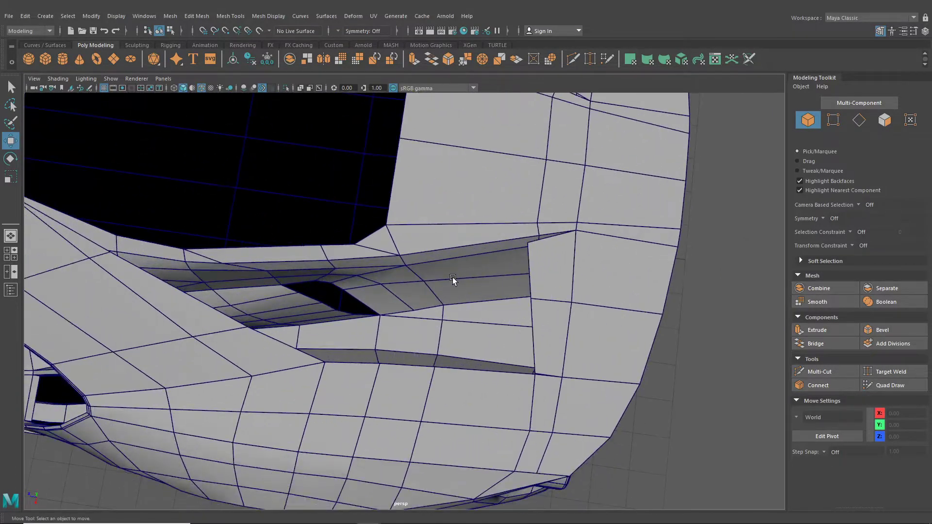
# Step: Adjust the body's vertices in the recess beside the rear opening, and return to object selection
pyautogui.moveTo(446, 253); pyautogui.dragTo(415, 249, button='right')
pyautogui.scroll(2, 429, 318)
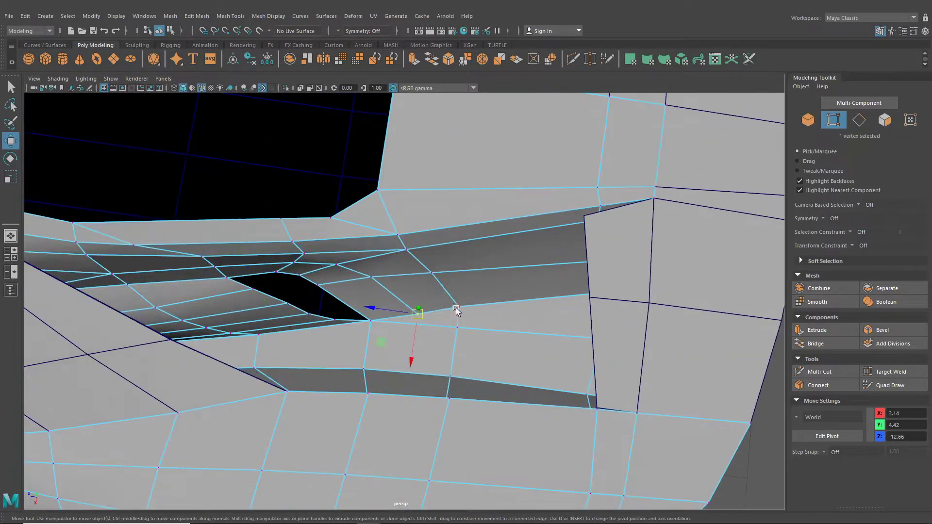
pyautogui.moveTo(458, 333); pyautogui.dragTo(458, 337, button='middle')
pyautogui.keyDown('alt'); pyautogui.moveTo(458, 337); pyautogui.dragTo(430, 311); pyautogui.keyUp('alt')
pyautogui.click(407, 311)
pyautogui.scroll(-5, 392, 310)
pyautogui.keyDown('alt'); pyautogui.moveTo(431, 311); pyautogui.dragTo(450, 298, button='middle'); pyautogui.keyUp('alt')
pyautogui.scroll(4, 450, 297)
pyautogui.keyDown('alt'); pyautogui.moveTo(450, 298); pyautogui.dragTo(524, 288); pyautogui.keyUp('alt')
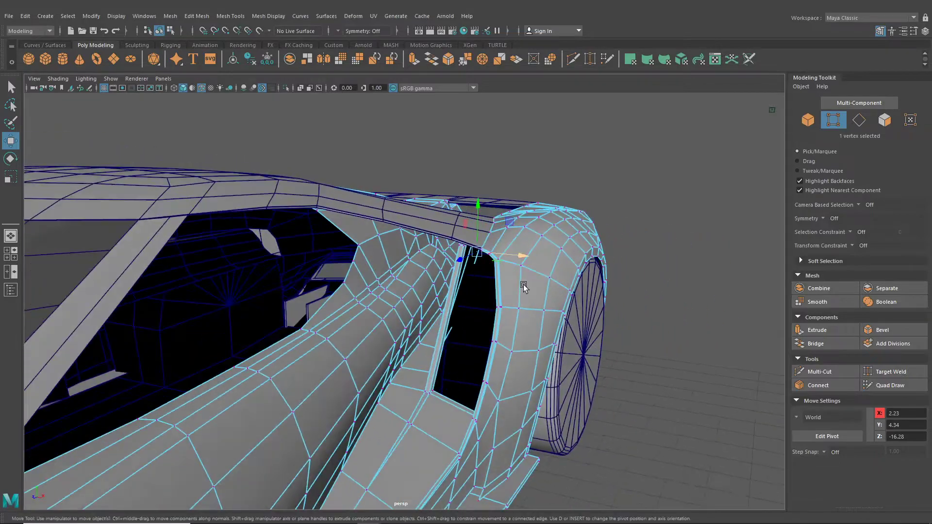
pyautogui.press('F8')
# Step: Delete the two edge loops that run across the rear roof pillar, leaving only its lengthwise edges
pyautogui.keyDown('alt'); pyautogui.moveTo(333, 113); pyautogui.dragTo(355, 214); pyautogui.keyUp('alt')
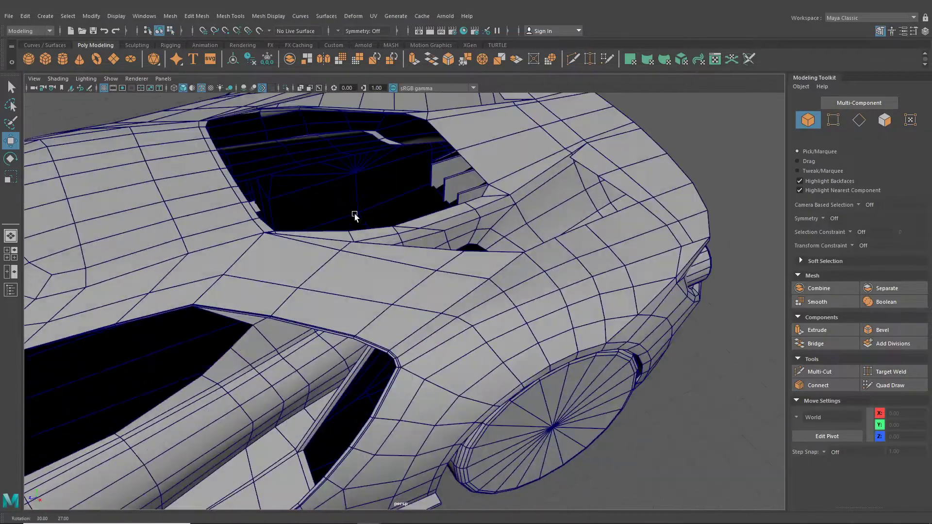
pyautogui.scroll(3, 354, 214)
pyautogui.scroll(2, 379, 266)
pyautogui.keyDown('alt'); pyautogui.moveTo(381, 357); pyautogui.dragTo(380, 316); pyautogui.keyUp('alt')
pyautogui.scroll(3, 337, 286)
pyautogui.click(377, 299)
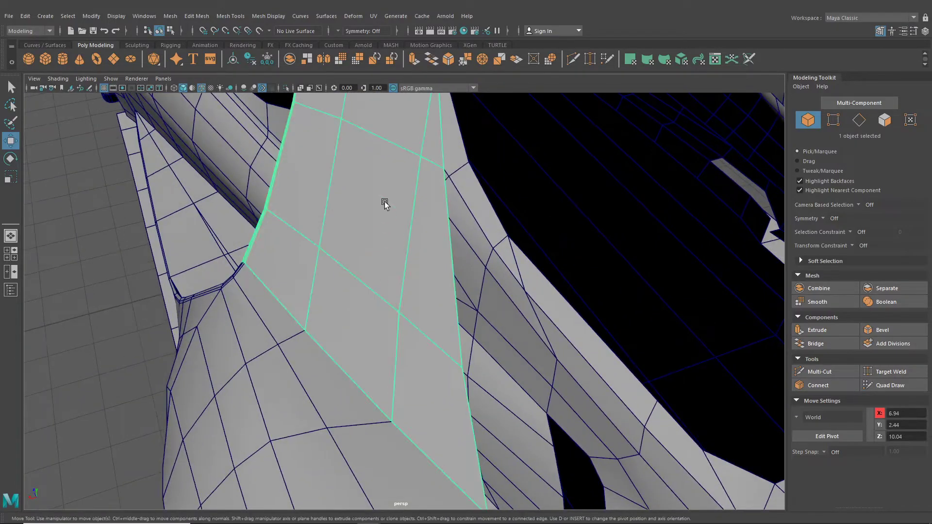
pyautogui.moveTo(385, 202); pyautogui.dragTo(385, 176, button='right')
pyautogui.keyDown('alt'); pyautogui.moveTo(385, 177); pyautogui.dragTo(374, 260); pyautogui.keyUp('alt')
pyautogui.keyDown('alt'); pyautogui.moveTo(427, 302); pyautogui.dragTo(391, 301); pyautogui.keyUp('alt')
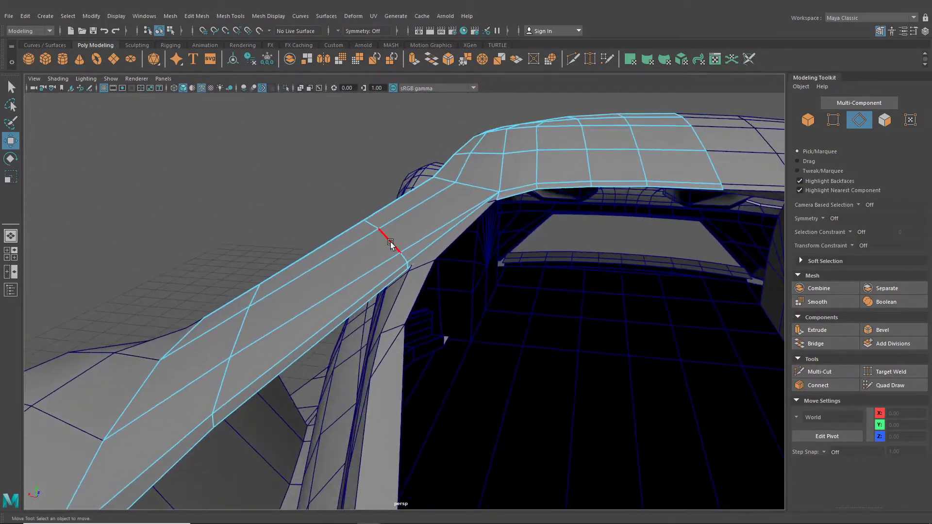
pyautogui.doubleClick(385, 235)
pyautogui.keyDown('shift'); pyautogui.doubleClick(248, 328); pyautogui.keyUp('shift')
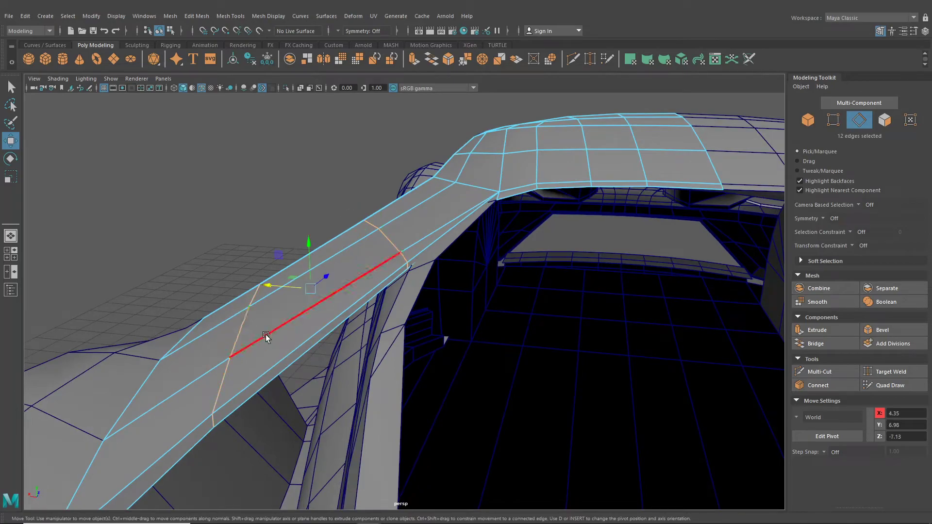
pyautogui.press('Delete')
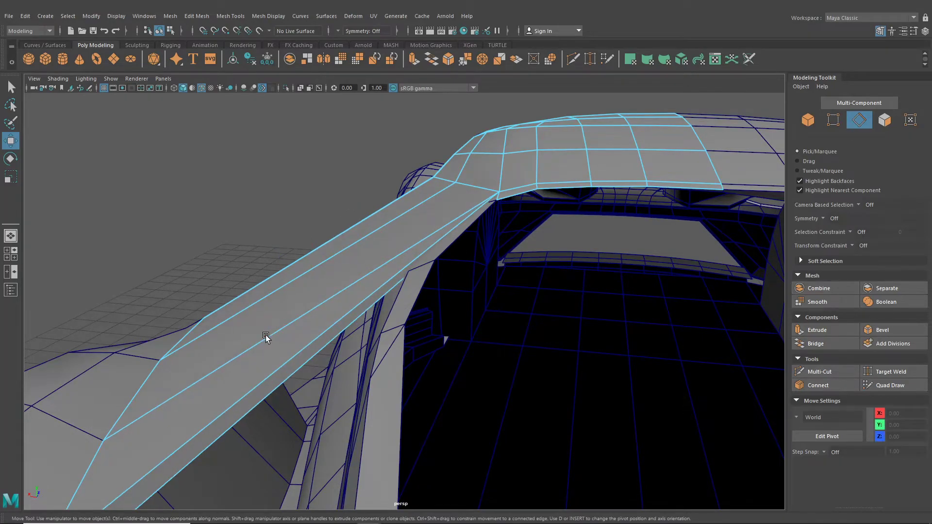
# Step: Check the simplified pillar's outline against the top-view blueprint
pyautogui.keyDown('alt'); pyautogui.moveTo(266, 338); pyautogui.dragTo(451, 356); pyautogui.keyUp('alt')
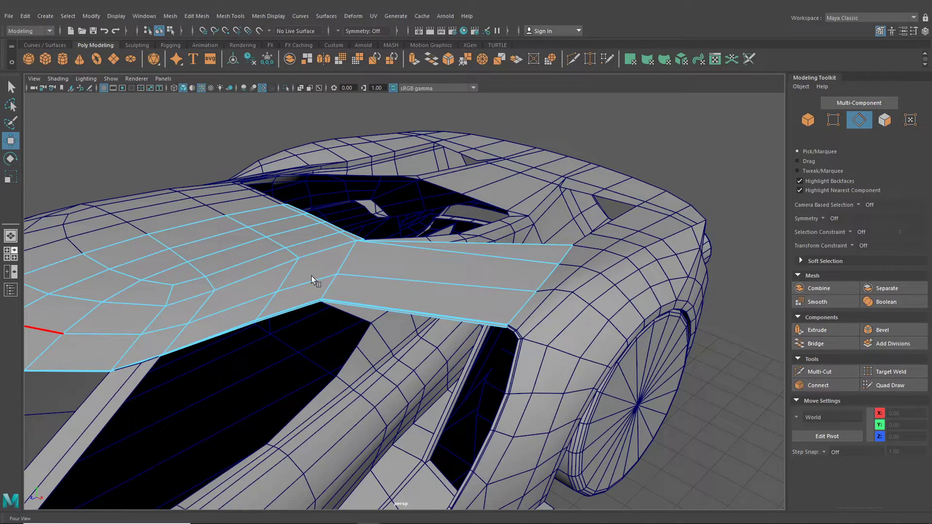
pyautogui.press('space')
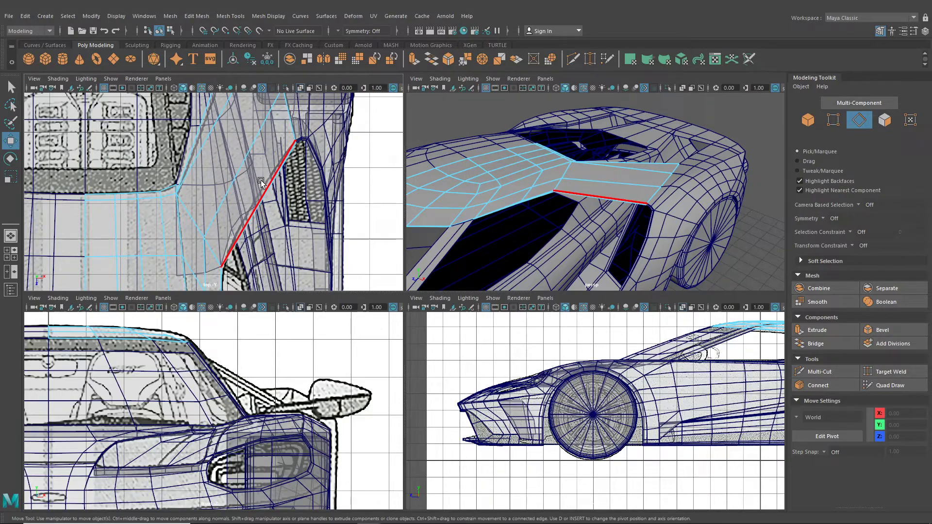
pyautogui.keyDown('alt'); pyautogui.moveTo(202, 141); pyautogui.dragTo(212, 209, button='middle'); pyautogui.keyUp('alt')
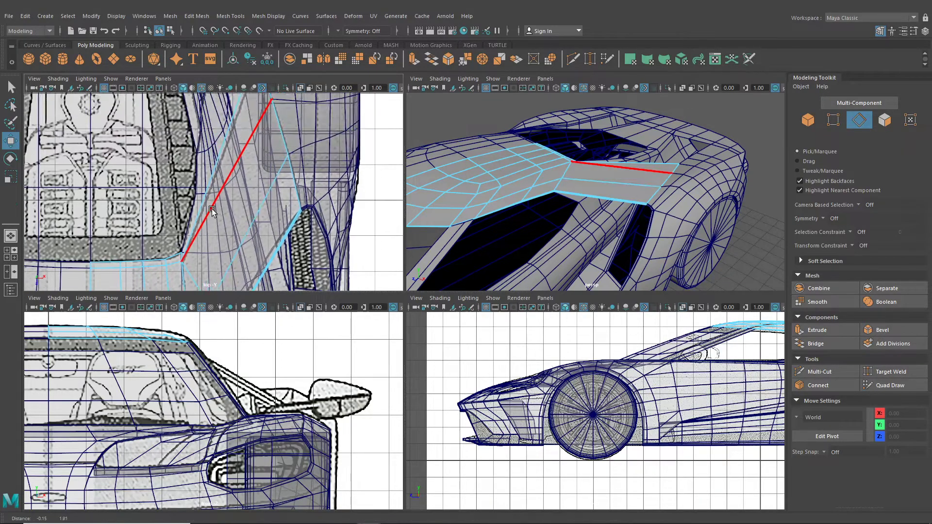
pyautogui.press('space')
pyautogui.keyDown('alt'); pyautogui.moveTo(557, 201); pyautogui.dragTo(389, 259); pyautogui.keyUp('alt')
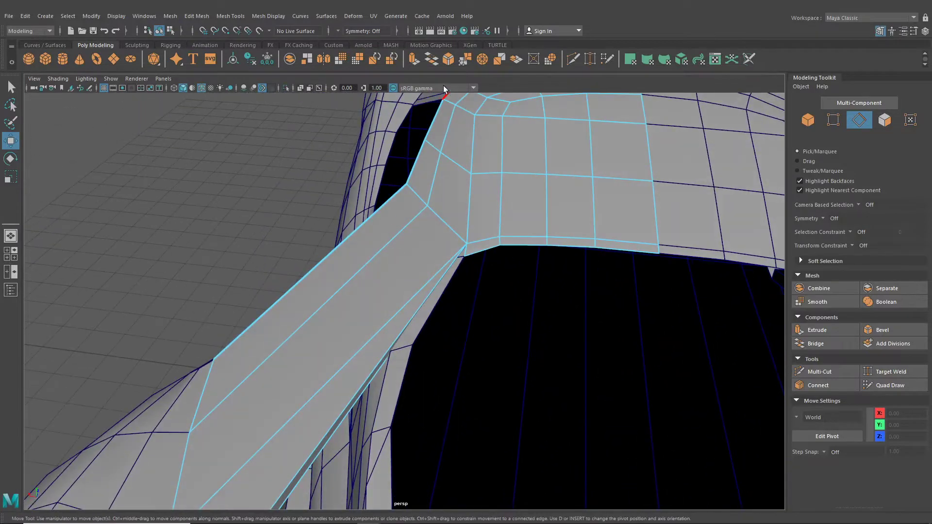
pyautogui.click(573, 58)
pyautogui.keyDown('alt'); pyautogui.moveTo(447, 364); pyautogui.dragTo(463, 340); pyautogui.keyUp('alt')
pyautogui.keyDown('alt'); pyautogui.moveTo(463, 340); pyautogui.dragTo(421, 325, button='right'); pyautogui.keyUp('alt')
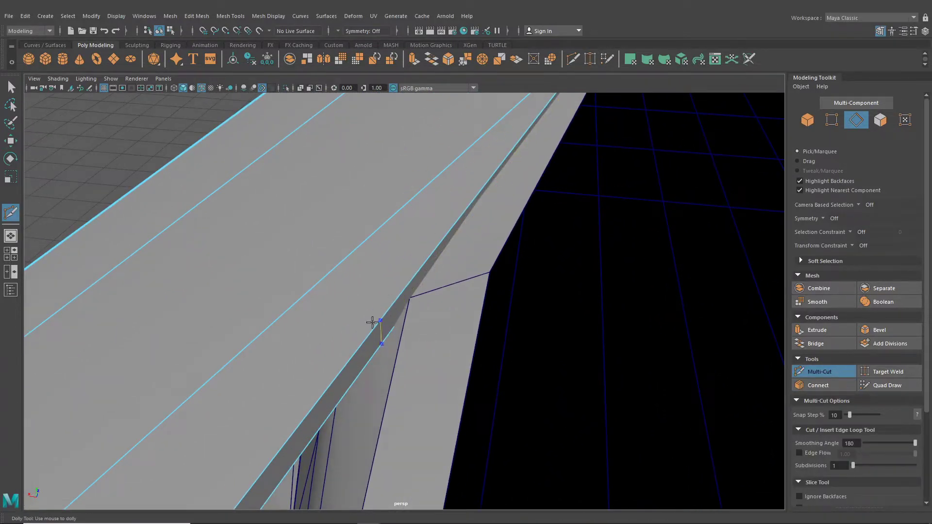
pyautogui.keyDown('alt'); pyautogui.moveTo(399, 294); pyautogui.dragTo(399, 305, button='right'); pyautogui.keyUp('alt')
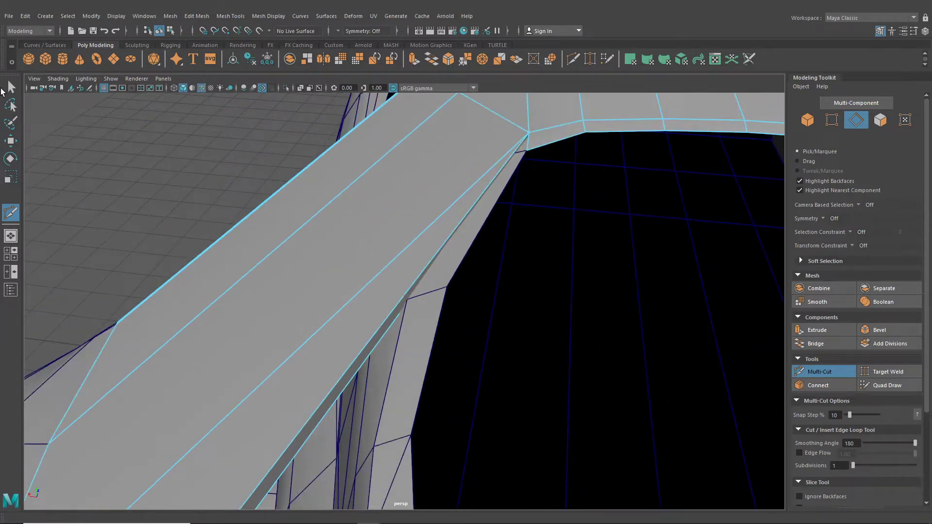
pyautogui.click(12, 86)
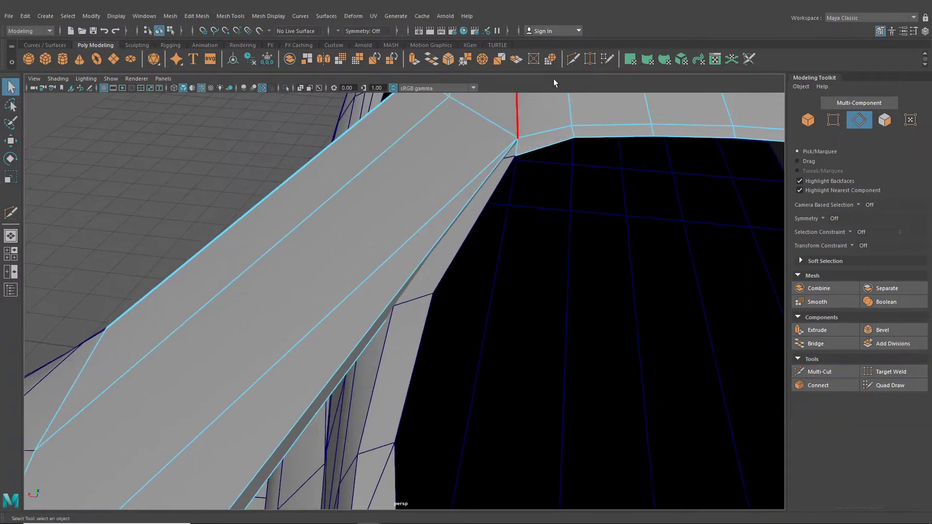
pyautogui.click(590, 59)
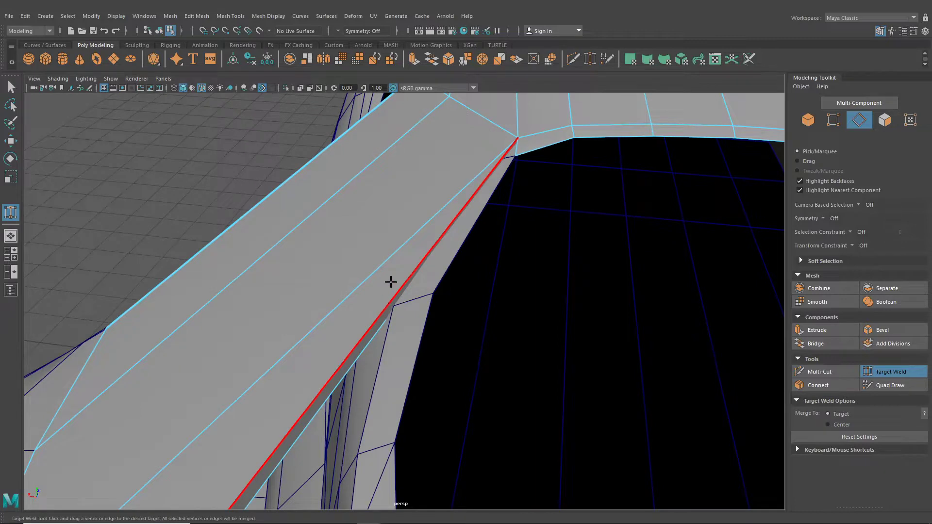
# Step: Cut a short edge across the pillar's thin inner side beside the corner of the adjoining body strip
pyautogui.click(573, 58)
pyautogui.scroll(4, 395, 329)
pyautogui.click(374, 333)
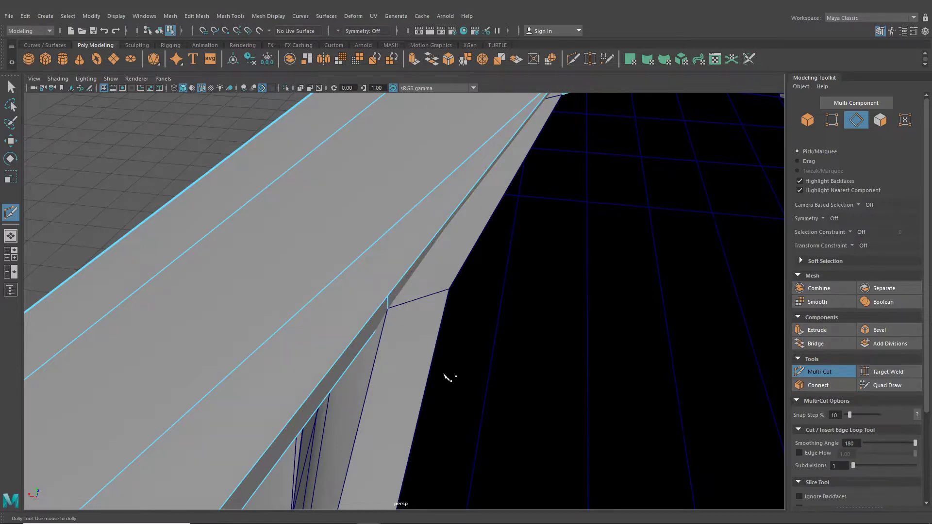
pyautogui.keyDown('alt'); pyautogui.moveTo(446, 374); pyautogui.dragTo(387, 359); pyautogui.keyUp('alt')
pyautogui.click(11, 88)
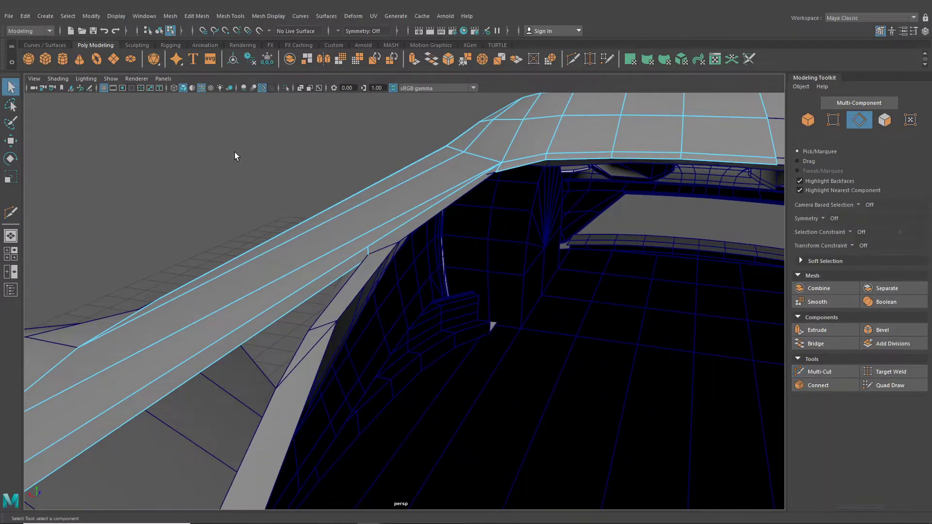
# Step: Use Target Weld to merge the vertices at the pillar's upper inner corner, where it meets the roof
pyautogui.keyDown('alt'); pyautogui.moveTo(235, 153); pyautogui.dragTo(485, 161); pyautogui.keyUp('alt')
pyautogui.click(591, 59)
pyautogui.moveTo(593, 134); pyautogui.dragTo(556, 136, button='right')
pyautogui.keyDown('alt'); pyautogui.moveTo(533, 152); pyautogui.dragTo(481, 211, button='middle'); pyautogui.keyUp('alt')
pyautogui.scroll(3, 471, 214)
pyautogui.moveTo(422, 205); pyautogui.dragTo(422, 205)
pyautogui.keyDown('alt'); pyautogui.moveTo(422, 209); pyautogui.dragTo(464, 222); pyautogui.keyUp('alt')
pyautogui.keyDown('alt'); pyautogui.moveTo(281, 310); pyautogui.dragTo(273, 350); pyautogui.keyUp('alt')
# Step: Snap the lower vertex of the pillar's new cut onto the neighbouring corner vertex of the body strip
pyautogui.click(10, 144)
pyautogui.scroll(4, 365, 340)
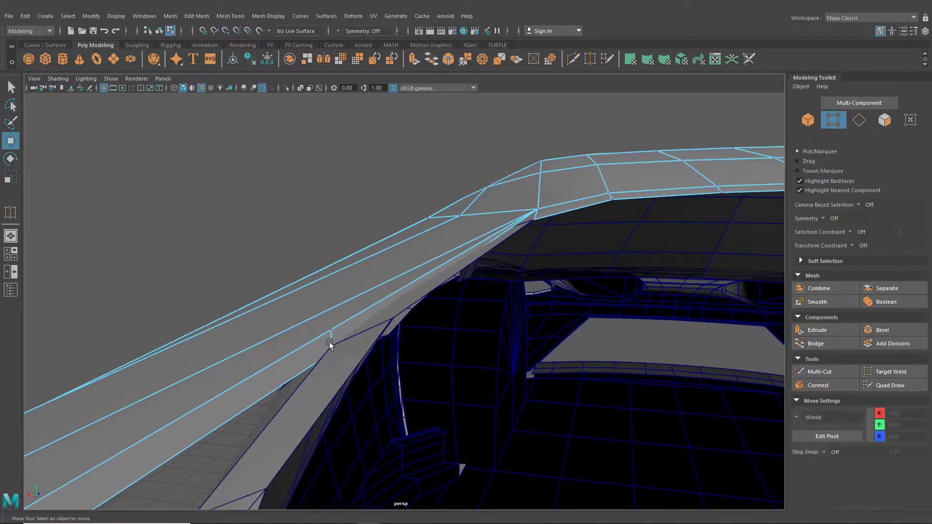
pyautogui.click(334, 340)
pyautogui.keyDown('alt'); pyautogui.moveTo(341, 374); pyautogui.dragTo(384, 394); pyautogui.keyUp('alt')
pyautogui.press('v')
pyautogui.scroll(3, 401, 364)
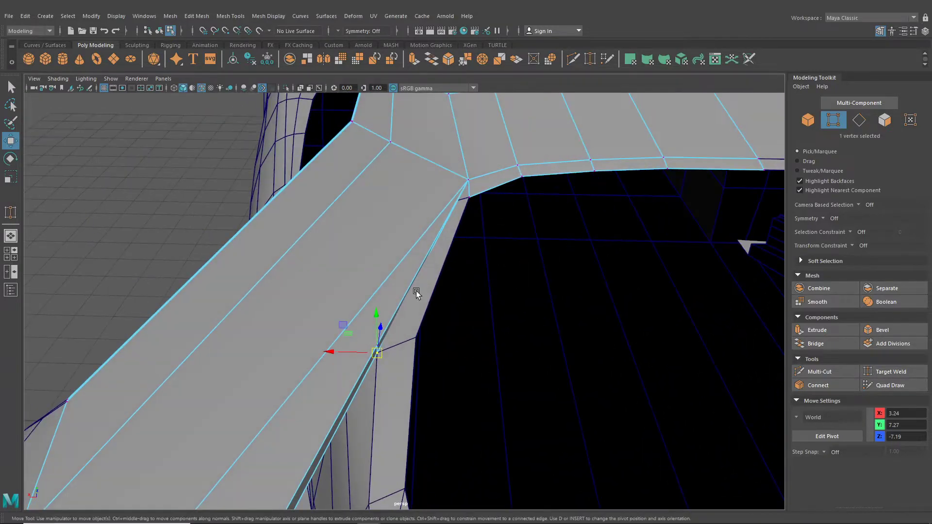
# Step: Delete the body strip's long upper face and the small leftover face between the pillar and the roof border
pyautogui.moveTo(415, 291)
pyautogui.mouseDown(button='right')
pyautogui.moveTo(422, 302)
pyautogui.moveTo(426, 279)
pyautogui.mouseUp(button='right')
pyautogui.click(431, 289)
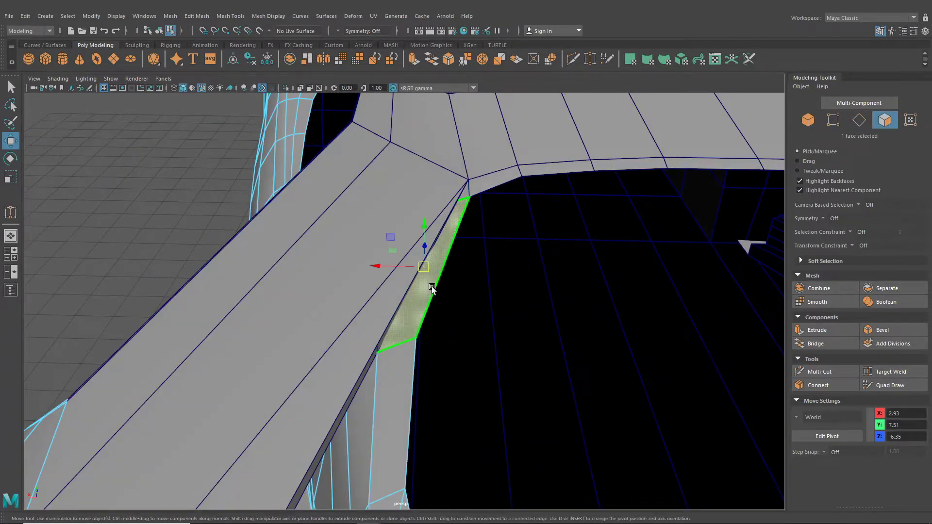
pyautogui.press('Delete')
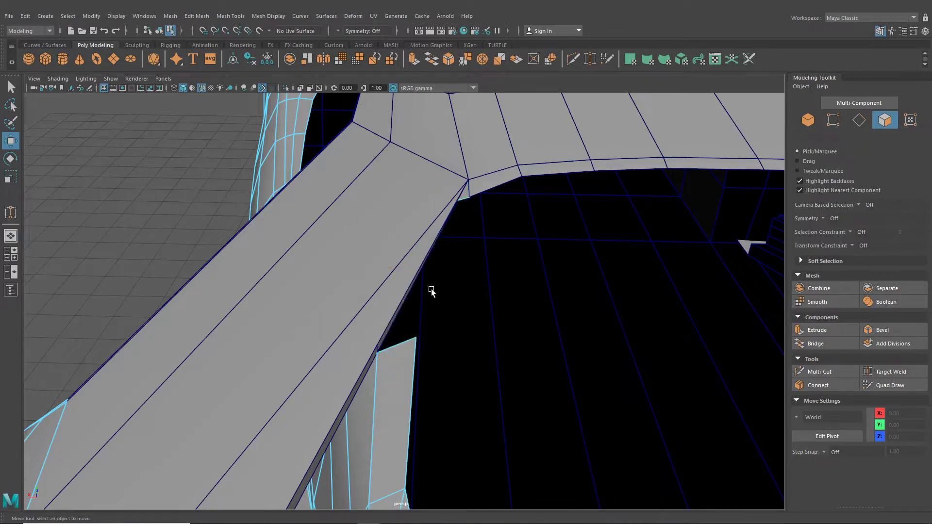
pyautogui.click(460, 201)
pyautogui.keyDown('alt'); pyautogui.moveTo(461, 201); pyautogui.dragTo(517, 337); pyautogui.keyUp('alt')
pyautogui.press('Delete')
pyautogui.press('q')
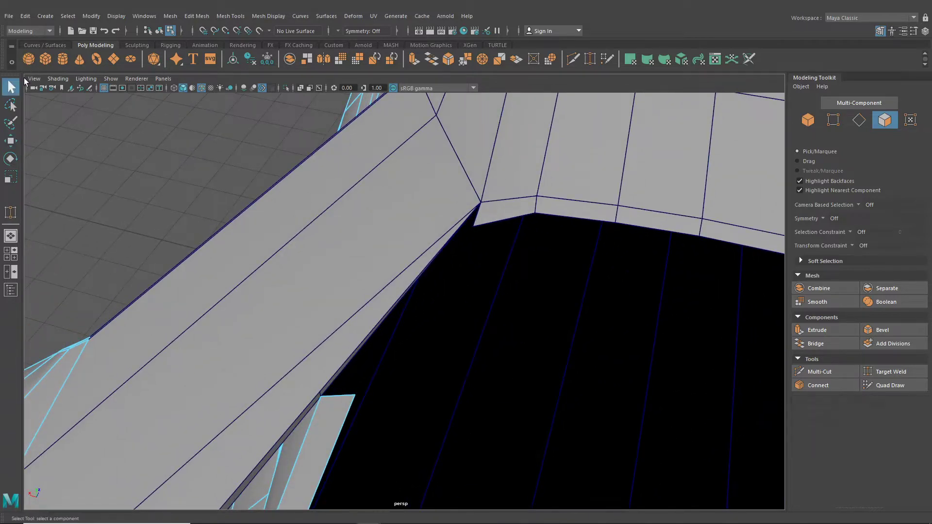
# Step: Extrude the pillar's upper inner edge into a new strip over the rear opening
pyautogui.moveTo(353, 265); pyautogui.dragTo(351, 221, button='right')
pyautogui.click(383, 329)
pyautogui.hotkey('ctrl', 'e')
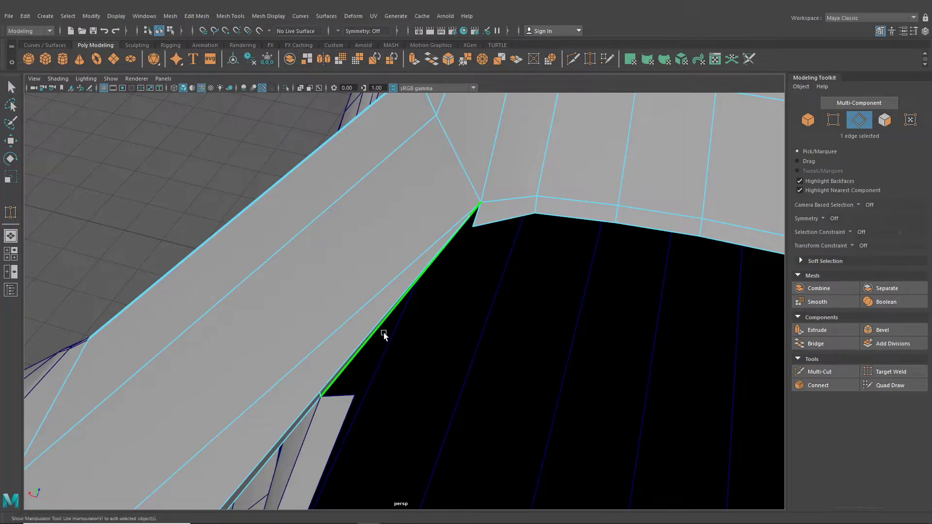
pyautogui.click(462, 237)
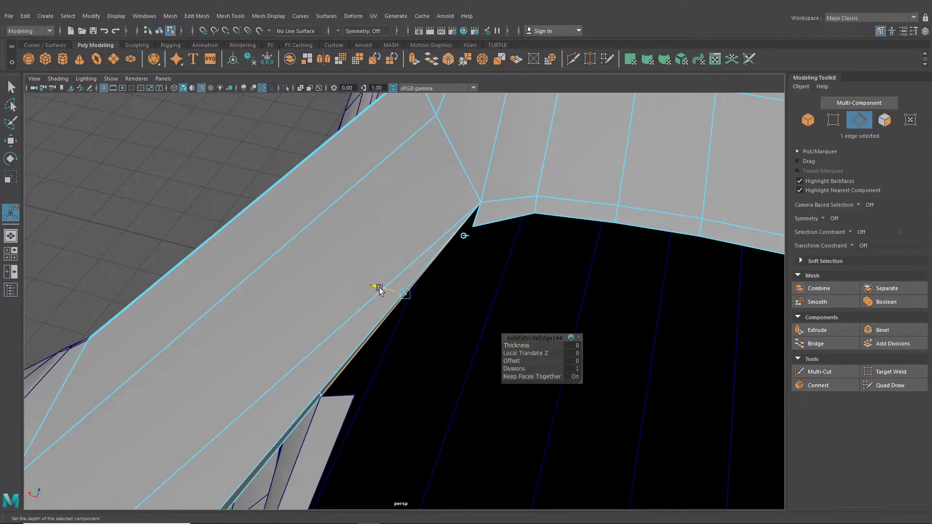
pyautogui.moveTo(380, 290); pyautogui.dragTo(461, 368)
pyautogui.scroll(2, 461, 308)
pyautogui.keyDown('alt'); pyautogui.moveTo(469, 311); pyautogui.dragTo(445, 283, button='middle'); pyautogui.keyUp('alt')
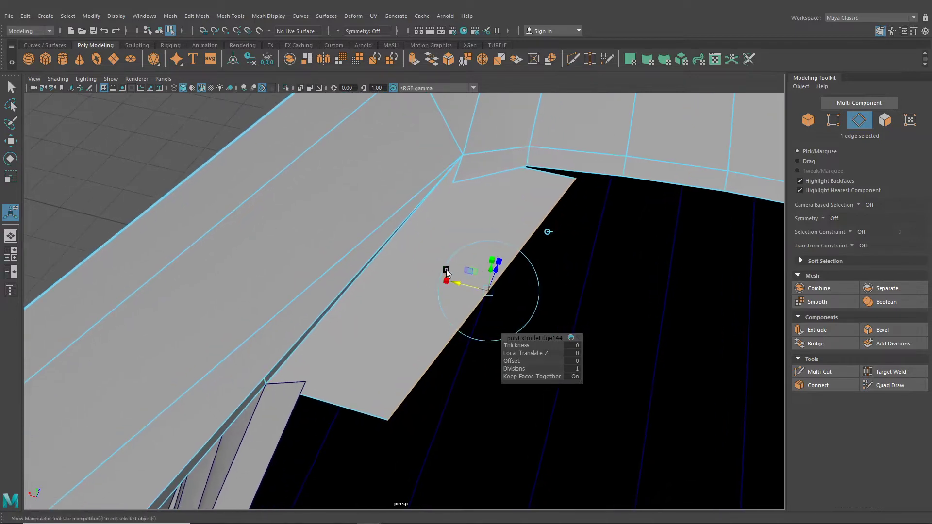
# Step: Weld the extruded strip's upper corner to the roof border vertex and move its lower corner onto the body strip's end
pyautogui.click(593, 61)
pyautogui.moveTo(547, 185); pyautogui.dragTo(493, 185, button='right')
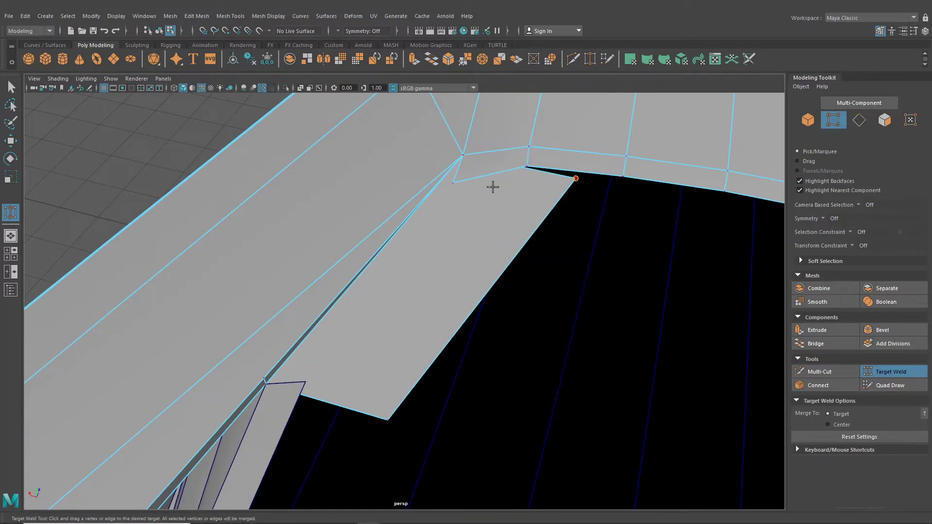
pyautogui.moveTo(453, 185); pyautogui.dragTo(504, 203)
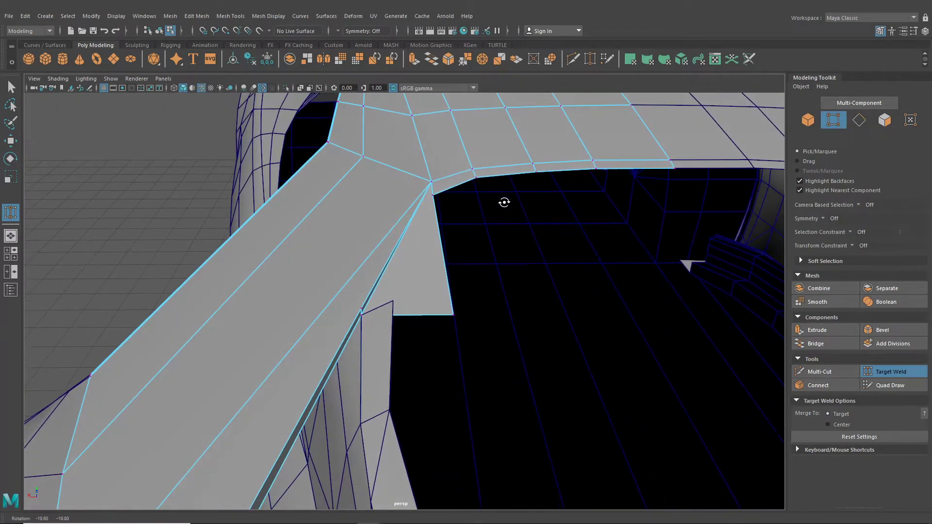
pyautogui.click(10, 141)
pyautogui.click(453, 315)
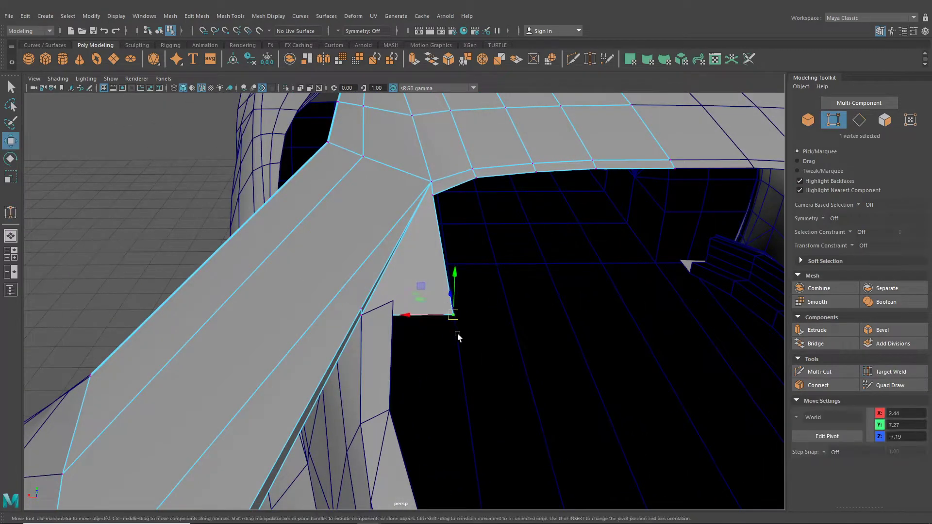
pyautogui.keyDown('alt'); pyautogui.moveTo(458, 333); pyautogui.dragTo(414, 315); pyautogui.keyUp('alt')
pyautogui.keyDown('alt'); pyautogui.moveTo(430, 247); pyautogui.dragTo(431, 354); pyautogui.keyUp('alt')
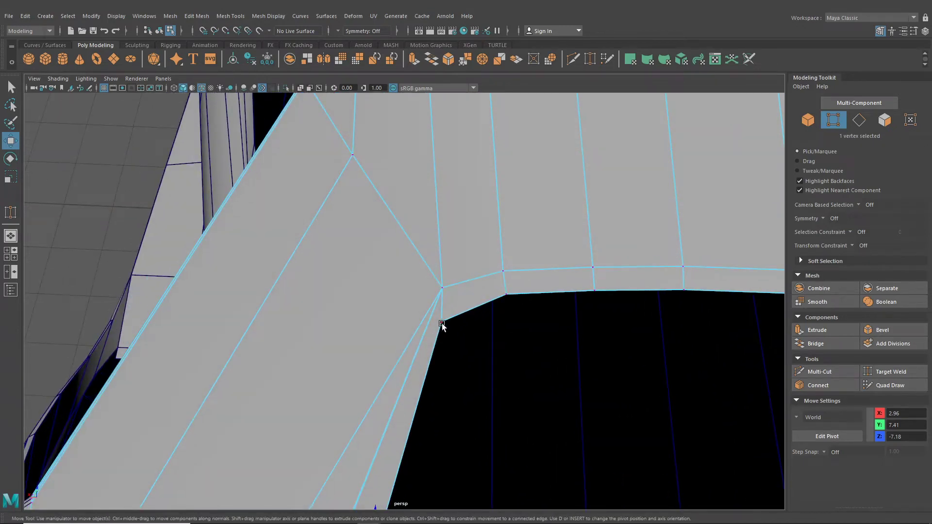
# Step: Set the transform constraint to Edge and slide the roof border vertices near the pillar corner along their edges
pyautogui.click(853, 246)
pyautogui.click(851, 264)
pyautogui.moveTo(421, 320); pyautogui.dragTo(484, 321)
pyautogui.moveTo(451, 293); pyautogui.dragTo(447, 291)
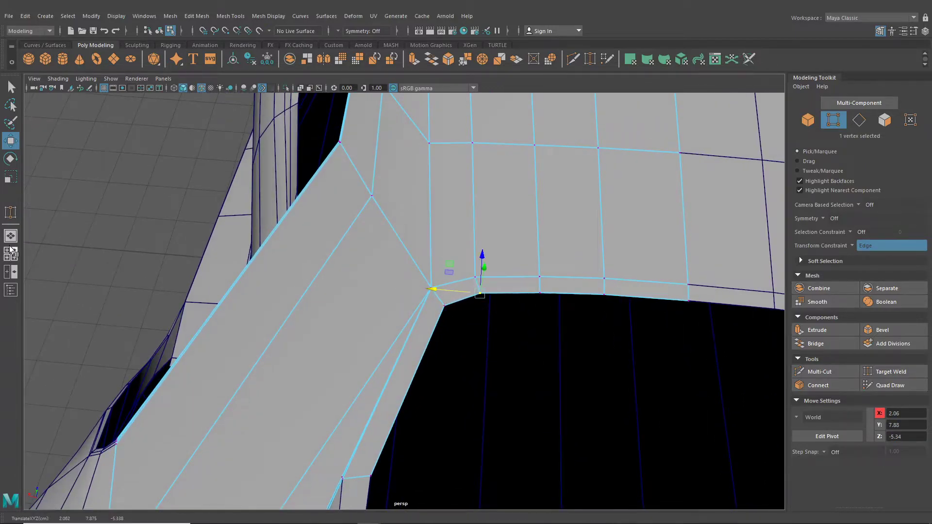
# Step: In the top view, slide the roof's rear border vertices at the pillar corner along their edges to follow the blueprint's window outline
pyautogui.click(11, 250)
pyautogui.press('space')
pyautogui.scroll(-4, 275, 291)
pyautogui.keyDown('alt'); pyautogui.moveTo(333, 401); pyautogui.dragTo(306, 288, button='middle'); pyautogui.keyUp('alt')
pyautogui.scroll(3, 306, 287)
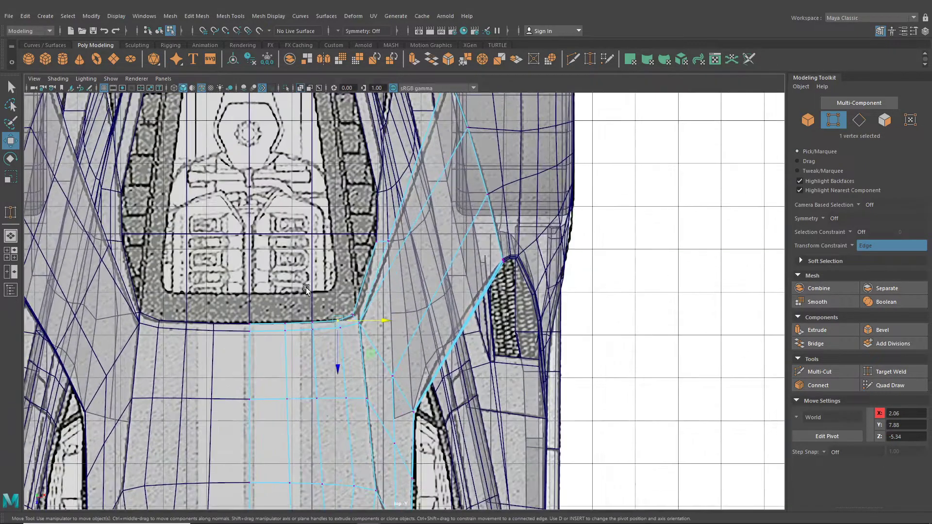
pyautogui.scroll(2, 306, 287)
pyautogui.moveTo(344, 327); pyautogui.dragTo(352, 327)
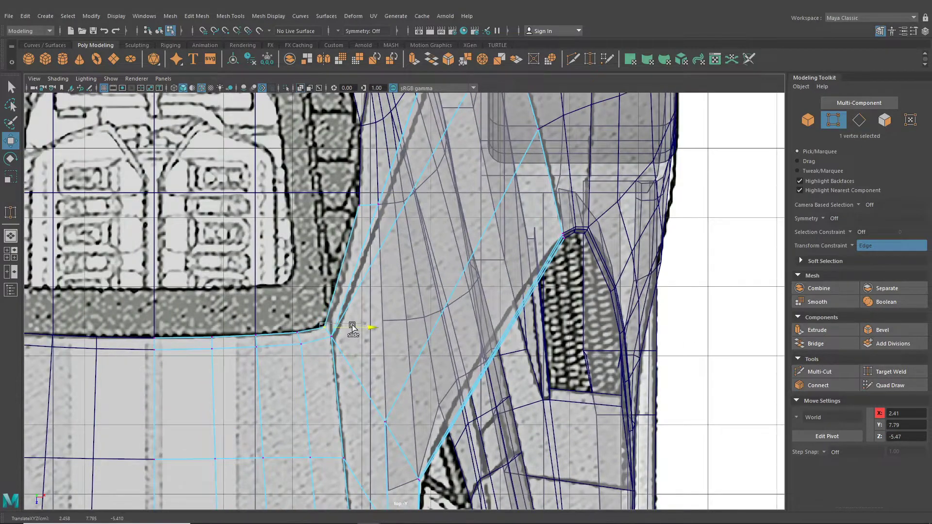
pyautogui.hotkey('ctrl', 'z')
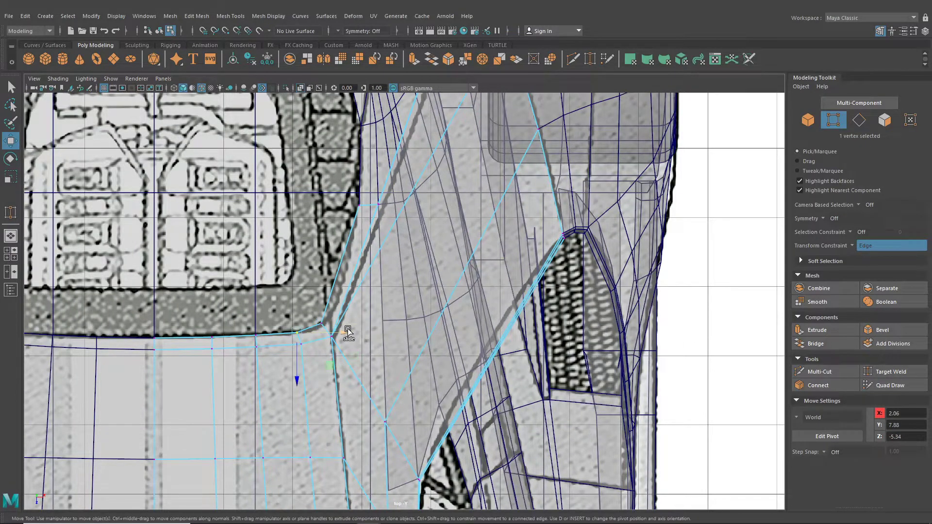
pyautogui.moveTo(348, 332); pyautogui.dragTo(353, 332)
pyautogui.scroll(3, 353, 332)
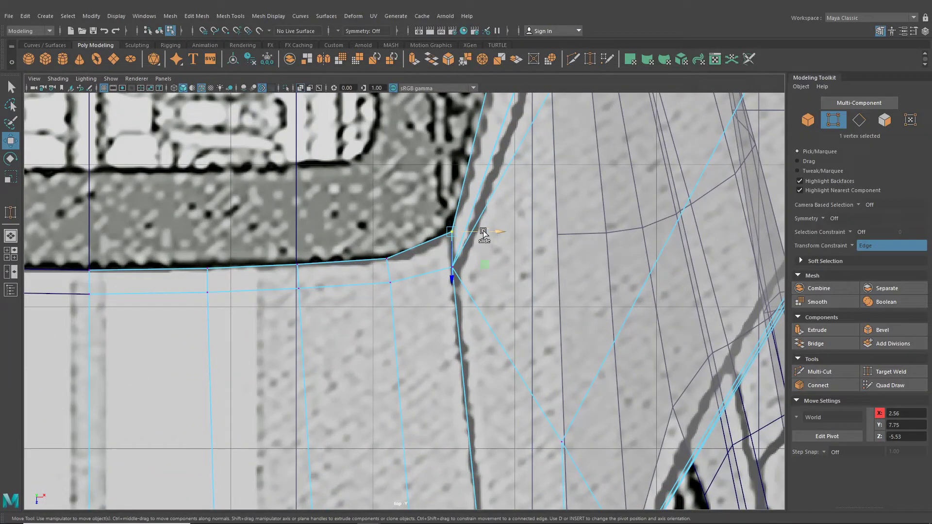
pyautogui.moveTo(484, 232); pyautogui.dragTo(479, 232)
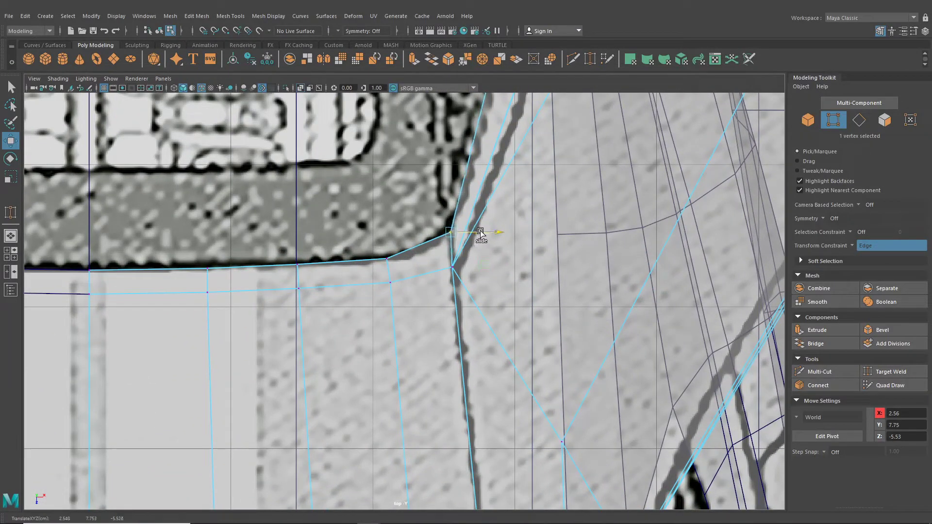
pyautogui.scroll(-5, 464, 379)
pyautogui.scroll(3, 451, 366)
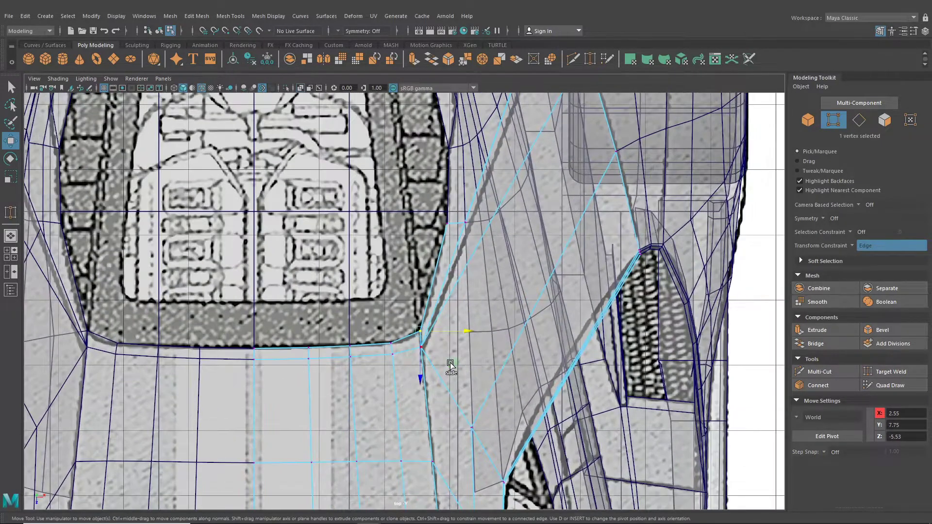
# Step: Examine the rear pillar's joint with the roof and the body side beneath it from outside and below
pyautogui.click(12, 236)
pyautogui.keyDown('alt'); pyautogui.moveTo(243, 283); pyautogui.dragTo(279, 260); pyautogui.keyUp('alt')
pyautogui.scroll(-4, 279, 261)
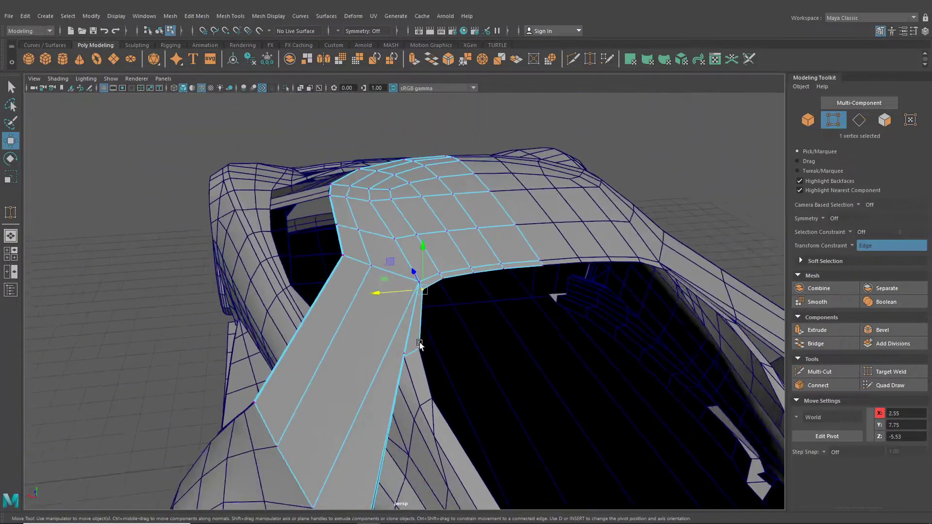
pyautogui.keyDown('alt'); pyautogui.moveTo(421, 345); pyautogui.dragTo(406, 308); pyautogui.keyUp('alt')
pyautogui.keyDown('alt'); pyautogui.moveTo(406, 309); pyautogui.dragTo(450, 215, button='middle'); pyautogui.keyUp('alt')
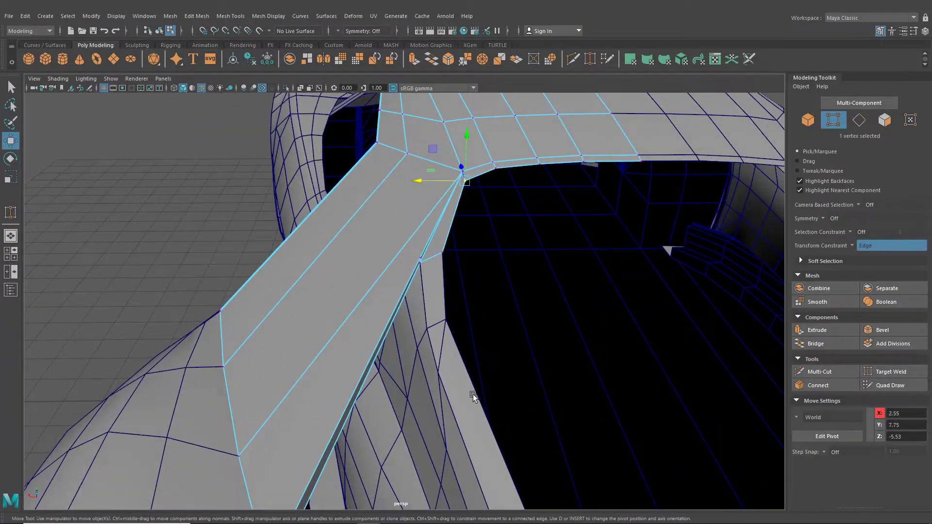
pyautogui.keyDown('alt'); pyautogui.moveTo(473, 395); pyautogui.dragTo(563, 397); pyautogui.keyUp('alt')
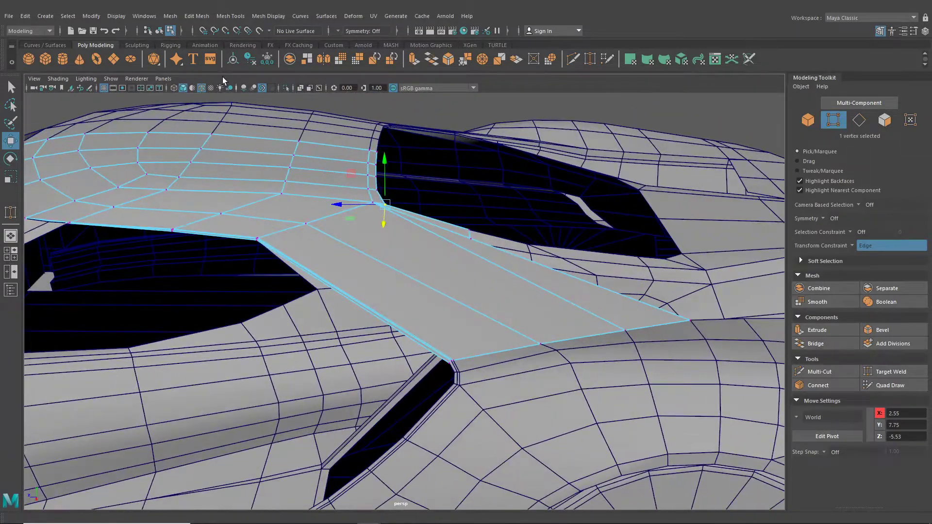
pyautogui.click(158, 31)
pyautogui.keyDown('alt'); pyautogui.moveTo(416, 114); pyautogui.dragTo(460, 240); pyautogui.keyUp('alt')
pyautogui.scroll(5, 386, 261)
pyautogui.click(421, 266)
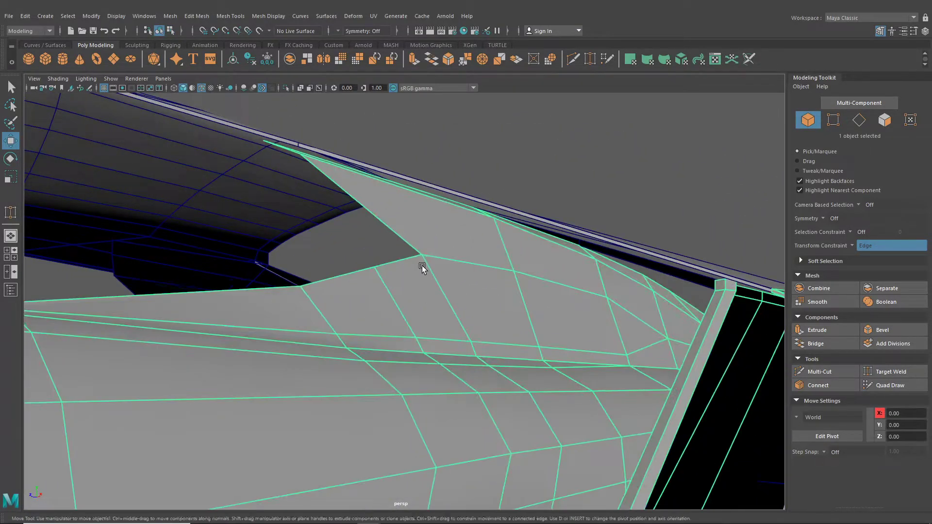
pyautogui.keyDown('alt'); pyautogui.moveTo(421, 266); pyautogui.dragTo(241, 277); pyautogui.keyUp('alt')
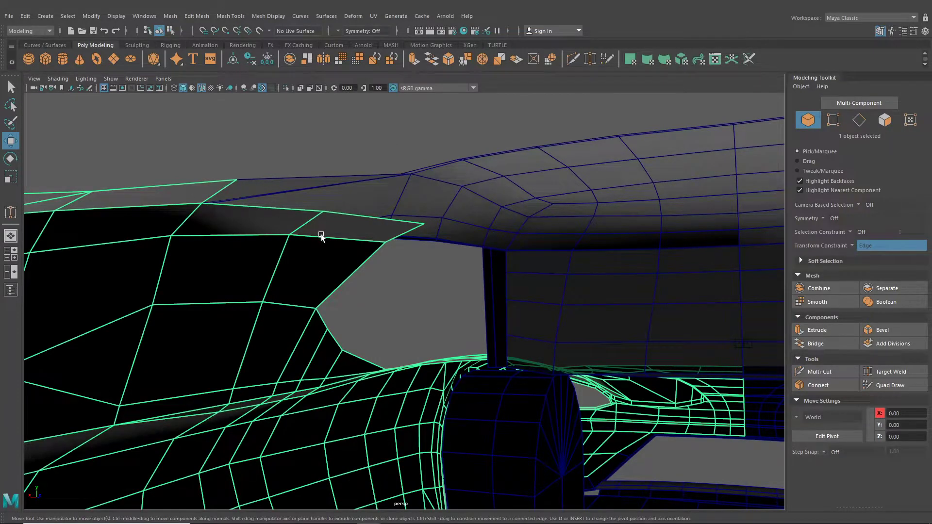
pyautogui.keyDown('alt'); pyautogui.moveTo(332, 243); pyautogui.dragTo(110, 258); pyautogui.keyUp('alt')
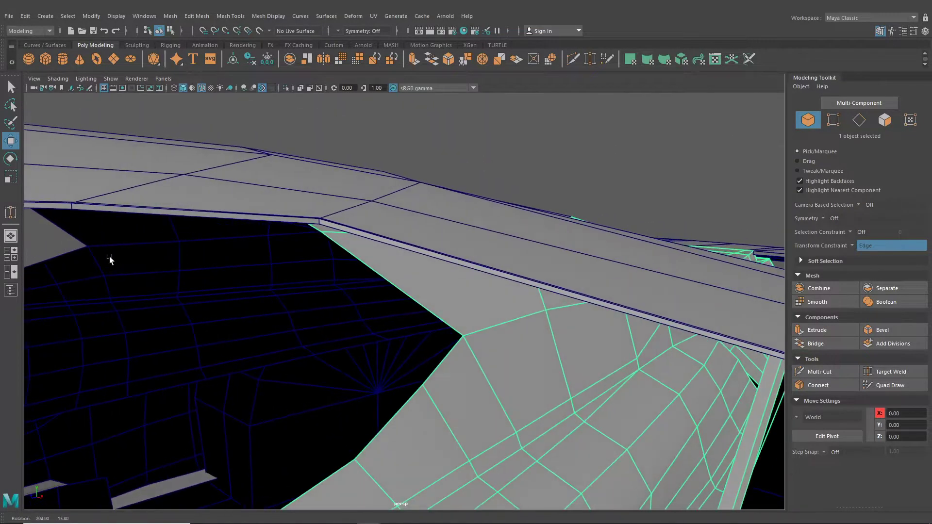
pyautogui.keyDown('alt'); pyautogui.moveTo(195, 256); pyautogui.dragTo(202, 295, button='middle'); pyautogui.keyUp('alt')
pyautogui.keyDown('alt'); pyautogui.moveTo(203, 293); pyautogui.dragTo(414, 293); pyautogui.keyUp('alt')
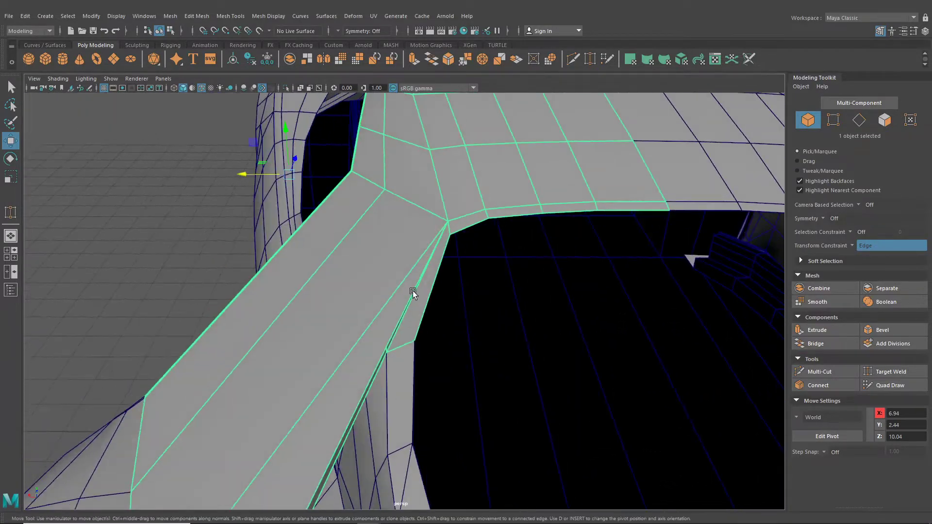
# Step: Use Multi-Cut to cut across the pillar and its narrow outer border just below the roof corner
pyautogui.hotkey('ctrl', 'shift', 'x')
pyautogui.click(448, 221)
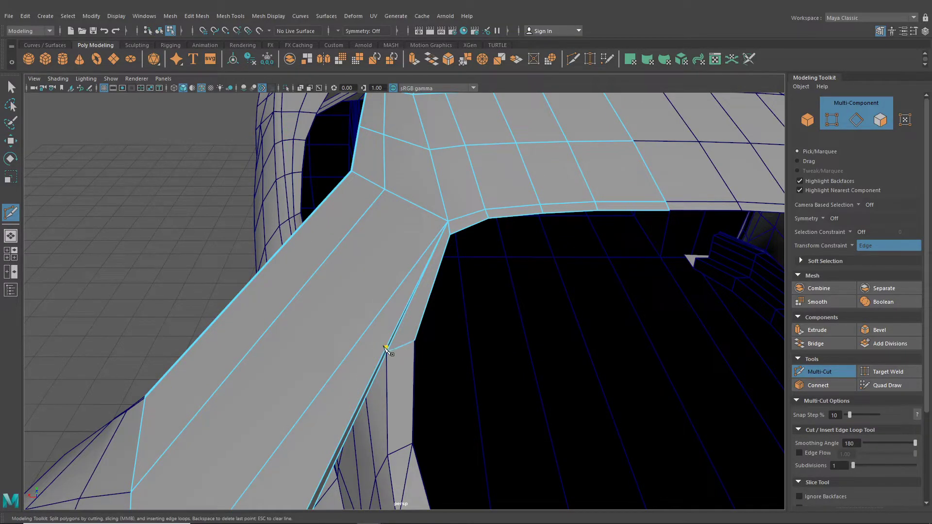
pyautogui.keyDown('alt'); pyautogui.moveTo(349, 353); pyautogui.dragTo(559, 343); pyautogui.keyUp('alt')
pyautogui.keyDown('alt'); pyautogui.moveTo(449, 274); pyautogui.dragTo(456, 331, button='right'); pyautogui.keyUp('alt')
pyautogui.keyDown('ctrl'); pyautogui.click(399, 296); pyautogui.keyUp('ctrl')
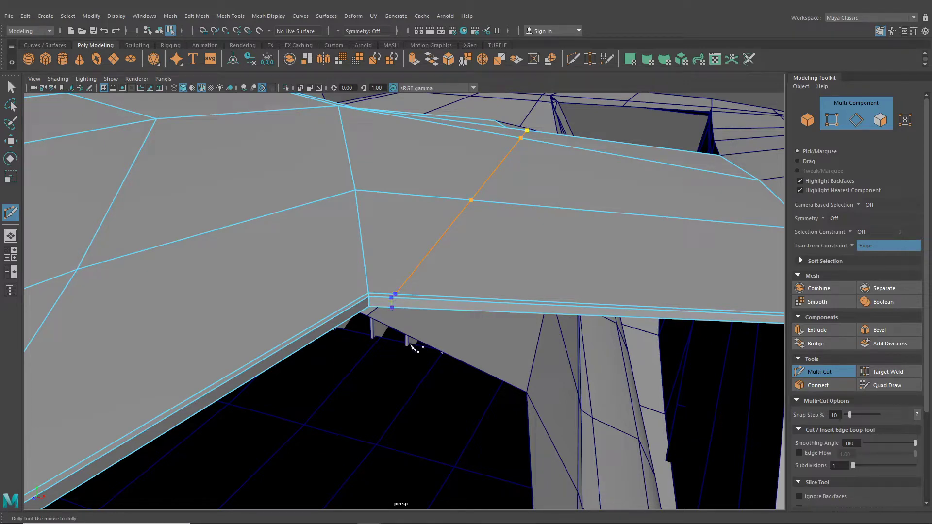
pyautogui.moveTo(412, 345)
pyautogui.keyDown('alt'); pyautogui.mouseDown()
pyautogui.moveTo(402, 279)
pyautogui.moveTo(358, 271)
pyautogui.moveTo(395, 283)
pyautogui.moveTo(413, 306)
pyautogui.moveTo(425, 417)
pyautogui.moveTo(293, 366)
pyautogui.moveTo(221, 307)
pyautogui.moveTo(246, 287)
pyautogui.moveTo(333, 304)
pyautogui.moveTo(413, 296)
pyautogui.moveTo(340, 253)
pyautogui.mouseUp(); pyautogui.keyUp('alt')
pyautogui.click(11, 87)
# Step: Move the body side's topmost corner vertex up against the underside of the pillar's outer roof corner
pyautogui.keyDown('alt'); pyautogui.moveTo(219, 175); pyautogui.dragTo(437, 216); pyautogui.keyUp('alt')
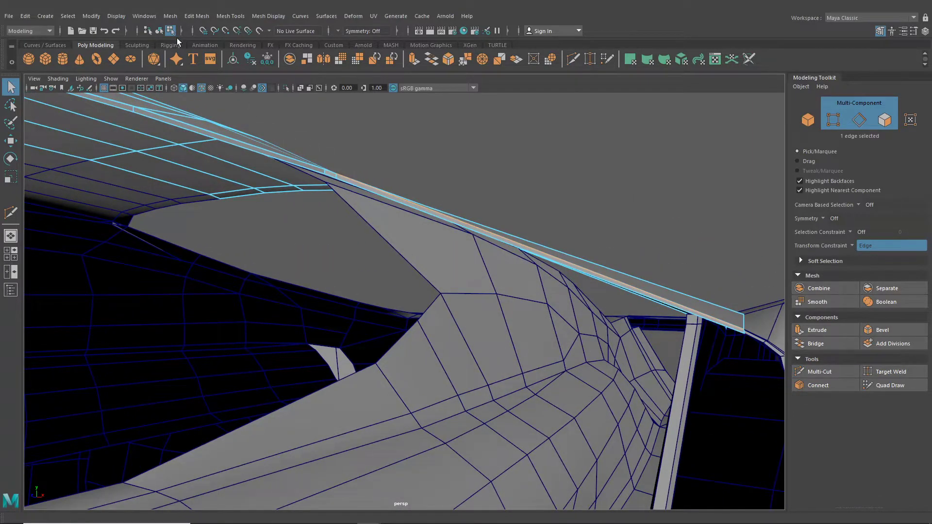
pyautogui.press('F8')
pyautogui.moveTo(379, 221); pyautogui.dragTo(321, 190, button='right')
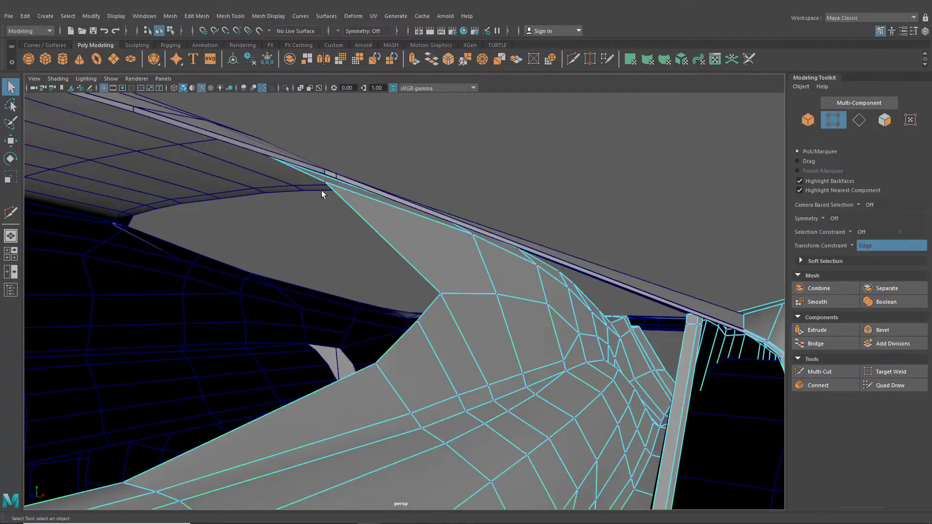
pyautogui.click(10, 141)
pyautogui.keyDown('alt'); pyautogui.moveTo(340, 233); pyautogui.dragTo(357, 267); pyautogui.keyUp('alt')
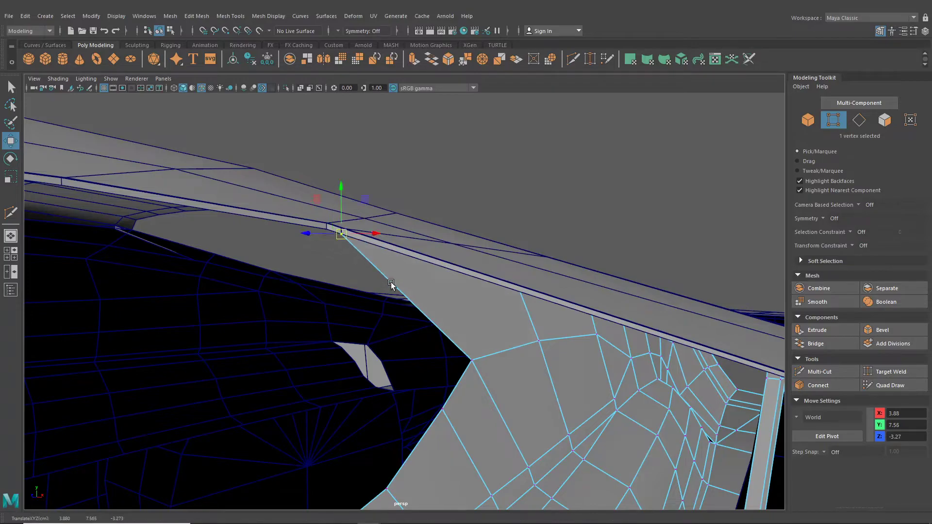
pyautogui.moveTo(391, 281)
pyautogui.keyDown('alt'); pyautogui.mouseDown()
pyautogui.moveTo(400, 264)
pyautogui.moveTo(477, 270)
pyautogui.moveTo(360, 270)
pyautogui.moveTo(327, 252)
pyautogui.moveTo(236, 264)
pyautogui.moveTo(246, 257)
pyautogui.moveTo(277, 291)
pyautogui.moveTo(326, 307)
pyautogui.moveTo(444, 263)
pyautogui.moveTo(400, 287)
pyautogui.mouseUp(); pyautogui.keyUp('alt')
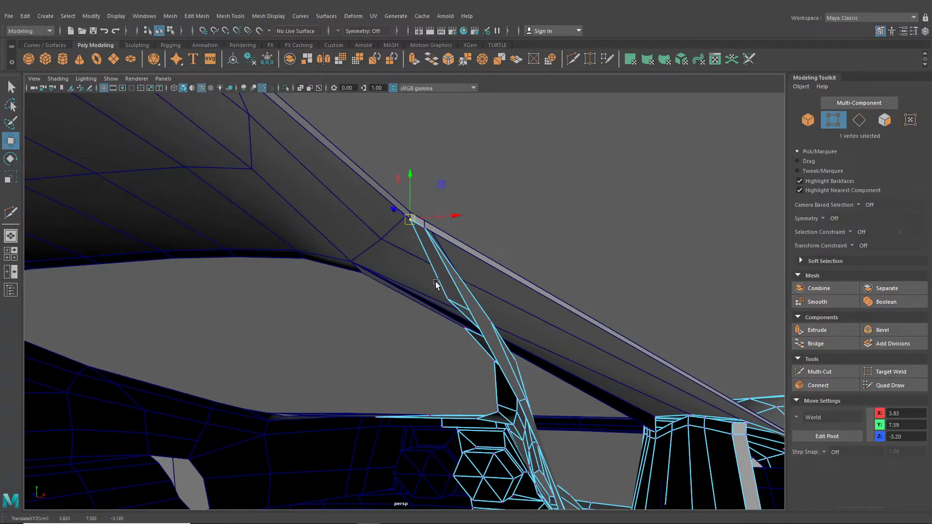
pyautogui.moveTo(436, 284)
pyautogui.keyDown('alt'); pyautogui.mouseDown()
pyautogui.moveTo(458, 285)
pyautogui.moveTo(422, 288)
pyautogui.mouseUp(); pyautogui.keyUp('alt')
# Step: Turn on X-Ray shading and weld the body side's upper border vertex under the pillar onto the vertex below it
pyautogui.click(67, 79)
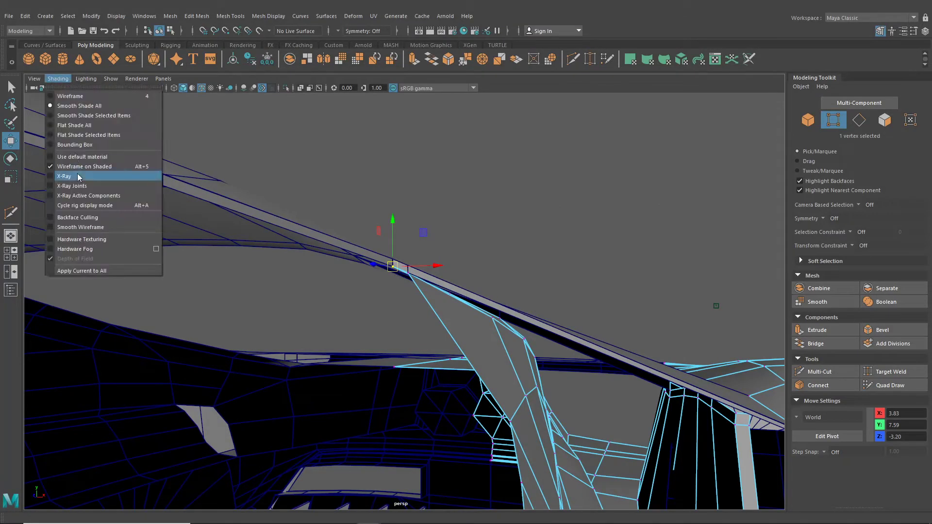
pyautogui.click(78, 175)
pyautogui.moveTo(340, 276)
pyautogui.keyDown('alt'); pyautogui.mouseDown()
pyautogui.moveTo(279, 294)
pyautogui.moveTo(426, 308)
pyautogui.moveTo(402, 335)
pyautogui.moveTo(334, 340)
pyautogui.moveTo(316, 323)
pyautogui.moveTo(372, 289)
pyautogui.moveTo(386, 239)
pyautogui.moveTo(379, 254)
pyautogui.mouseUp(); pyautogui.keyUp('alt')
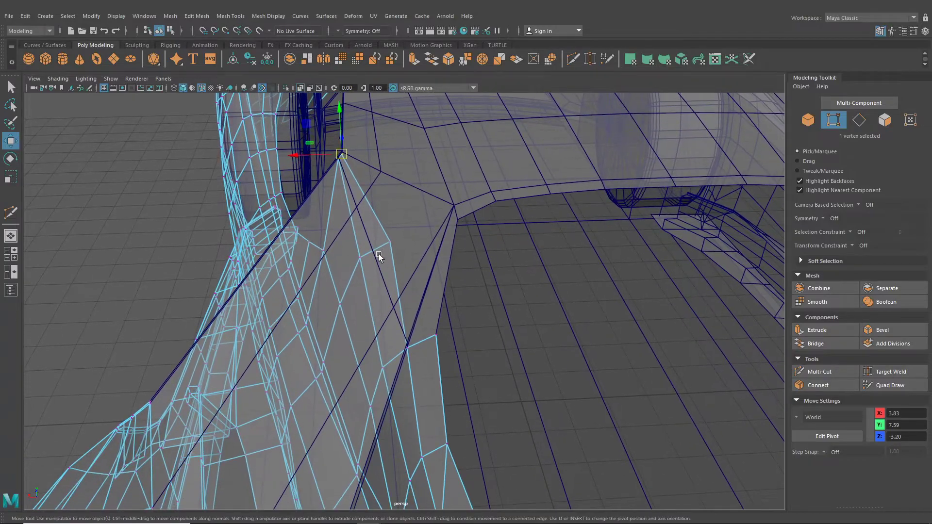
pyautogui.keyDown('alt'); pyautogui.moveTo(379, 290); pyautogui.dragTo(397, 301); pyautogui.keyUp('alt')
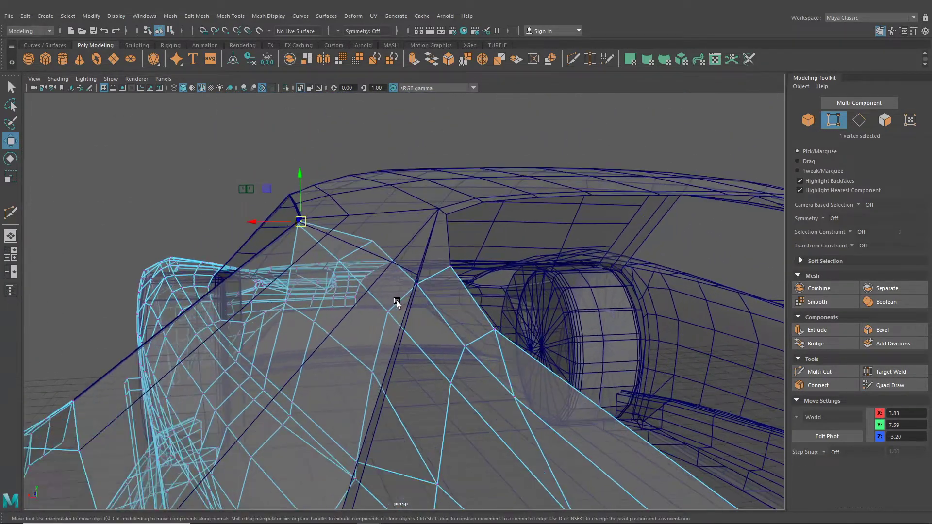
pyautogui.click(590, 59)
pyautogui.keyDown('alt'); pyautogui.moveTo(485, 274); pyautogui.dragTo(176, 278); pyautogui.keyUp('alt')
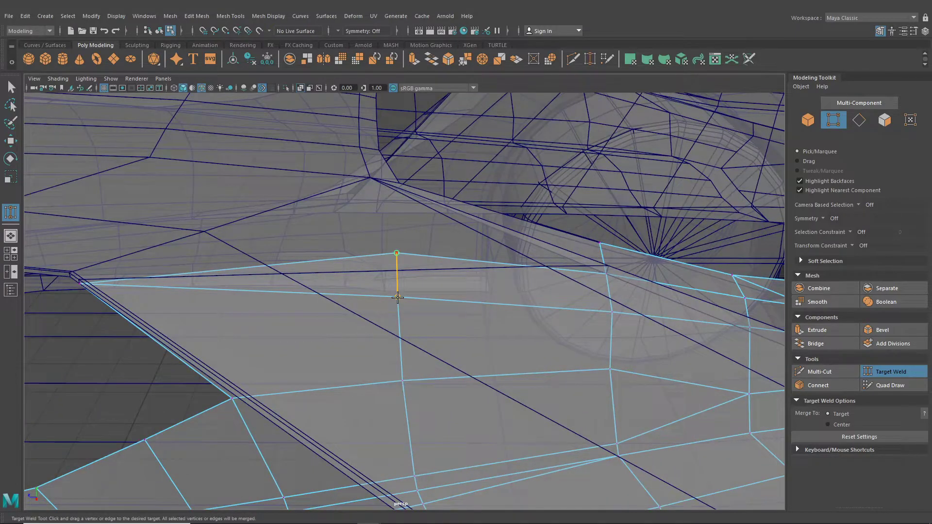
pyautogui.moveTo(397, 297); pyautogui.dragTo(363, 265)
# Step: Lower the welded border vertex to about Y 7.47 so it sits under the pillar surface
pyautogui.click(11, 141)
pyautogui.click(364, 299)
pyautogui.press('v')
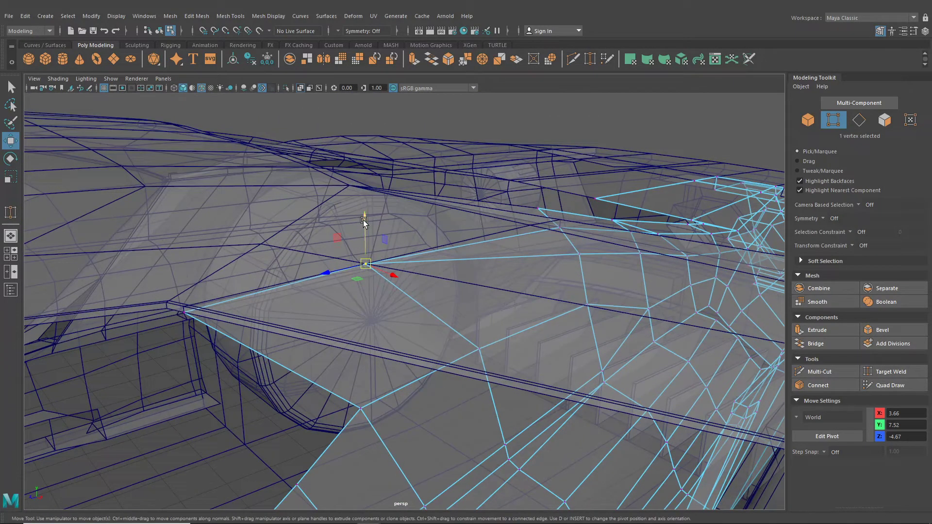
pyautogui.moveTo(364, 220); pyautogui.dragTo(376, 276)
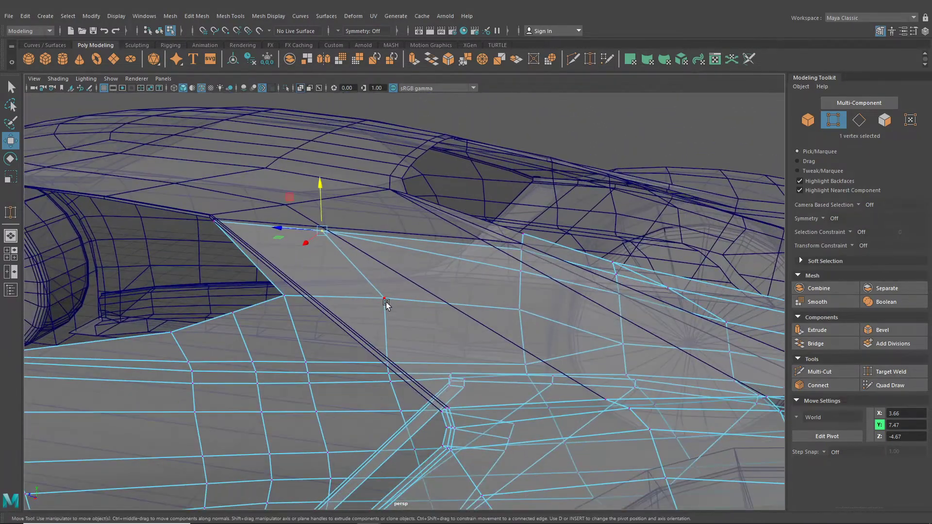
# Step: Set the transform constraint to Edge and slide the body side vertex below the pillar's outer border along its edge
pyautogui.click(855, 245)
pyautogui.click(869, 255)
pyautogui.keyDown('alt'); pyautogui.moveTo(534, 291); pyautogui.dragTo(320, 294); pyautogui.keyUp('alt')
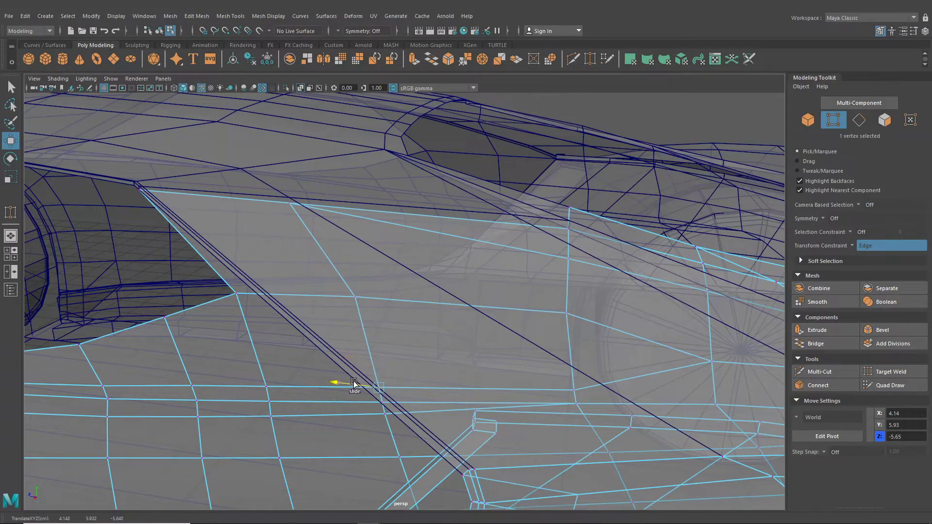
pyautogui.keyDown('alt'); pyautogui.moveTo(354, 384); pyautogui.dragTo(350, 346); pyautogui.keyUp('alt')
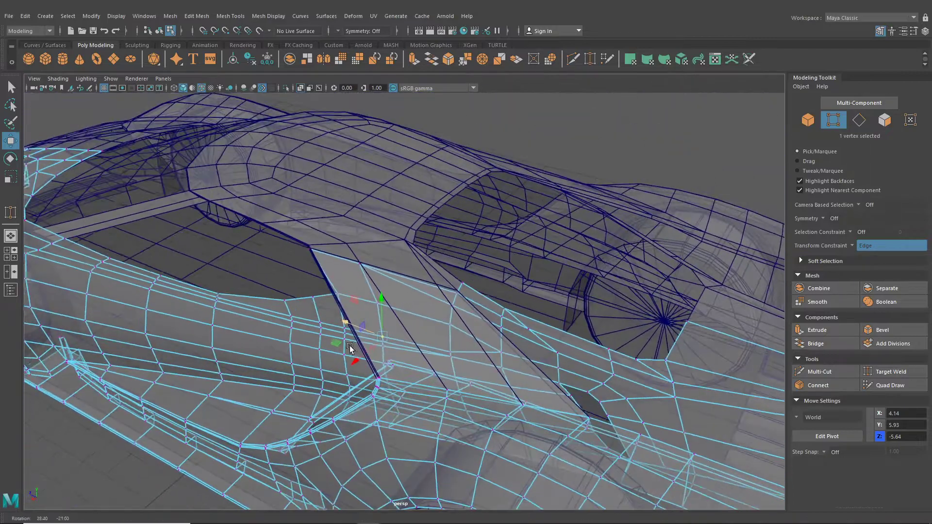
# Step: Add a vertex to the body side's upper border edge with Multi-Cut and slide it to the pillar's edge line
pyautogui.scroll(4, 451, 265)
pyautogui.click(573, 59)
pyautogui.scroll(5, 539, 225)
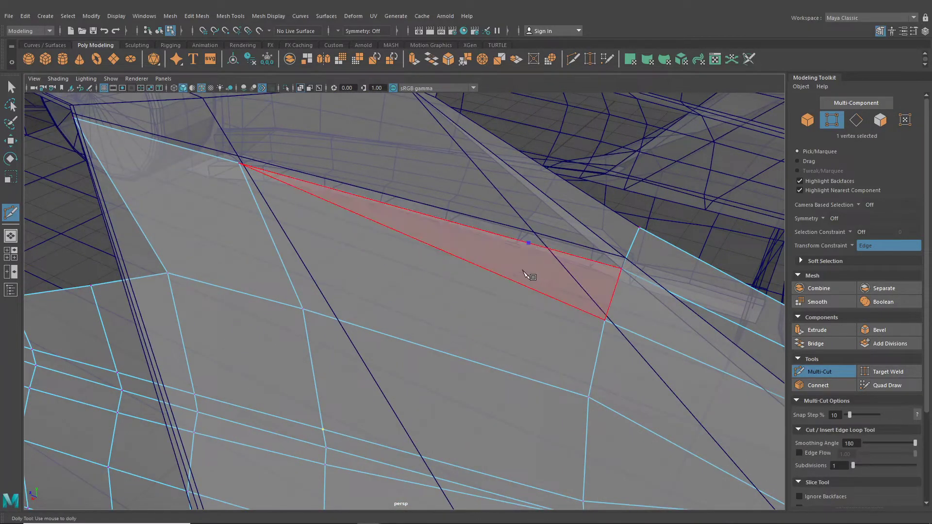
pyautogui.keyDown('alt'); pyautogui.moveTo(386, 240); pyautogui.dragTo(396, 247); pyautogui.keyUp('alt')
pyautogui.press('w')
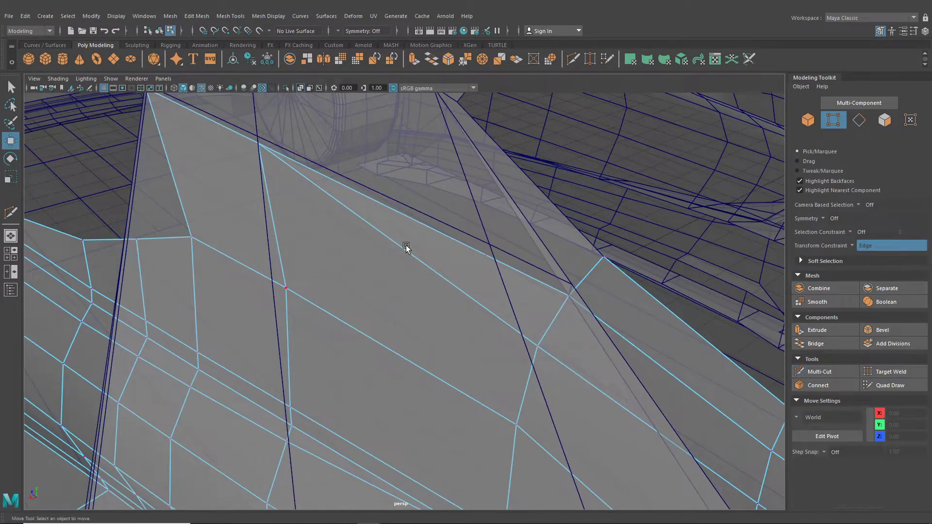
pyautogui.click(485, 255)
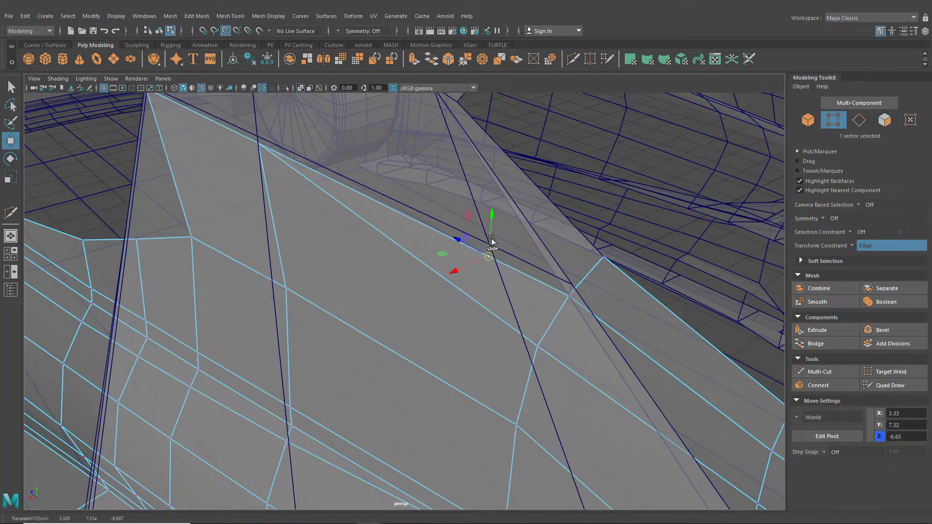
# Step: Turn off the transform constraint and adjust the new border vertex's height to fit against the pillar
pyautogui.click(855, 245)
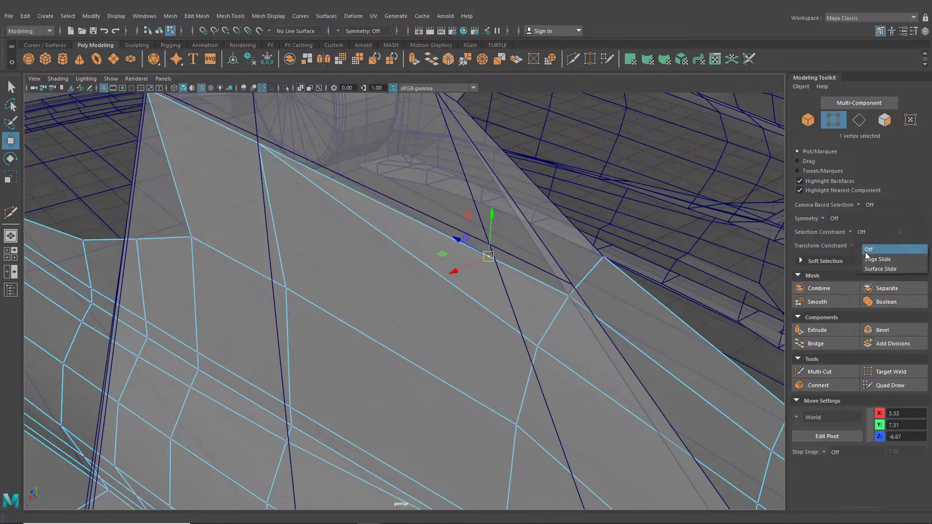
pyautogui.click(868, 251)
pyautogui.press('v')
pyautogui.moveTo(490, 257); pyautogui.dragTo(461, 180)
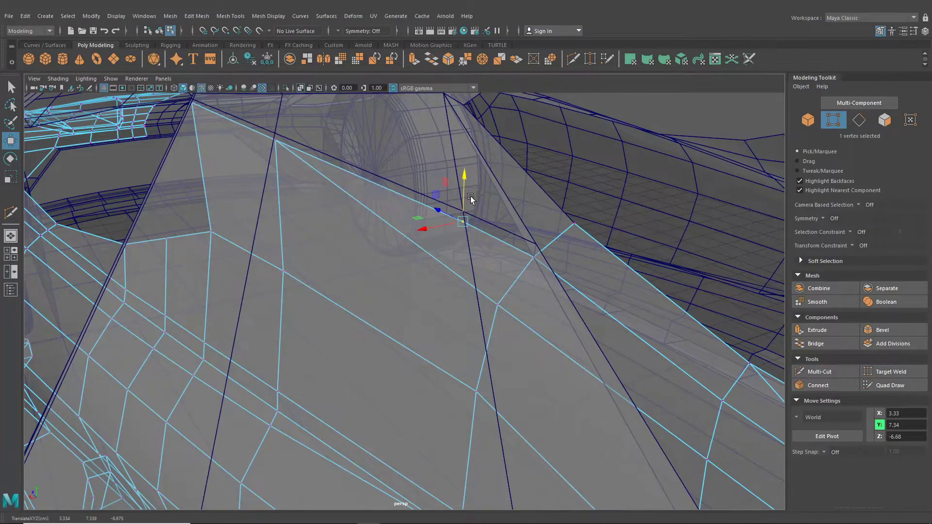
pyautogui.keyDown('alt'); pyautogui.moveTo(471, 196); pyautogui.dragTo(411, 168); pyautogui.keyUp('alt')
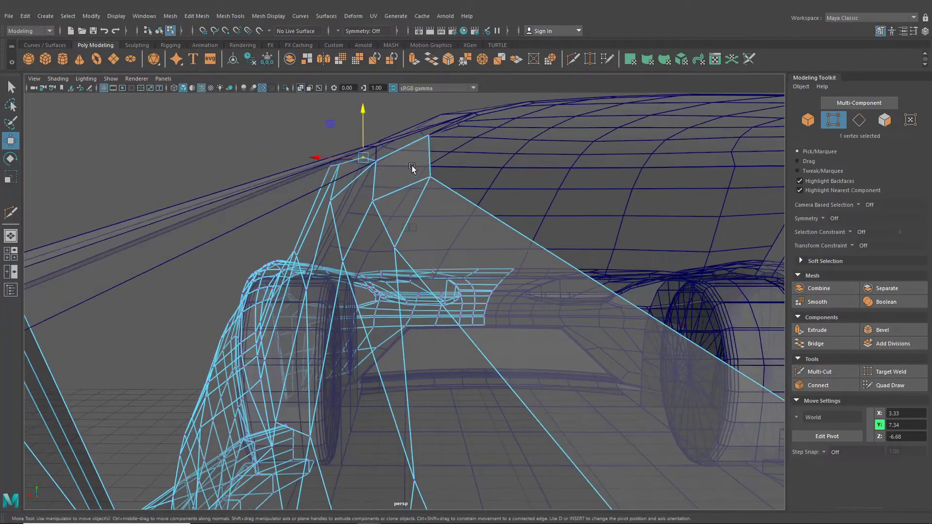
pyautogui.moveTo(364, 122); pyautogui.dragTo(360, 156)
# Step: Shift the next vertex down the body strip along the X axis and return to object selection
pyautogui.click(318, 298)
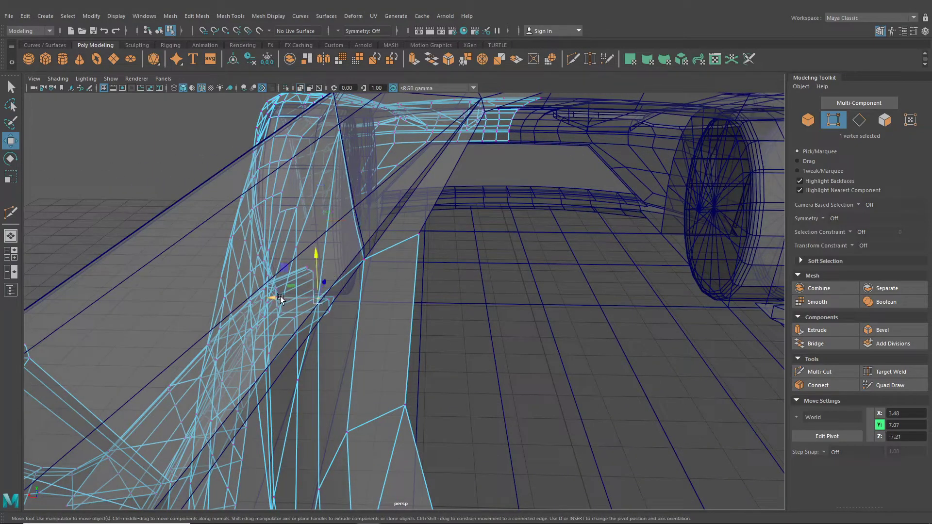
pyautogui.moveTo(278, 298); pyautogui.dragTo(286, 299)
pyautogui.keyDown('alt'); pyautogui.moveTo(287, 299); pyautogui.dragTo(450, 265); pyautogui.keyUp('alt')
pyautogui.click(159, 32)
pyautogui.scroll(-6, 354, 204)
pyautogui.keyDown('alt'); pyautogui.moveTo(354, 204); pyautogui.dragTo(332, 221); pyautogui.keyUp('alt')
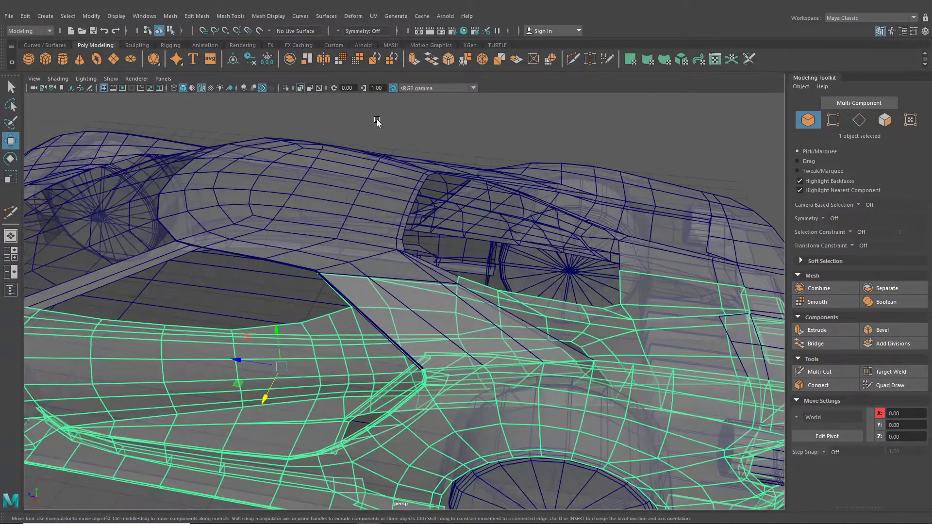
# Step: Turn off X-ray shading and inspect the gap between the rear pillar and the body side from several angles
pyautogui.click(377, 119)
pyautogui.scroll(3, 413, 200)
pyautogui.keyDown('alt'); pyautogui.moveTo(369, 290); pyautogui.dragTo(408, 336); pyautogui.keyUp('alt')
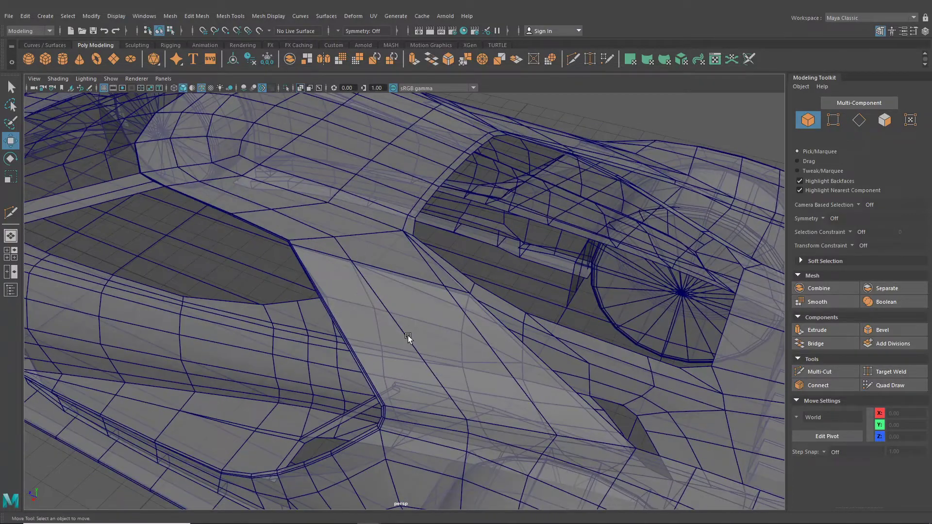
pyautogui.keyDown('alt'); pyautogui.moveTo(509, 362); pyautogui.dragTo(310, 187); pyautogui.keyUp('alt')
pyautogui.click(58, 78)
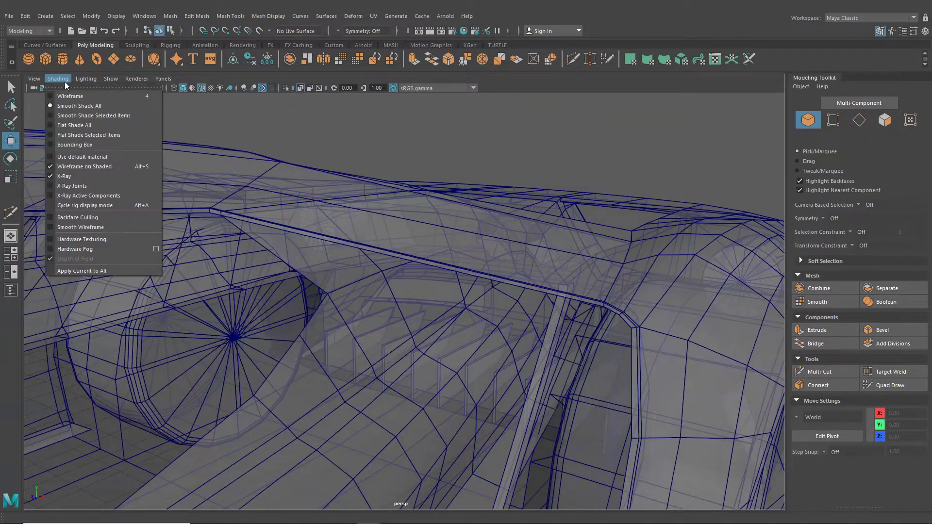
pyautogui.click(90, 177)
pyautogui.moveTo(340, 272)
pyautogui.keyDown('alt'); pyautogui.mouseDown()
pyautogui.moveTo(512, 322)
pyautogui.moveTo(354, 298)
pyautogui.moveTo(440, 300)
pyautogui.moveTo(513, 285)
pyautogui.moveTo(439, 259)
pyautogui.mouseUp(); pyautogui.keyUp('alt')
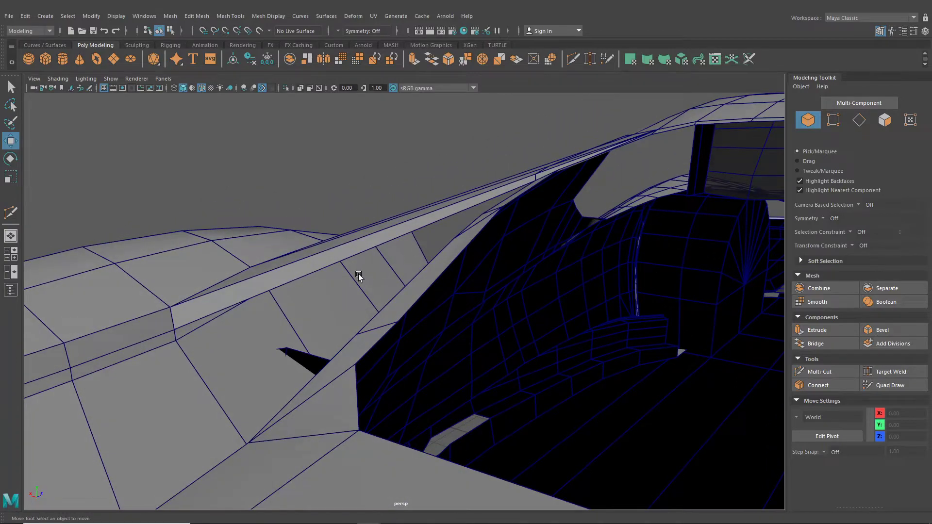
pyautogui.keyDown('alt'); pyautogui.moveTo(287, 314); pyautogui.dragTo(320, 325); pyautogui.keyUp('alt')
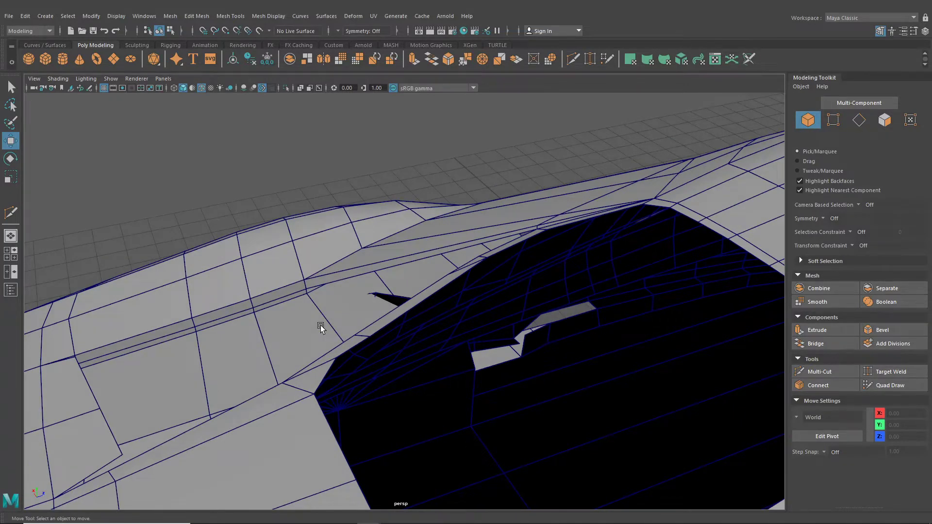
pyautogui.keyDown('alt'); pyautogui.moveTo(320, 326); pyautogui.dragTo(282, 353); pyautogui.keyUp('alt')
pyautogui.keyDown('alt'); pyautogui.moveTo(281, 353); pyautogui.dragTo(285, 348, button='middle'); pyautogui.keyUp('alt')
pyautogui.keyDown('alt'); pyautogui.moveTo(285, 347); pyautogui.dragTo(310, 395); pyautogui.keyUp('alt')
# Step: Select the roof-and-pillar mesh and turn X-ray shading back on around the pillar
pyautogui.click(415, 285)
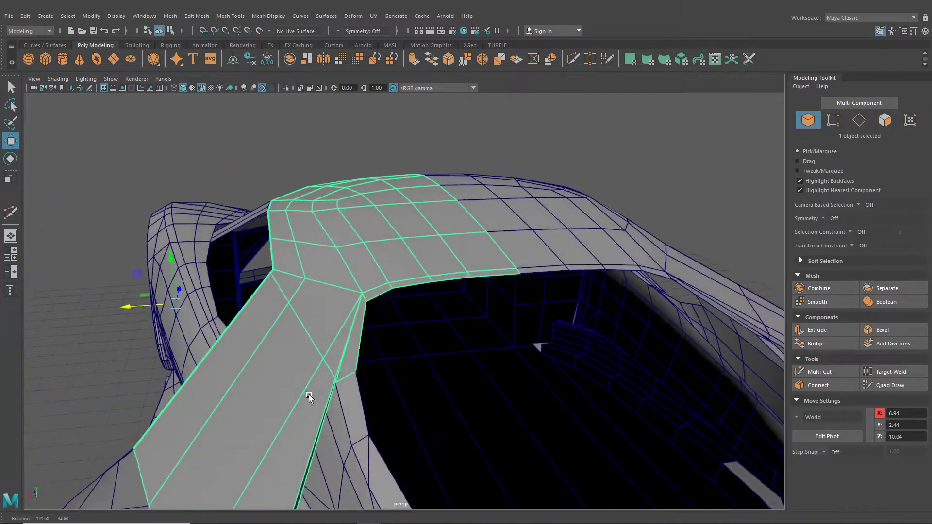
pyautogui.click(57, 79)
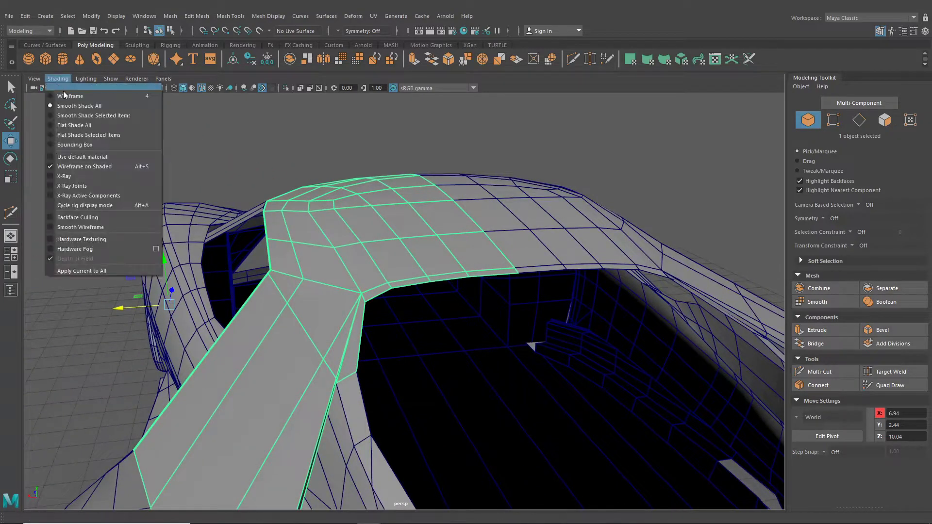
pyautogui.click(88, 177)
pyautogui.moveTo(87, 177)
pyautogui.keyDown('alt'); pyautogui.mouseDown()
pyautogui.moveTo(240, 217)
pyautogui.moveTo(294, 215)
pyautogui.moveTo(275, 206)
pyautogui.moveTo(284, 191)
pyautogui.moveTo(218, 247)
pyautogui.moveTo(393, 234)
pyautogui.moveTo(356, 270)
pyautogui.mouseUp(); pyautogui.keyUp('alt')
pyautogui.keyDown('alt'); pyautogui.moveTo(357, 271); pyautogui.dragTo(491, 214, button='middle'); pyautogui.keyUp('alt')
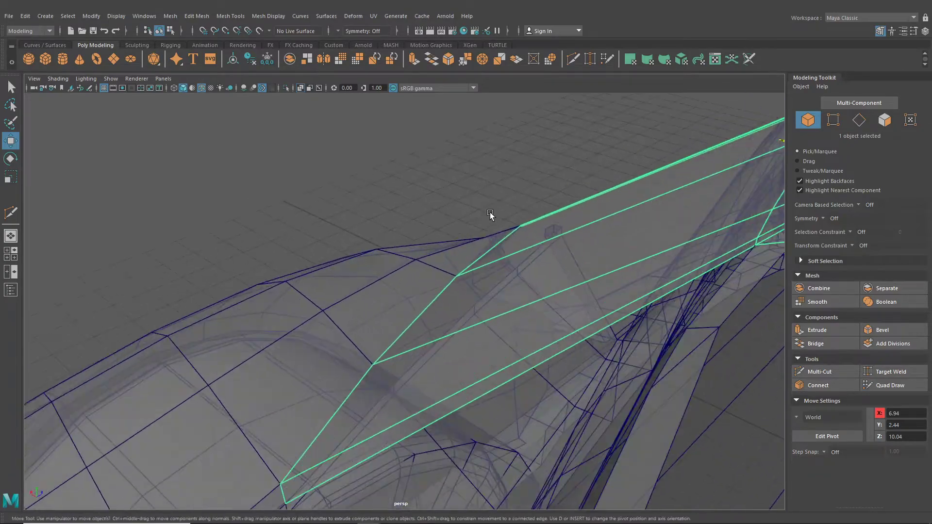
pyautogui.keyDown('alt'); pyautogui.moveTo(490, 211); pyautogui.dragTo(398, 294); pyautogui.keyUp('alt')
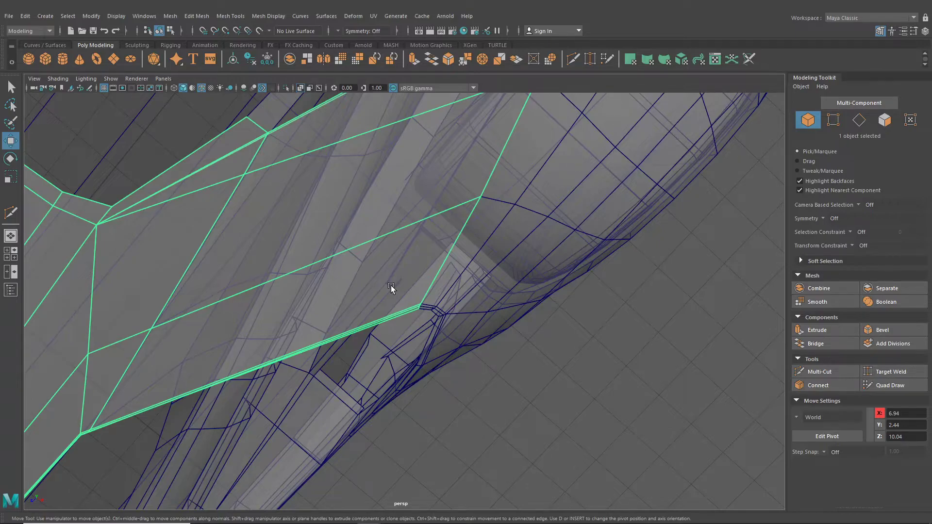
# Step: Select the two long lower border edges on opposite sides of the rear pillar and bridge them to close its underside
pyautogui.keyDown('alt'); pyautogui.moveTo(391, 285); pyautogui.dragTo(355, 256); pyautogui.keyUp('alt')
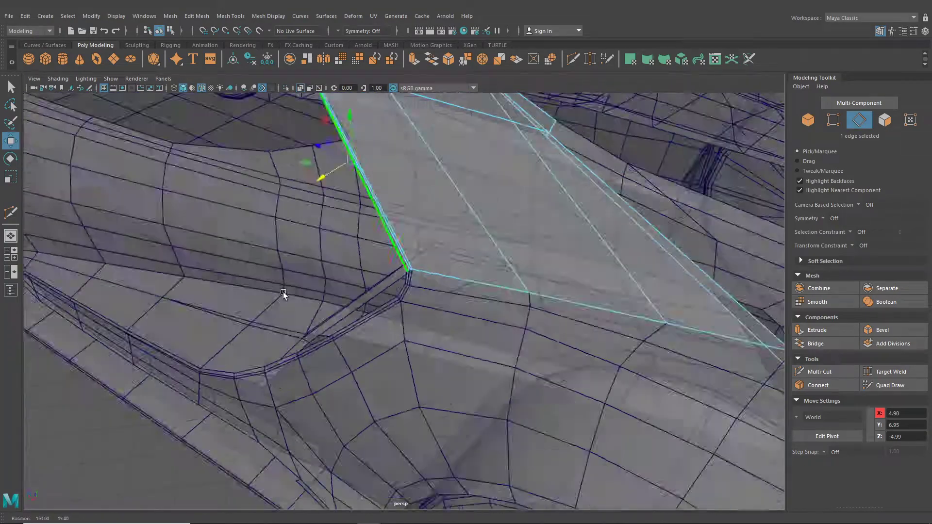
pyautogui.keyDown('alt'); pyautogui.moveTo(284, 293); pyautogui.dragTo(419, 322); pyautogui.keyUp('alt')
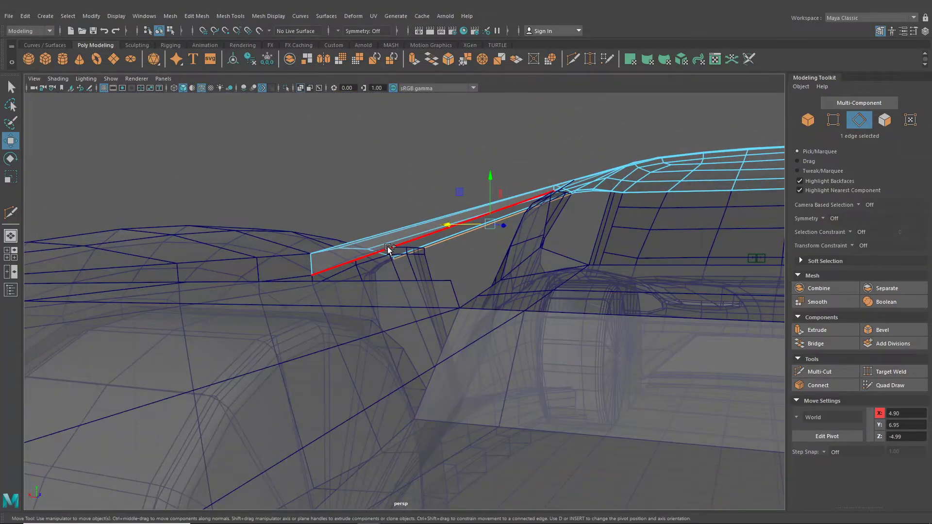
pyautogui.keyDown('shift'); pyautogui.click(388, 247); pyautogui.keyUp('shift')
pyautogui.keyDown('alt'); pyautogui.moveTo(387, 247); pyautogui.dragTo(449, 273); pyautogui.keyUp('alt')
pyautogui.click(185, 18)
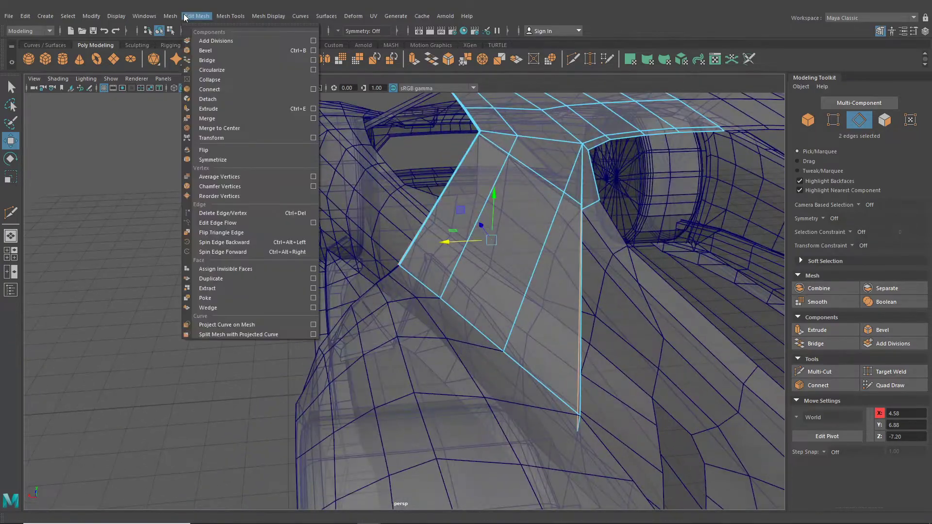
pyautogui.click(217, 61)
pyautogui.keyDown('alt'); pyautogui.moveTo(374, 227); pyautogui.dragTo(351, 212); pyautogui.keyUp('alt')
pyautogui.scroll(10, 358, 214)
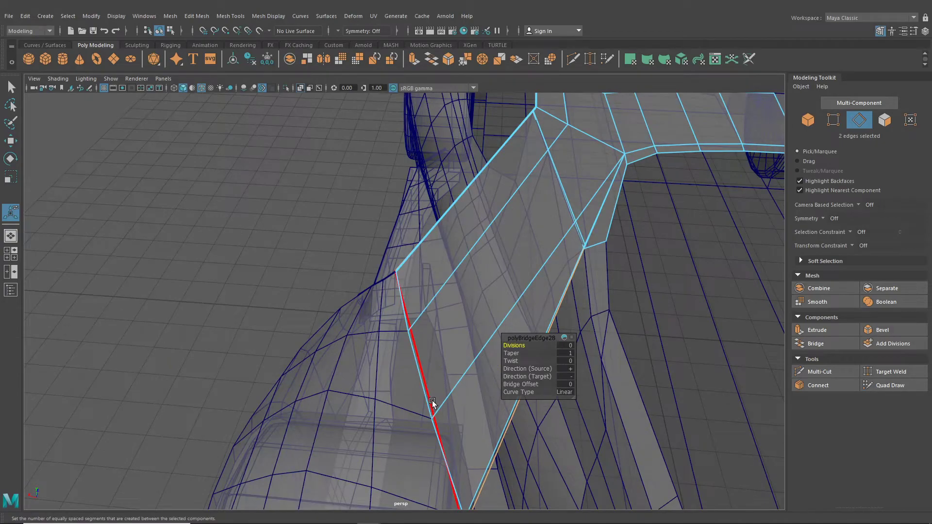
pyautogui.keyDown('alt'); pyautogui.moveTo(432, 403); pyautogui.dragTo(510, 299); pyautogui.keyUp('alt')
pyautogui.keyDown('alt'); pyautogui.moveTo(434, 282); pyautogui.dragTo(188, 147); pyautogui.keyUp('alt')
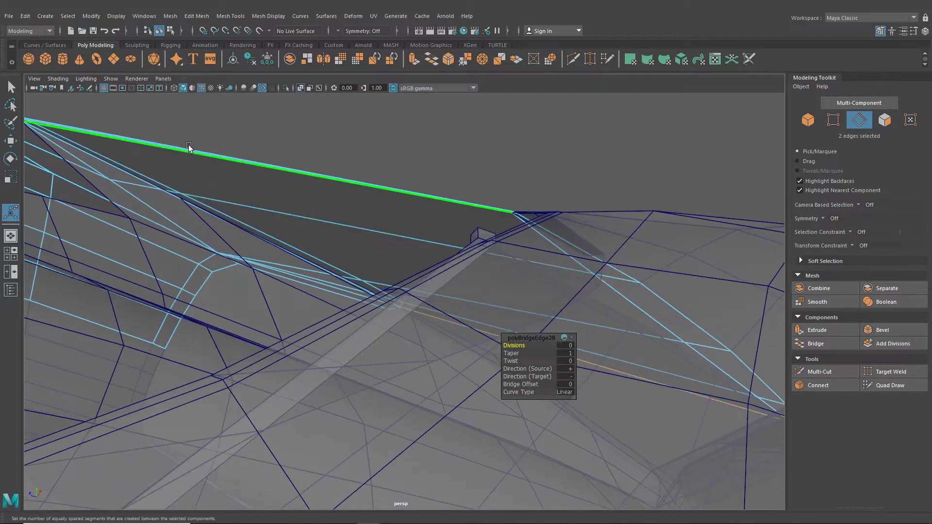
# Step: Turn off X-ray shading and isolate the roof-and-pillar mesh with its underside in view
pyautogui.click(57, 79)
pyautogui.click(68, 176)
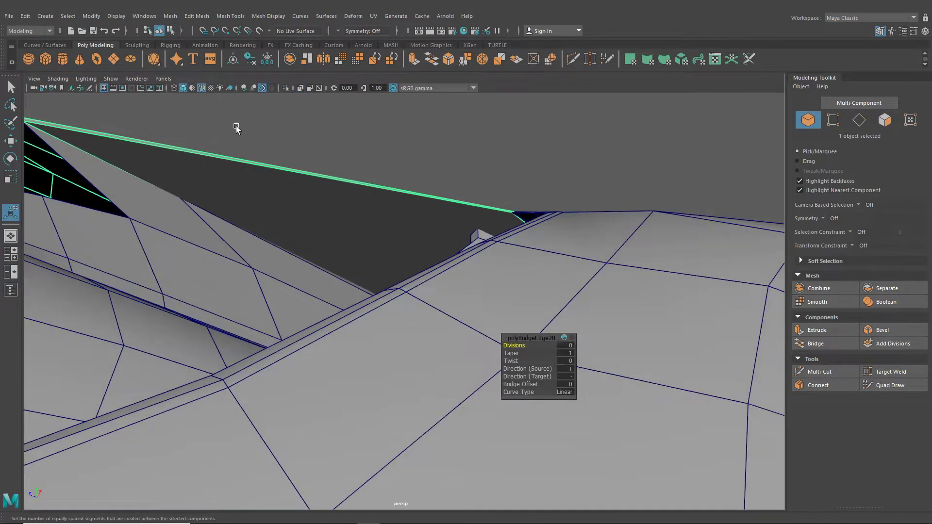
pyautogui.click(286, 88)
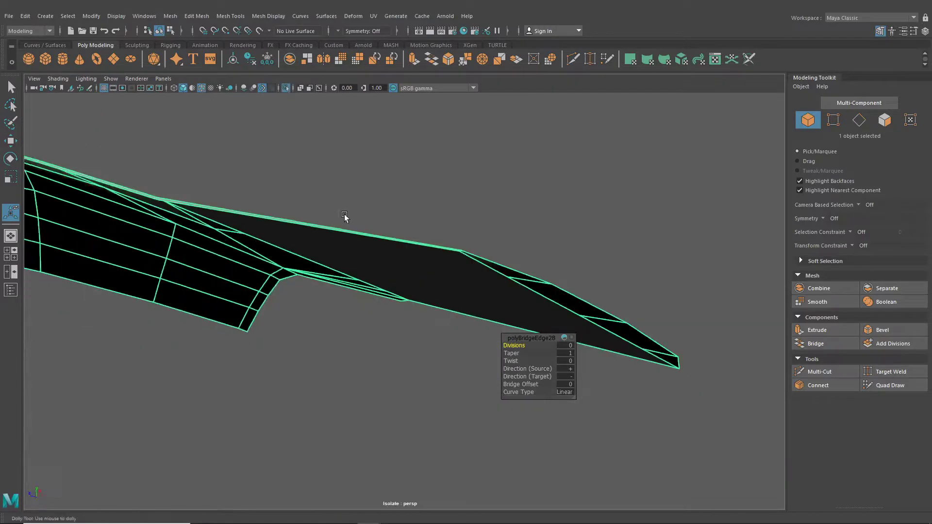
pyautogui.keyDown('alt'); pyautogui.moveTo(344, 215); pyautogui.dragTo(491, 262); pyautogui.keyUp('alt')
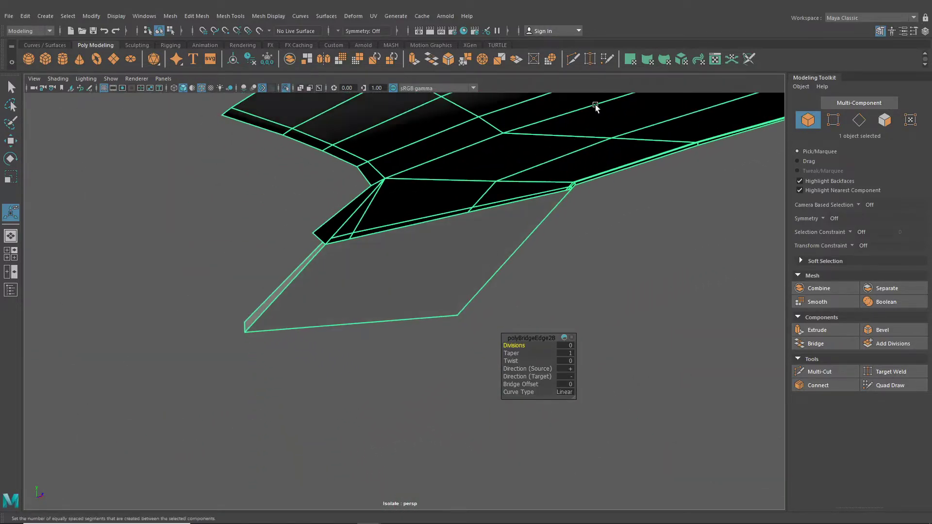
# Step: Cut two lines lengthwise across the pillar's bridged underside face with Multi-Cut, joining the vertices of its front and rear ends
pyautogui.click(589, 58)
pyautogui.click(575, 59)
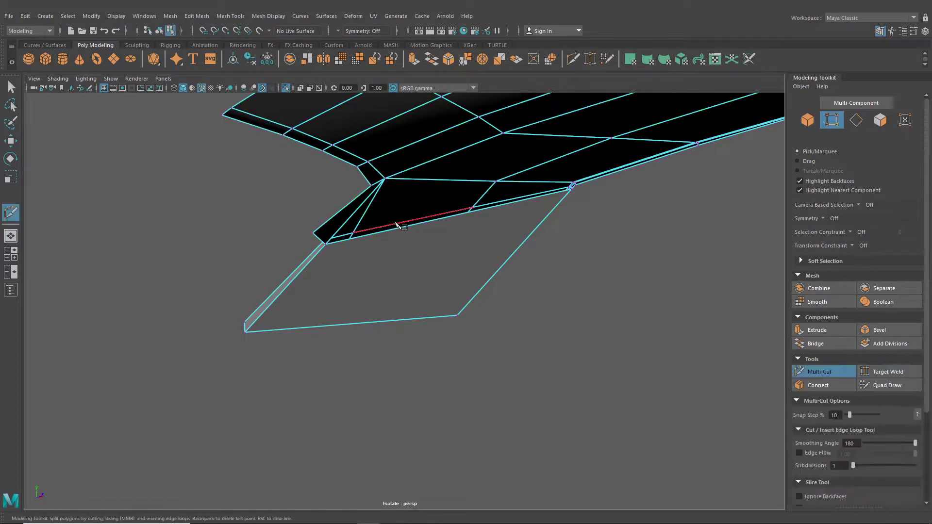
pyautogui.click(363, 243)
pyautogui.moveTo(364, 243)
pyautogui.keyDown('alt'); pyautogui.mouseDown()
pyautogui.moveTo(337, 246)
pyautogui.moveTo(346, 249)
pyautogui.mouseUp(); pyautogui.keyUp('alt')
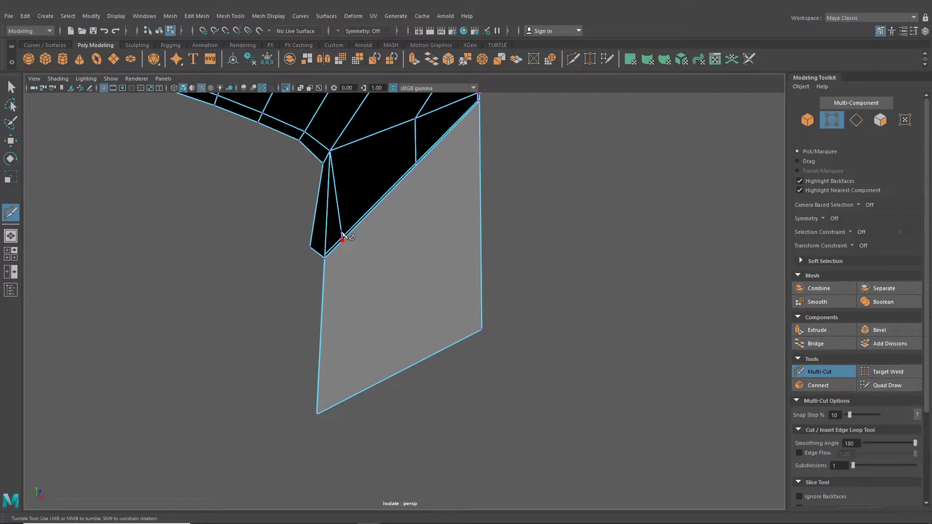
pyautogui.keyDown('alt'); pyautogui.moveTo(342, 235); pyautogui.dragTo(436, 243); pyautogui.keyUp('alt')
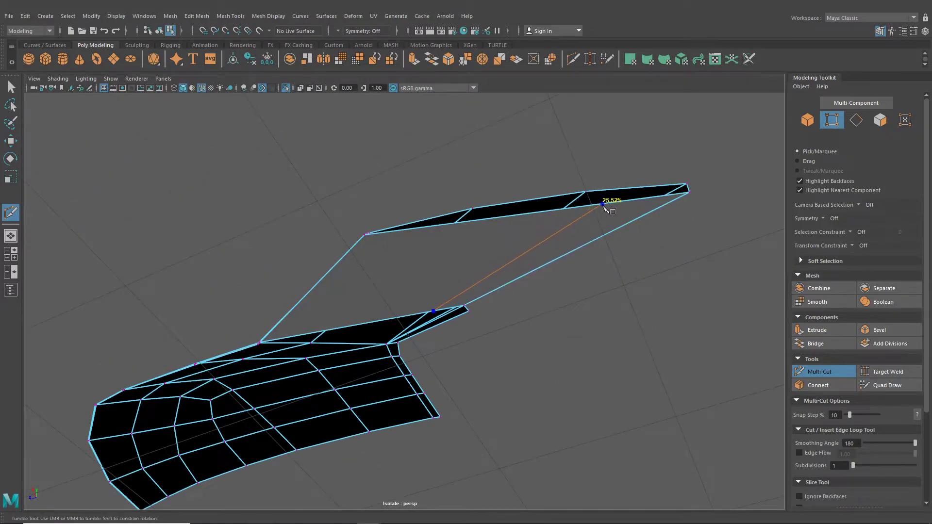
pyautogui.keyDown('alt'); pyautogui.moveTo(410, 268); pyautogui.dragTo(401, 225); pyautogui.keyUp('alt')
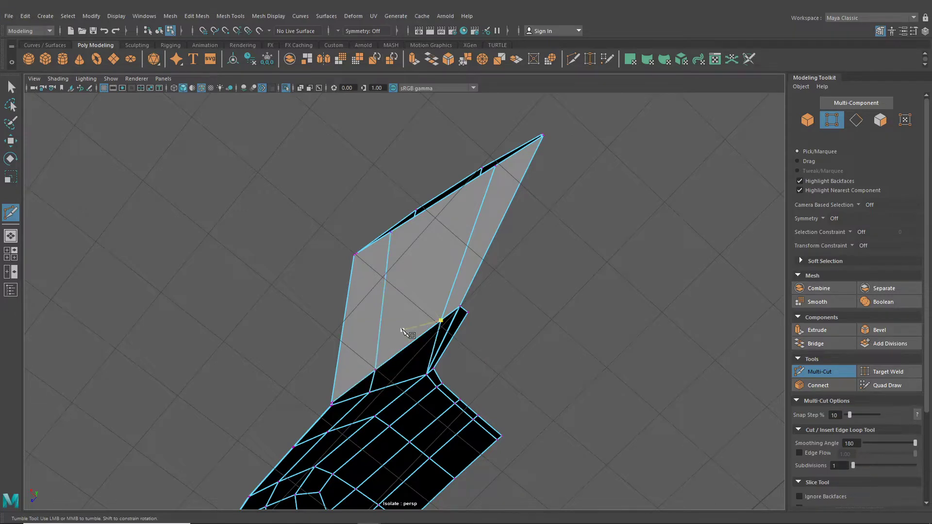
pyautogui.keyDown('alt'); pyautogui.moveTo(403, 280); pyautogui.dragTo(233, 333); pyautogui.keyUp('alt')
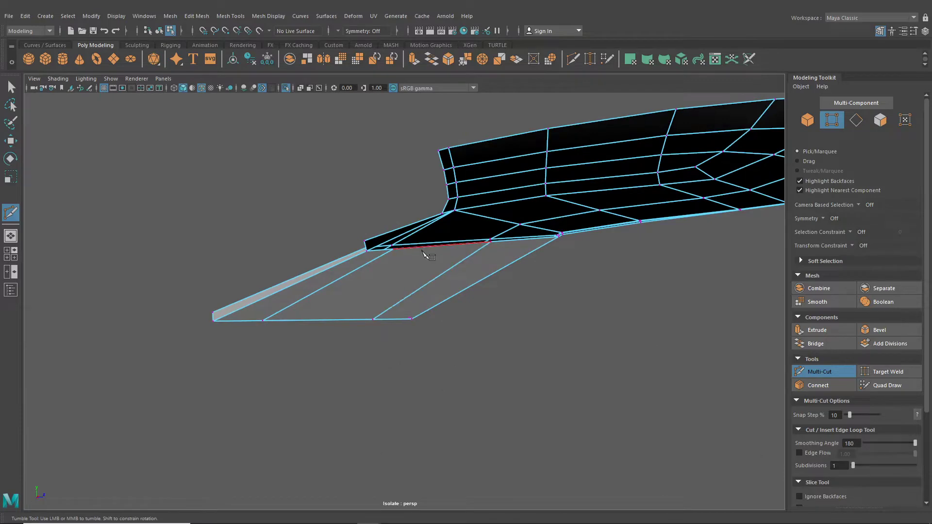
pyautogui.keyDown('alt'); pyautogui.moveTo(386, 264); pyautogui.dragTo(68, 242); pyautogui.keyUp('alt')
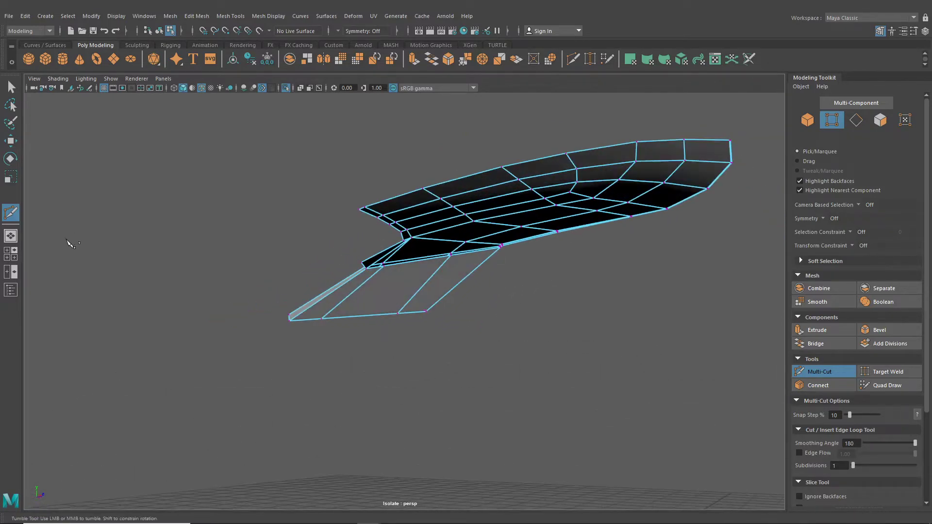
# Step: Bring the rest of the car back into view and leave Multi-Cut for object selection
pyautogui.click(287, 90)
pyautogui.keyDown('alt'); pyautogui.moveTo(233, 214); pyautogui.dragTo(372, 296); pyautogui.keyUp('alt')
pyautogui.scroll(10, 440, 302)
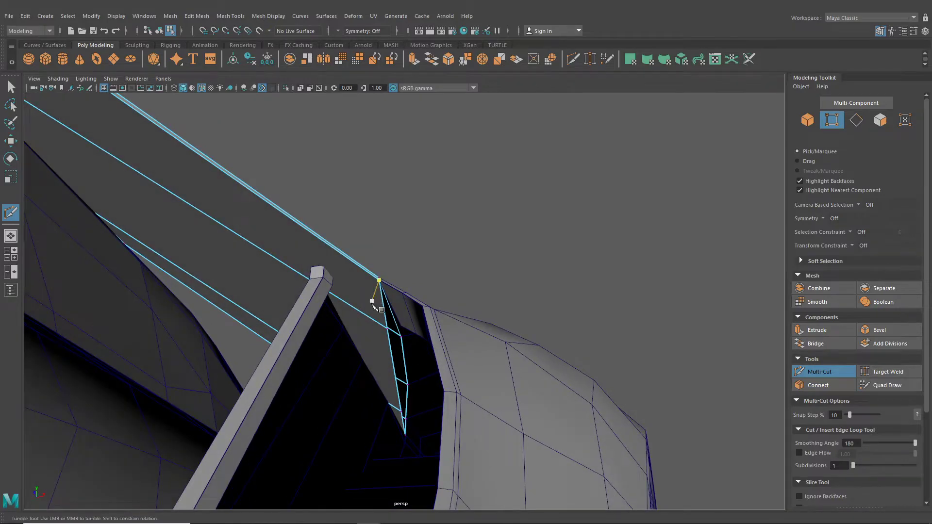
pyautogui.click(11, 89)
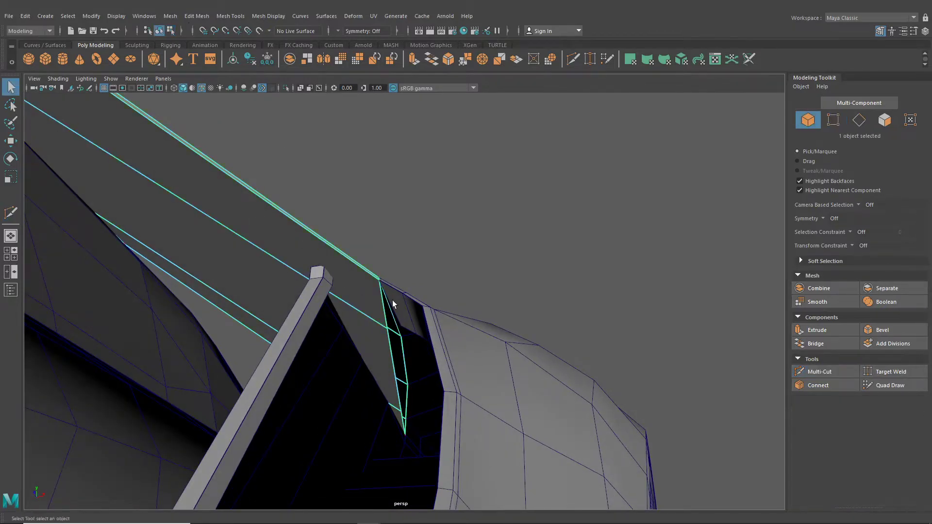
# Step: Turn on X-ray shading and lower the body side's upper border vertices beneath the pillar along the Y axis
pyautogui.keyDown('alt'); pyautogui.moveTo(392, 300); pyautogui.dragTo(522, 330); pyautogui.keyUp('alt')
pyautogui.keyDown('alt'); pyautogui.moveTo(450, 281); pyautogui.dragTo(429, 294); pyautogui.keyUp('alt')
pyautogui.moveTo(429, 293); pyautogui.dragTo(402, 231, button='right')
pyautogui.click(421, 292)
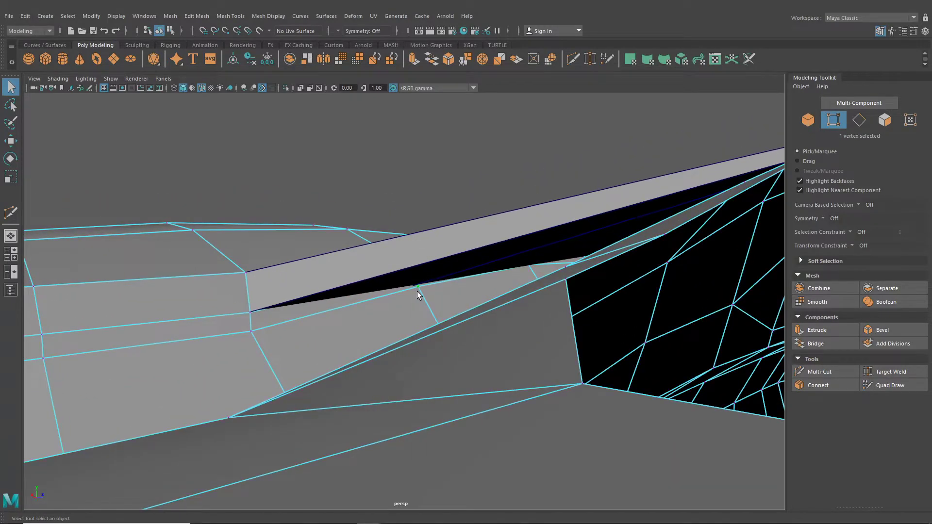
pyautogui.keyDown('alt'); pyautogui.moveTo(417, 291); pyautogui.dragTo(426, 337); pyautogui.keyUp('alt')
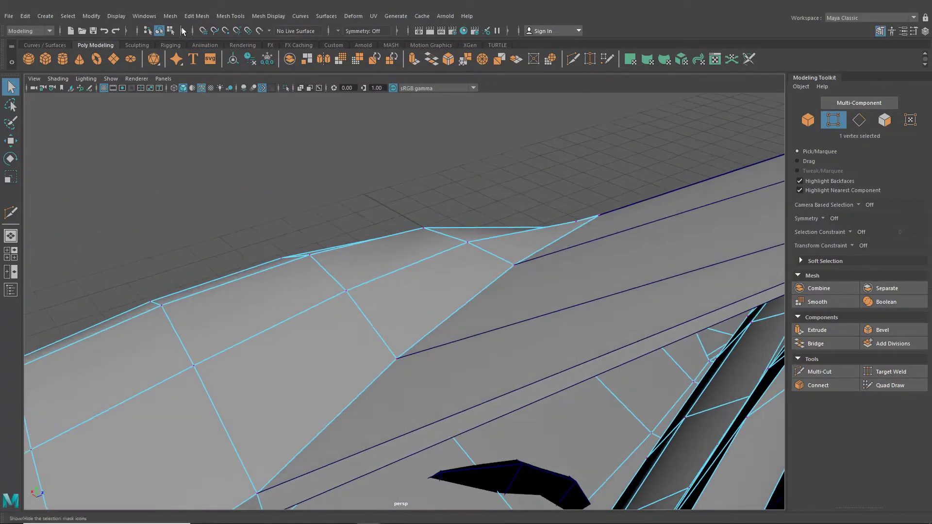
pyautogui.click(70, 81)
pyautogui.click(77, 175)
pyautogui.keyDown('alt'); pyautogui.moveTo(340, 292); pyautogui.dragTo(357, 297); pyautogui.keyUp('alt')
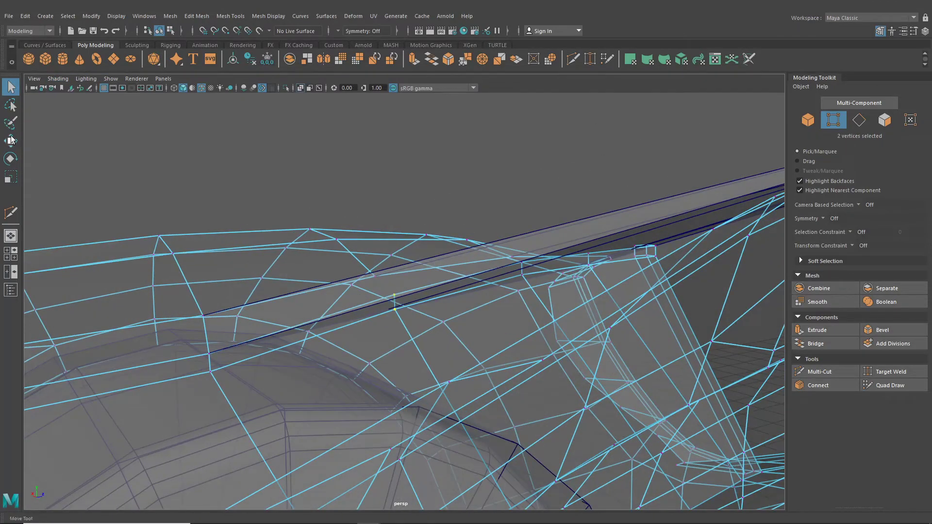
pyautogui.click(12, 138)
pyautogui.keyDown('alt'); pyautogui.moveTo(435, 289); pyautogui.dragTo(450, 271); pyautogui.keyUp('alt')
pyautogui.moveTo(438, 233); pyautogui.dragTo(439, 246)
# Step: Lower the next two vertex pairs along the body's upper border in Y, to 6.31 and 6.37, beneath the pillar's underside
pyautogui.click(540, 264)
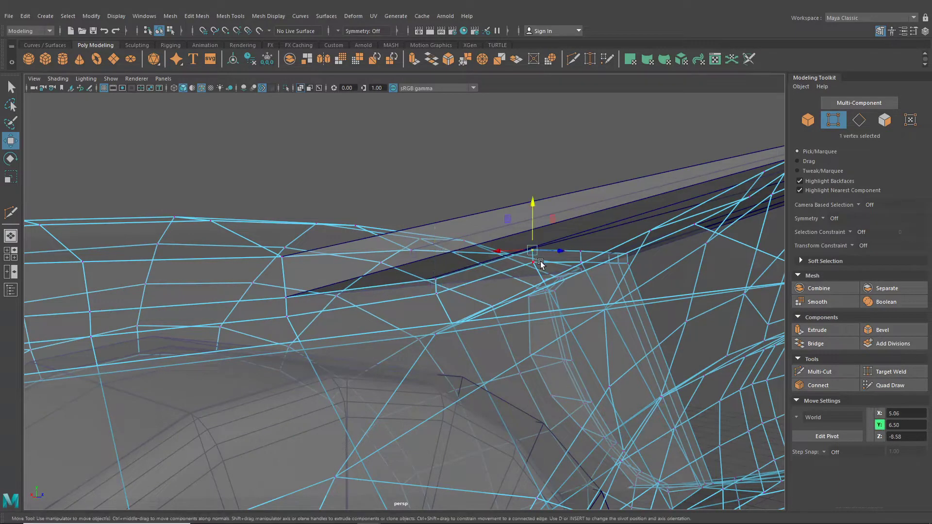
pyautogui.moveTo(533, 238); pyautogui.dragTo(362, 253)
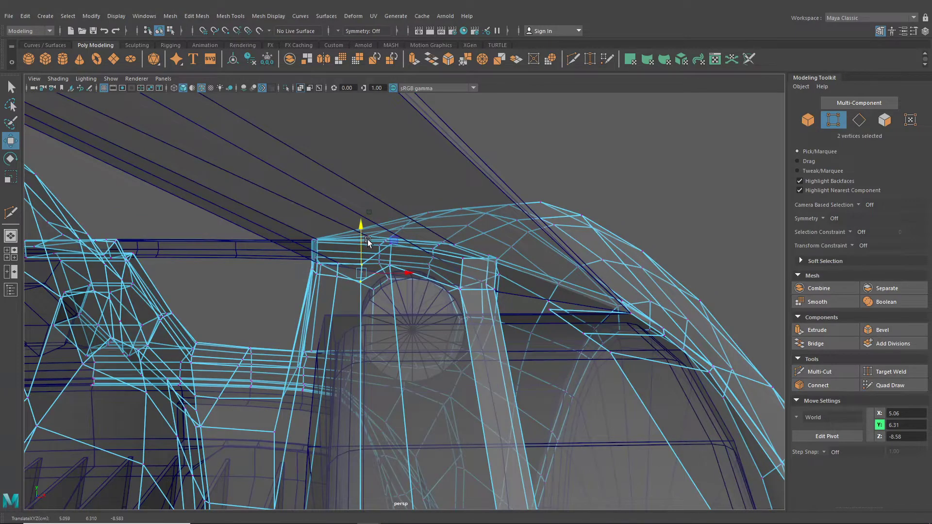
pyautogui.click(387, 250)
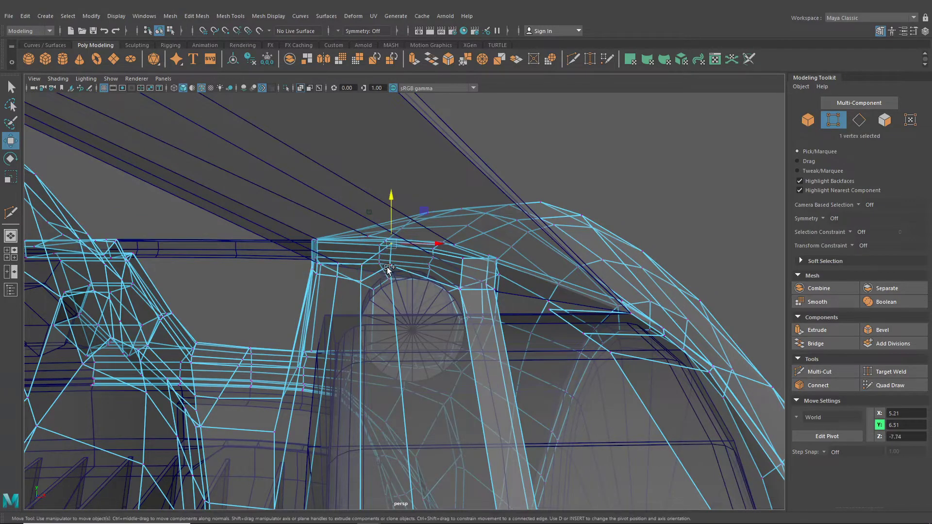
pyautogui.moveTo(387, 224); pyautogui.dragTo(395, 238)
pyautogui.click(287, 88)
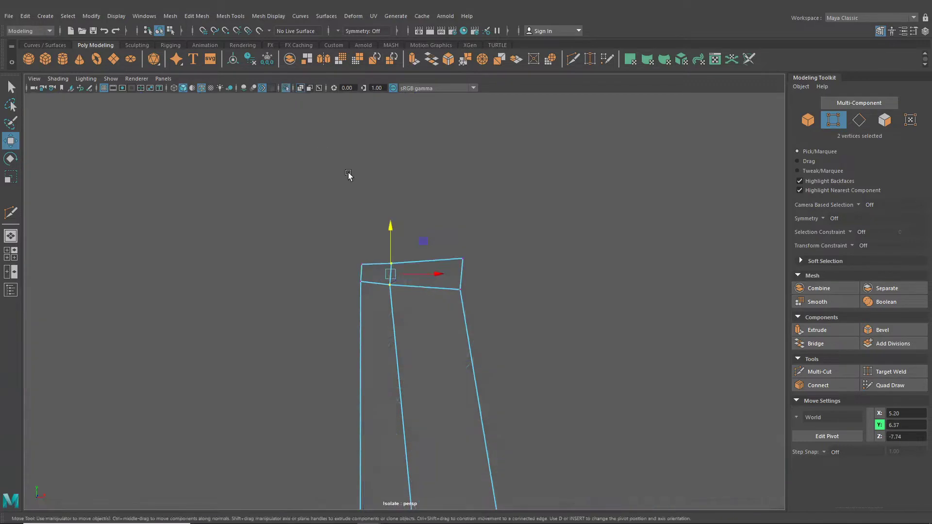
pyautogui.click(286, 88)
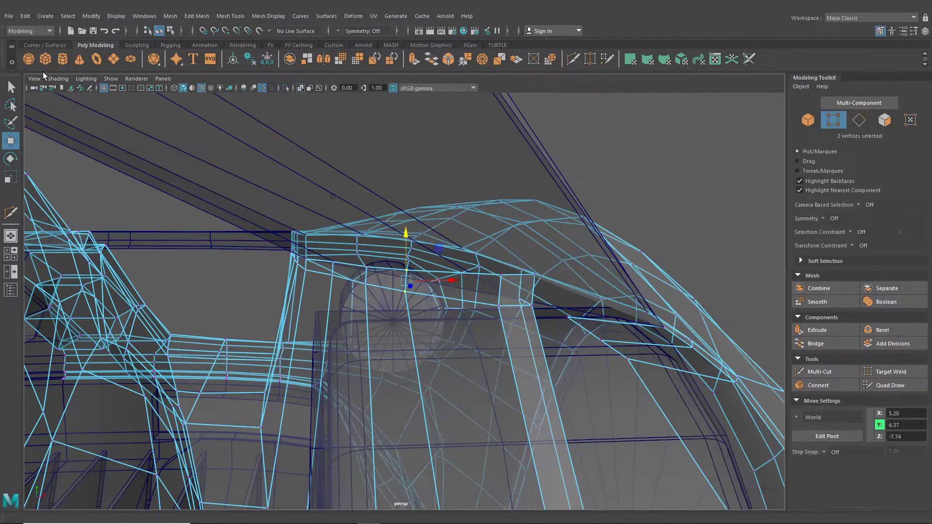
# Step: Turn off X-ray shading and check the pillar's underside vertices where they meet the body side, then reselect the body as an object
pyautogui.click(58, 79)
pyautogui.click(77, 176)
pyautogui.moveTo(249, 260)
pyautogui.keyDown('alt'); pyautogui.mouseDown()
pyautogui.moveTo(336, 275)
pyautogui.moveTo(410, 252)
pyautogui.moveTo(390, 274)
pyautogui.moveTo(436, 270)
pyautogui.mouseUp(); pyautogui.keyUp('alt')
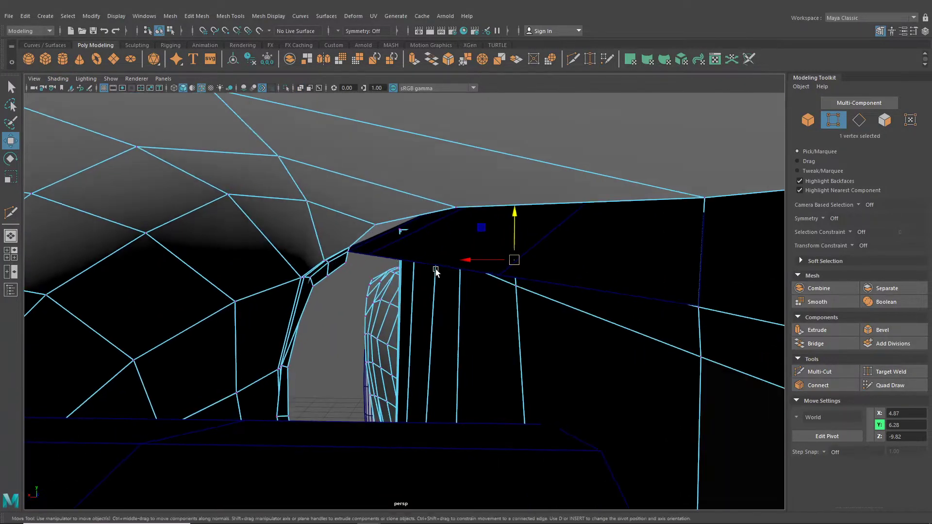
pyautogui.press('F8')
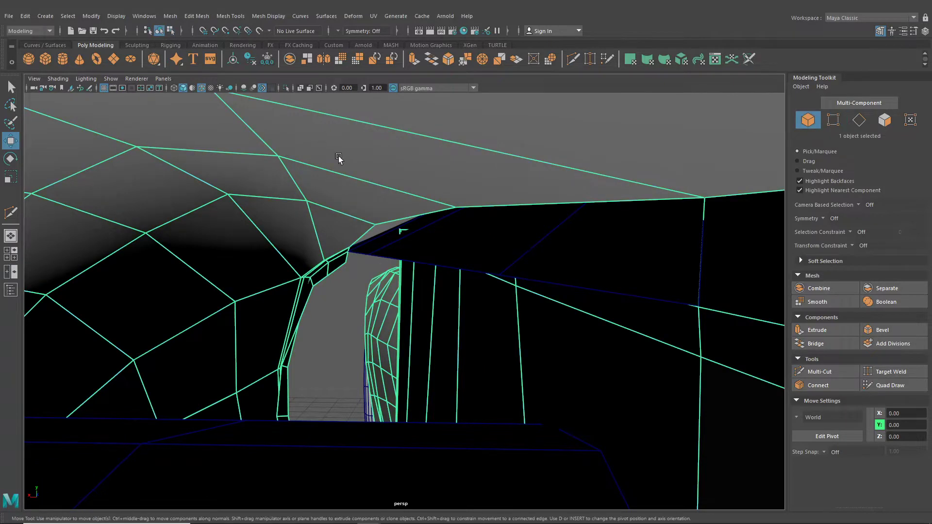
pyautogui.click(505, 247)
pyautogui.moveTo(504, 248); pyautogui.dragTo(471, 246, button='right')
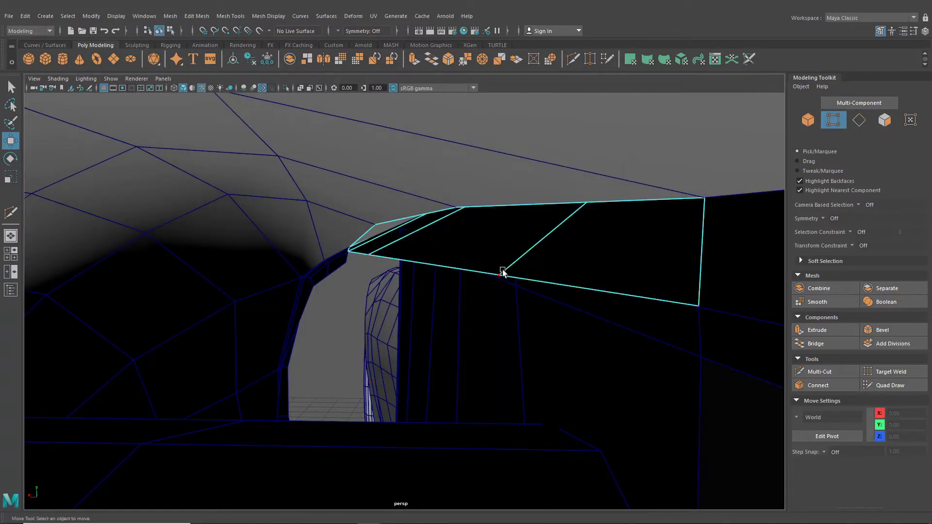
pyautogui.moveTo(501, 279); pyautogui.dragTo(337, 246)
pyautogui.scroll(-3, 525, 269)
pyautogui.press('F8')
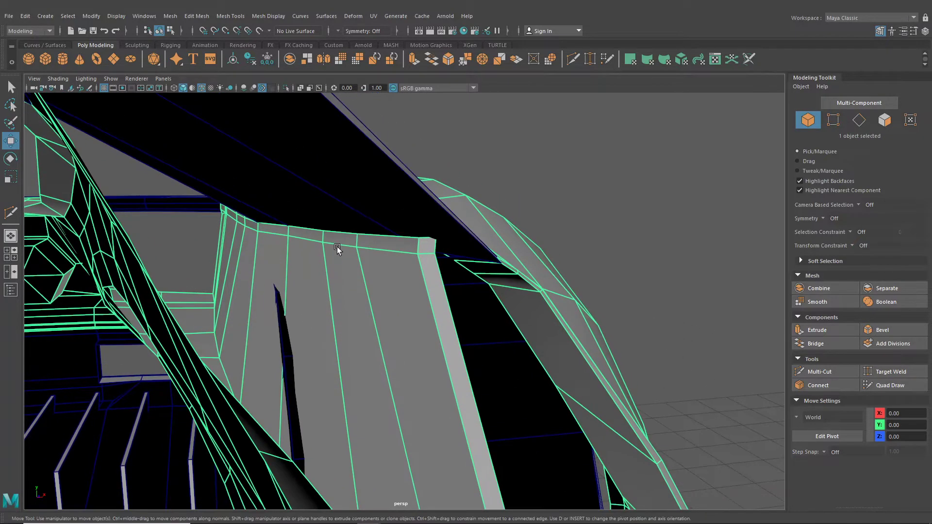
# Step: Target-weld one vertex pair on the body side's upper border beneath the pillar onto the neighbouring pair
pyautogui.moveTo(337, 246); pyautogui.dragTo(286, 244, button='right')
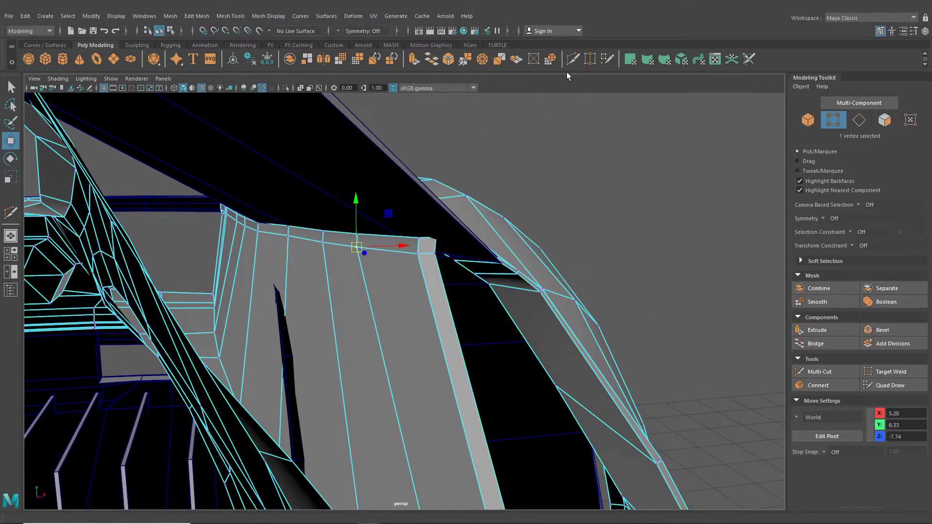
pyautogui.click(590, 59)
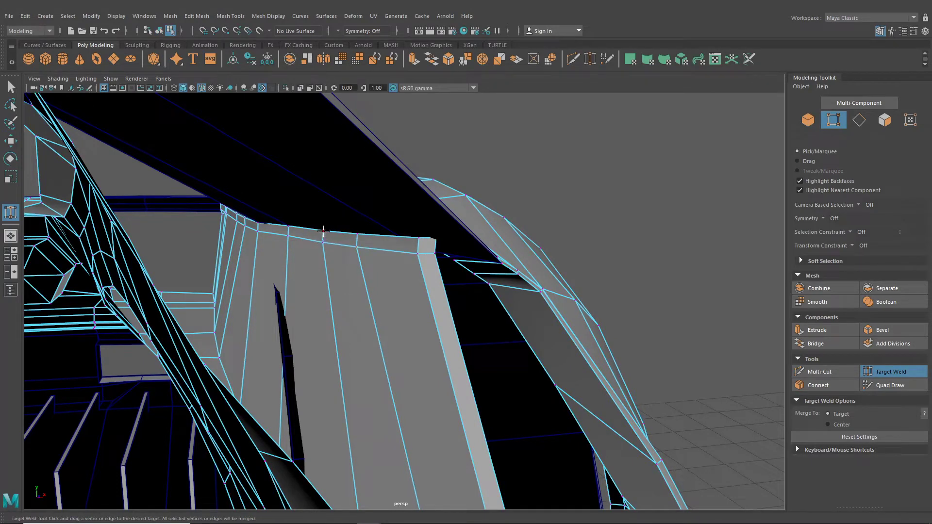
pyautogui.scroll(-3, 360, 248)
pyautogui.moveTo(359, 248); pyautogui.dragTo(369, 278)
pyautogui.keyDown('alt'); pyautogui.moveTo(369, 278); pyautogui.dragTo(373, 255, button='middle'); pyautogui.keyUp('alt')
pyautogui.keyDown('alt'); pyautogui.moveTo(372, 255); pyautogui.dragTo(413, 257); pyautogui.keyUp('alt')
pyautogui.click(10, 142)
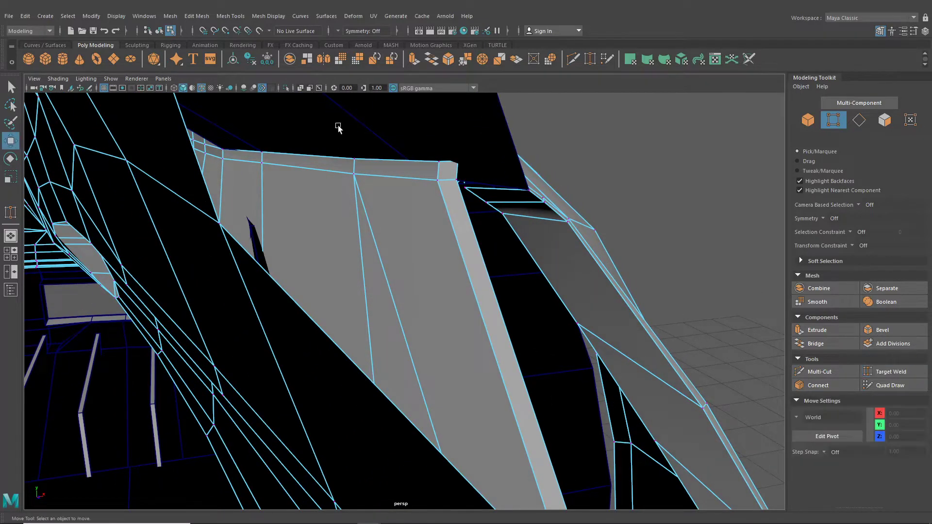
# Step: Fit the vertices of the pillar's lower underside edge to the matching vertices of the body side's upper border
pyautogui.click(162, 32)
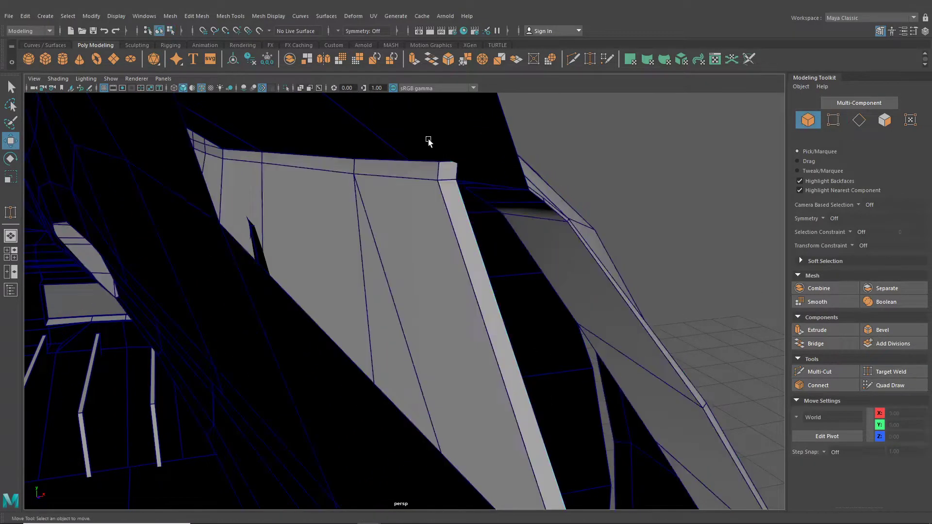
pyautogui.click(394, 124)
pyautogui.moveTo(394, 123); pyautogui.dragTo(374, 128, button='right')
pyautogui.keyDown('alt'); pyautogui.moveTo(374, 128); pyautogui.dragTo(408, 260); pyautogui.keyUp('alt')
# Step: Preview the pillar and body side smoothed, return both to the unsmoothed display and examine their junction from above and inside
pyautogui.click(431, 188)
pyautogui.press('3')
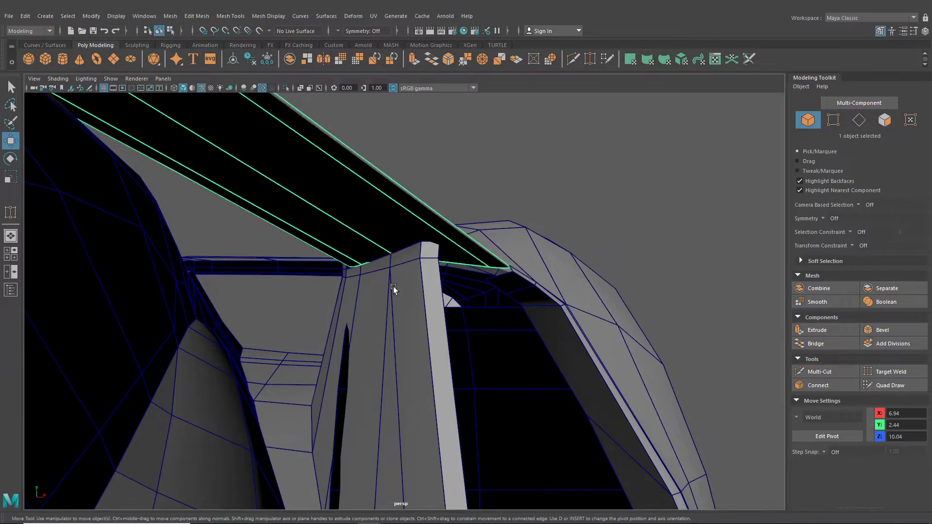
pyautogui.click(392, 286)
pyautogui.press('3')
pyautogui.click(489, 183)
pyautogui.keyDown('alt'); pyautogui.moveTo(508, 237); pyautogui.dragTo(383, 247); pyautogui.keyUp('alt')
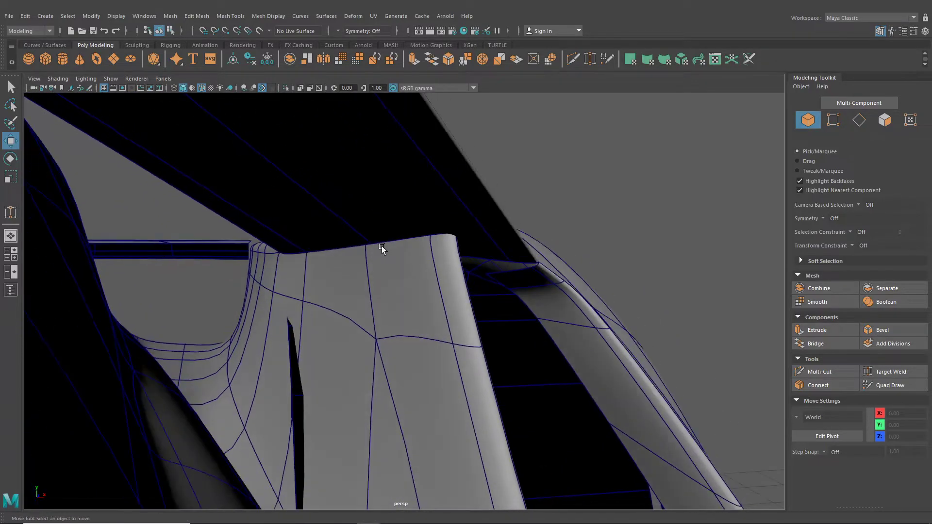
pyautogui.click(385, 257)
pyautogui.click(372, 219)
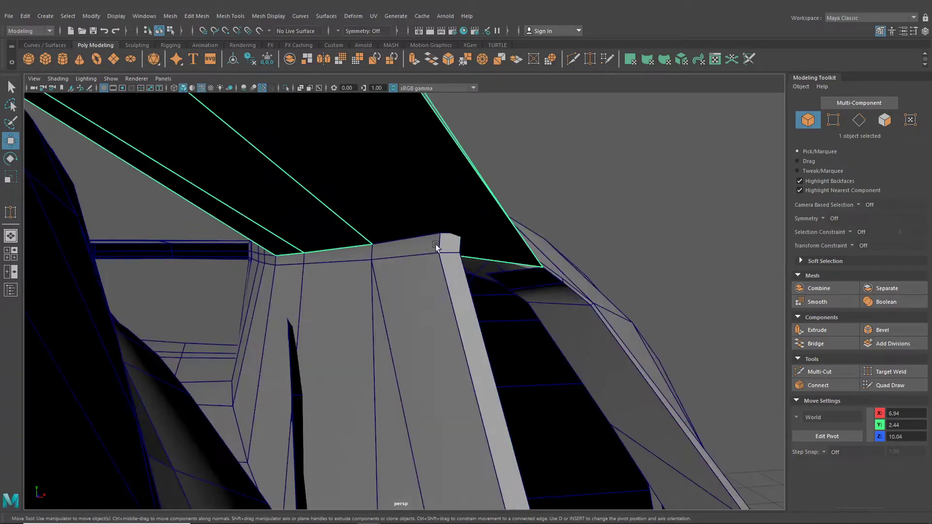
pyautogui.keyDown('alt'); pyautogui.moveTo(467, 235); pyautogui.dragTo(451, 325); pyautogui.keyUp('alt')
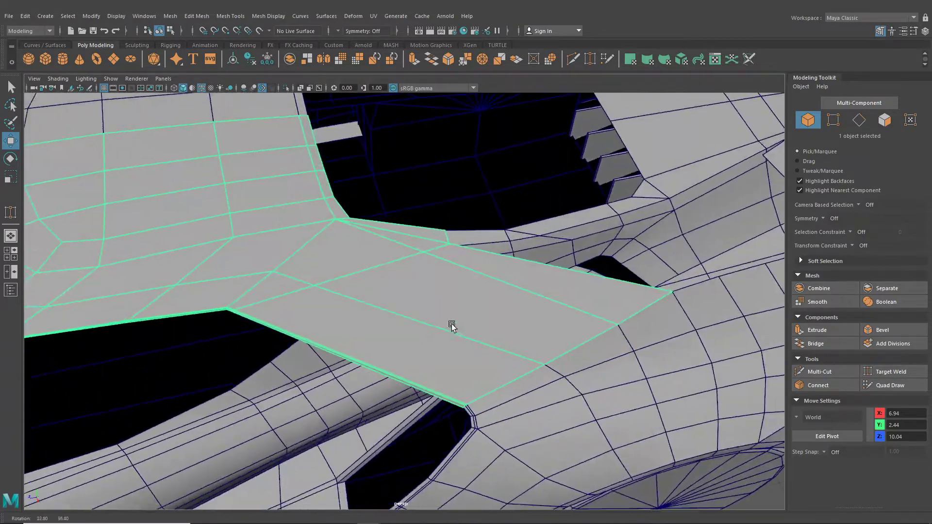
pyautogui.keyDown('alt'); pyautogui.moveTo(468, 374); pyautogui.dragTo(434, 346); pyautogui.keyUp('alt')
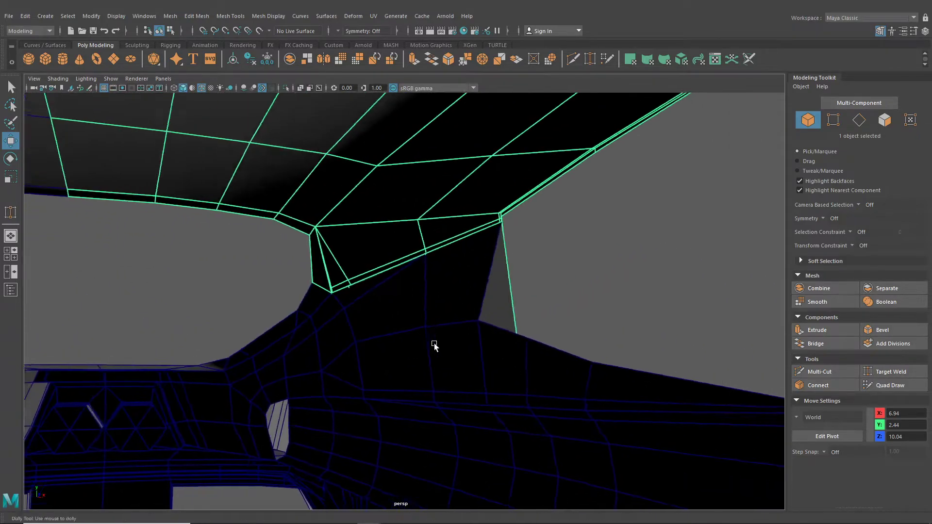
# Step: Fit the body side's upper vertices to the pillar's inner lower edge, with X-ray shading on to see both meshes
pyautogui.scroll(5, 435, 343)
pyautogui.keyDown('shift'); pyautogui.click(449, 313); pyautogui.keyUp('shift')
pyautogui.click(154, 257)
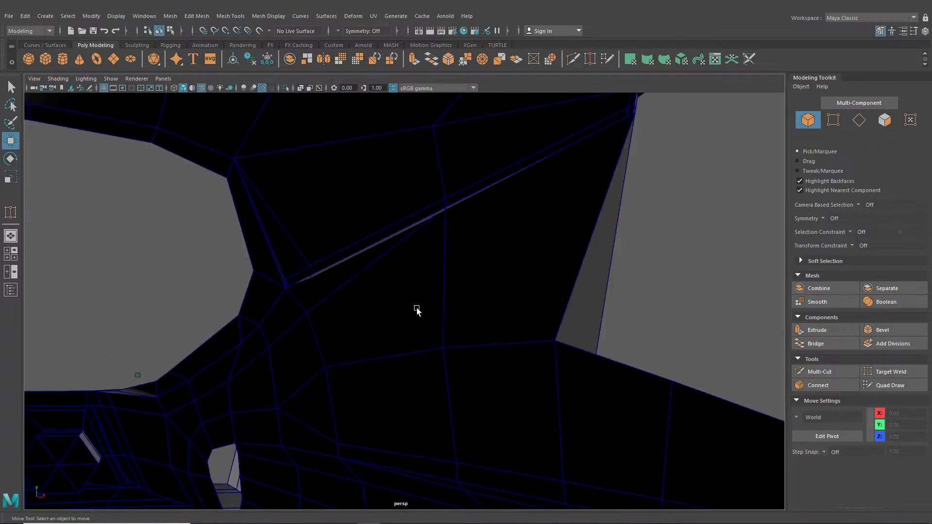
pyautogui.click(416, 311)
pyautogui.moveTo(433, 248); pyautogui.dragTo(398, 243, button='right')
pyautogui.keyDown('alt'); pyautogui.moveTo(397, 244); pyautogui.dragTo(440, 306); pyautogui.keyUp('alt')
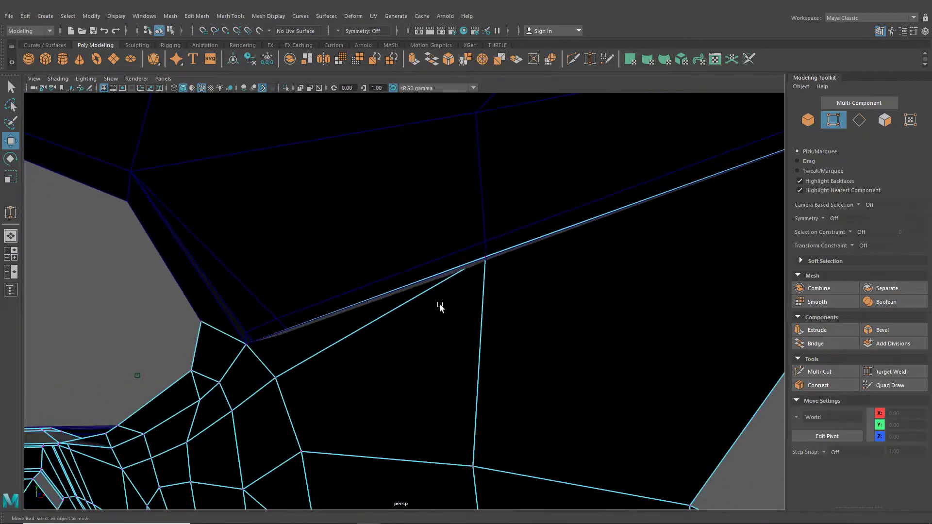
pyautogui.click(483, 257)
pyautogui.moveTo(483, 257)
pyautogui.keyDown('alt'); pyautogui.mouseDown()
pyautogui.moveTo(473, 292)
pyautogui.moveTo(439, 278)
pyautogui.moveTo(497, 295)
pyautogui.mouseUp(); pyautogui.keyUp('alt')
pyautogui.click(57, 79)
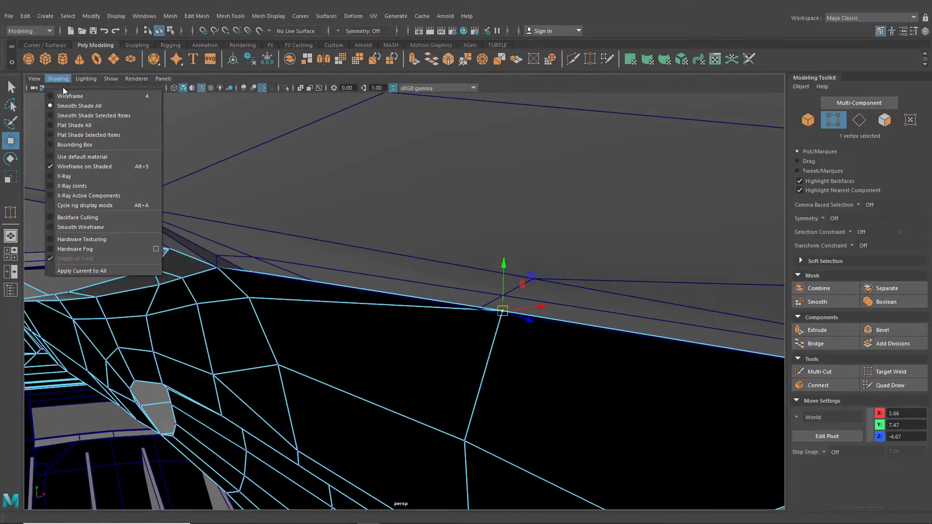
pyautogui.click(71, 177)
pyautogui.keyDown('alt'); pyautogui.moveTo(369, 301); pyautogui.dragTo(340, 284); pyautogui.keyUp('alt')
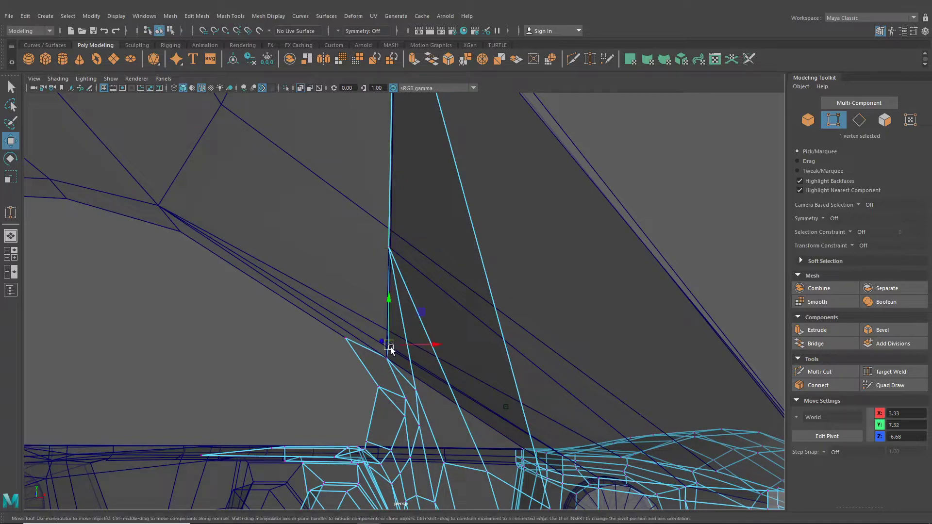
pyautogui.keyDown('alt'); pyautogui.moveTo(387, 348); pyautogui.dragTo(296, 340); pyautogui.keyUp('alt')
# Step: Leave vertex editing on the body side, deselect it and turn off X-ray shading
pyautogui.press('F8')
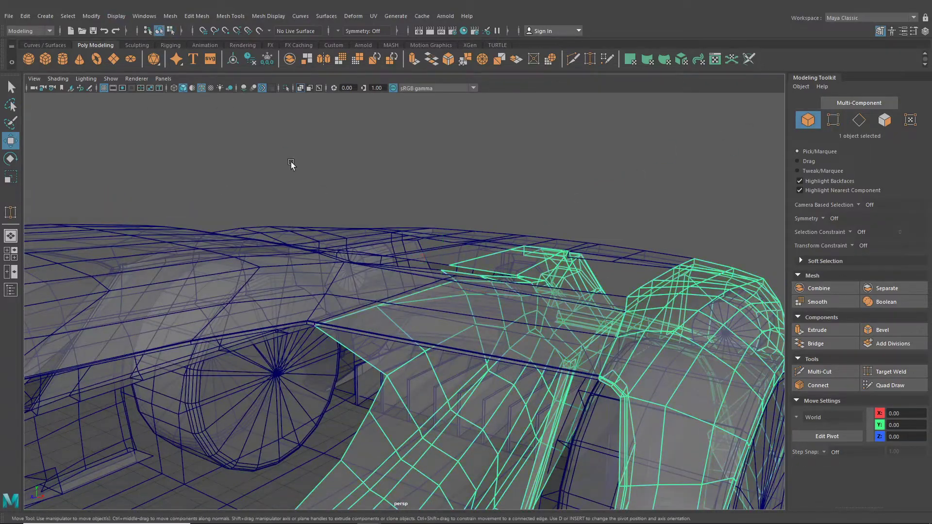
pyautogui.click(290, 162)
pyautogui.moveTo(290, 162)
pyautogui.keyDown('alt'); pyautogui.mouseDown()
pyautogui.moveTo(441, 236)
pyautogui.moveTo(340, 204)
pyautogui.mouseUp(); pyautogui.keyUp('alt')
pyautogui.click(58, 79)
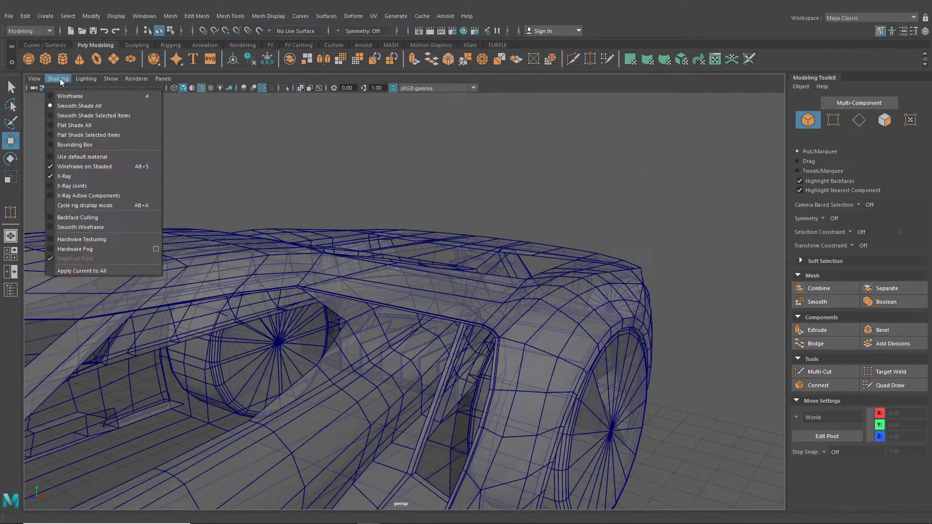
pyautogui.click(85, 176)
# Step: Combine the roof with its pillar and the body side into a single mesh
pyautogui.keyDown('alt'); pyautogui.moveTo(311, 253); pyautogui.dragTo(396, 290); pyautogui.keyUp('alt')
pyautogui.click(396, 290)
pyautogui.keyDown('shift'); pyautogui.click(365, 343); pyautogui.keyUp('shift')
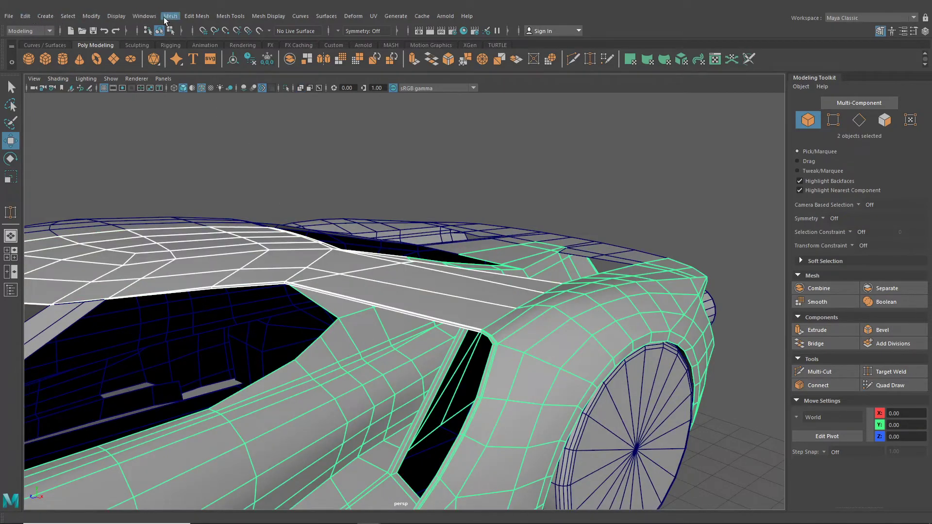
pyautogui.click(164, 17)
pyautogui.click(184, 47)
# Step: Move the inner vertex in the side opening below the pillar's rear end along X to 5.84
pyautogui.rightClick(531, 246)
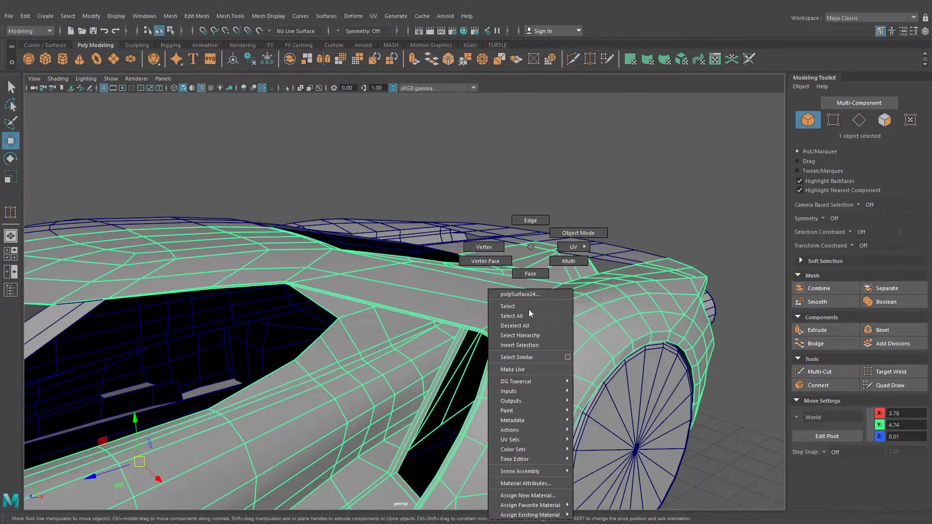
pyautogui.click(484, 248)
pyautogui.keyDown('alt'); pyautogui.moveTo(481, 252); pyautogui.dragTo(447, 292); pyautogui.keyUp('alt')
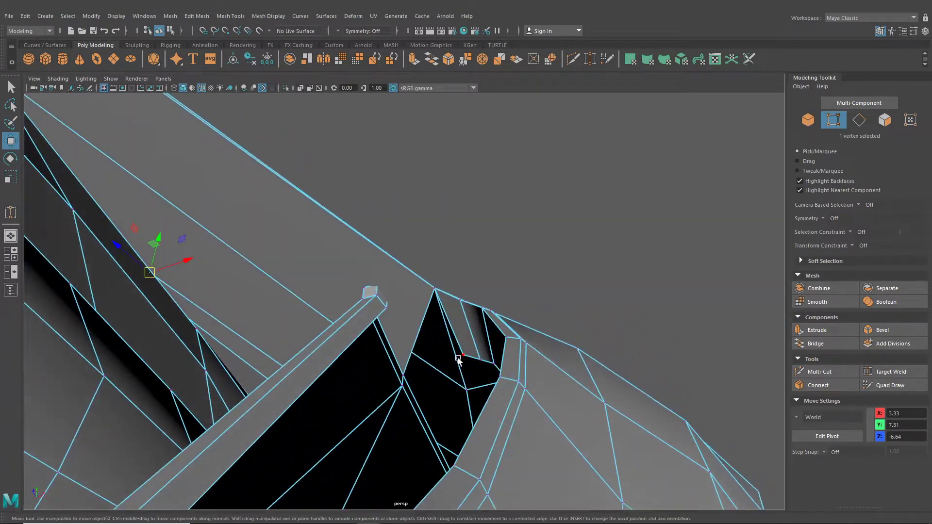
pyautogui.moveTo(492, 353); pyautogui.dragTo(447, 355)
pyautogui.moveTo(448, 355)
pyautogui.keyDown('alt'); pyautogui.mouseDown()
pyautogui.moveTo(443, 343)
pyautogui.moveTo(448, 376)
pyautogui.moveTo(456, 350)
pyautogui.moveTo(501, 363)
pyautogui.moveTo(466, 368)
pyautogui.moveTo(458, 340)
pyautogui.moveTo(460, 356)
pyautogui.moveTo(444, 358)
pyautogui.moveTo(444, 381)
pyautogui.moveTo(443, 365)
pyautogui.mouseUp(); pyautogui.keyUp('alt')
pyautogui.click(460, 356)
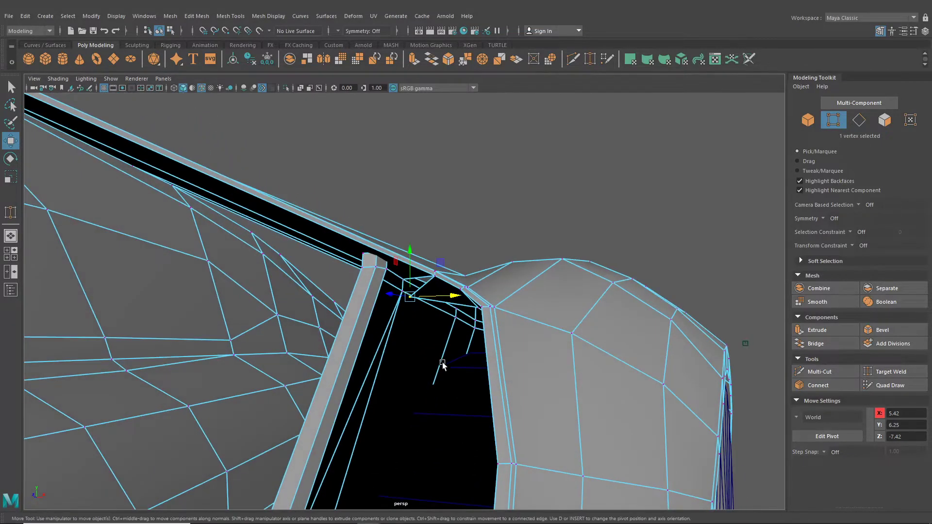
pyautogui.moveTo(441, 301); pyautogui.dragTo(380, 354)
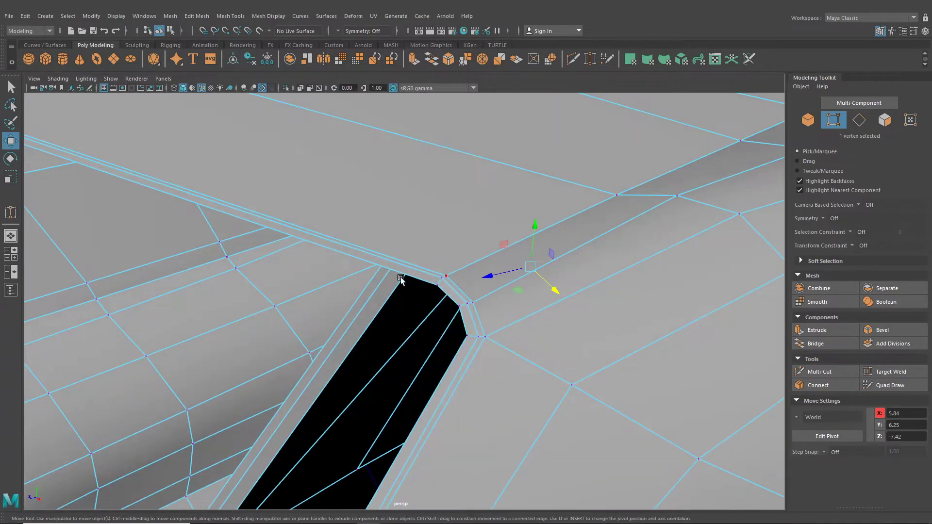
pyautogui.keyDown('alt'); pyautogui.moveTo(401, 277); pyautogui.dragTo(440, 294); pyautogui.keyUp('alt')
# Step: Merge the overlapping vertex pairs where the pillar's rear end meets the fender and the body's upper border
pyautogui.press('F8')
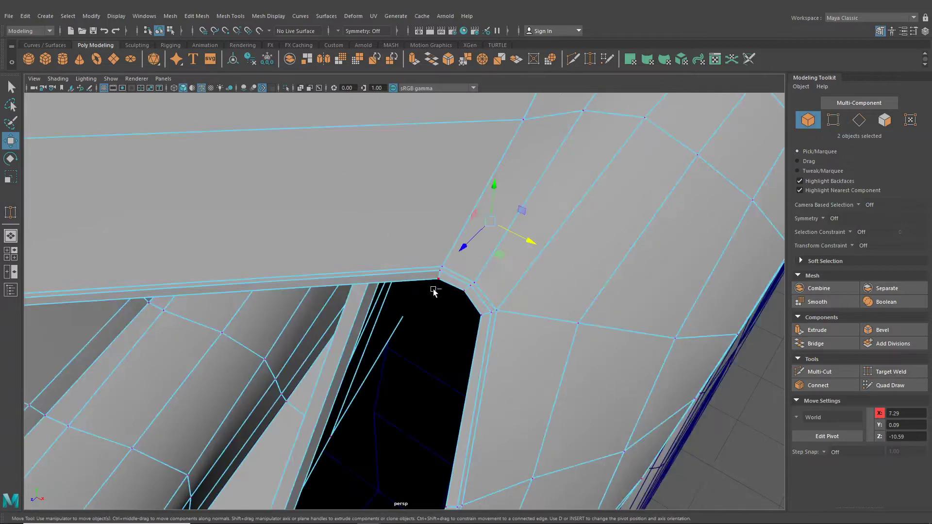
pyautogui.click(196, 16)
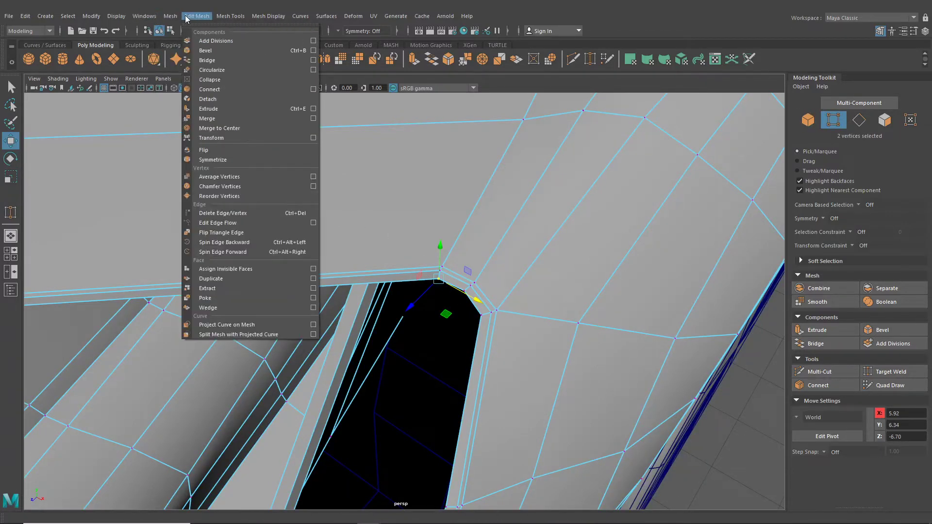
pyautogui.click(214, 119)
pyautogui.keyDown('alt'); pyautogui.moveTo(387, 241); pyautogui.dragTo(392, 345); pyautogui.keyUp('alt')
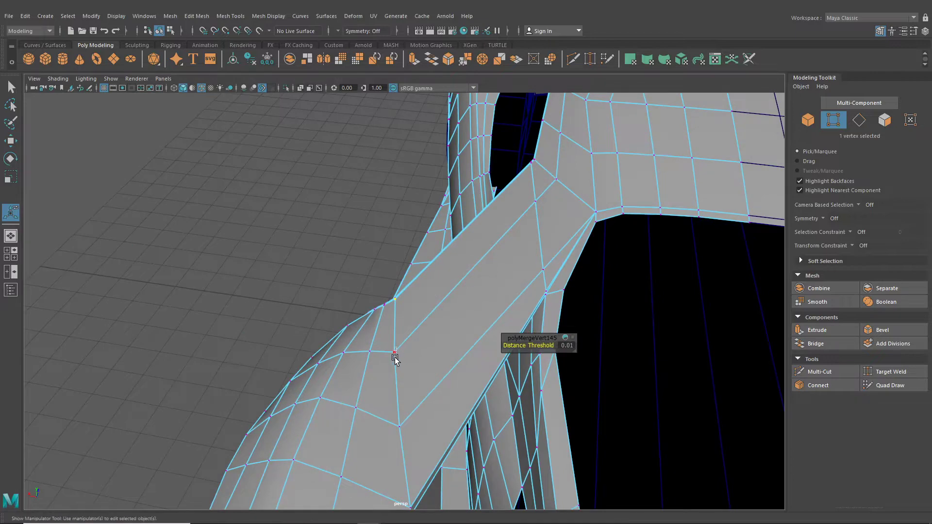
pyautogui.keyDown('shift'); pyautogui.moveTo(398, 356); pyautogui.dragTo(396, 421, button='right'); pyautogui.keyUp('shift')
pyautogui.keyDown('alt'); pyautogui.moveTo(410, 455); pyautogui.dragTo(412, 267); pyautogui.keyUp('alt')
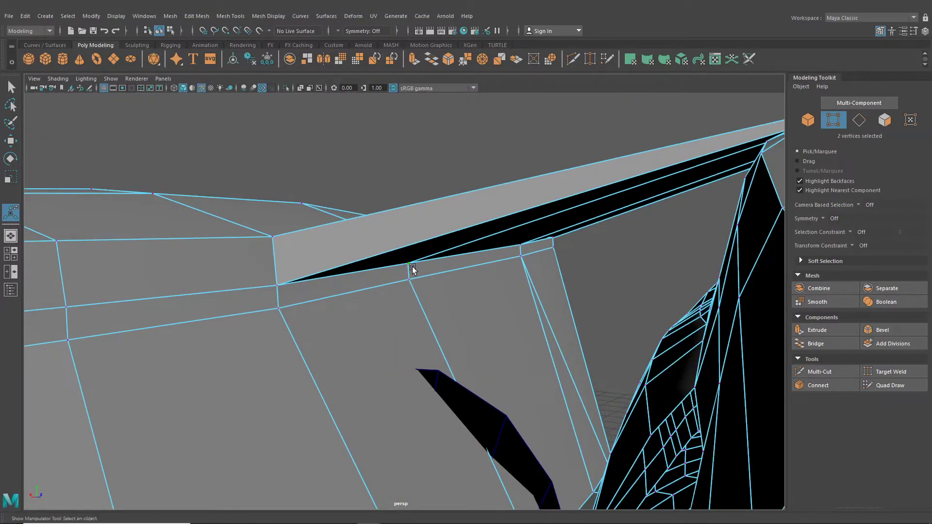
pyautogui.press('g')
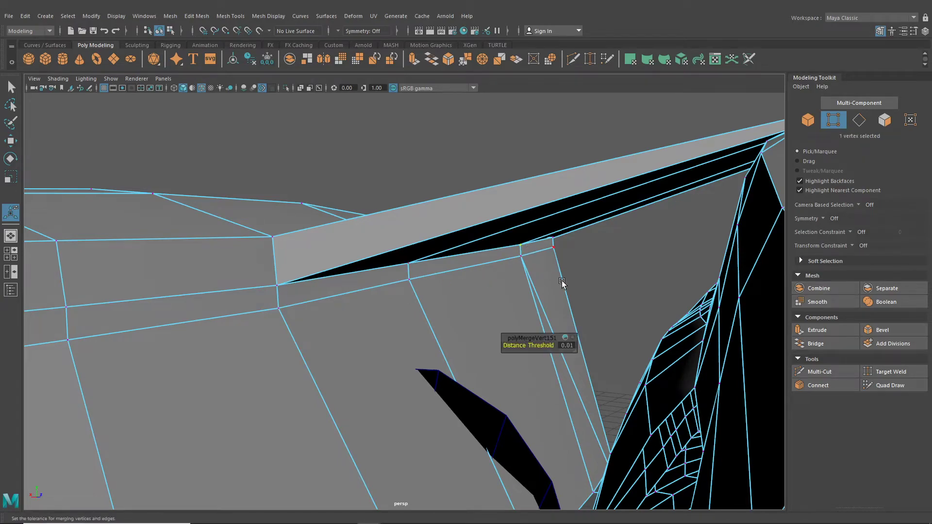
pyautogui.keyDown('alt'); pyautogui.moveTo(562, 282); pyautogui.dragTo(384, 286); pyautogui.keyUp('alt')
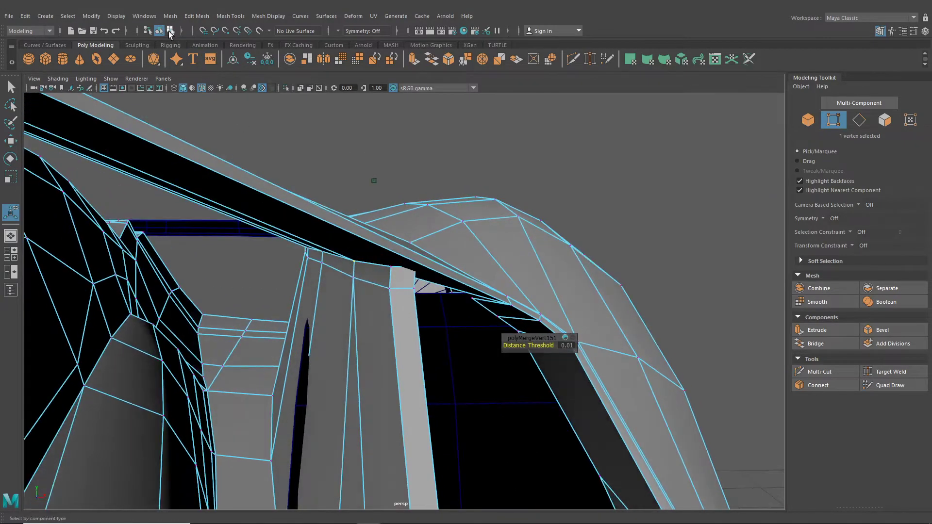
# Step: Preview the combined body smoothed with the wireframe overlay off, then examine the pillar's inner seam on the unsmoothed mesh
pyautogui.press('3')
pyautogui.click(586, 200)
pyautogui.moveTo(585, 200)
pyautogui.keyDown('alt'); pyautogui.mouseDown()
pyautogui.moveTo(534, 235)
pyautogui.moveTo(529, 226)
pyautogui.moveTo(500, 255)
pyautogui.moveTo(574, 273)
pyautogui.moveTo(473, 290)
pyautogui.moveTo(427, 282)
pyautogui.moveTo(369, 211)
pyautogui.moveTo(387, 283)
pyautogui.moveTo(299, 249)
pyautogui.mouseUp(); pyautogui.keyUp('alt')
pyautogui.click(201, 88)
pyautogui.keyDown('alt'); pyautogui.moveTo(422, 326); pyautogui.dragTo(434, 343); pyautogui.keyUp('alt')
pyautogui.click(374, 286)
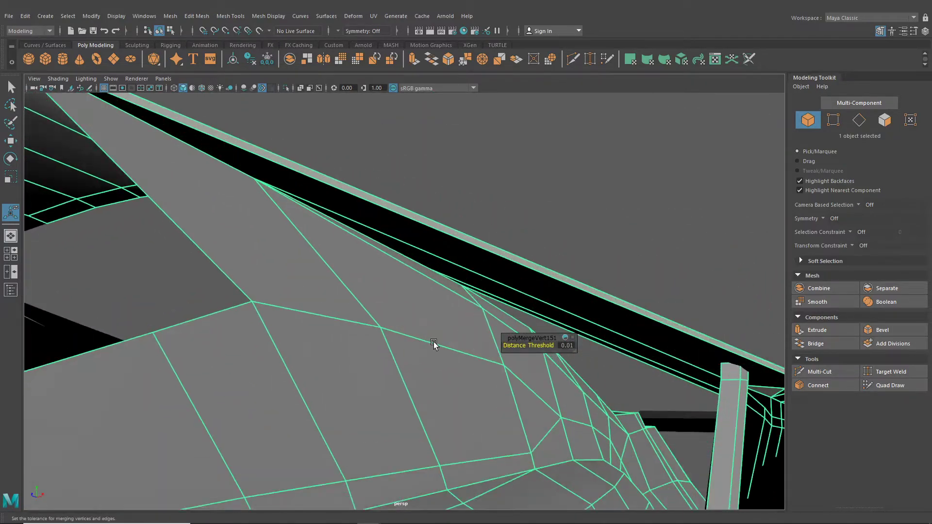
# Step: Merge the two overlapping vertices midway along the seam between the pillar's inner lower edge and the body side
pyautogui.moveTo(291, 185); pyautogui.dragTo(243, 184, button='right')
pyautogui.keyDown('alt'); pyautogui.moveTo(269, 218); pyautogui.dragTo(354, 222); pyautogui.keyUp('alt')
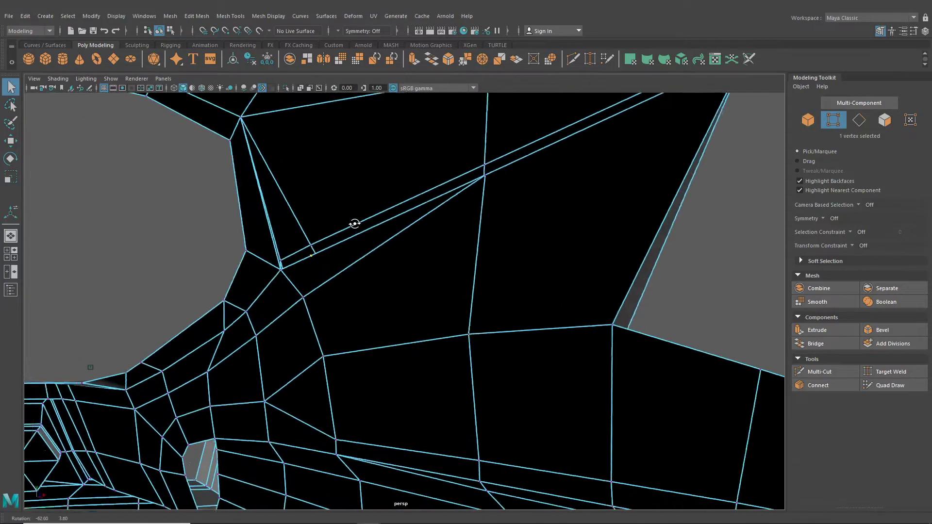
pyautogui.keyDown('alt'); pyautogui.moveTo(389, 216); pyautogui.dragTo(346, 291, button='middle'); pyautogui.keyUp('alt')
pyautogui.keyDown('alt'); pyautogui.moveTo(346, 292); pyautogui.dragTo(487, 303); pyautogui.keyUp('alt')
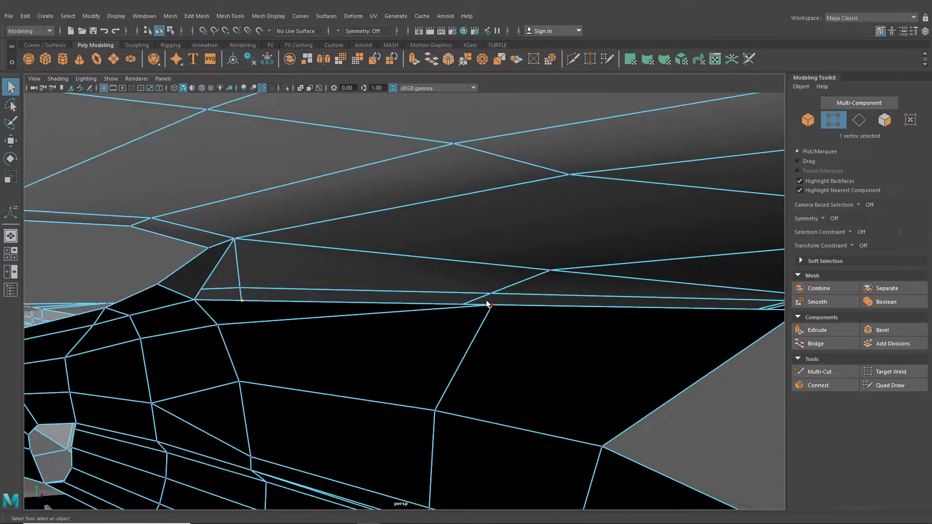
pyautogui.click(197, 16)
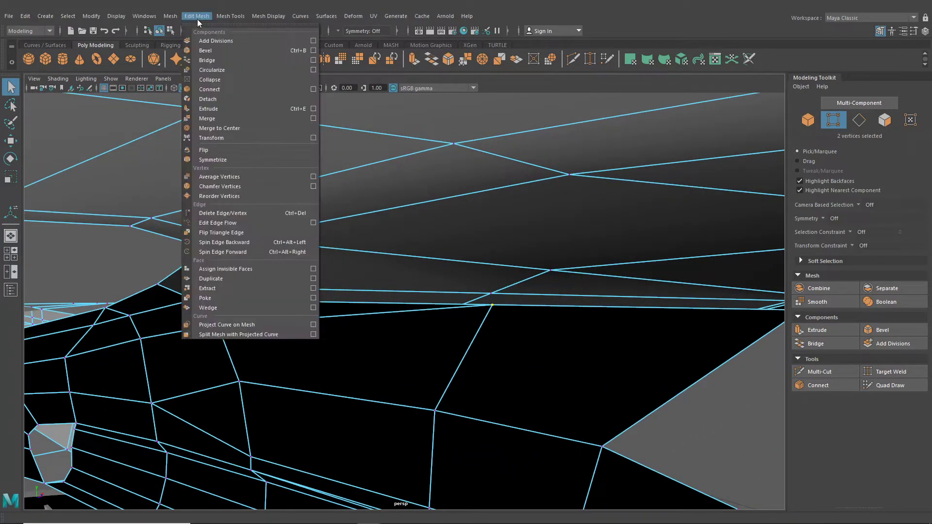
pyautogui.click(217, 119)
pyautogui.keyDown('alt'); pyautogui.moveTo(288, 202); pyautogui.dragTo(243, 302); pyautogui.keyUp('alt')
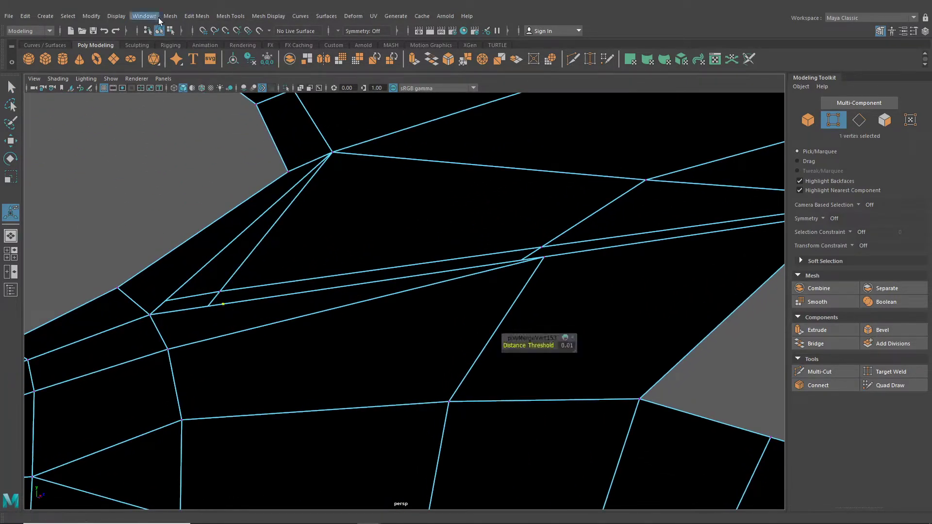
# Step: Merge the overlapping vertices at the side window's rear corner, where the body side meets the pillar's inner seam
pyautogui.keyDown('alt'); pyautogui.moveTo(308, 239); pyautogui.dragTo(243, 302); pyautogui.keyUp('alt')
pyautogui.click(339, 202)
pyautogui.keyDown('alt'); pyautogui.moveTo(459, 292); pyautogui.dragTo(466, 406); pyautogui.keyUp('alt')
pyautogui.scroll(-5, 466, 315)
pyautogui.click(465, 404)
pyautogui.press('1')
pyautogui.scroll(3, 424, 301)
pyautogui.press('q')
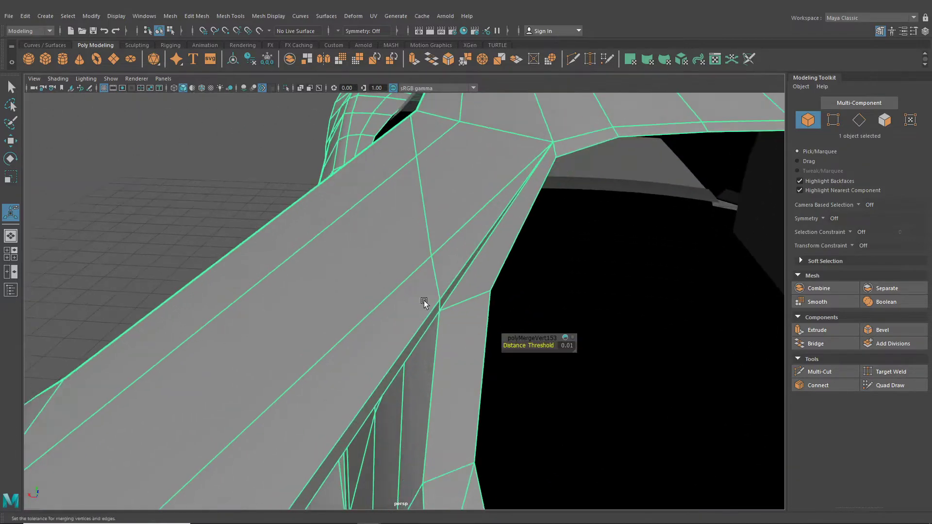
pyautogui.moveTo(425, 247); pyautogui.dragTo(380, 260, button='right')
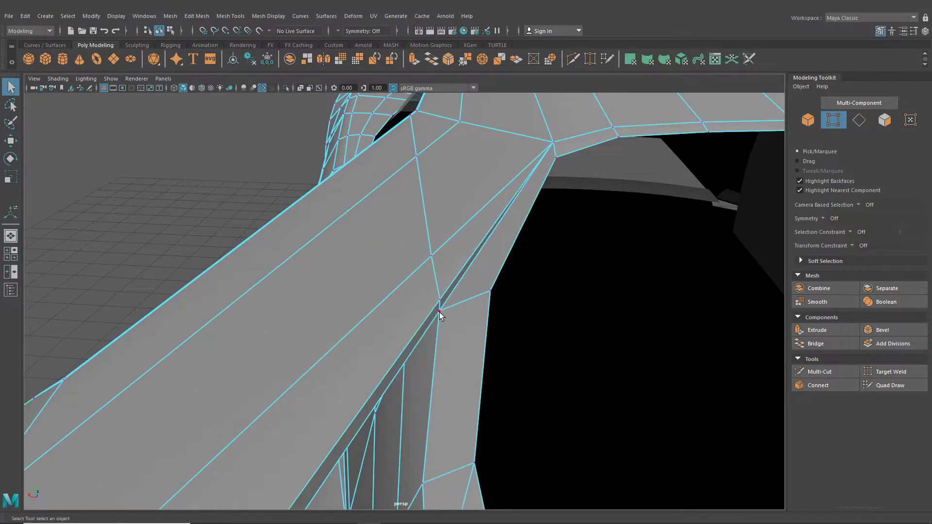
pyautogui.click(197, 18)
pyautogui.click(212, 122)
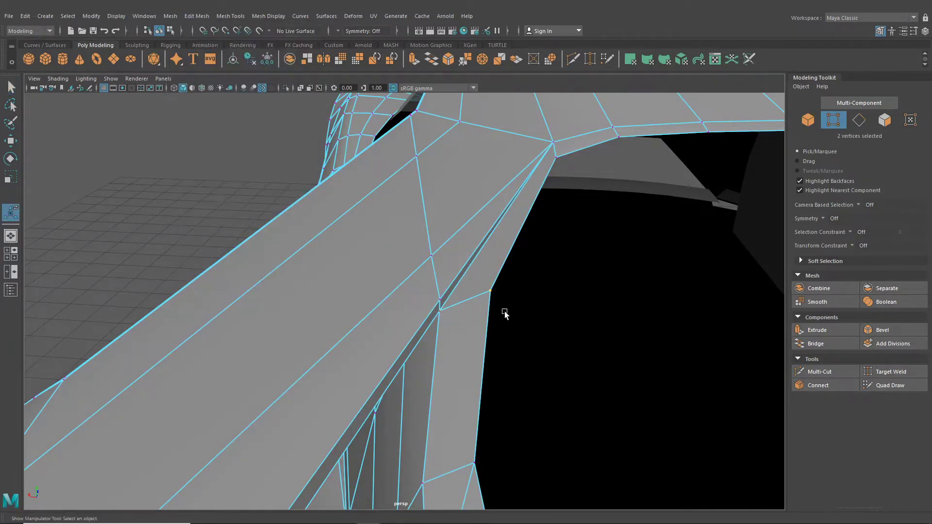
# Step: Preview the combined body smoothed, then examine the pillar and side opening on the unsmoothed mesh
pyautogui.click(183, 88)
pyautogui.click(273, 202)
pyautogui.moveTo(273, 202)
pyautogui.keyDown('alt'); pyautogui.mouseDown()
pyautogui.moveTo(288, 197)
pyautogui.moveTo(328, 212)
pyautogui.moveTo(329, 229)
pyautogui.moveTo(370, 218)
pyautogui.moveTo(487, 237)
pyautogui.moveTo(529, 229)
pyautogui.moveTo(422, 210)
pyautogui.moveTo(429, 275)
pyautogui.moveTo(394, 257)
pyautogui.moveTo(358, 257)
pyautogui.moveTo(472, 321)
pyautogui.moveTo(512, 308)
pyautogui.moveTo(559, 323)
pyautogui.moveTo(585, 310)
pyautogui.moveTo(584, 299)
pyautogui.moveTo(585, 339)
pyautogui.moveTo(522, 285)
pyautogui.moveTo(508, 365)
pyautogui.mouseUp(); pyautogui.keyUp('alt')
pyautogui.click(429, 246)
pyautogui.press('1')
pyautogui.click(598, 234)
pyautogui.scroll(-5, 419, 390)
pyautogui.keyDown('alt'); pyautogui.moveTo(420, 390); pyautogui.dragTo(402, 367); pyautogui.keyUp('alt')
pyautogui.click(407, 412)
pyautogui.scroll(5, 407, 414)
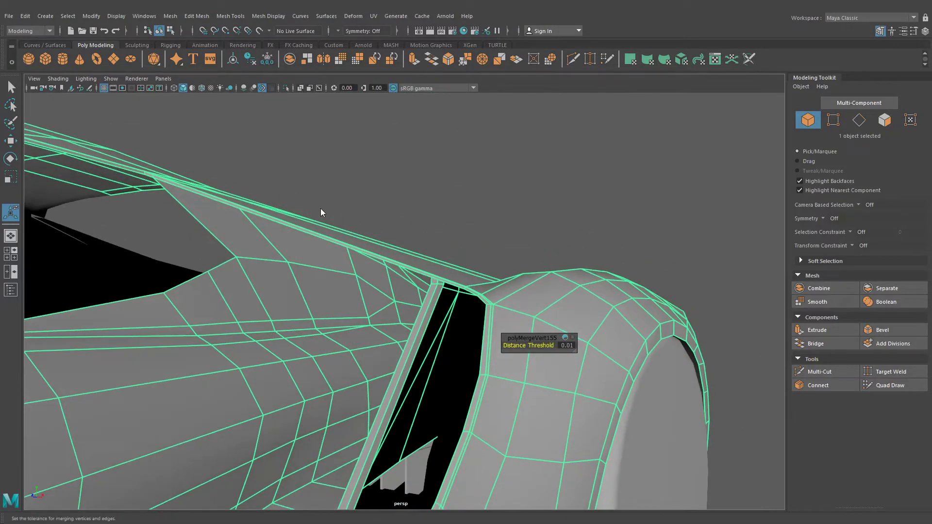
# Step: Lower the five vertices along the pillar's lower edge, from the window corner to the side opening, to Y 6.85
pyautogui.moveTo(320, 208); pyautogui.dragTo(261, 197, button='right')
pyautogui.keyDown('alt'); pyautogui.moveTo(271, 211); pyautogui.dragTo(310, 228, button='middle'); pyautogui.keyUp('alt')
pyautogui.keyDown('alt'); pyautogui.moveTo(309, 228); pyautogui.dragTo(375, 262); pyautogui.keyUp('alt')
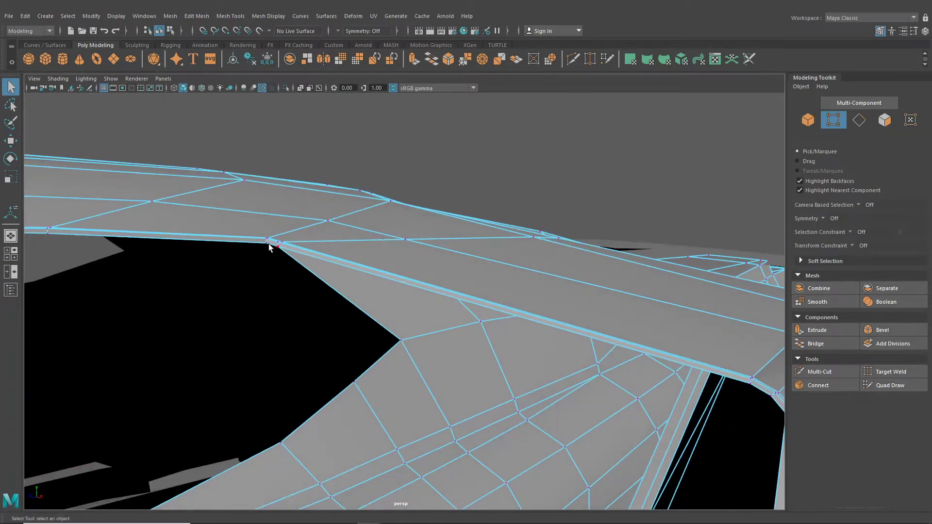
pyautogui.click(265, 243)
pyautogui.keyDown('alt'); pyautogui.moveTo(271, 253); pyautogui.dragTo(307, 262, button='middle'); pyautogui.keyUp('alt')
pyautogui.scroll(3, 287, 237)
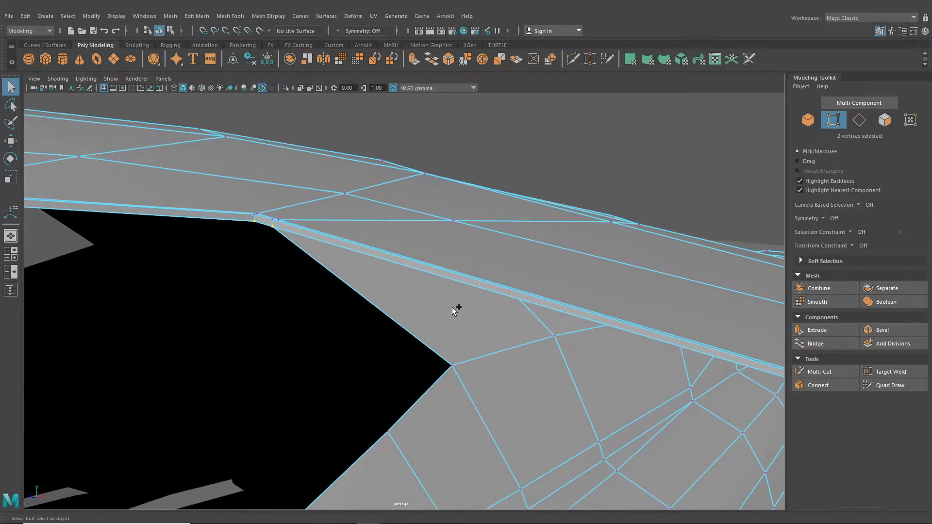
pyautogui.keyDown('alt'); pyautogui.moveTo(452, 307); pyautogui.dragTo(166, 212); pyautogui.keyUp('alt')
pyautogui.click(10, 140)
pyautogui.scroll(5, 367, 204)
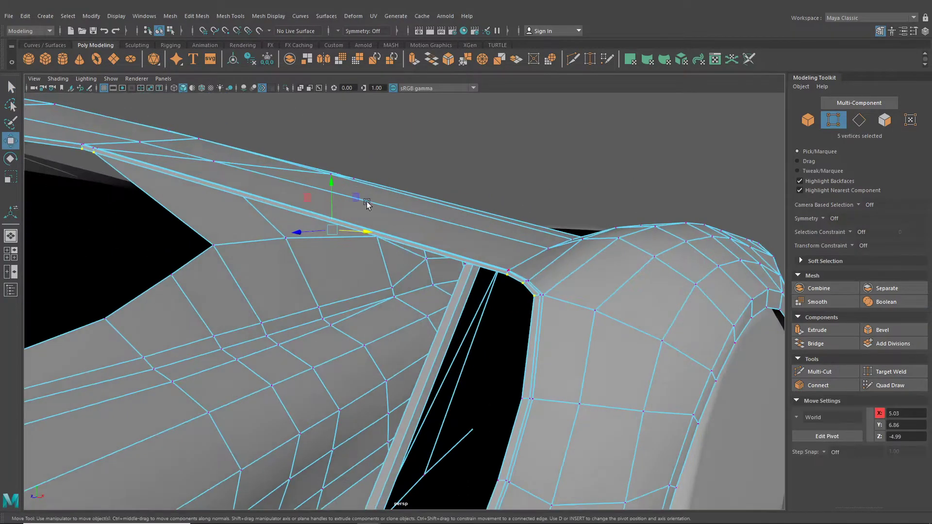
pyautogui.moveTo(333, 182); pyautogui.dragTo(333, 187)
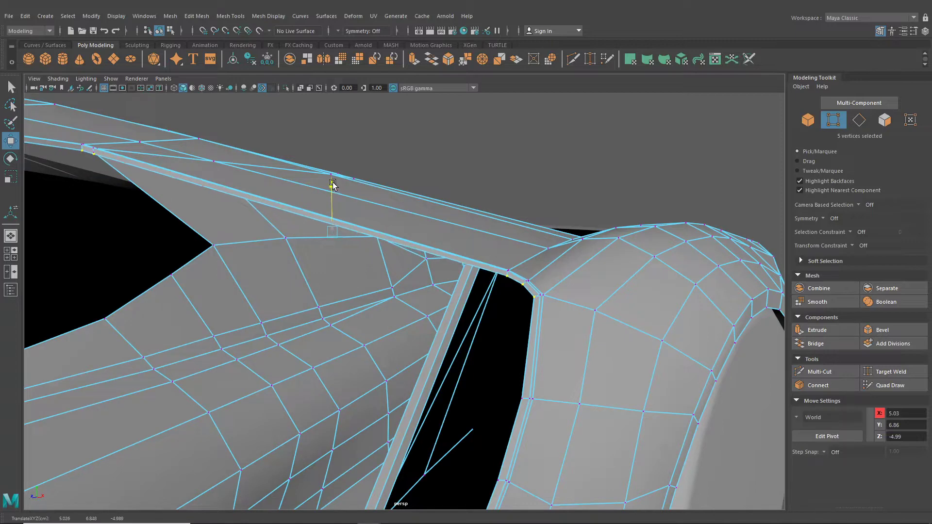
pyautogui.keyDown('alt'); pyautogui.moveTo(209, 189); pyautogui.dragTo(341, 227); pyautogui.keyUp('alt')
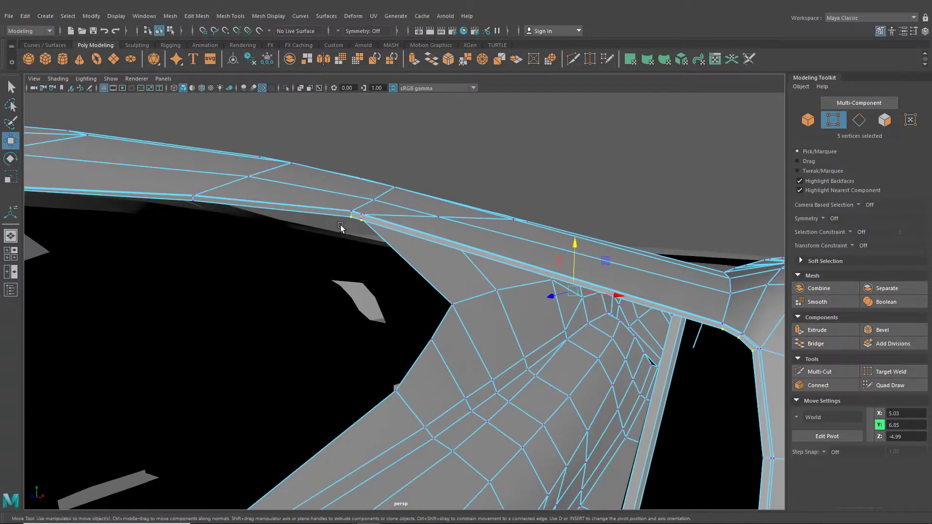
# Step: Move the three vertices at the side opening's upper end down to Y 6.18 and inward to X 6.04
pyautogui.keyDown('alt'); pyautogui.moveTo(505, 260); pyautogui.dragTo(534, 243); pyautogui.keyUp('alt')
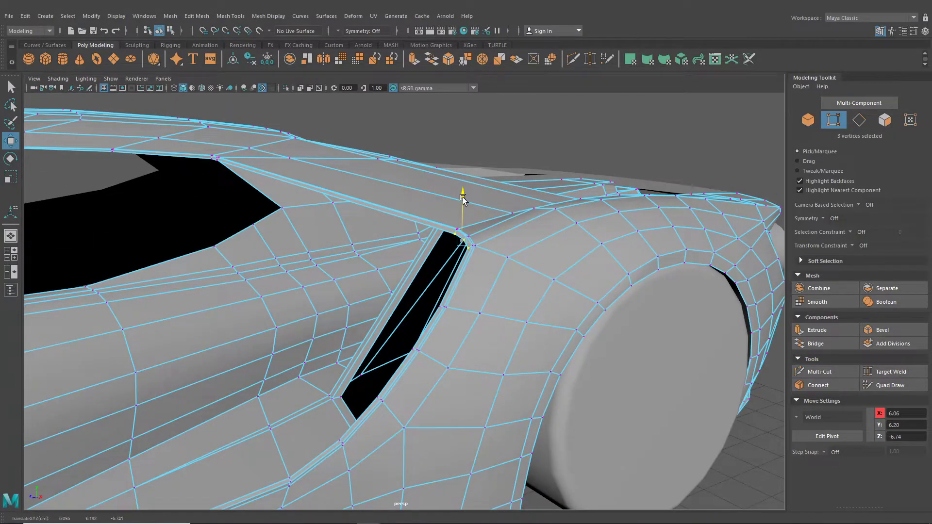
pyautogui.moveTo(462, 199); pyautogui.dragTo(463, 200)
pyautogui.keyDown('alt'); pyautogui.moveTo(462, 200); pyautogui.dragTo(553, 219); pyautogui.keyUp('alt')
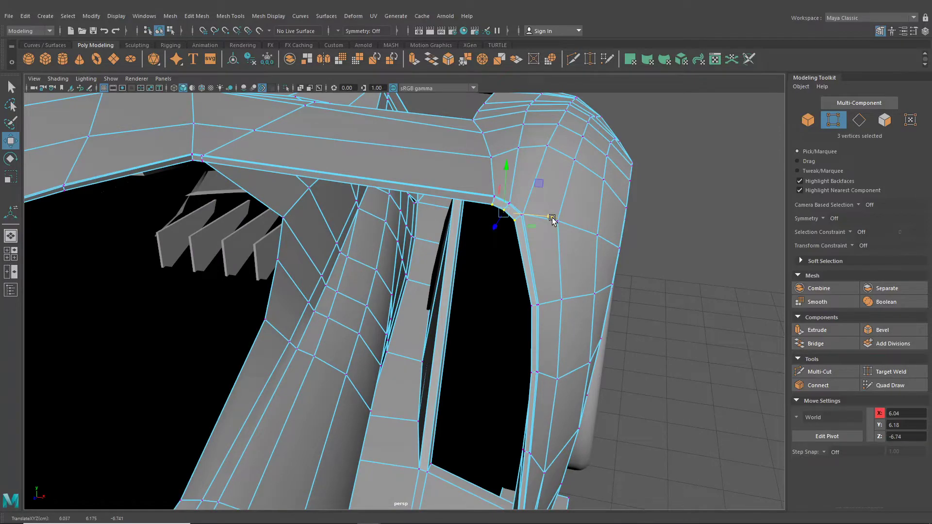
# Step: Preview the smoothed body around the side opening and pillar, then inspect it again on the unsmoothed mesh
pyautogui.keyDown('alt'); pyautogui.moveTo(553, 270); pyautogui.dragTo(540, 249); pyautogui.keyUp('alt')
pyautogui.press('3')
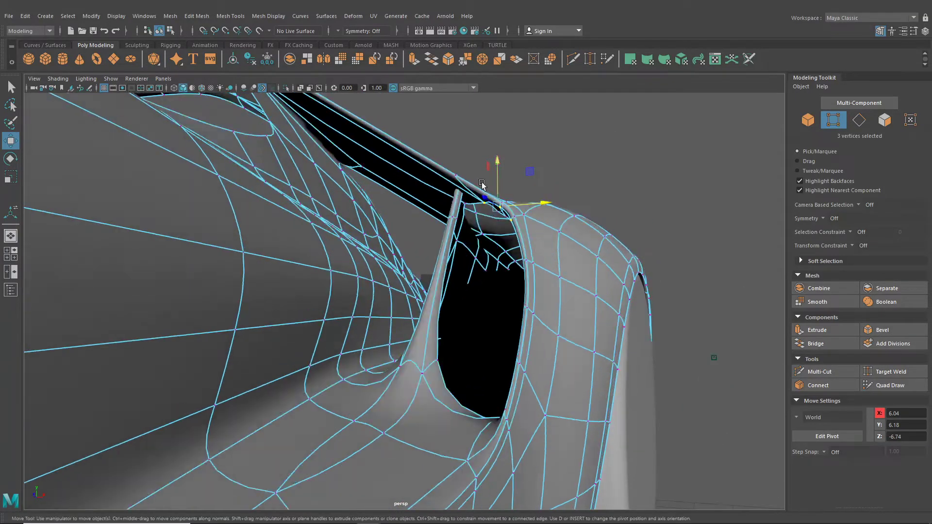
pyautogui.click(159, 31)
pyautogui.keyDown('alt'); pyautogui.moveTo(441, 152); pyautogui.dragTo(558, 310); pyautogui.keyUp('alt')
pyautogui.scroll(5, 559, 302)
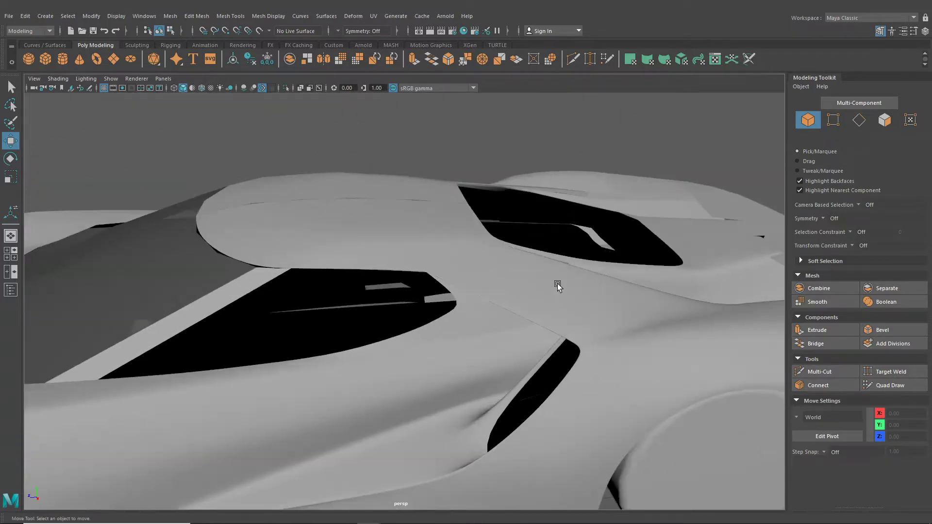
pyautogui.click(558, 287)
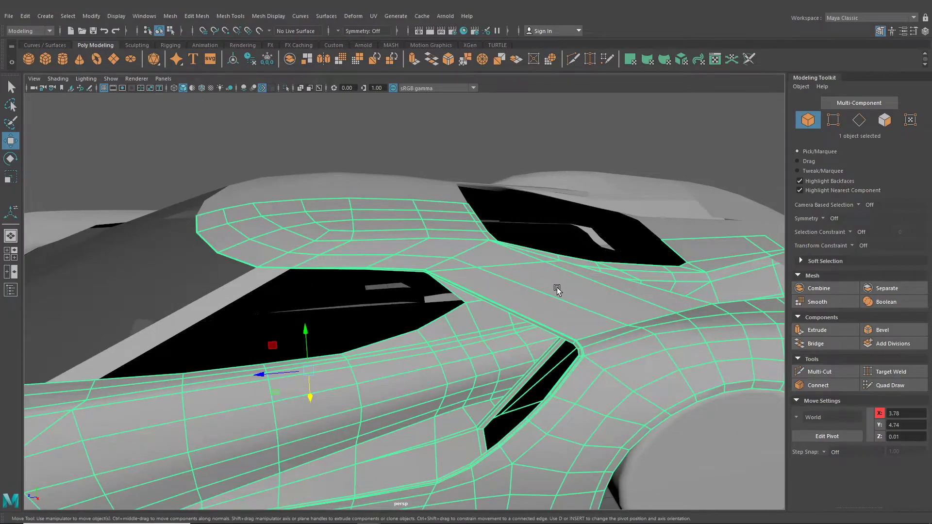
pyautogui.moveTo(558, 287)
pyautogui.keyDown('alt'); pyautogui.mouseDown()
pyautogui.moveTo(576, 298)
pyautogui.moveTo(512, 294)
pyautogui.moveTo(634, 243)
pyautogui.moveTo(556, 288)
pyautogui.mouseUp(); pyautogui.keyUp('alt')
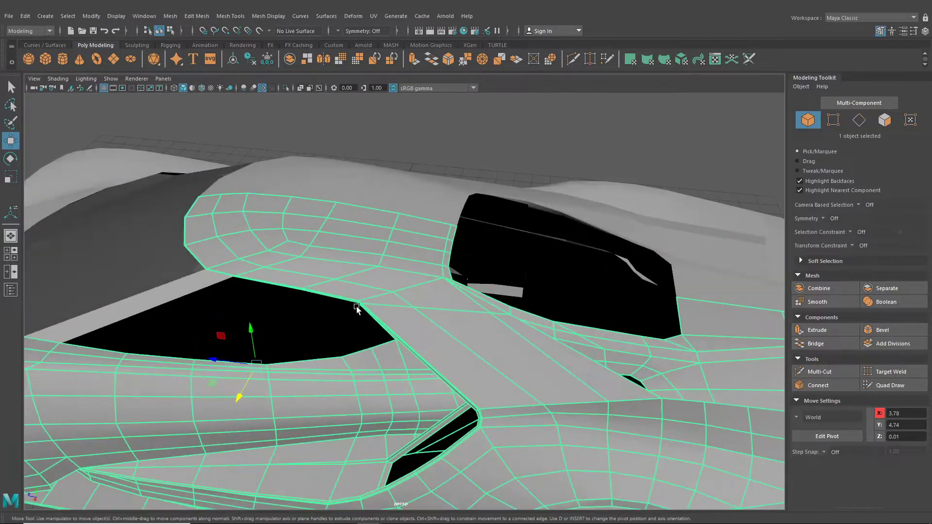
# Step: Insert an edge loop across the rear pillar about midway along its length, checking its position in the top view
pyautogui.click(196, 17)
pyautogui.moveTo(223, 17)
pyautogui.click(253, 89)
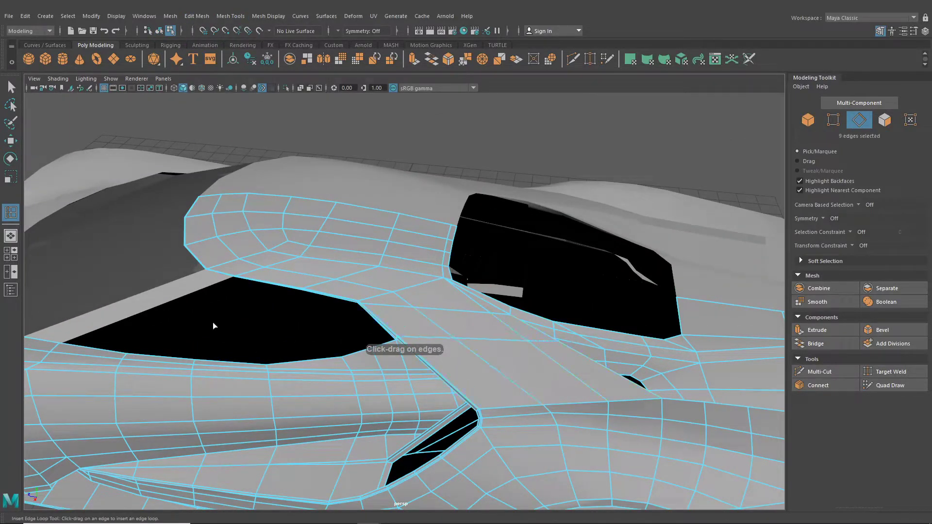
pyautogui.click(10, 254)
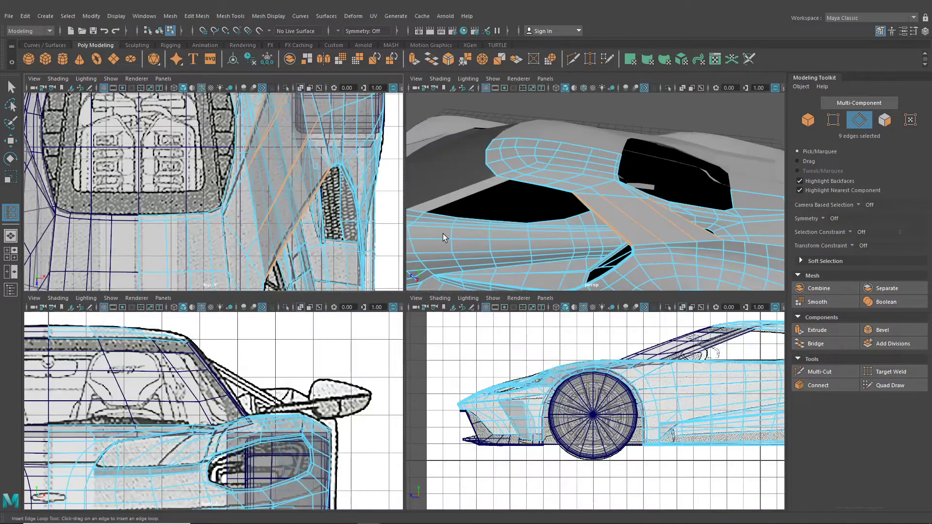
pyautogui.press('space')
pyautogui.keyDown('alt'); pyautogui.moveTo(592, 323); pyautogui.dragTo(498, 298, button='middle'); pyautogui.keyUp('alt')
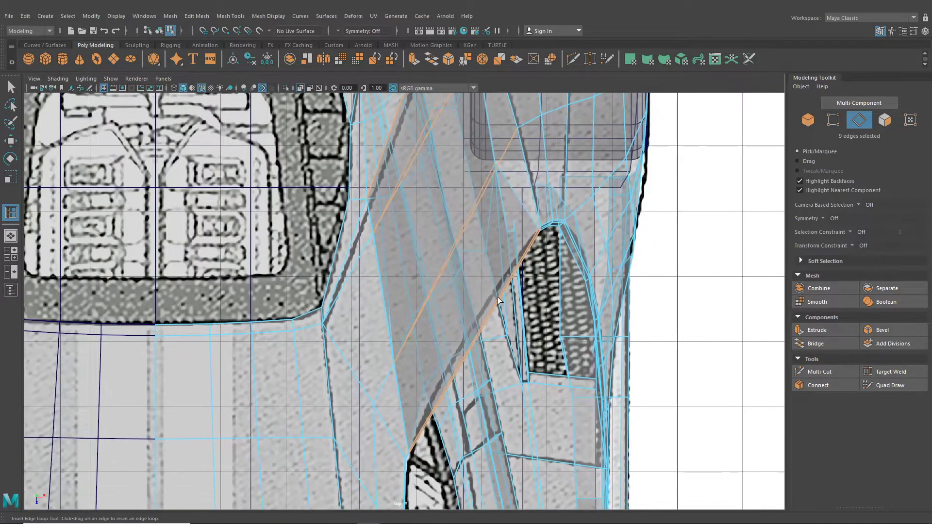
pyautogui.click(493, 311)
# Step: Align the new loop's three outer-edge vertices with the top-view blueprint and move its two inner-edge vertices to X 4.17, Z -9.49
pyautogui.keyDown('alt'); pyautogui.moveTo(271, 184); pyautogui.dragTo(230, 228, button='middle'); pyautogui.keyUp('alt')
pyautogui.click(16, 147)
pyautogui.moveTo(359, 181); pyautogui.dragTo(314, 182, button='right')
pyautogui.scroll(1, 448, 297)
pyautogui.moveTo(448, 350)
pyautogui.mouseDown()
pyautogui.moveTo(459, 376)
pyautogui.moveTo(452, 360)
pyautogui.mouseUp()
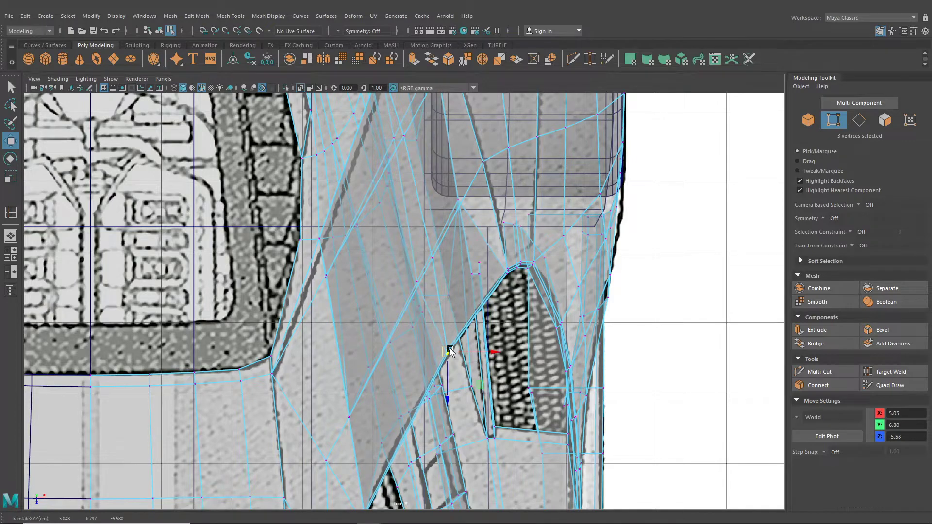
pyautogui.keyDown('alt'); pyautogui.moveTo(411, 202); pyautogui.dragTo(449, 340, button='middle'); pyautogui.keyUp('alt')
pyautogui.moveTo(429, 212); pyautogui.dragTo(424, 213)
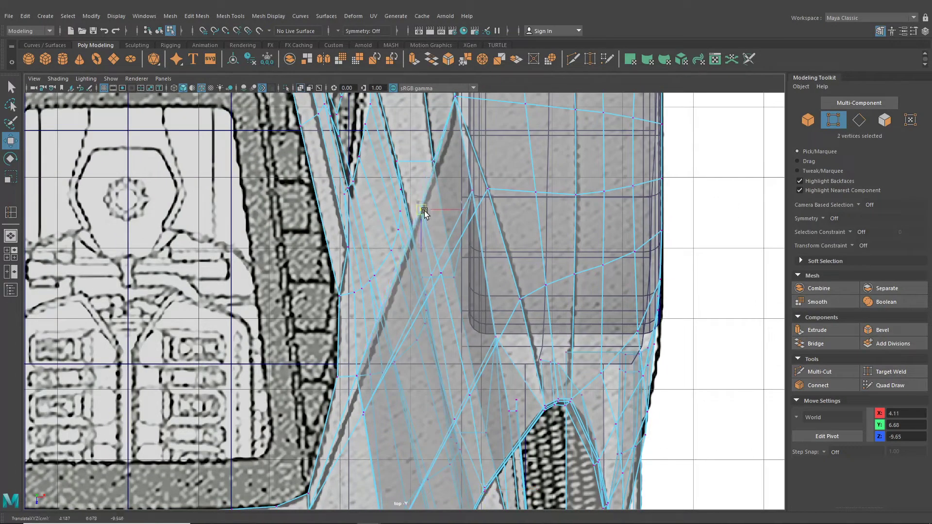
# Step: Examine the smoothed pillar and roof in the perspective view, then return the body to its unsmoothed display
pyautogui.click(13, 237)
pyautogui.keyDown('alt'); pyautogui.moveTo(371, 246); pyautogui.dragTo(359, 314); pyautogui.keyUp('alt')
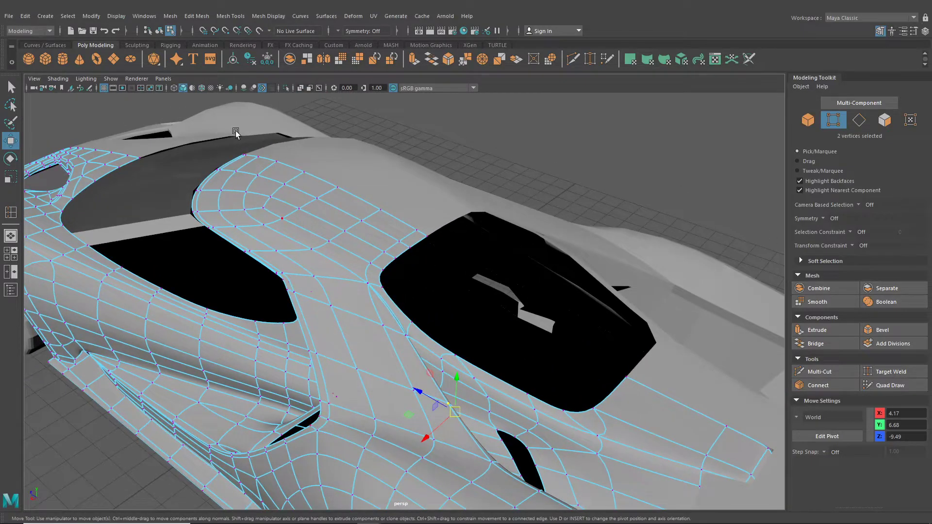
pyautogui.click(445, 110)
pyautogui.keyDown('alt'); pyautogui.moveTo(445, 109); pyautogui.dragTo(503, 229); pyautogui.keyUp('alt')
pyautogui.scroll(2, 582, 244)
pyautogui.click(544, 262)
pyautogui.press('1')
pyautogui.click(506, 163)
# Step: Turn on the wireframe overlay and extrude the short edge at the side window's upper rear corner forward beneath the roof edge
pyautogui.scroll(2, 508, 189)
pyautogui.keyDown('alt'); pyautogui.moveTo(470, 292); pyautogui.dragTo(459, 315, button='middle'); pyautogui.keyUp('alt')
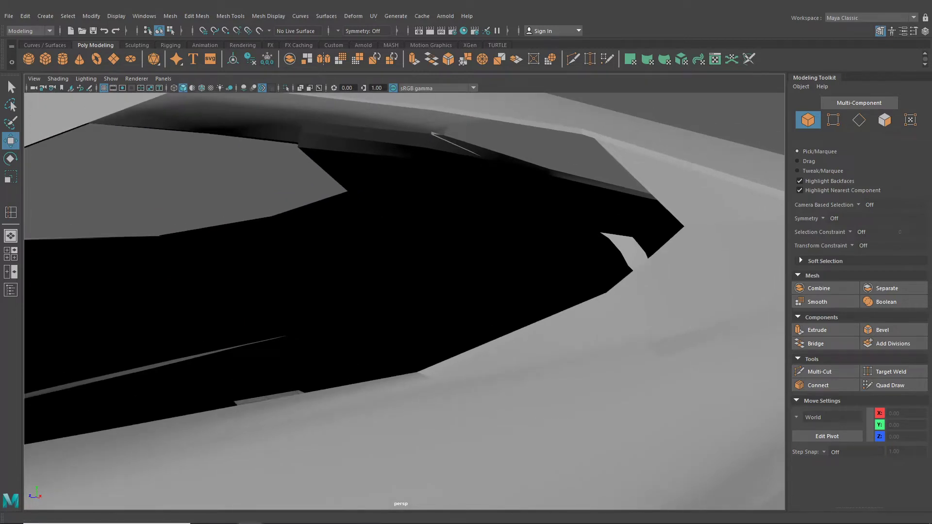
pyautogui.keyDown('alt'); pyautogui.moveTo(462, 197); pyautogui.dragTo(310, 167); pyautogui.keyUp('alt')
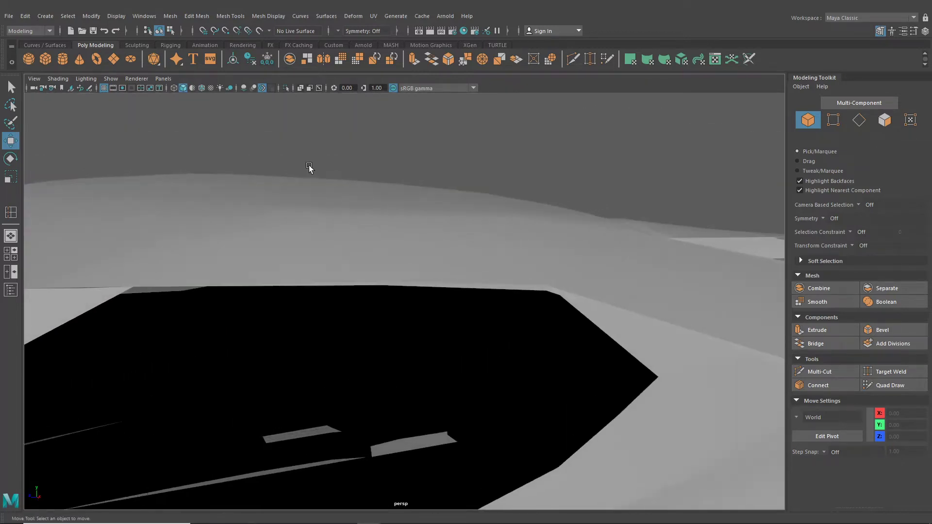
pyautogui.click(201, 88)
pyautogui.moveTo(483, 250); pyautogui.dragTo(476, 215, button='right')
pyautogui.click(487, 272)
pyautogui.keyDown('alt'); pyautogui.moveTo(485, 266); pyautogui.dragTo(509, 309); pyautogui.keyUp('alt')
pyautogui.hotkey('ctrl', 'e')
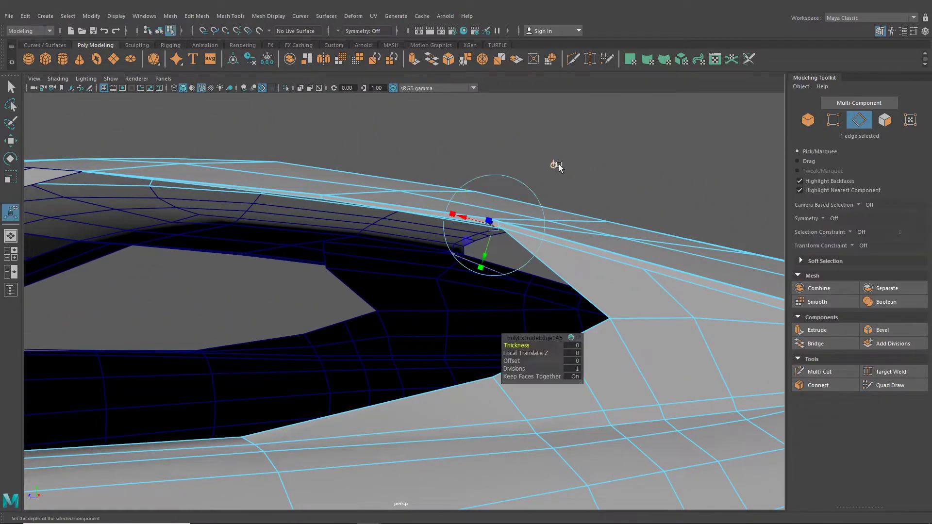
pyautogui.keyDown('alt'); pyautogui.moveTo(468, 247); pyautogui.dragTo(480, 290); pyautogui.keyUp('alt')
pyautogui.moveTo(494, 360); pyautogui.dragTo(385, 296)
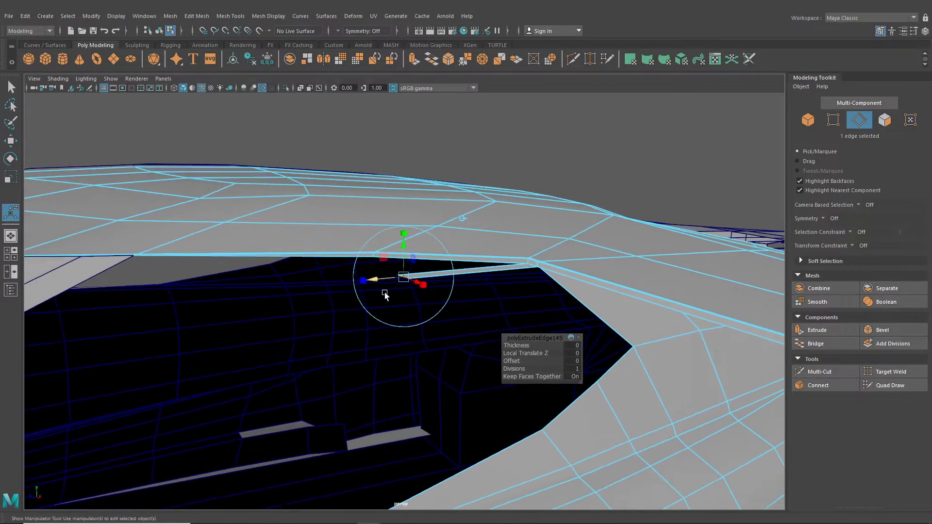
# Step: Weld the extruded strip's free end vertices to the vertices on the side window's upper border
pyautogui.click(162, 30)
pyautogui.click(381, 129)
pyautogui.keyDown('alt'); pyautogui.moveTo(381, 128); pyautogui.dragTo(460, 282, button='right'); pyautogui.keyUp('alt')
pyautogui.click(445, 256)
pyautogui.hotkey('ctrl', 'e')
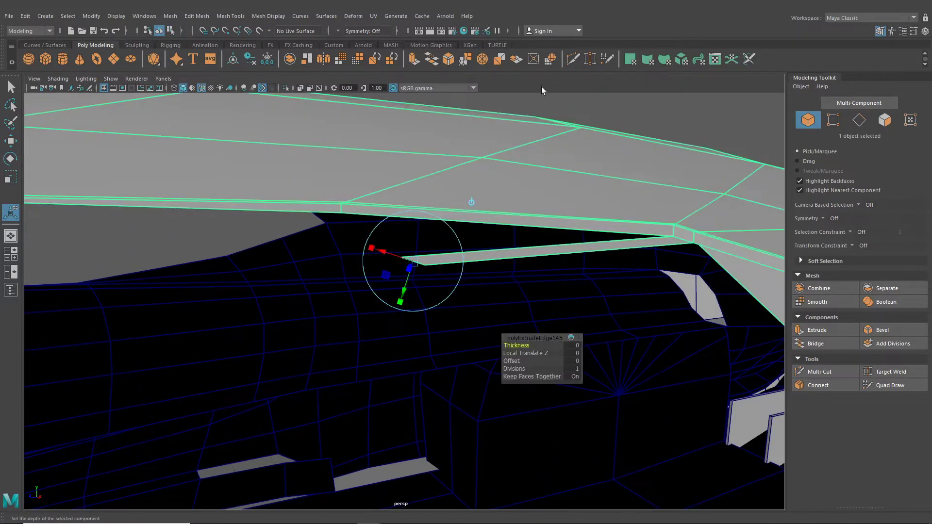
pyautogui.click(590, 58)
pyautogui.moveTo(340, 213); pyautogui.dragTo(340, 214)
pyautogui.scroll(-5, 414, 261)
pyautogui.keyDown('alt'); pyautogui.moveTo(414, 260); pyautogui.dragTo(385, 251); pyautogui.keyUp('alt')
pyautogui.scroll(5, 418, 304)
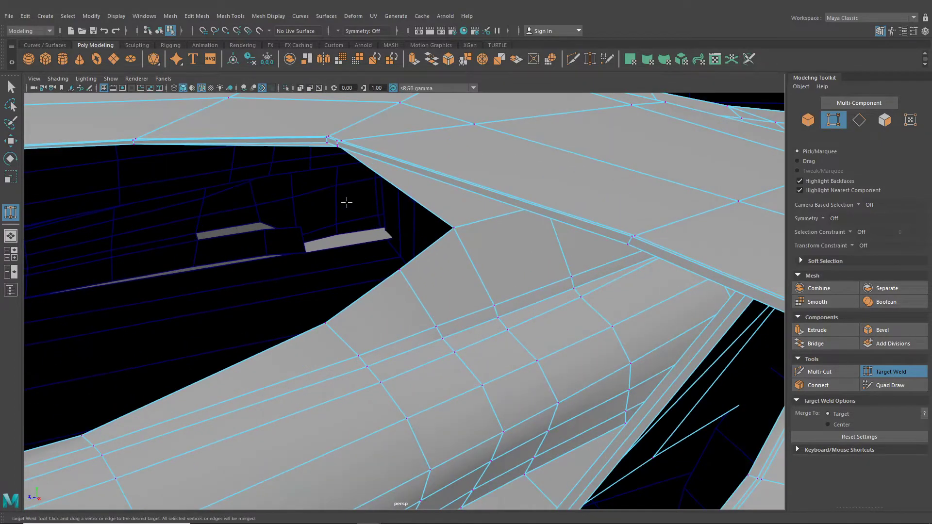
# Step: Delete the extruded strip face along the side window's upper border
pyautogui.keyDown('alt'); pyautogui.moveTo(345, 202); pyautogui.dragTo(425, 243, button='middle'); pyautogui.keyUp('alt')
pyautogui.click(11, 88)
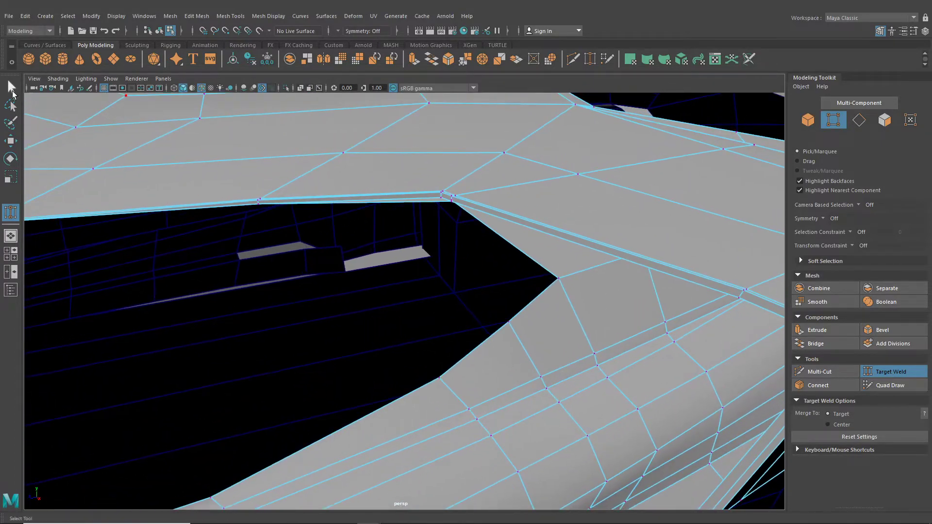
pyautogui.moveTo(403, 150); pyautogui.dragTo(405, 182, button='right')
pyautogui.click(419, 199)
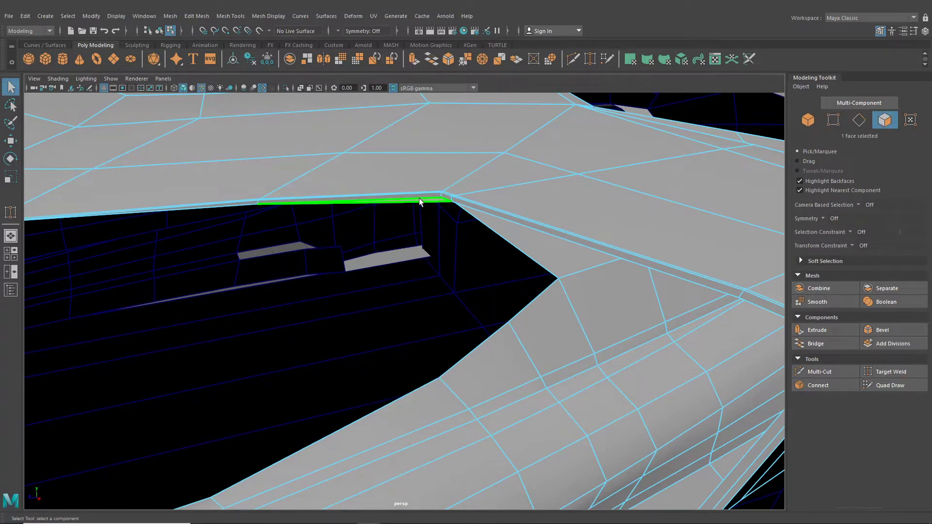
pyautogui.press('Delete')
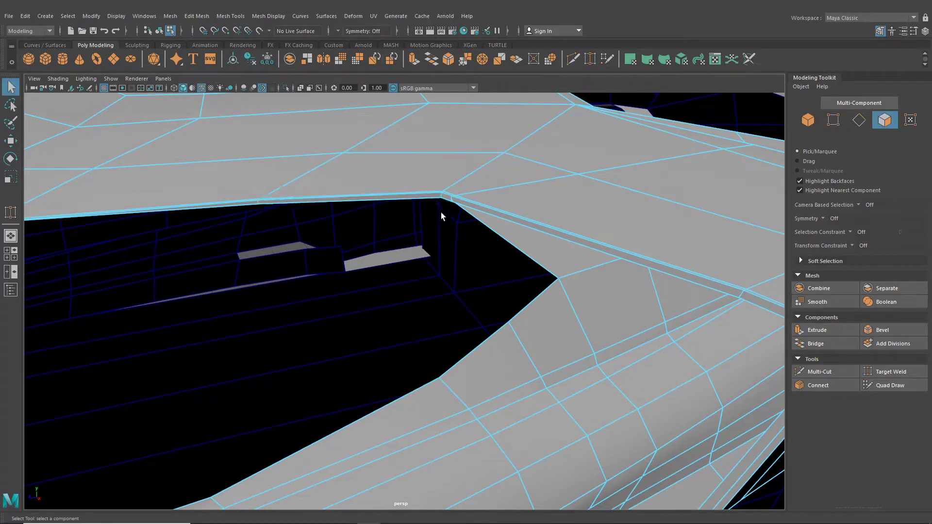
# Step: Return to object mode and examine the roof, side window opening and rear pillar from several angles
pyautogui.scroll(-4, 392, 191)
pyautogui.scroll(-3, 393, 190)
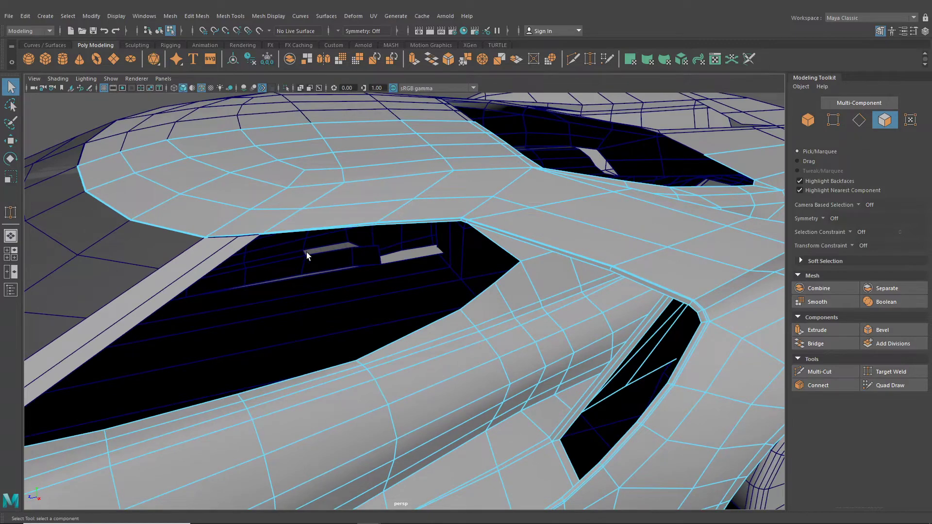
pyautogui.scroll(4, 300, 265)
pyautogui.keyDown('alt'); pyautogui.moveTo(300, 265); pyautogui.dragTo(272, 267, button='middle'); pyautogui.keyUp('alt')
pyautogui.keyDown('alt'); pyautogui.moveTo(273, 267); pyautogui.dragTo(474, 343); pyautogui.keyUp('alt')
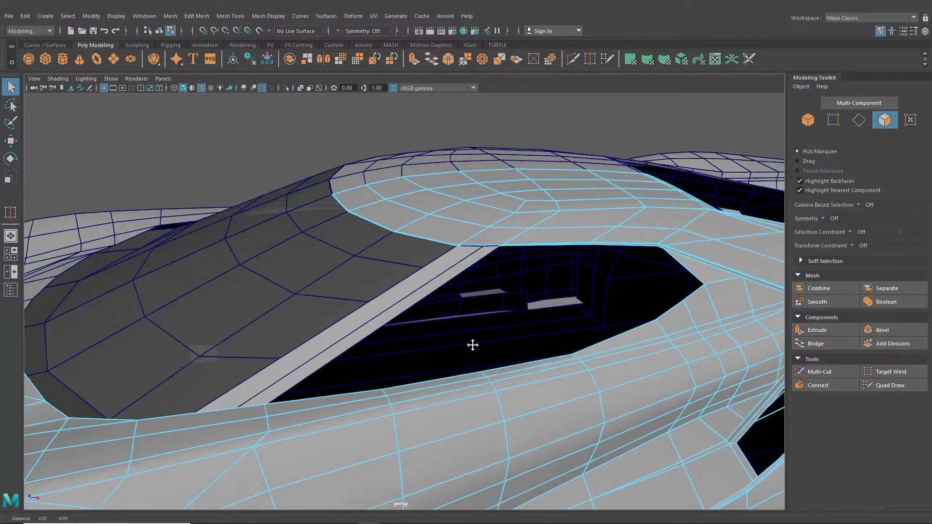
pyautogui.click(158, 32)
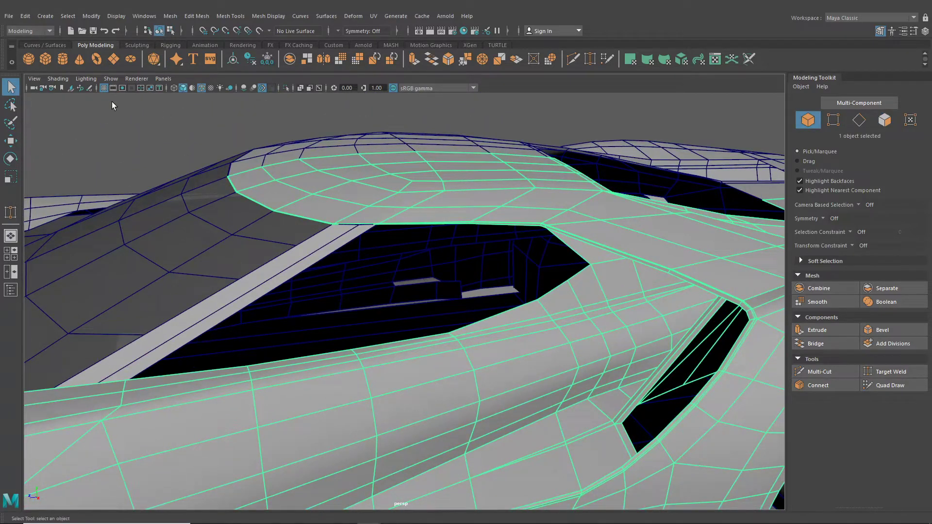
pyautogui.keyDown('alt'); pyautogui.moveTo(134, 112); pyautogui.dragTo(440, 363); pyautogui.keyUp('alt')
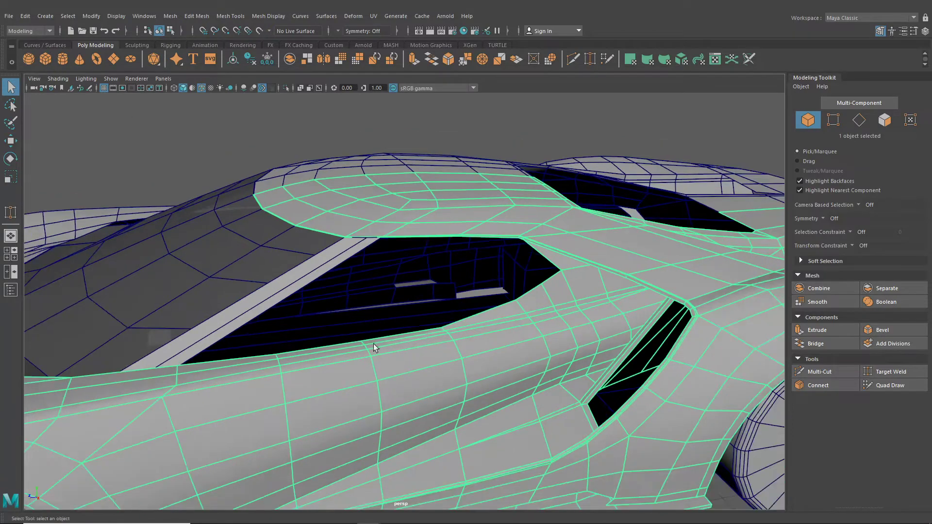
pyautogui.keyDown('alt'); pyautogui.moveTo(387, 320); pyautogui.dragTo(435, 316); pyautogui.keyUp('alt')
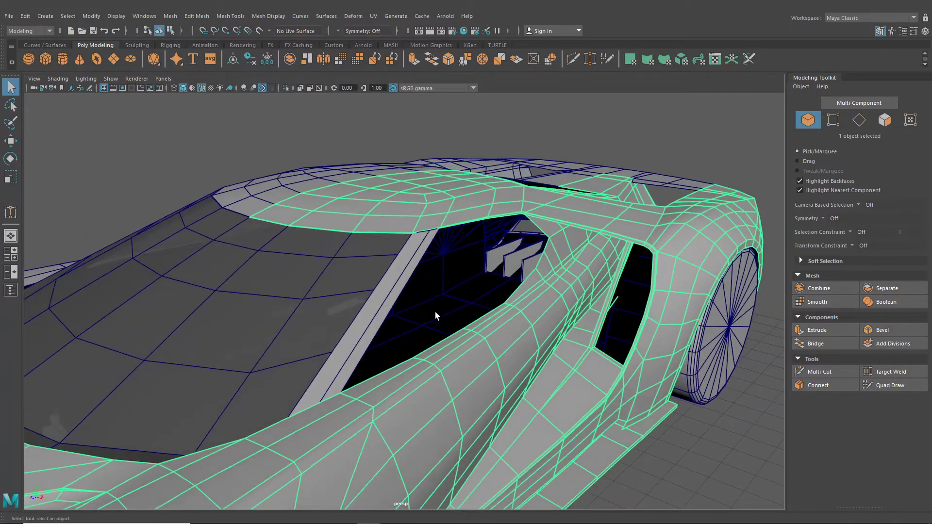
pyautogui.moveTo(431, 252); pyautogui.dragTo(424, 221, button='right')
pyautogui.keyDown('alt'); pyautogui.moveTo(424, 220); pyautogui.dragTo(485, 265); pyautogui.keyUp('alt')
pyautogui.click(417, 254)
pyautogui.keyDown('shift'); pyautogui.click(527, 242); pyautogui.keyUp('shift')
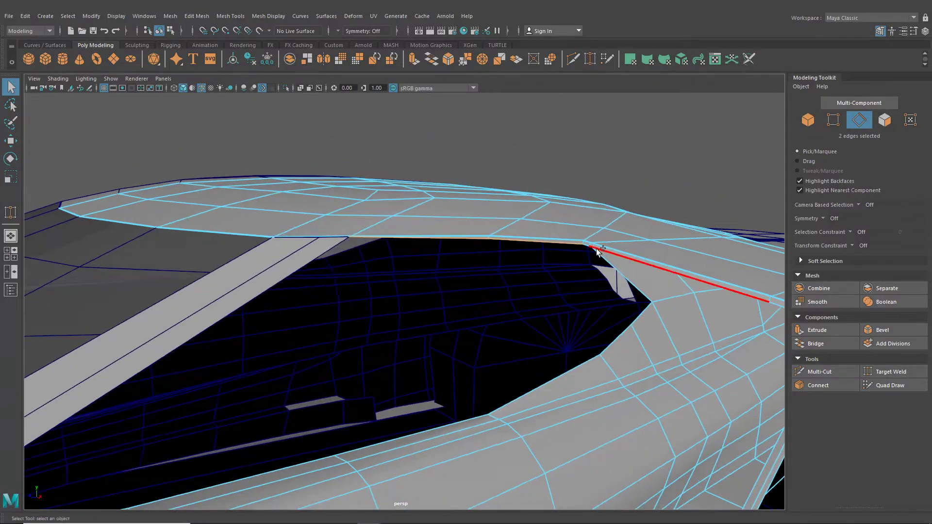
pyautogui.keyDown('shift'); pyautogui.click(599, 258); pyautogui.keyUp('shift')
# Step: Target-weld the stray vertex at the side window's upper rear corner to the neighbouring border vertex and return to object mode
pyautogui.keyDown('alt'); pyautogui.moveTo(599, 258); pyautogui.dragTo(558, 262); pyautogui.keyUp('alt')
pyautogui.keyDown('alt'); pyautogui.moveTo(558, 262); pyautogui.dragTo(471, 314, button='middle'); pyautogui.keyUp('alt')
pyautogui.scroll(3, 470, 315)
pyautogui.keyDown('alt'); pyautogui.moveTo(470, 314); pyautogui.dragTo(454, 302); pyautogui.keyUp('alt')
pyautogui.keyDown('alt'); pyautogui.moveTo(454, 301); pyautogui.dragTo(439, 339, button='middle'); pyautogui.keyUp('alt')
pyautogui.keyDown('alt'); pyautogui.moveTo(395, 282); pyautogui.dragTo(473, 359, button='right'); pyautogui.keyUp('alt')
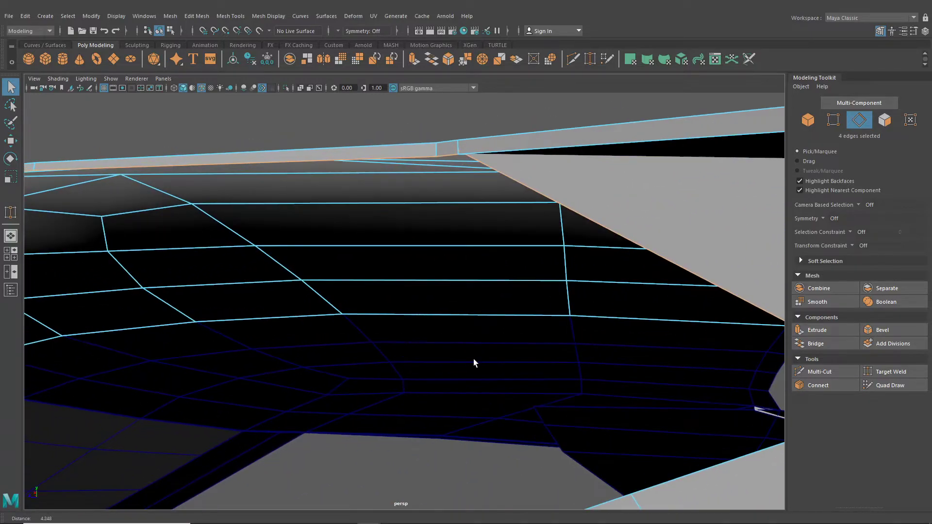
pyautogui.keyDown('alt'); pyautogui.moveTo(452, 346); pyautogui.dragTo(409, 346, button='middle'); pyautogui.keyUp('alt')
pyautogui.keyDown('alt'); pyautogui.moveTo(408, 342); pyautogui.dragTo(513, 335); pyautogui.keyUp('alt')
pyautogui.keyDown('alt'); pyautogui.moveTo(514, 336); pyautogui.dragTo(488, 310, button='middle'); pyautogui.keyUp('alt')
pyautogui.keyDown('alt'); pyautogui.moveTo(488, 310); pyautogui.dragTo(460, 308, button='right'); pyautogui.keyUp('alt')
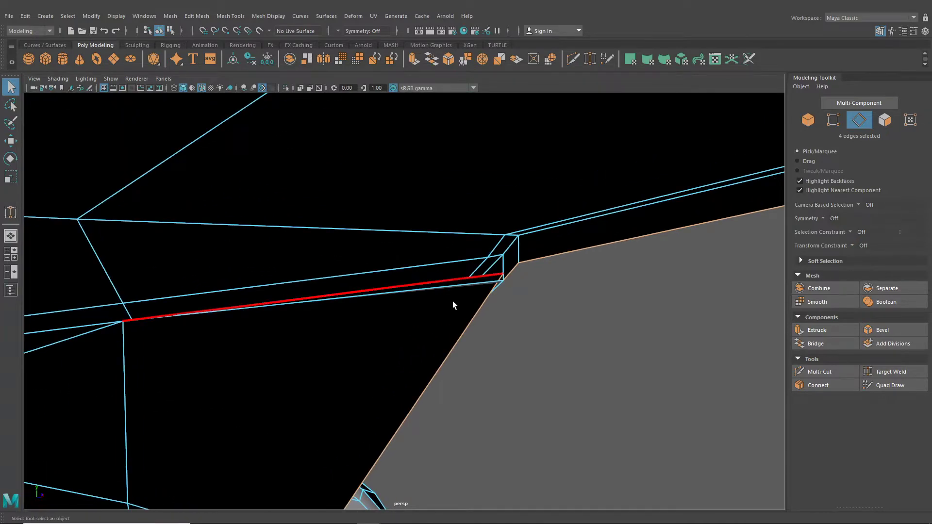
pyautogui.click(453, 305)
pyautogui.moveTo(490, 265); pyautogui.dragTo(513, 273, button='right')
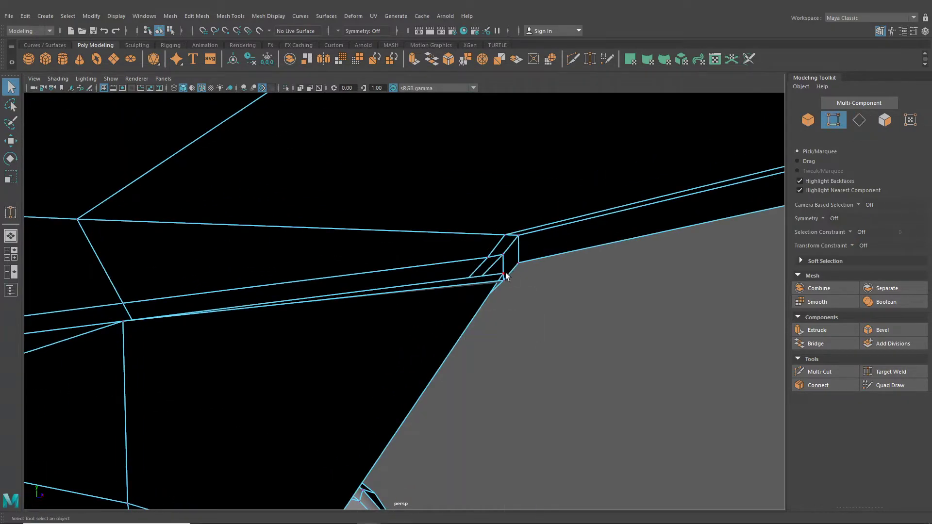
pyautogui.click(589, 62)
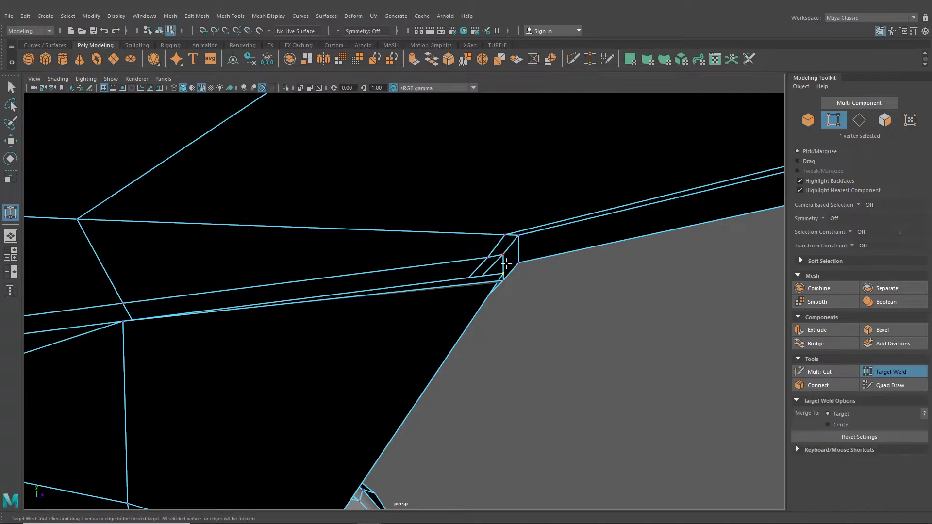
pyautogui.moveTo(503, 283); pyautogui.dragTo(218, 233)
pyautogui.click(11, 87)
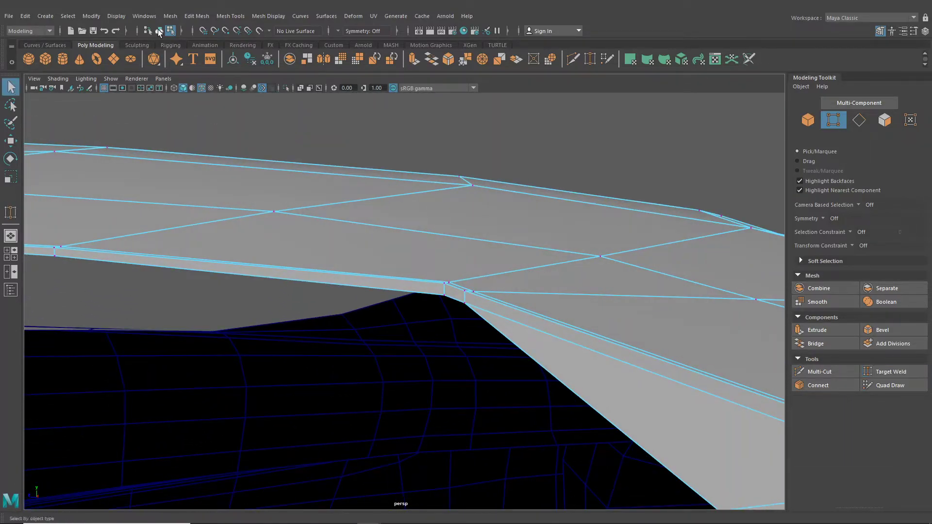
pyautogui.click(159, 31)
# Step: Select the body's border edges around the side window opening, from the upper edge past the rear corner and along the lower edge
pyautogui.keyDown('alt'); pyautogui.moveTo(345, 243); pyautogui.dragTo(410, 276); pyautogui.keyUp('alt')
pyautogui.moveTo(398, 249); pyautogui.dragTo(396, 216, button='right')
pyautogui.click(162, 266)
pyautogui.keyDown('shift'); pyautogui.click(243, 282); pyautogui.keyUp('shift')
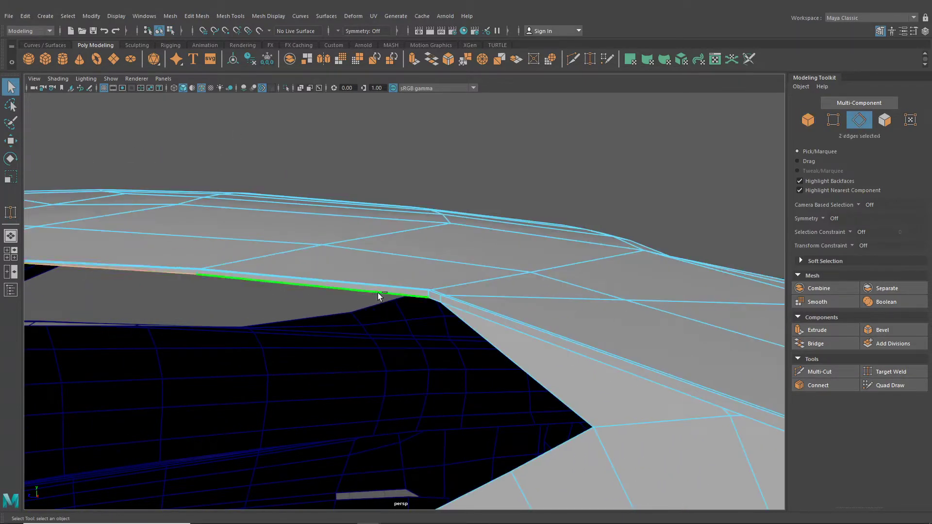
pyautogui.keyDown('shift'); pyautogui.click(447, 313); pyautogui.keyUp('shift')
pyautogui.keyDown('shift'); pyautogui.click(536, 464); pyautogui.keyUp('shift')
pyautogui.keyDown('alt'); pyautogui.moveTo(536, 465); pyautogui.dragTo(416, 356); pyautogui.keyUp('alt')
pyautogui.keyDown('shift'); pyautogui.click(416, 357); pyautogui.keyUp('shift')
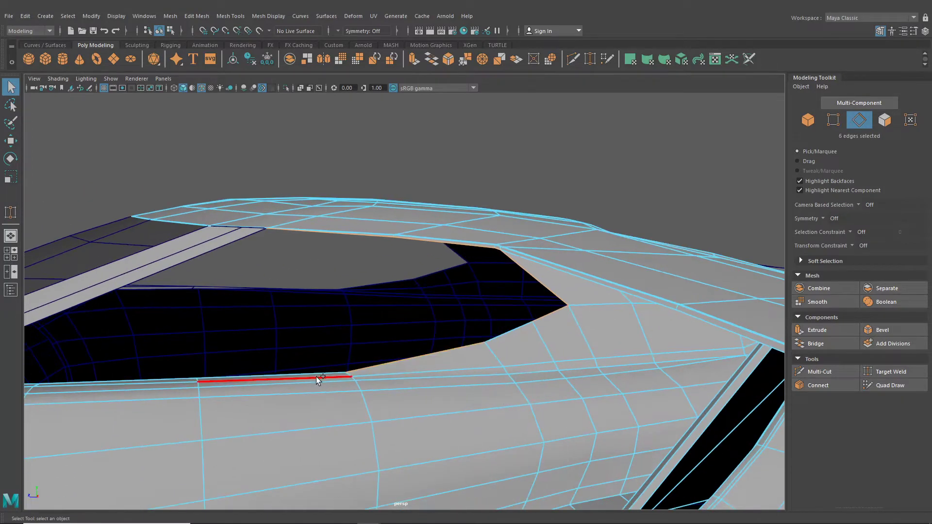
pyautogui.keyDown('shift'); pyautogui.click(316, 378); pyautogui.keyUp('shift')
pyautogui.keyDown('shift'); pyautogui.click(315, 378); pyautogui.keyUp('shift')
pyautogui.keyDown('shift'); pyautogui.click(318, 374); pyautogui.keyUp('shift')
pyautogui.keyDown('alt'); pyautogui.moveTo(222, 354); pyautogui.dragTo(470, 377, button='middle'); pyautogui.keyUp('alt')
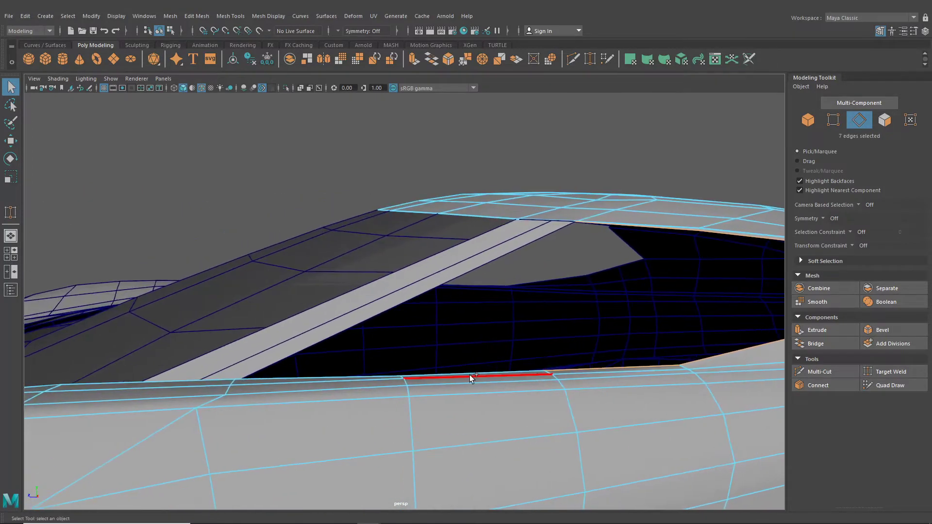
pyautogui.keyDown('shift'); pyautogui.click(308, 376); pyautogui.keyUp('shift')
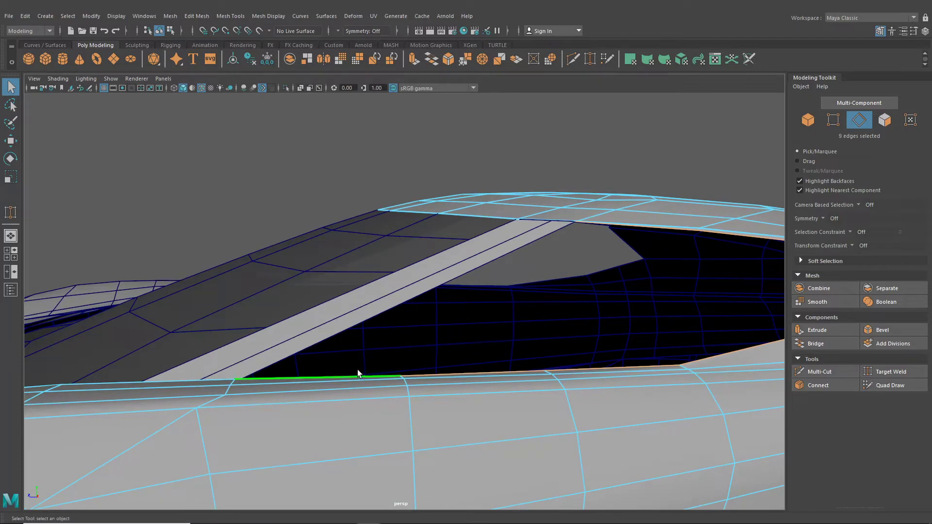
pyautogui.keyDown('alt'); pyautogui.moveTo(356, 369); pyautogui.dragTo(354, 387); pyautogui.keyUp('alt')
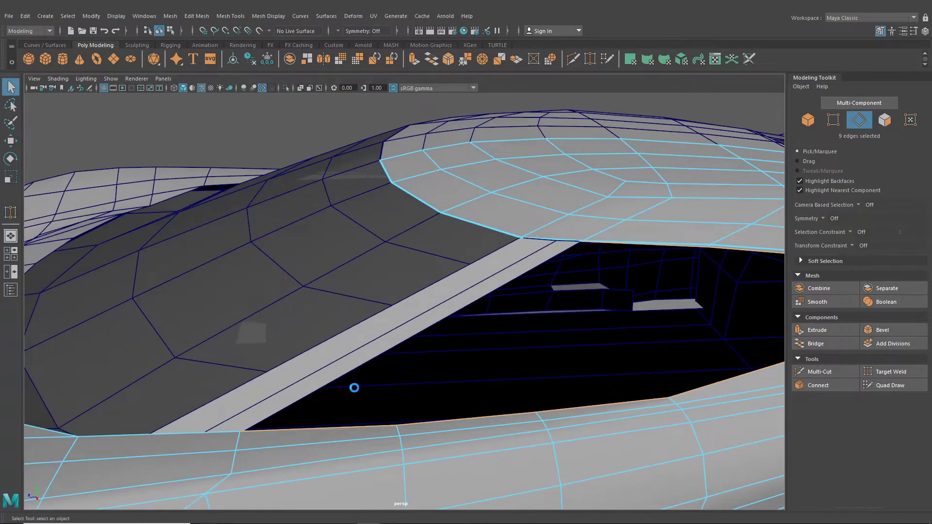
# Step: Try to extrude the nine selected window border edges, and undo the extrusion
pyautogui.hotkey('ctrl', 'e')
pyautogui.keyDown('alt'); pyautogui.moveTo(506, 348); pyautogui.dragTo(424, 283); pyautogui.keyUp('alt')
pyautogui.moveTo(472, 254); pyautogui.dragTo(474, 258)
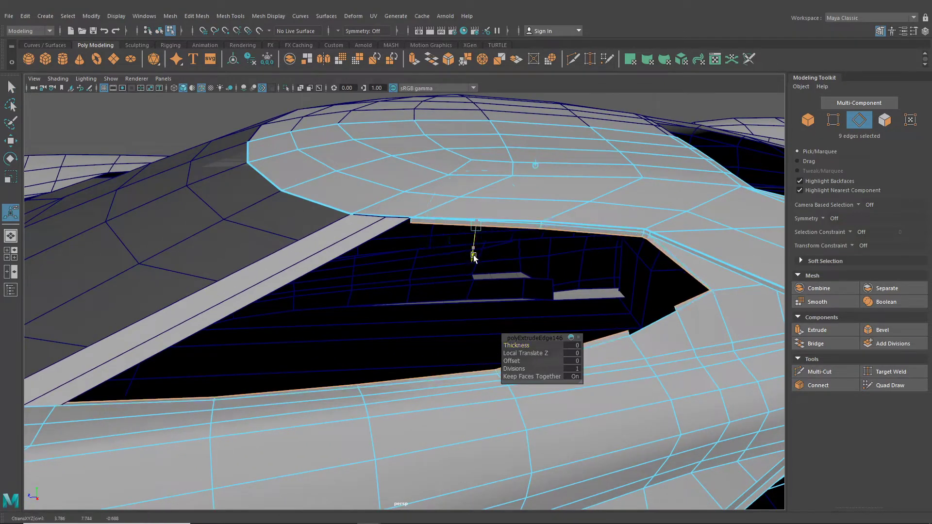
pyautogui.hotkey('ctrl', 'z')
pyautogui.hotkey('ctrl', 'z')
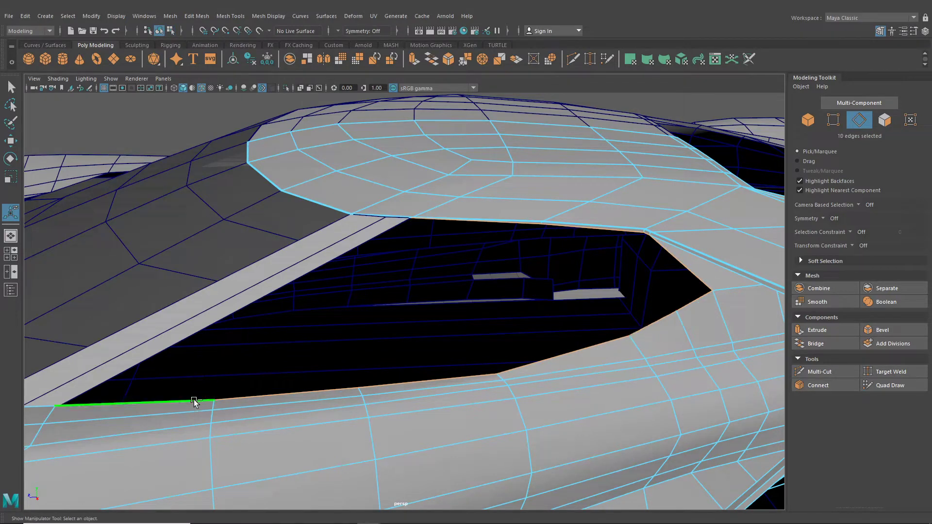
# Step: Extrude the full set of ten window border edges into a thin strip reaching into the opening
pyautogui.hotkey('ctrl', 'e')
pyautogui.moveTo(474, 252); pyautogui.dragTo(371, 200)
pyautogui.rightClick(365, 196)
# Step: Extract the strip's ten faces around the side window from the body mesh as a separate piece
pyautogui.moveTo(367, 207); pyautogui.dragTo(365, 222, button='right')
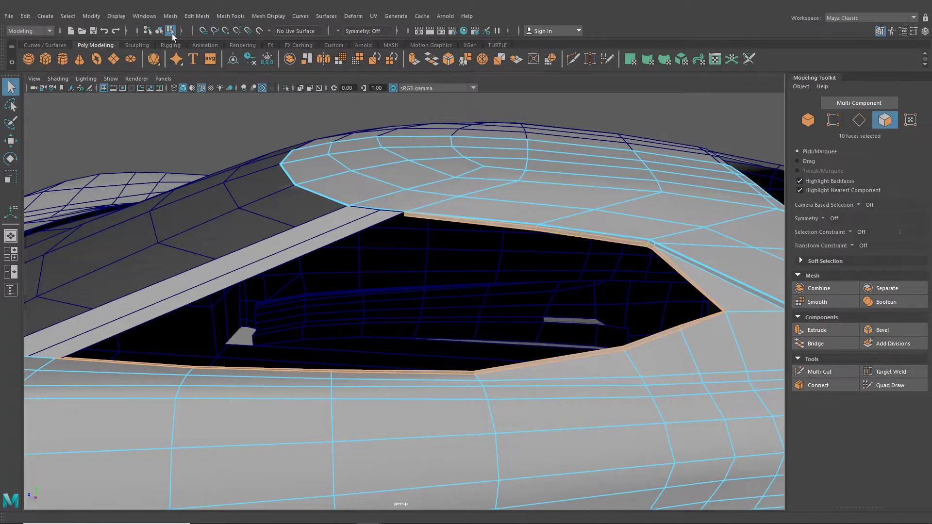
pyautogui.click(170, 16)
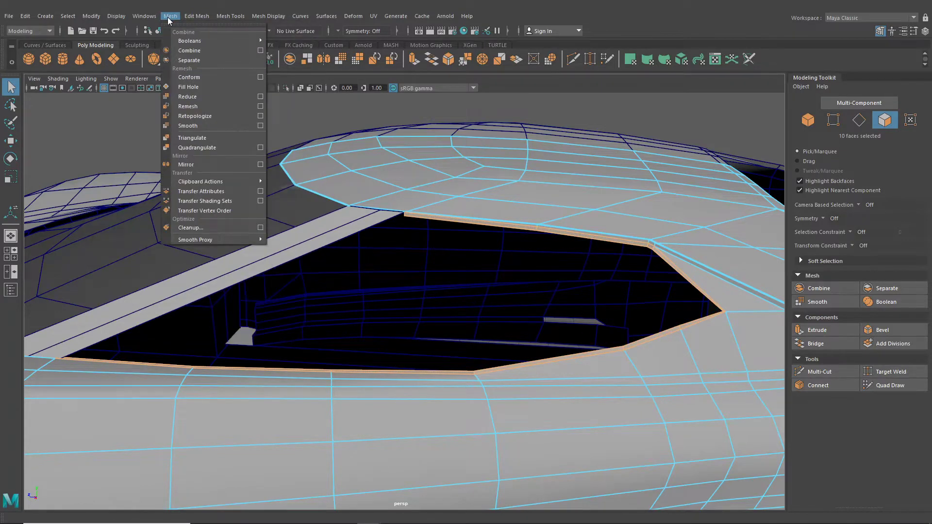
pyautogui.moveTo(197, 16)
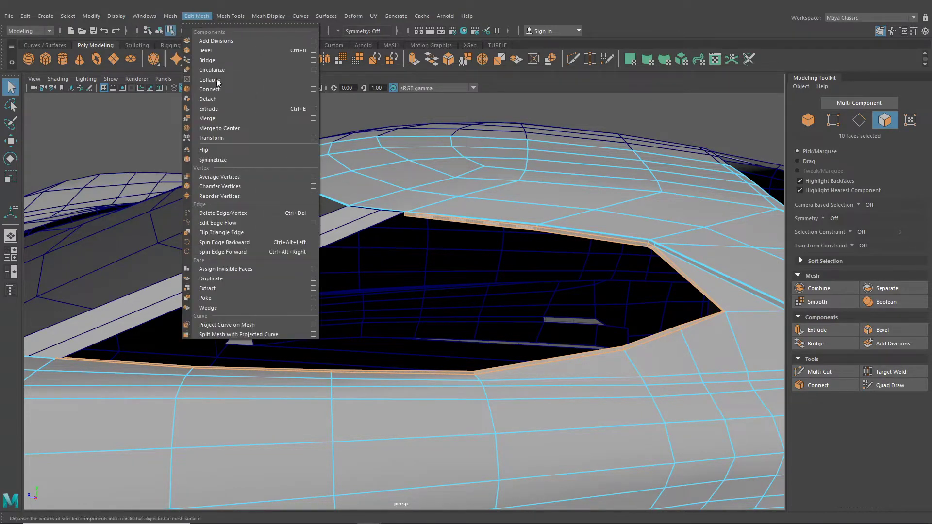
pyautogui.click(222, 290)
pyautogui.keyDown('alt'); pyautogui.moveTo(400, 295); pyautogui.dragTo(286, 337, button='middle'); pyautogui.keyUp('alt')
pyautogui.click(214, 123)
# Step: Snap the extracted strip's front upper inner vertices to the outer border and lower them slightly to even the strip's width
pyautogui.scroll(4, 323, 235)
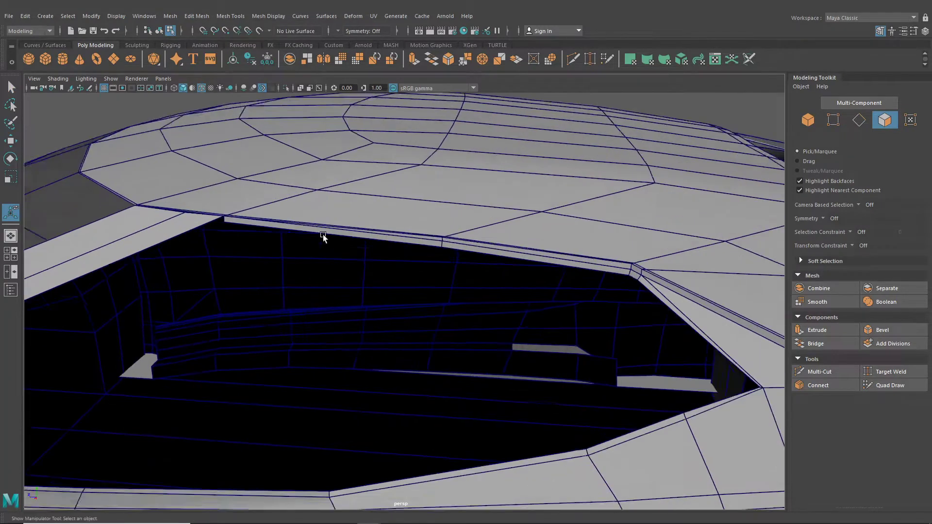
pyautogui.scroll(1, 322, 235)
pyautogui.doubleClick(316, 219)
pyautogui.moveTo(316, 218); pyautogui.dragTo(285, 217, button='right')
pyautogui.keyDown('alt'); pyautogui.moveTo(297, 227); pyautogui.dragTo(413, 264, button='middle'); pyautogui.keyUp('alt')
pyautogui.scroll(2, 412, 265)
pyautogui.click(10, 141)
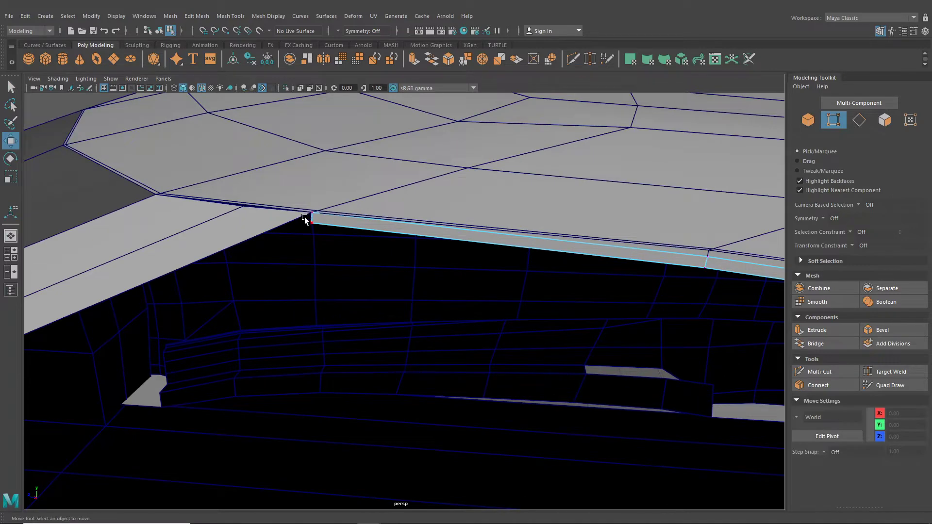
pyautogui.click(305, 218)
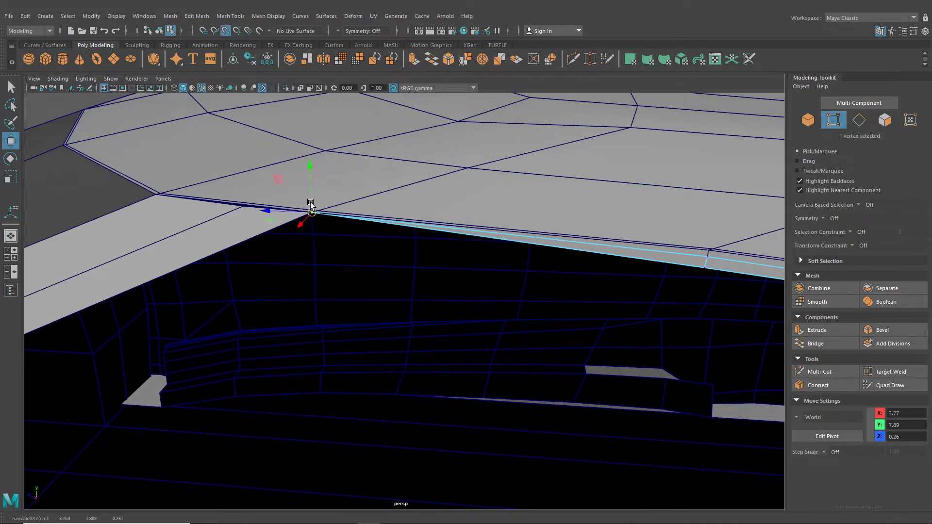
pyautogui.moveTo(310, 197); pyautogui.dragTo(309, 200)
pyautogui.keyDown('ctrl'); pyautogui.keyDown('shift'); pyautogui.moveTo(700, 267); pyautogui.dragTo(380, 234); pyautogui.keyUp('shift'); pyautogui.keyUp('ctrl')
pyautogui.keyDown('alt'); pyautogui.moveTo(381, 233); pyautogui.dragTo(357, 233, button='middle'); pyautogui.keyUp('alt')
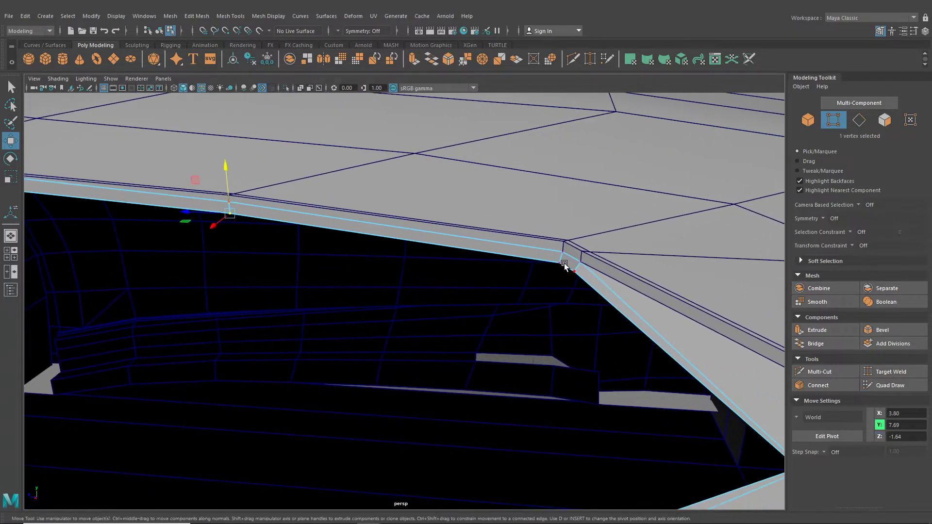
# Step: Snap the strip's inner vertices at the upper rear corner to the outer border and offset them slightly into the opening
pyautogui.click(566, 269)
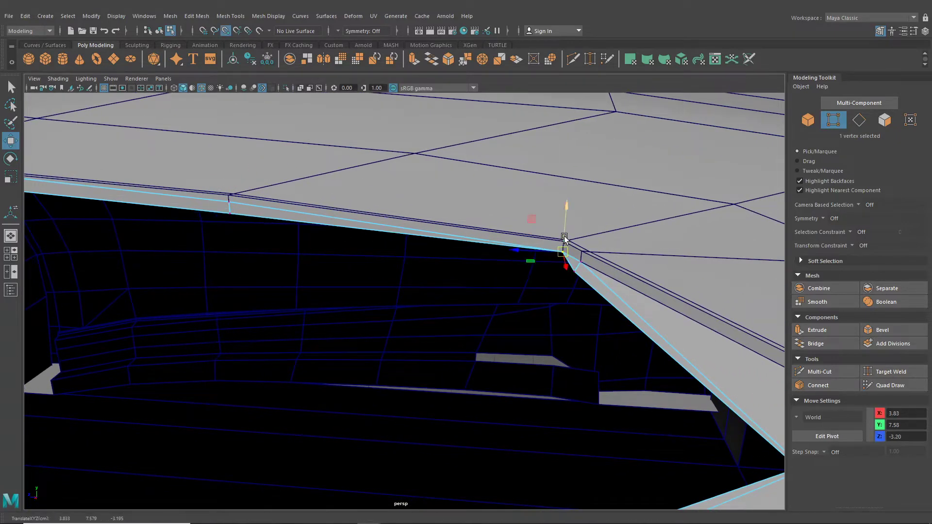
pyautogui.click(572, 272)
pyautogui.press('v')
pyautogui.moveTo(575, 272); pyautogui.dragTo(553, 271)
pyautogui.click(561, 262)
pyautogui.click(578, 271)
# Step: Reposition the strip's inner vertices at the rear tip and along the rising lower rear edge to keep the border narrow
pyautogui.scroll(-2, 581, 313)
pyautogui.keyDown('alt'); pyautogui.moveTo(580, 335); pyautogui.dragTo(444, 260, button='middle'); pyautogui.keyUp('alt')
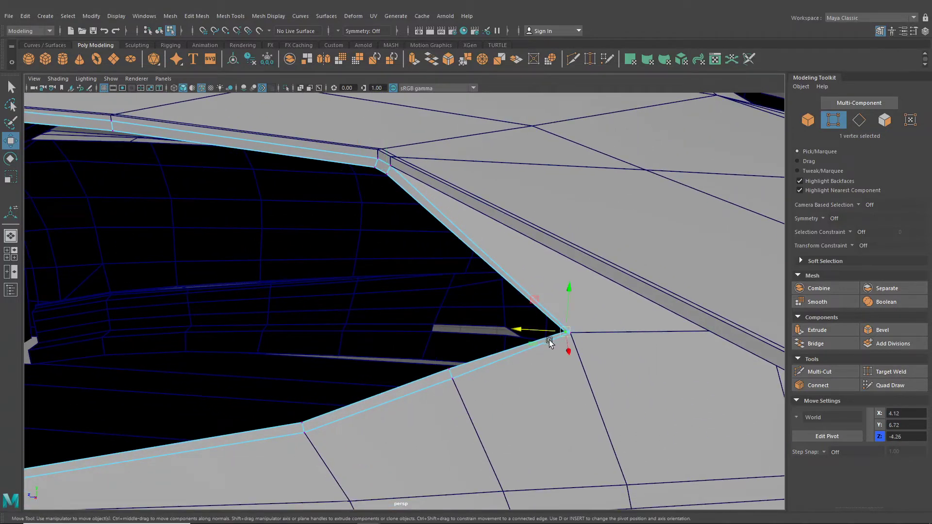
pyautogui.moveTo(563, 332); pyautogui.dragTo(540, 334)
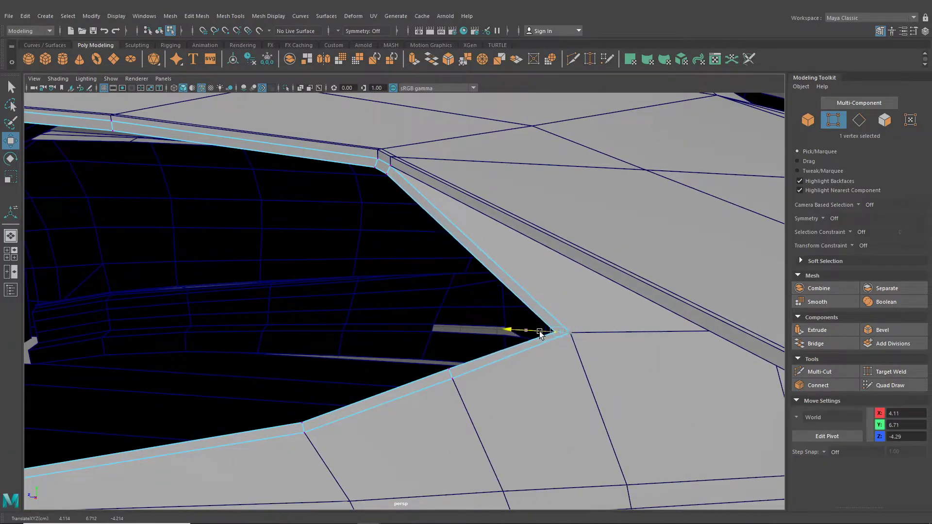
pyautogui.click(449, 369)
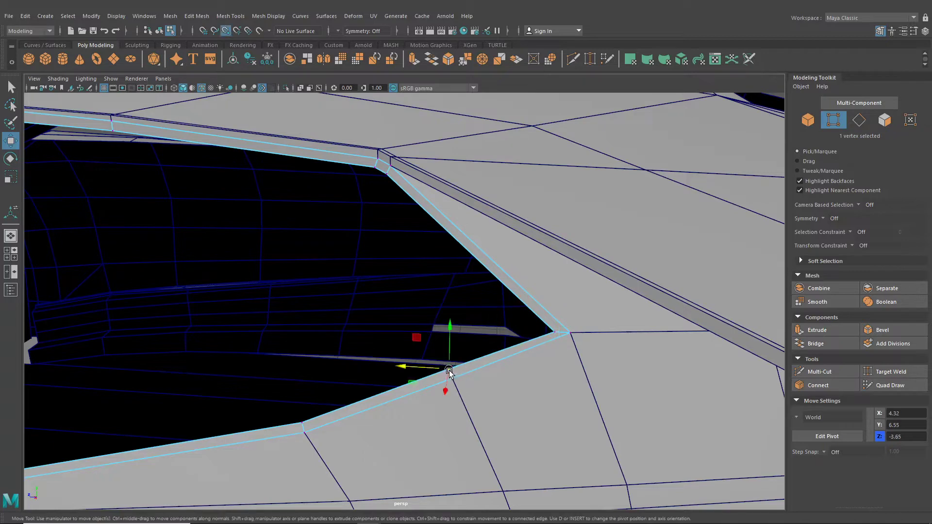
pyautogui.moveTo(452, 369); pyautogui.dragTo(422, 375)
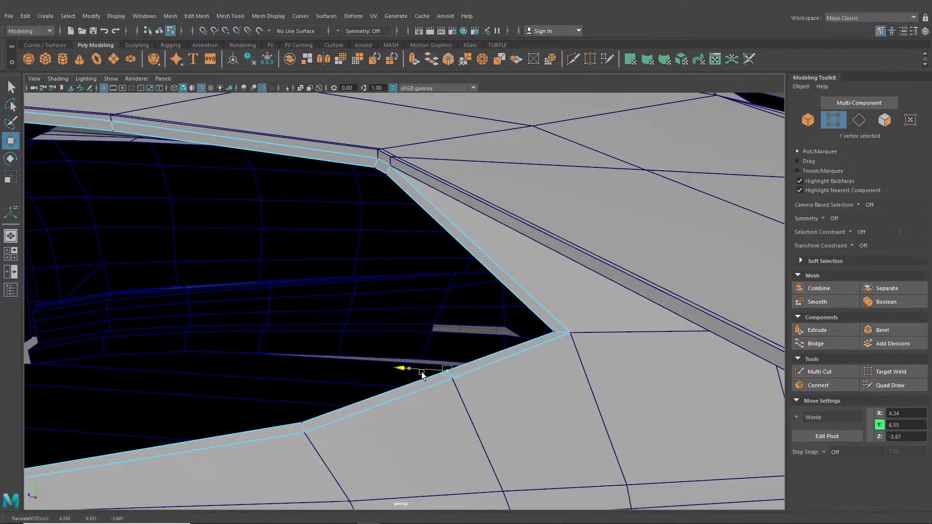
pyautogui.keyDown('alt'); pyautogui.moveTo(423, 375); pyautogui.dragTo(448, 329, button='middle'); pyautogui.keyUp('alt')
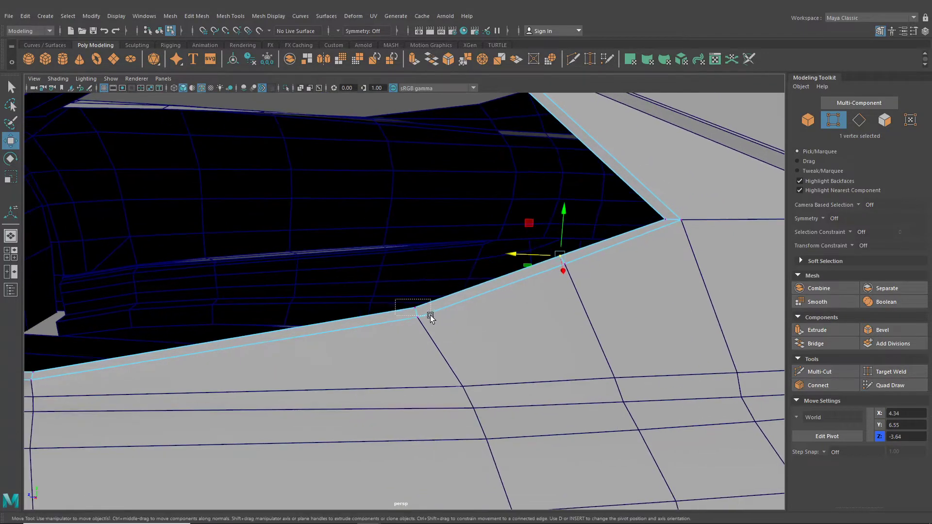
pyautogui.moveTo(431, 316); pyautogui.dragTo(418, 289)
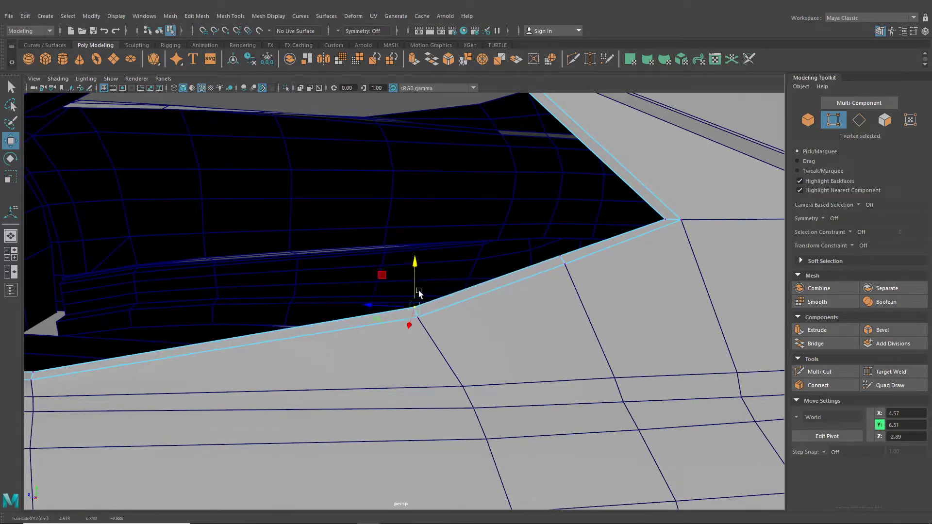
# Step: Snap the inner vertex at the bend in the window's lower edge to the outer border and raise it slightly
pyautogui.scroll(-5, 419, 291)
pyautogui.keyDown('alt'); pyautogui.moveTo(408, 363); pyautogui.dragTo(476, 335, button='middle'); pyautogui.keyUp('alt')
pyautogui.keyDown('alt'); pyautogui.moveTo(316, 342); pyautogui.dragTo(476, 344, button='middle'); pyautogui.keyUp('alt')
pyautogui.scroll(2, 427, 314)
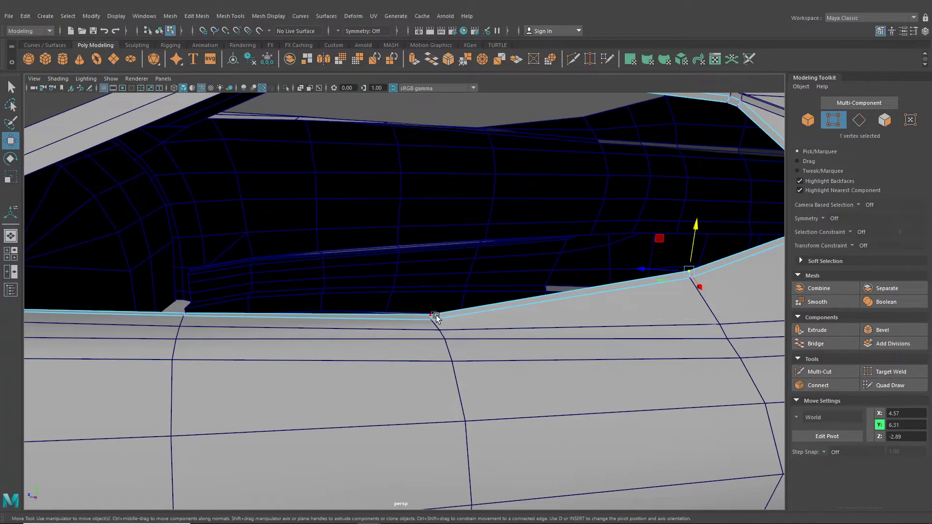
pyautogui.click(429, 316)
pyautogui.press('v')
pyautogui.moveTo(431, 317); pyautogui.dragTo(433, 302)
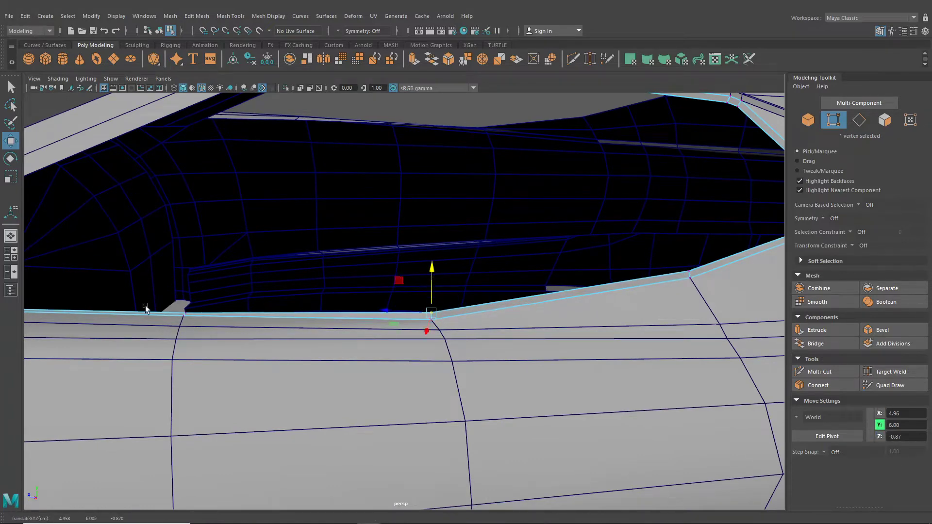
# Step: Adjust the strip's following inner vertices along the lower window edge towards the front pillar, snapping and raising them slightly
pyautogui.click(188, 313)
pyautogui.press('v')
pyautogui.moveTo(186, 313); pyautogui.dragTo(371, 342)
pyautogui.keyDown('alt'); pyautogui.moveTo(371, 342); pyautogui.dragTo(403, 360, button='right'); pyautogui.keyUp('alt')
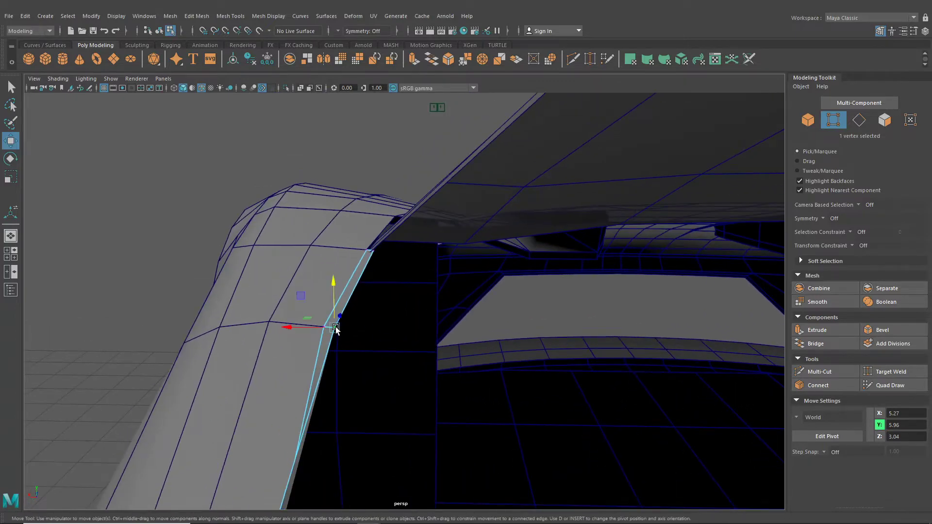
pyautogui.moveTo(336, 327); pyautogui.dragTo(359, 278)
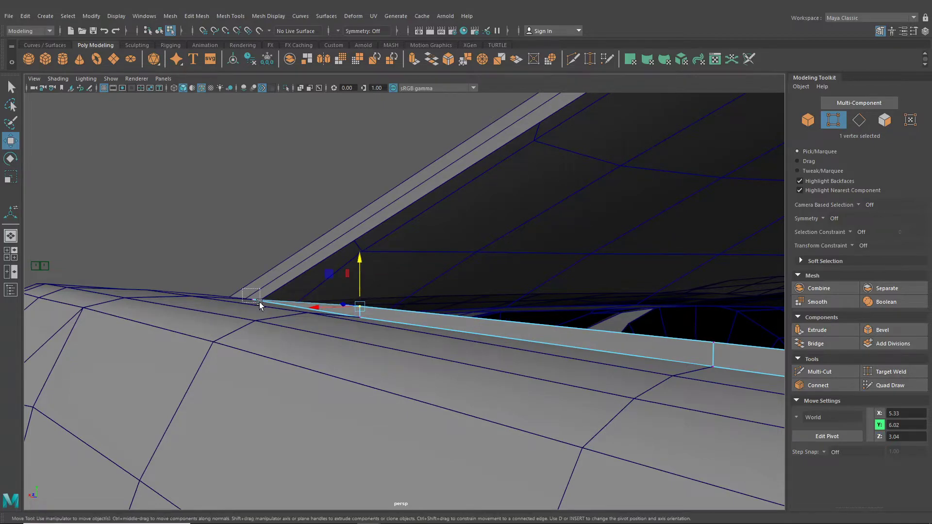
# Step: Snap the strip's front lower end vertex to the outer border beside the pillar and shift it slightly back and up
pyautogui.click(257, 301)
pyautogui.keyDown('alt'); pyautogui.moveTo(257, 301); pyautogui.dragTo(345, 282); pyautogui.keyUp('alt')
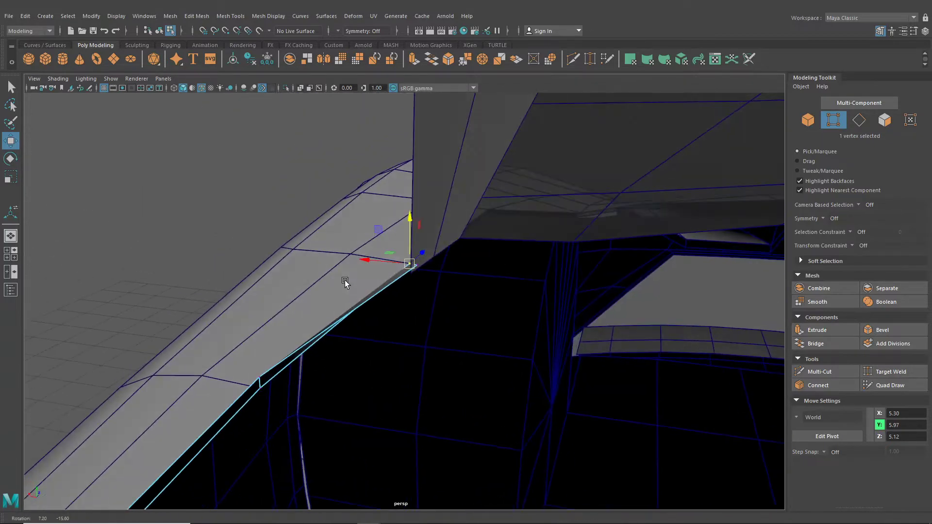
pyautogui.click(418, 264)
pyautogui.press('v')
pyautogui.moveTo(418, 269); pyautogui.dragTo(412, 264)
pyautogui.press('v')
pyautogui.keyDown('alt'); pyautogui.moveTo(364, 301); pyautogui.dragTo(284, 360); pyautogui.keyUp('alt')
pyautogui.moveTo(201, 335); pyautogui.dragTo(201, 329)
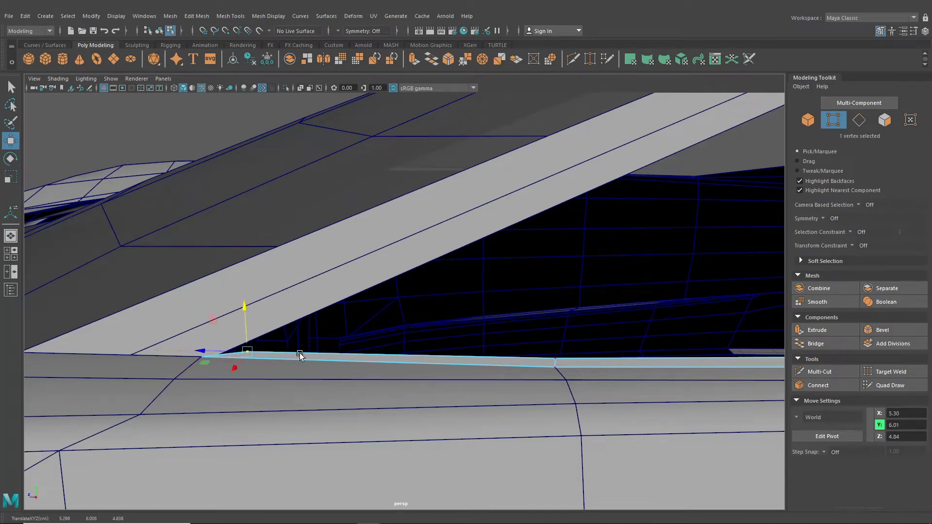
pyautogui.keyDown('alt'); pyautogui.moveTo(300, 355); pyautogui.dragTo(288, 430); pyautogui.keyUp('alt')
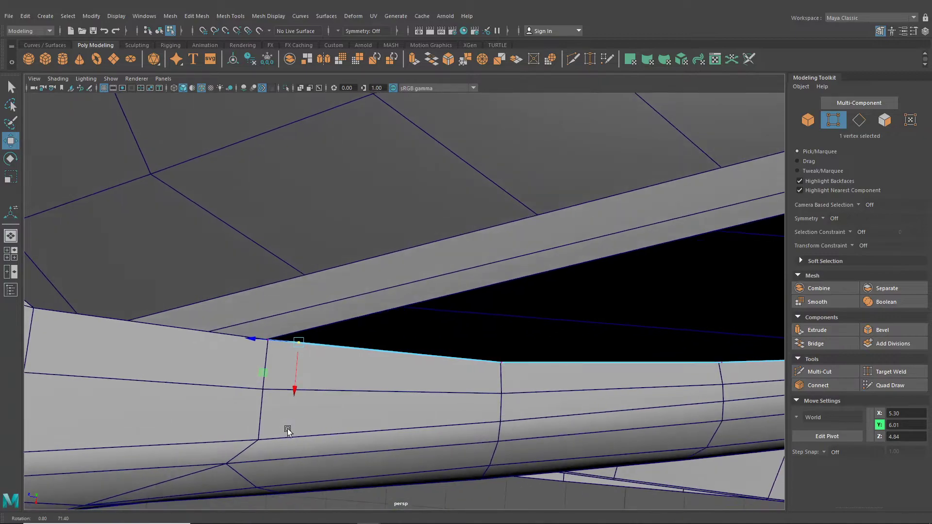
pyautogui.scroll(-5, 293, 432)
pyautogui.keyDown('alt'); pyautogui.moveTo(464, 388); pyautogui.dragTo(508, 312); pyautogui.keyUp('alt')
pyautogui.keyDown('alt'); pyautogui.moveTo(507, 312); pyautogui.dragTo(206, 302, button='middle'); pyautogui.keyUp('alt')
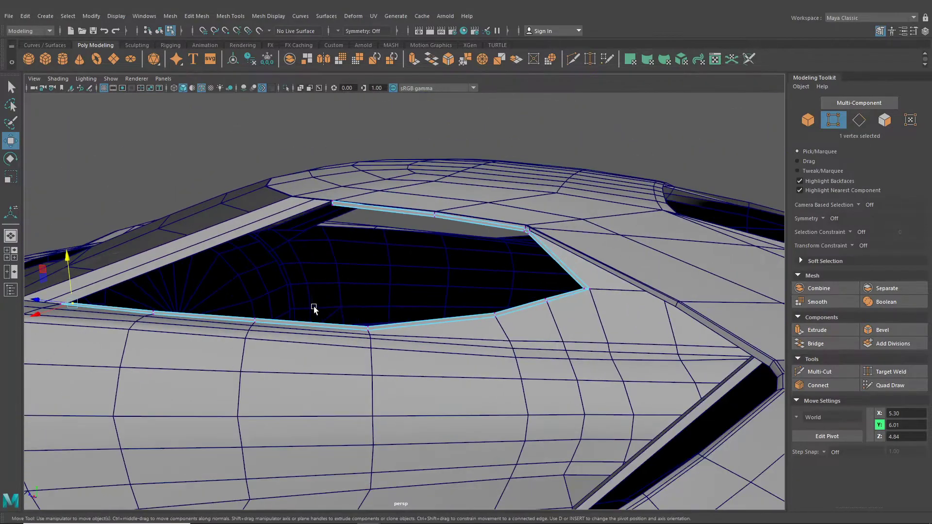
# Step: Shift the trim strip's inner vertex at the window's upper rear corner sideways along X to follow the surrounding body surface
pyautogui.keyDown('alt'); pyautogui.moveTo(314, 307); pyautogui.dragTo(368, 331, button='middle'); pyautogui.keyUp('alt')
pyautogui.scroll(5, 390, 312)
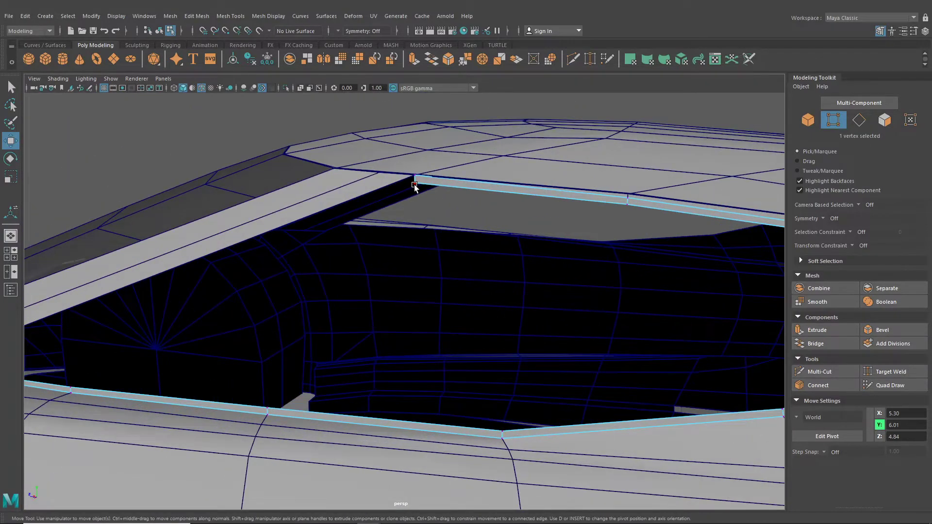
pyautogui.click(414, 185)
pyautogui.keyDown('alt'); pyautogui.moveTo(414, 186); pyautogui.dragTo(398, 279); pyautogui.keyUp('alt')
pyautogui.keyDown('alt'); pyautogui.moveTo(397, 278); pyautogui.dragTo(408, 327); pyautogui.keyUp('alt')
pyautogui.click(443, 310)
pyautogui.keyDown('alt'); pyautogui.moveTo(408, 327); pyautogui.dragTo(396, 301, button='middle'); pyautogui.keyUp('alt')
pyautogui.scroll(3, 396, 301)
pyautogui.click(434, 313)
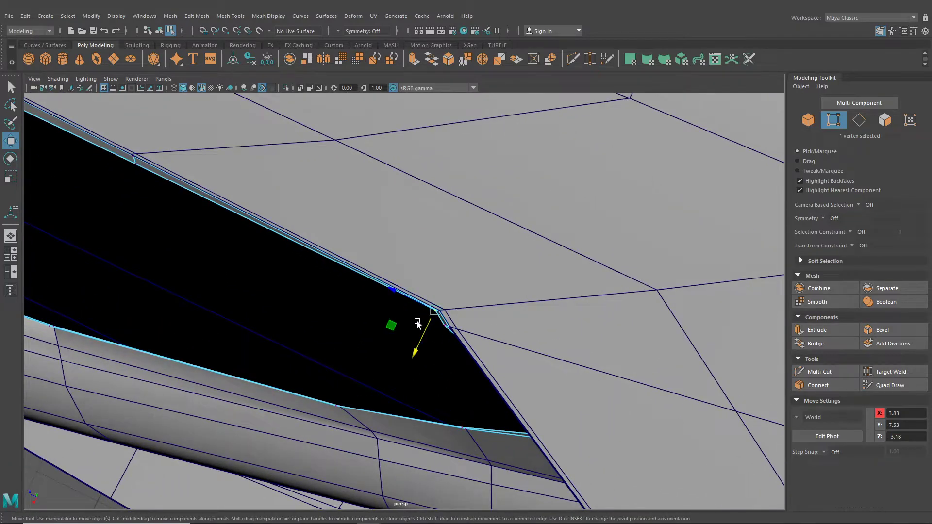
pyautogui.moveTo(425, 330); pyautogui.dragTo(462, 286)
# Step: Shift the strip's inner vertices along the window's rear and lower rear edge sideways along X to keep the strip even
pyautogui.click(483, 319)
pyautogui.click(458, 348)
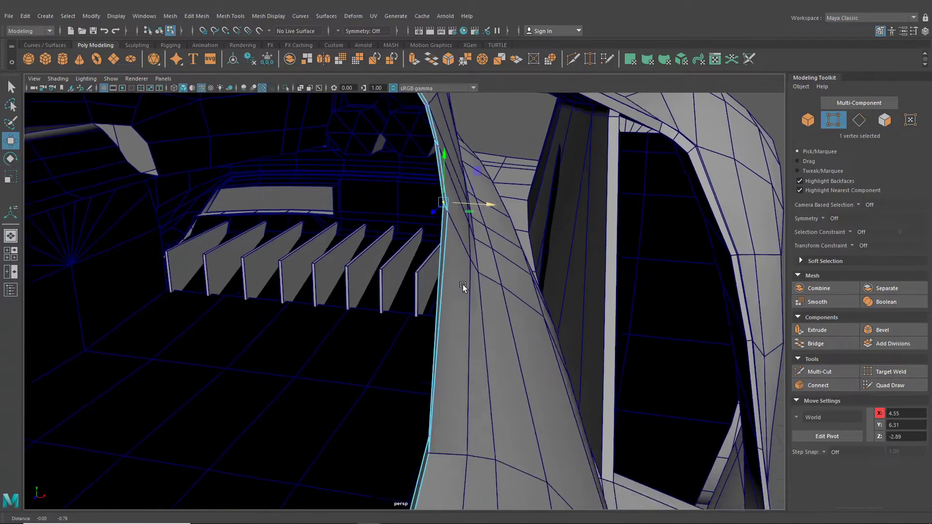
pyautogui.keyDown('alt'); pyautogui.moveTo(463, 286); pyautogui.dragTo(469, 228, button='middle'); pyautogui.keyUp('alt')
pyautogui.click(444, 342)
pyautogui.moveTo(460, 343); pyautogui.dragTo(473, 295)
# Step: Shift the strip's inner vertex at the lower front end sideways and place the one just behind it at X 5.30
pyautogui.click(411, 253)
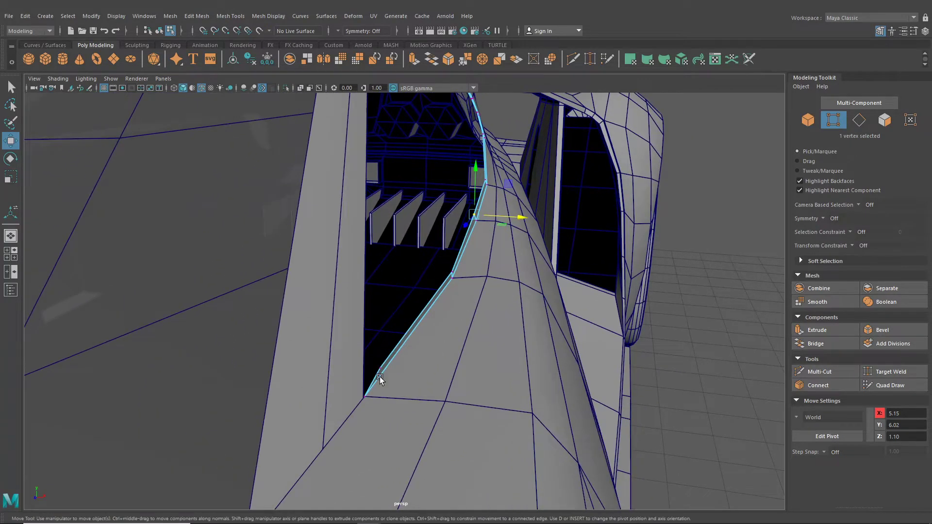
pyautogui.moveTo(399, 371); pyautogui.dragTo(383, 372)
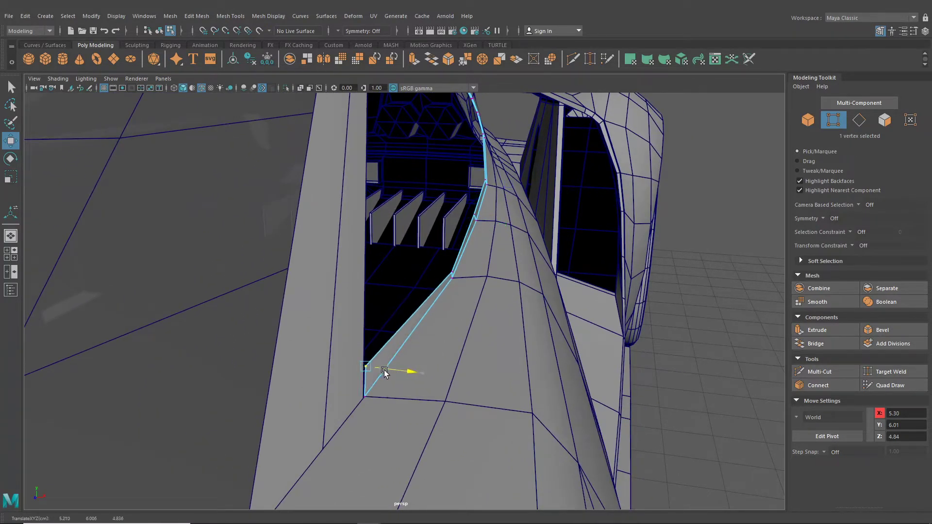
pyautogui.click(449, 273)
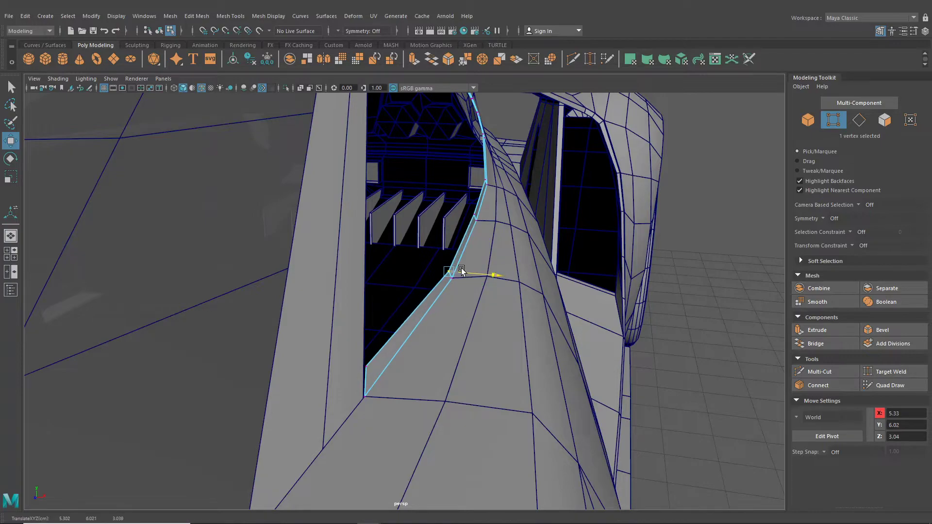
pyautogui.keyDown('alt'); pyautogui.moveTo(462, 271); pyautogui.dragTo(371, 311); pyautogui.keyUp('alt')
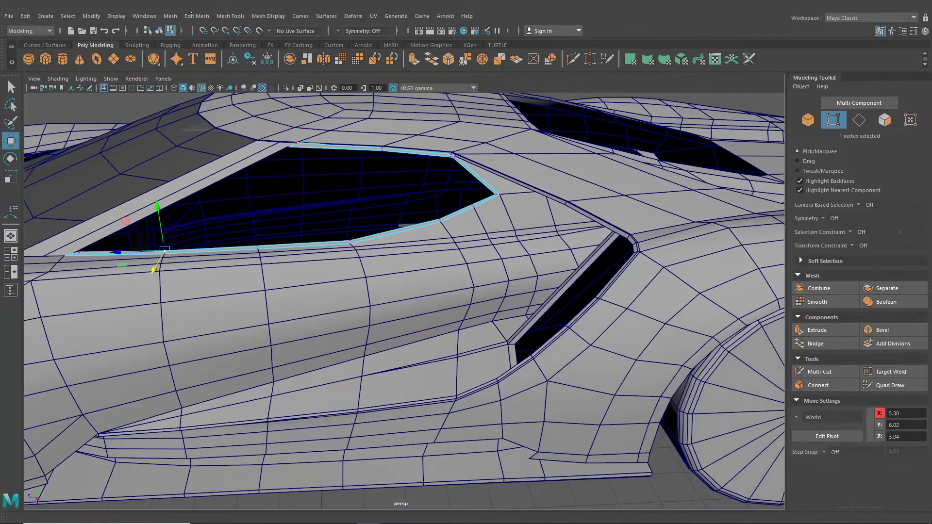
# Step: Insert edge loops across the upper and lower strips close to their front ends beside the pillar
pyautogui.click(237, 16)
pyautogui.click(253, 87)
pyautogui.scroll(5, 391, 208)
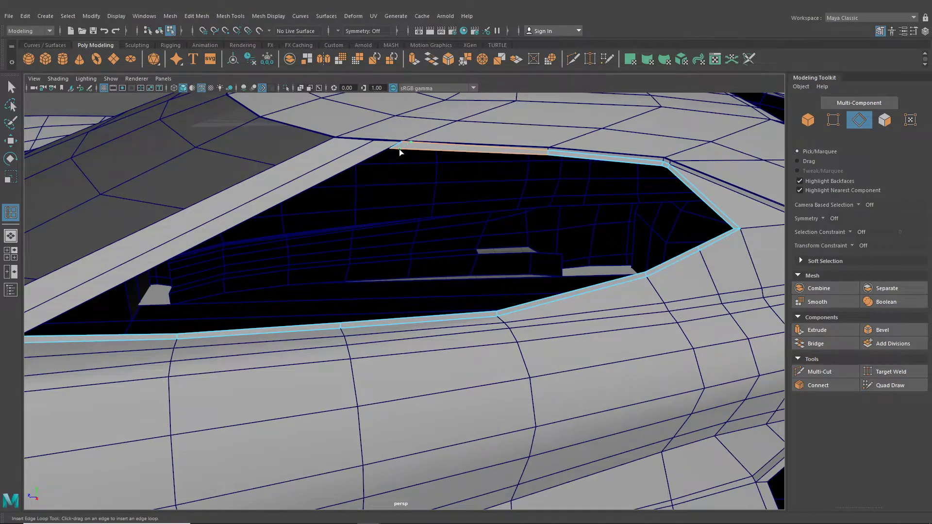
pyautogui.click(399, 150)
pyautogui.keyDown('alt'); pyautogui.moveTo(352, 219); pyautogui.dragTo(237, 294); pyautogui.keyUp('alt')
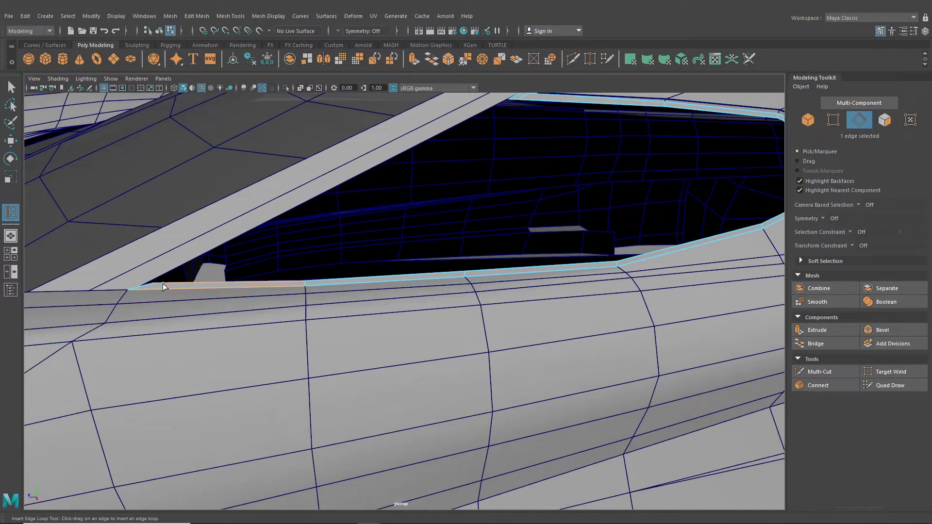
# Step: Bridge the two inner edges at the strips' front ends to form the trim section along the front pillar
pyautogui.click(9, 89)
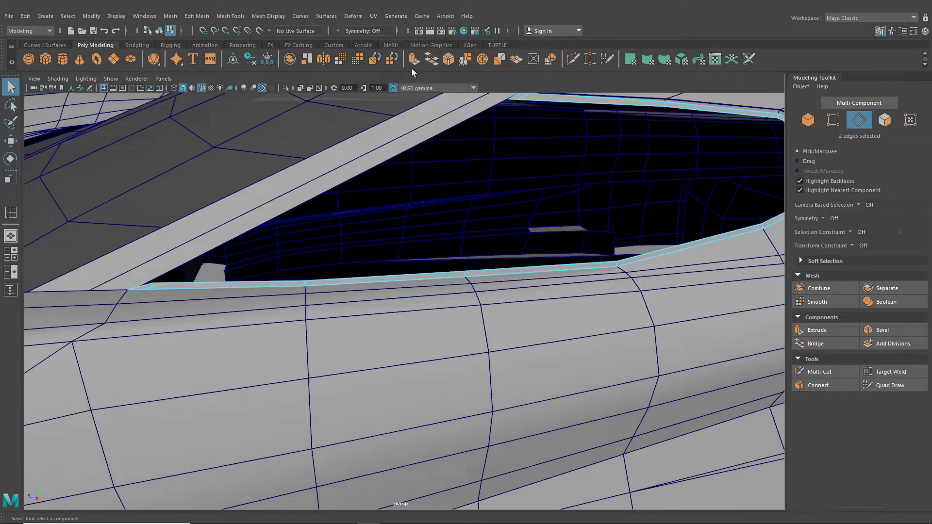
pyautogui.click(198, 16)
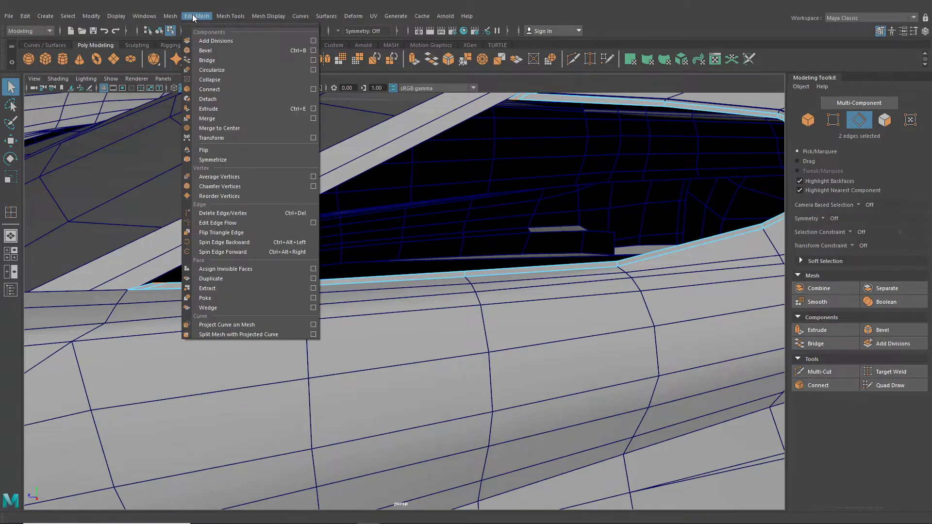
pyautogui.click(220, 59)
pyautogui.keyDown('alt'); pyautogui.moveTo(452, 190); pyautogui.dragTo(413, 310); pyautogui.keyUp('alt')
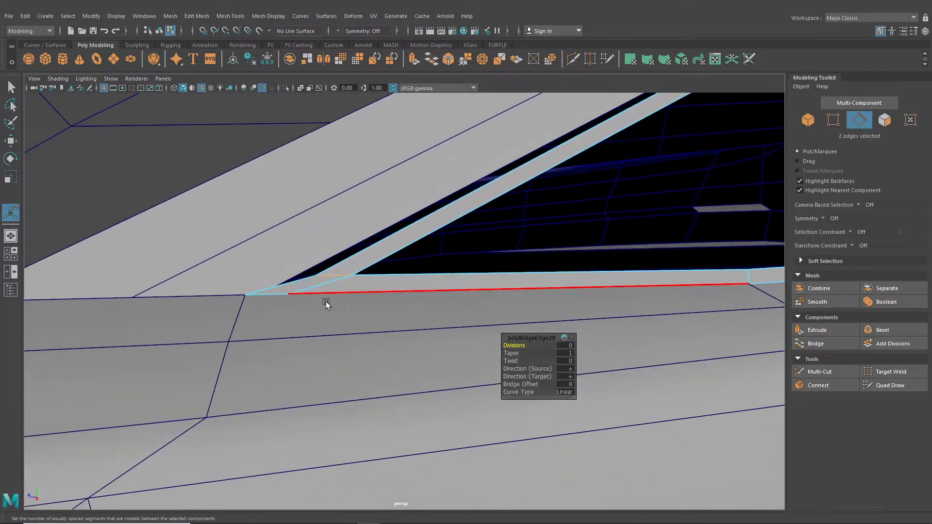
# Step: Cut a diagonal edge between the outer and inner points of the strip's lower front corner and delete the leftover corner edge
pyautogui.click(586, 61)
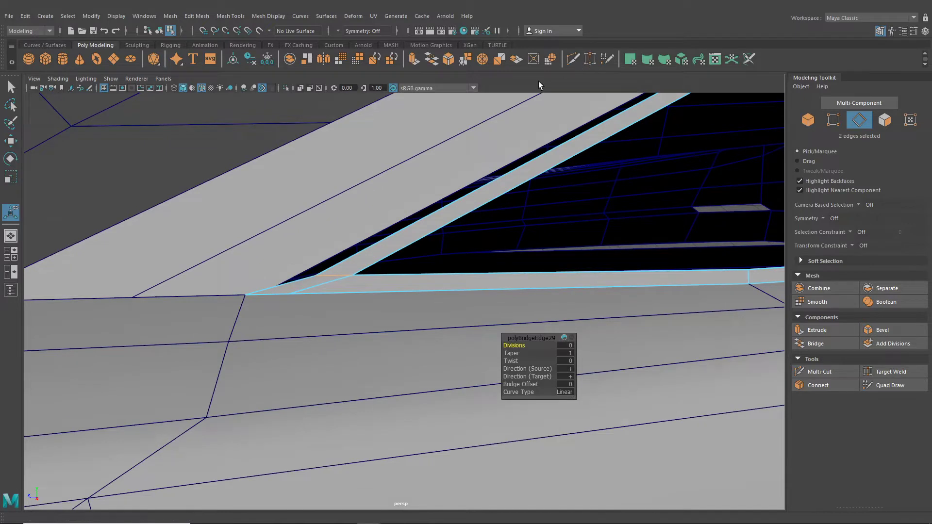
pyautogui.click(246, 295)
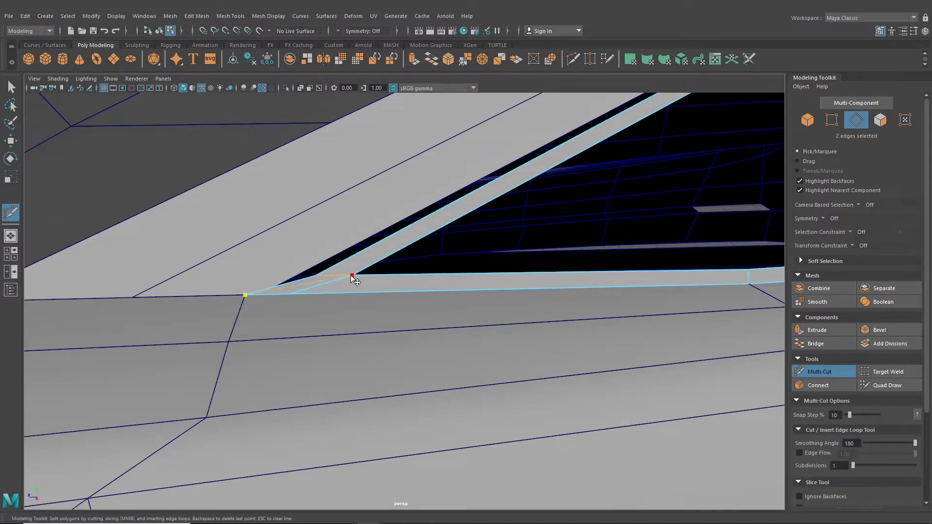
pyautogui.click(351, 276)
pyautogui.press('q')
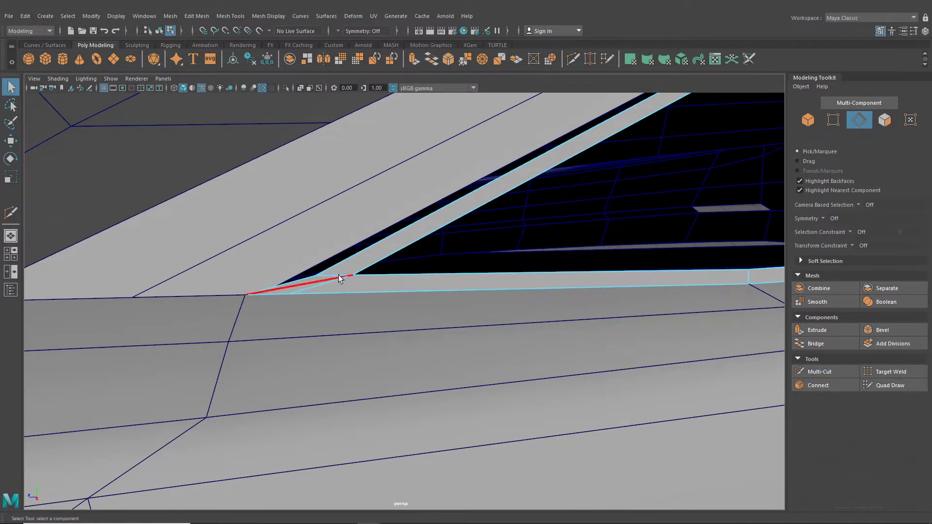
pyautogui.hotkey('ctrl', 'Delete')
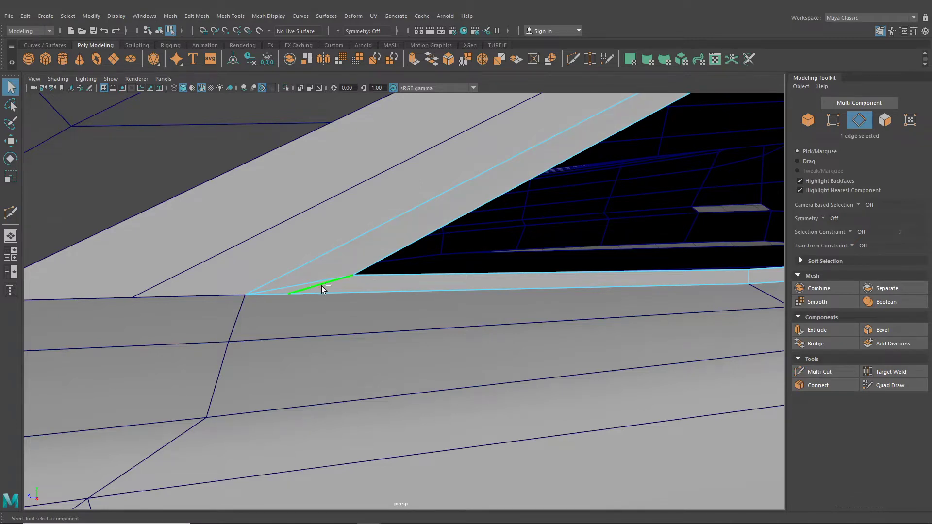
# Step: Cut a diagonal edge between the outer and inner points of the strip's upper front corner with Multi-Cut
pyautogui.keyDown('alt'); pyautogui.moveTo(321, 286); pyautogui.dragTo(360, 378, button='middle'); pyautogui.keyUp('alt')
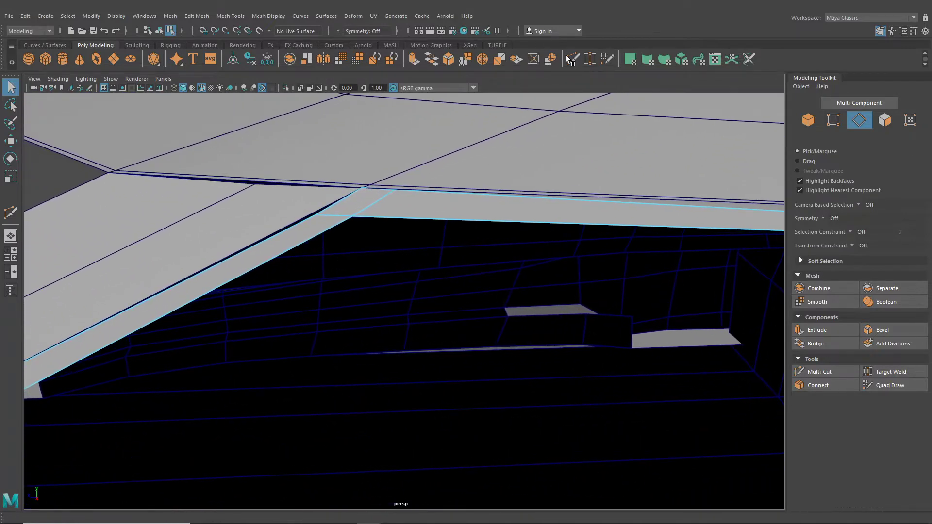
pyautogui.press('y')
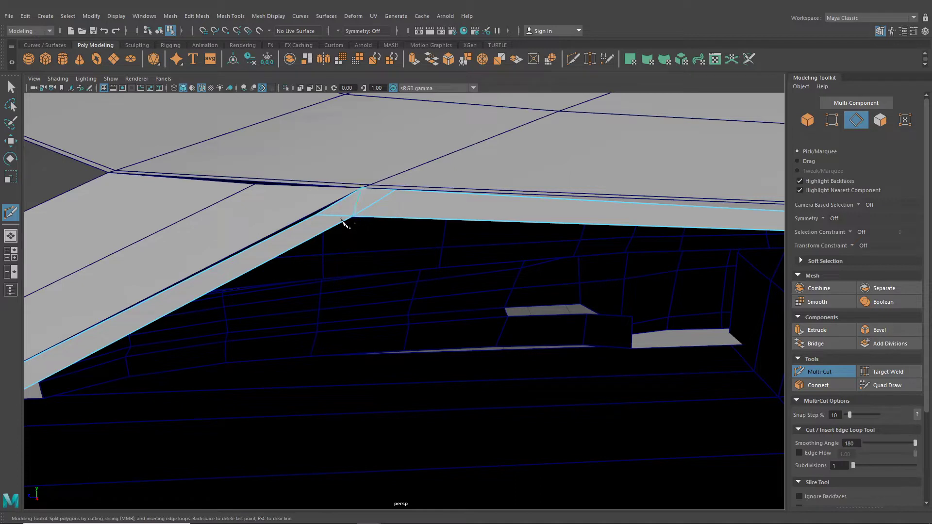
# Step: Delete the extra edge loop running beside the upper corner of the side window frame
pyautogui.click(10, 87)
pyautogui.click(381, 199)
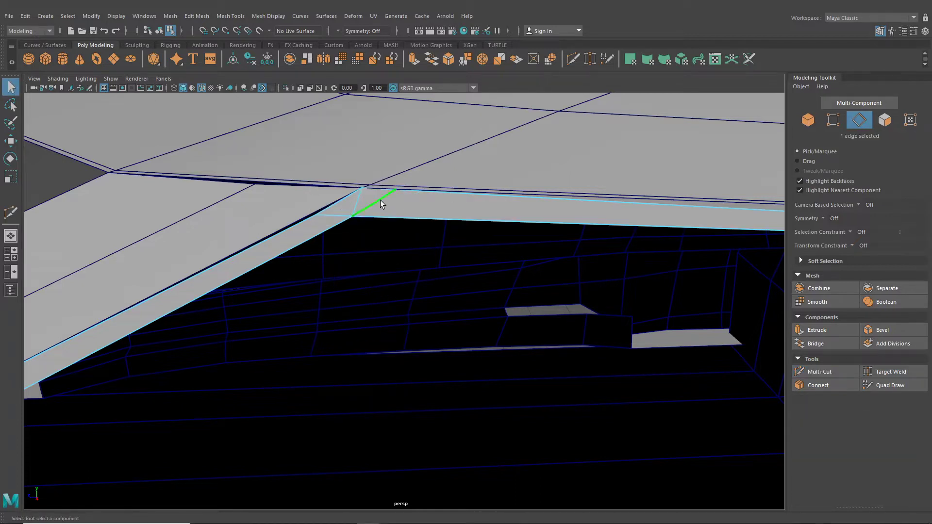
pyautogui.hotkey('ctrl', 'Delete')
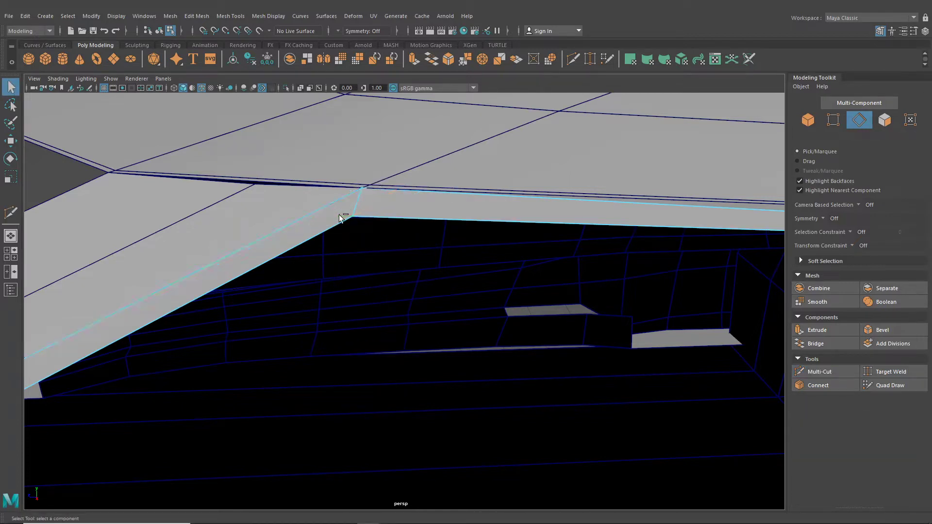
# Step: Select the side window frame's inner border edge loop and extrude it
pyautogui.scroll(-10, 377, 254)
pyautogui.keyDown('alt'); pyautogui.moveTo(402, 287); pyautogui.dragTo(396, 308); pyautogui.keyUp('alt')
pyautogui.scroll(5, 448, 273)
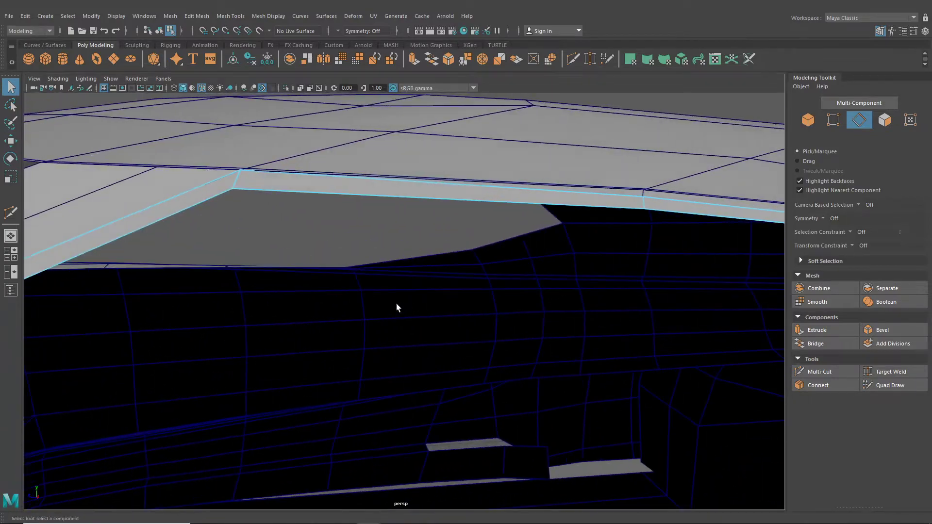
pyautogui.scroll(-5, 438, 212)
pyautogui.moveTo(385, 250); pyautogui.dragTo(385, 220, button='right')
pyautogui.doubleClick(389, 249)
pyautogui.keyDown('alt'); pyautogui.moveTo(389, 249); pyautogui.dragTo(489, 270); pyautogui.keyUp('alt')
pyautogui.hotkey('ctrl', 'e')
pyautogui.scroll(4, 506, 272)
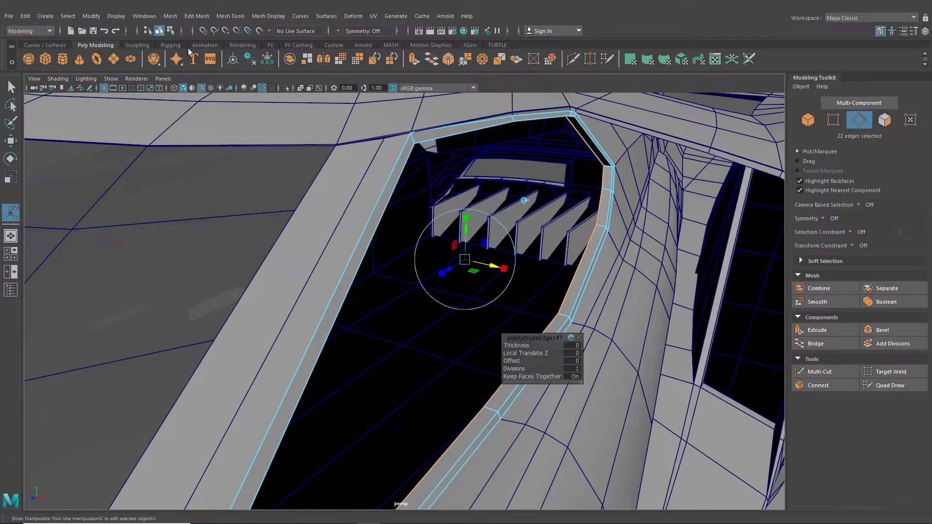
# Step: Select the side window frame as an object and assign the existing dark Lambert material to it in Hypershade
pyautogui.click(159, 31)
pyautogui.press('f')
pyautogui.click(242, 131)
pyautogui.keyDown('alt'); pyautogui.moveTo(492, 267); pyautogui.dragTo(538, 148); pyautogui.keyUp('alt')
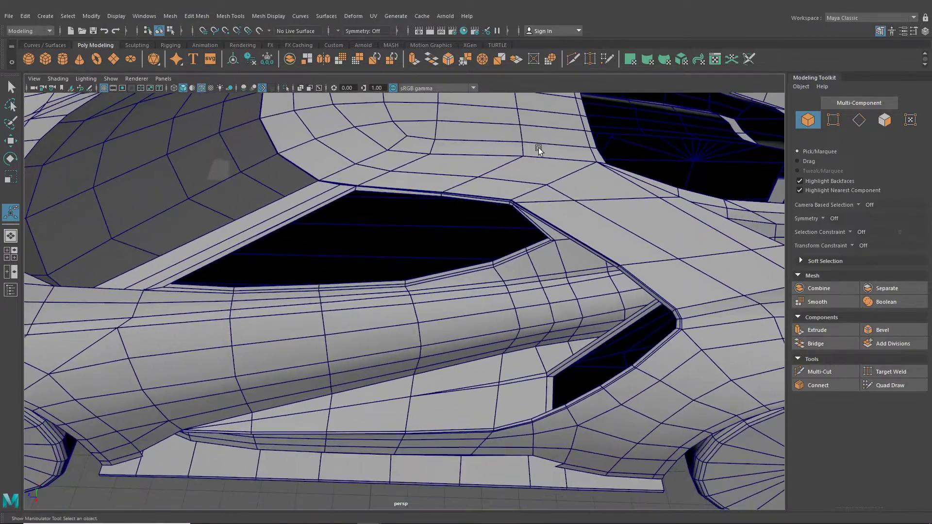
pyautogui.click(464, 31)
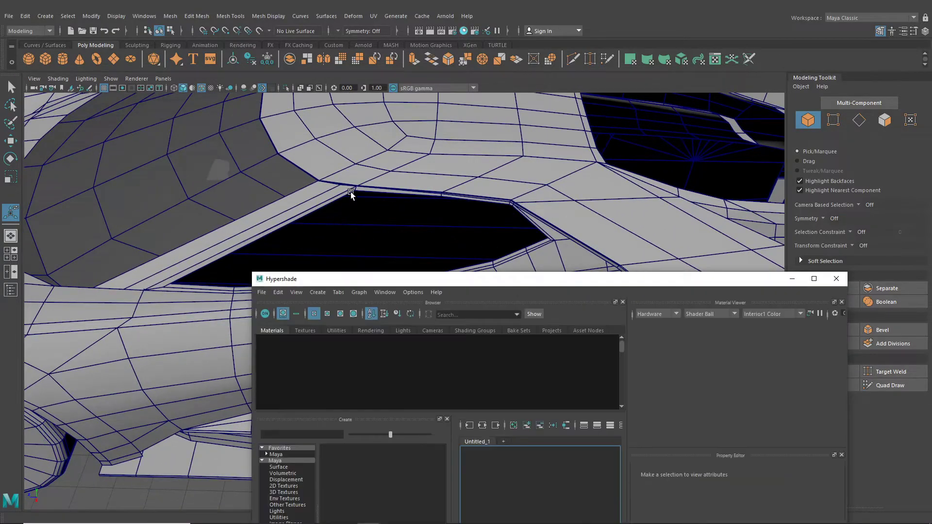
pyautogui.doubleClick(351, 191)
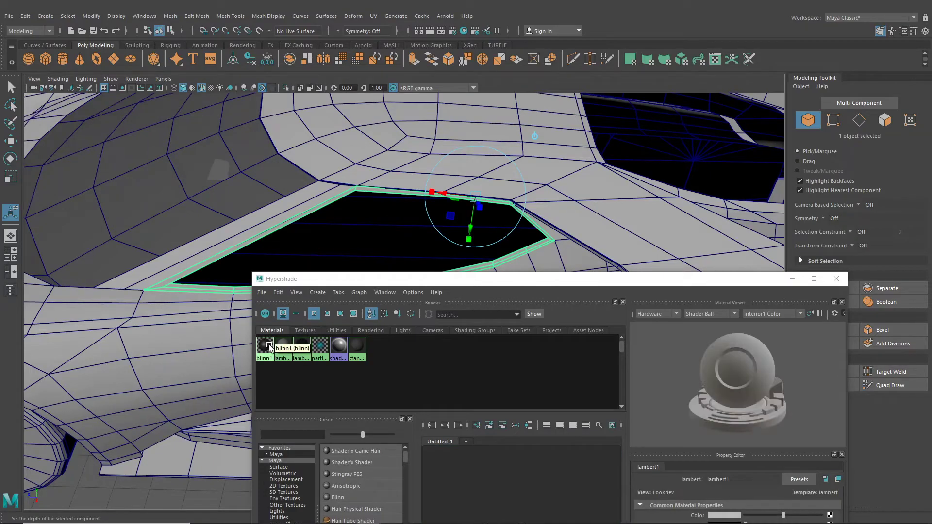
pyautogui.rightClick(270, 347)
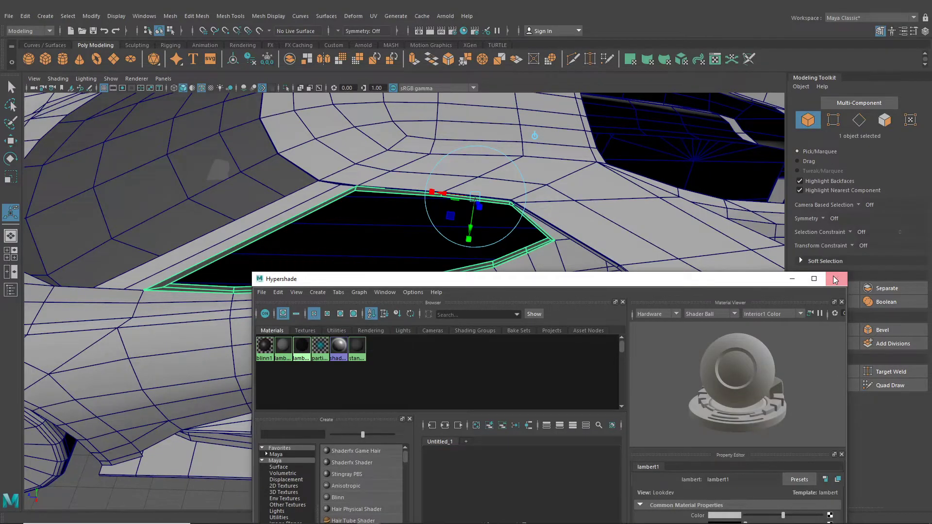
pyautogui.click(835, 281)
# Step: Preview the car body and the side window frame smoothed and examine how the frame fits its opening
pyautogui.keyDown('alt'); pyautogui.moveTo(531, 218); pyautogui.dragTo(485, 245); pyautogui.keyUp('alt')
pyautogui.scroll(3, 471, 245)
pyautogui.click(459, 246)
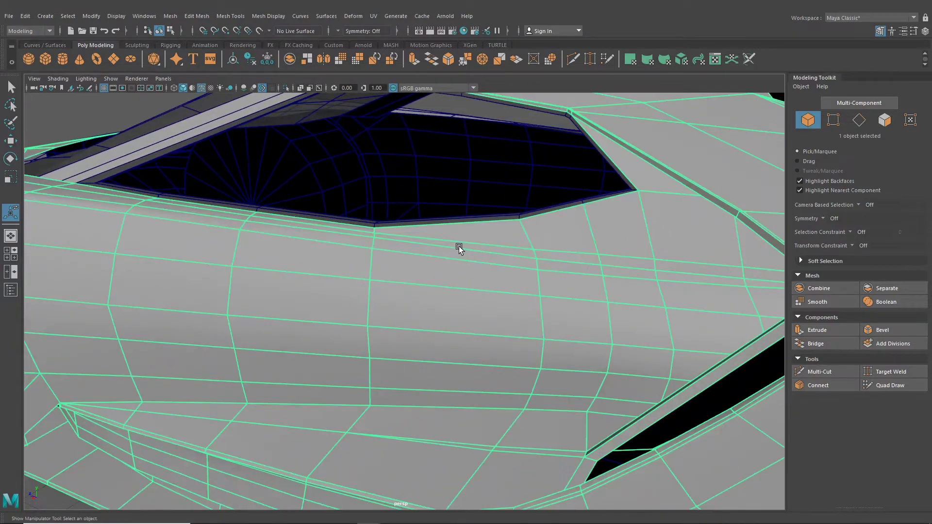
pyautogui.press('3')
pyautogui.click(441, 224)
pyautogui.press('3')
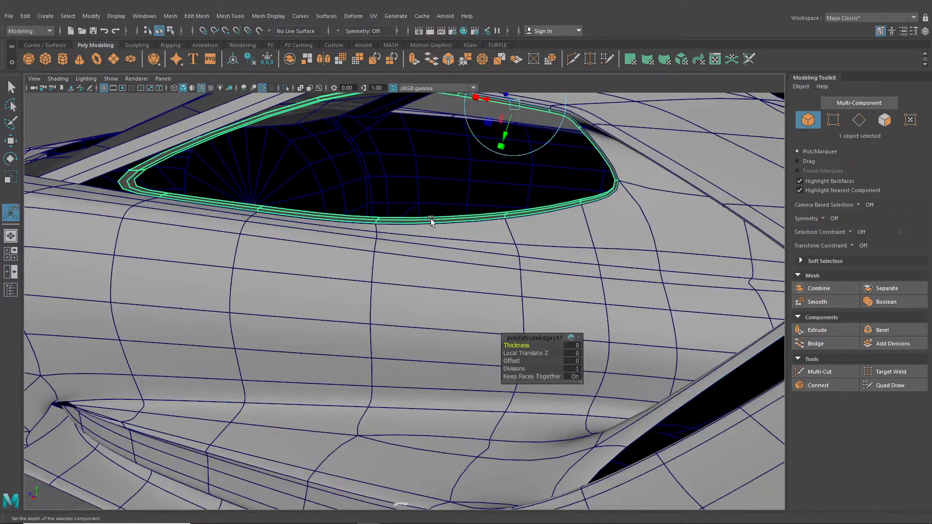
pyautogui.keyDown('alt'); pyautogui.moveTo(431, 222); pyautogui.dragTo(558, 258); pyautogui.keyUp('alt')
pyautogui.click(200, 135)
pyautogui.scroll(3, 335, 209)
pyautogui.scroll(-3, 578, 254)
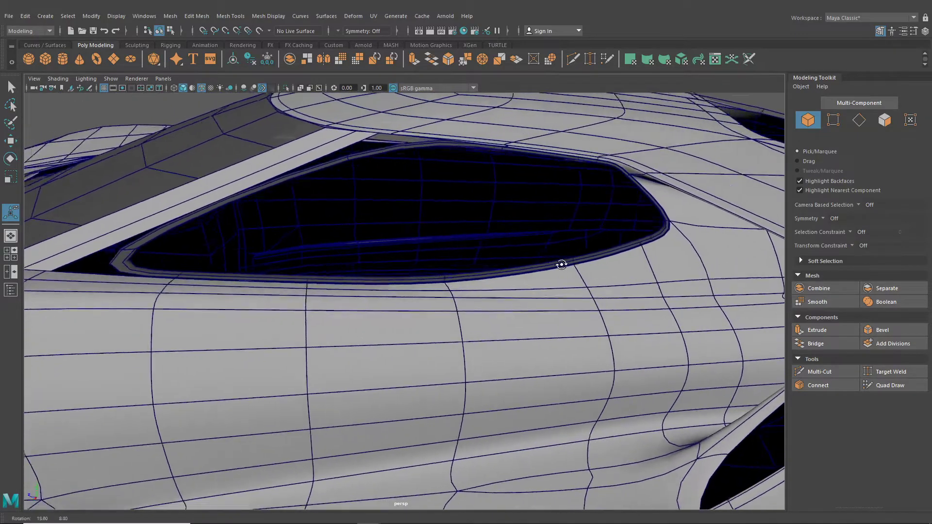
pyautogui.scroll(2, 573, 267)
# Step: Return the car body and the window frame to unsmoothed display
pyautogui.click(590, 276)
pyautogui.press('1')
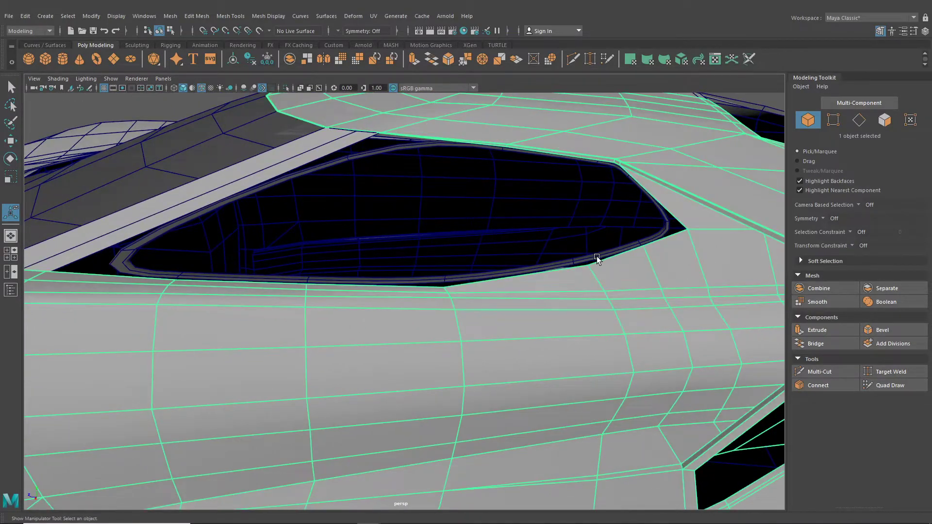
pyautogui.click(597, 258)
pyautogui.press('1')
# Step: In the side view, move the window frame's upper rear corner vertices onto the blueprint's window outline
pyautogui.click(11, 253)
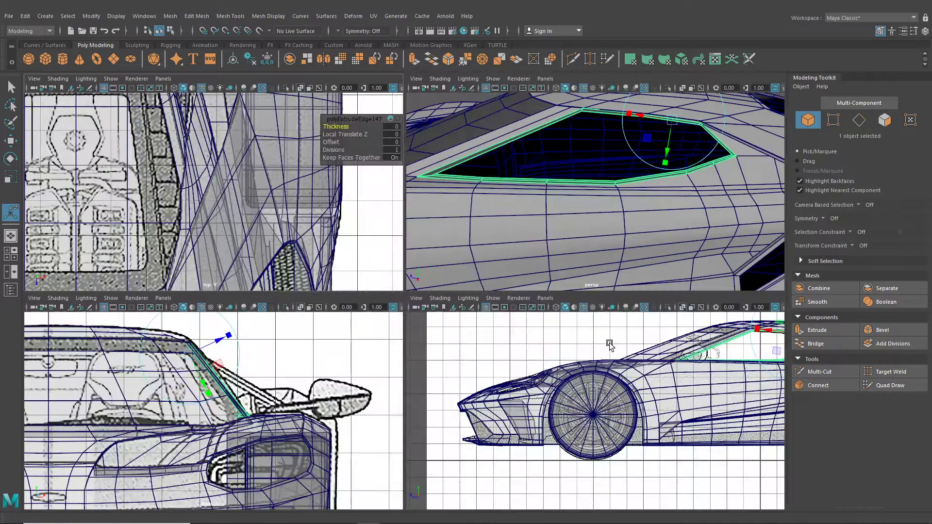
pyautogui.press('space')
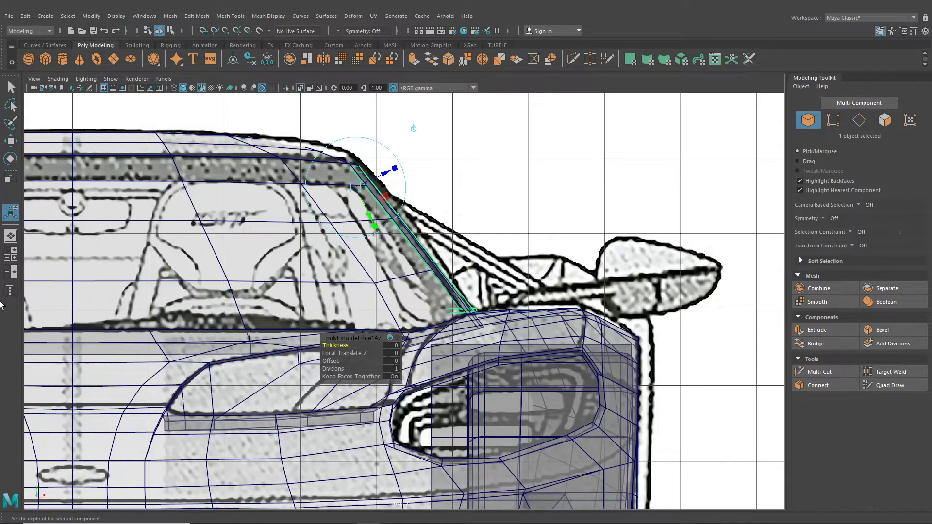
pyautogui.click(11, 256)
pyautogui.press('space')
pyautogui.keyDown('alt'); pyautogui.moveTo(233, 378); pyautogui.dragTo(606, 430, button='middle'); pyautogui.keyUp('alt')
pyautogui.scroll(3, 606, 430)
pyautogui.scroll(6, 506, 302)
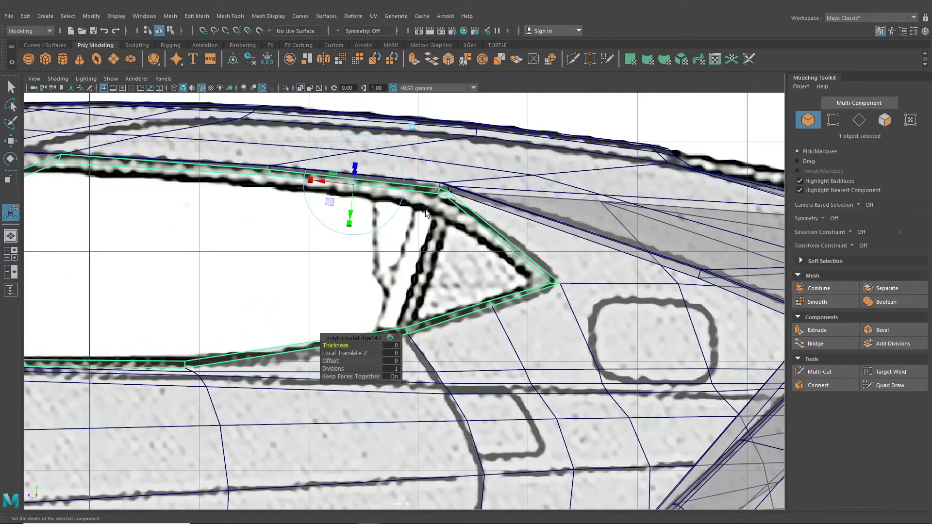
pyautogui.moveTo(437, 189); pyautogui.dragTo(408, 192, button='right')
pyautogui.keyDown('alt'); pyautogui.moveTo(448, 199); pyautogui.dragTo(450, 211, button='middle'); pyautogui.keyUp('alt')
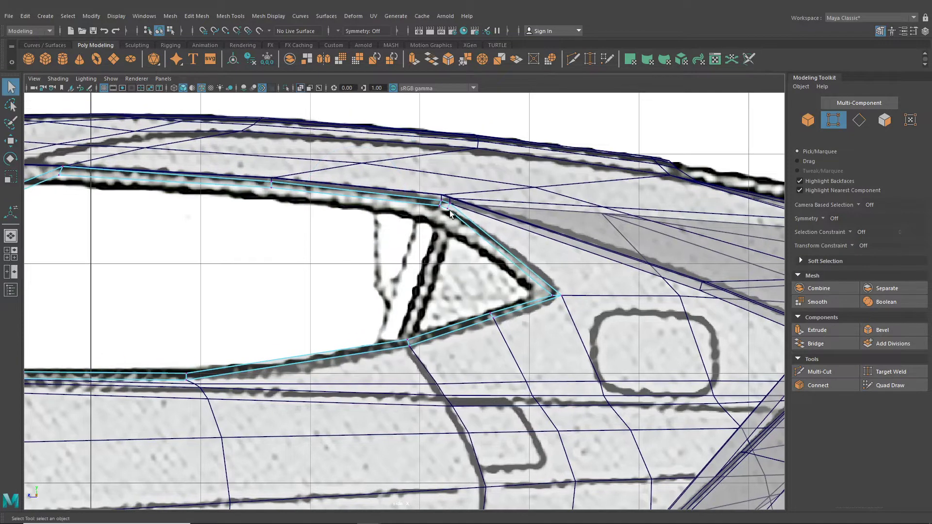
pyautogui.click(11, 141)
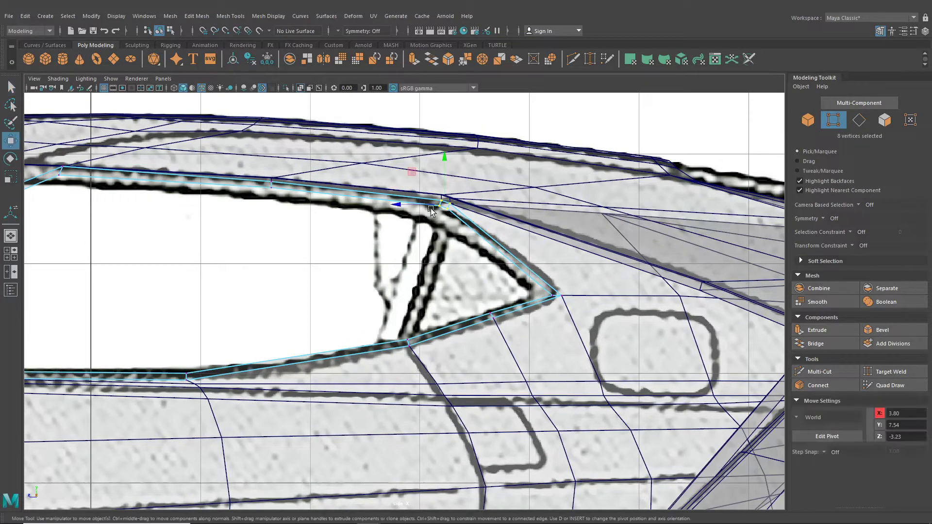
pyautogui.moveTo(443, 210); pyautogui.dragTo(439, 217)
pyautogui.scroll(2, 468, 236)
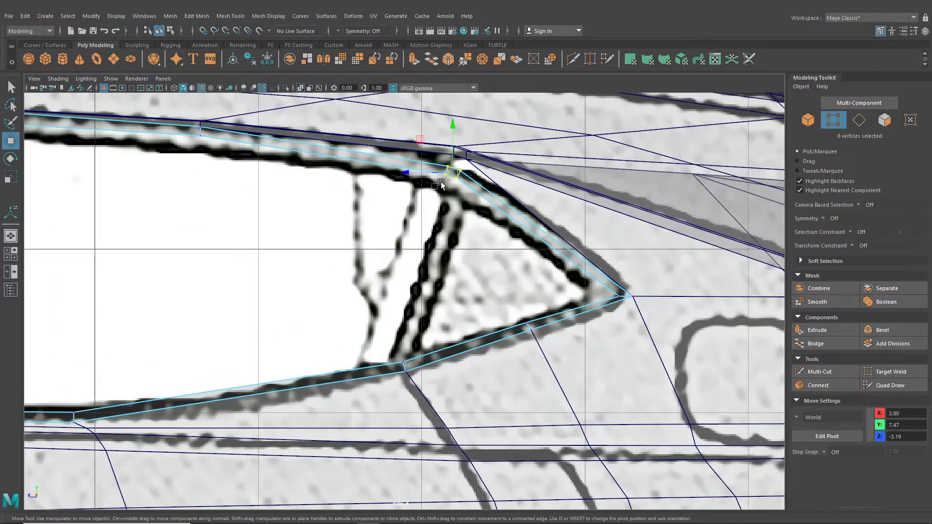
pyautogui.moveTo(451, 178)
pyautogui.mouseDown()
pyautogui.moveTo(444, 190)
pyautogui.moveTo(456, 194)
pyautogui.moveTo(446, 178)
pyautogui.moveTo(439, 189)
pyautogui.mouseUp()
# Step: Align the frame's inner vertices along the lower rear edge and at the rear tip with the blueprint
pyautogui.press('F8')
pyautogui.press('F8')
pyautogui.keyDown('alt'); pyautogui.moveTo(488, 269); pyautogui.dragTo(520, 226, button='middle'); pyautogui.keyUp('alt')
pyautogui.moveTo(431, 312)
pyautogui.mouseDown()
pyautogui.moveTo(441, 321)
pyautogui.moveTo(436, 316)
pyautogui.mouseUp()
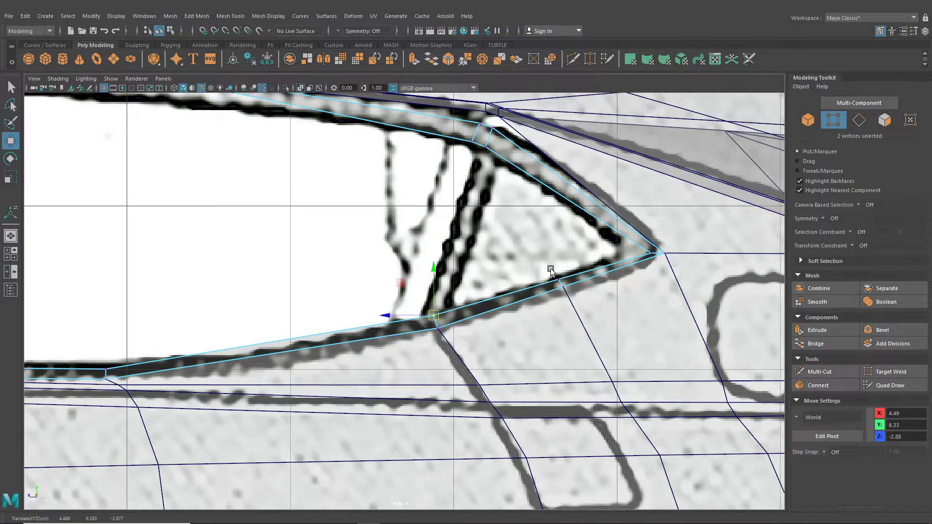
pyautogui.press('F8')
pyautogui.press('F8')
pyautogui.moveTo(557, 273); pyautogui.dragTo(560, 282)
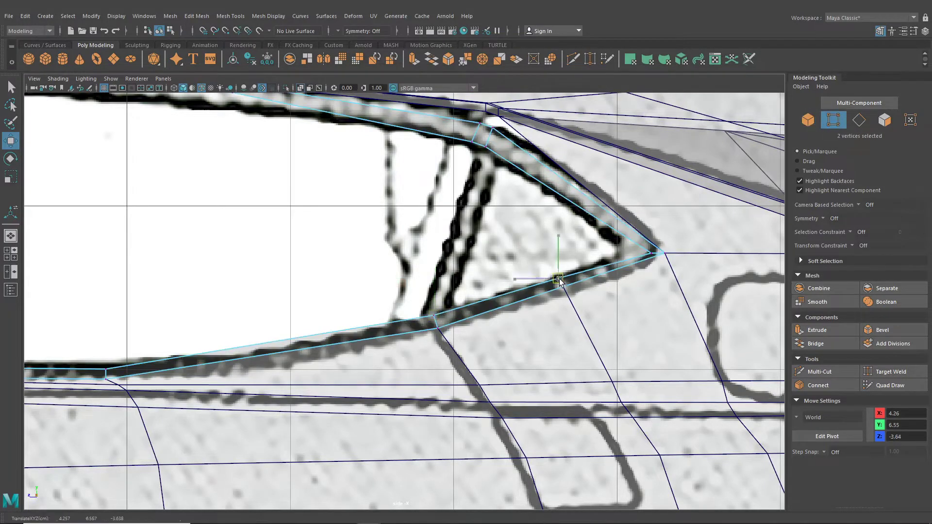
pyautogui.moveTo(641, 246)
pyautogui.mouseDown()
pyautogui.moveTo(655, 259)
pyautogui.moveTo(626, 249)
pyautogui.mouseUp()
# Step: Adjust the height of the frame's inner vertices on the lower edge to follow the blueprint's window line
pyautogui.scroll(5, 423, 311)
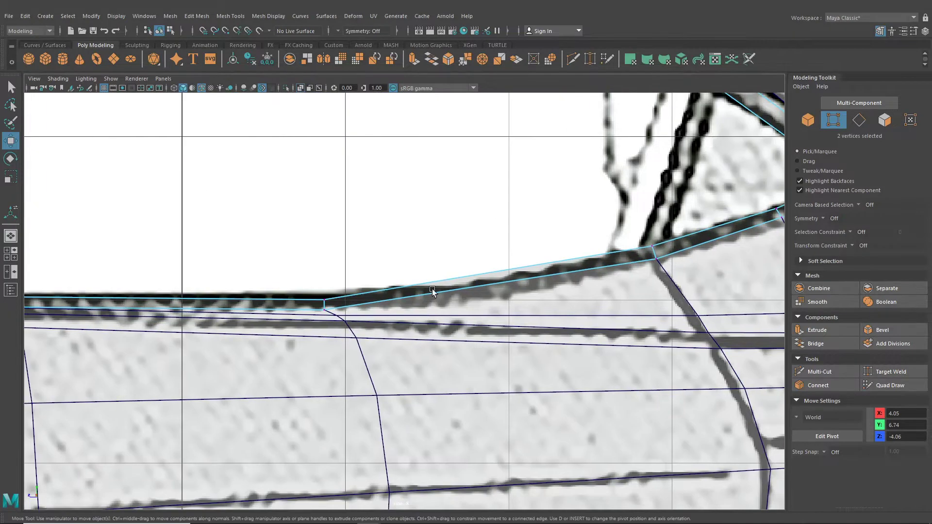
pyautogui.moveTo(485, 322); pyautogui.dragTo(485, 324)
pyautogui.moveTo(478, 308); pyautogui.dragTo(478, 306)
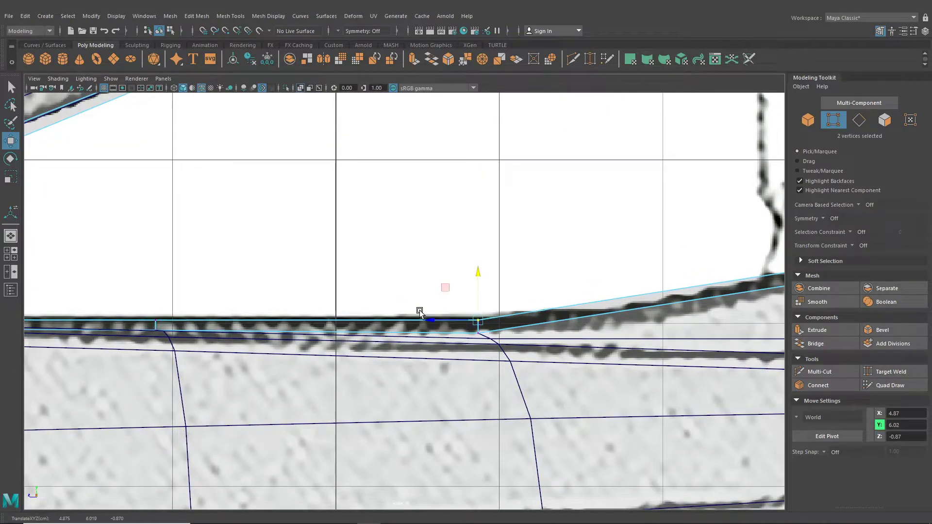
# Step: Lower the frame's inner vertices at the upper front corner and along the top edge to the blueprint outline
pyautogui.keyDown('alt'); pyautogui.moveTo(215, 318); pyautogui.dragTo(490, 310, button='middle'); pyautogui.keyUp('alt')
pyautogui.keyDown('alt'); pyautogui.moveTo(411, 301); pyautogui.dragTo(349, 453, button='middle'); pyautogui.keyUp('alt')
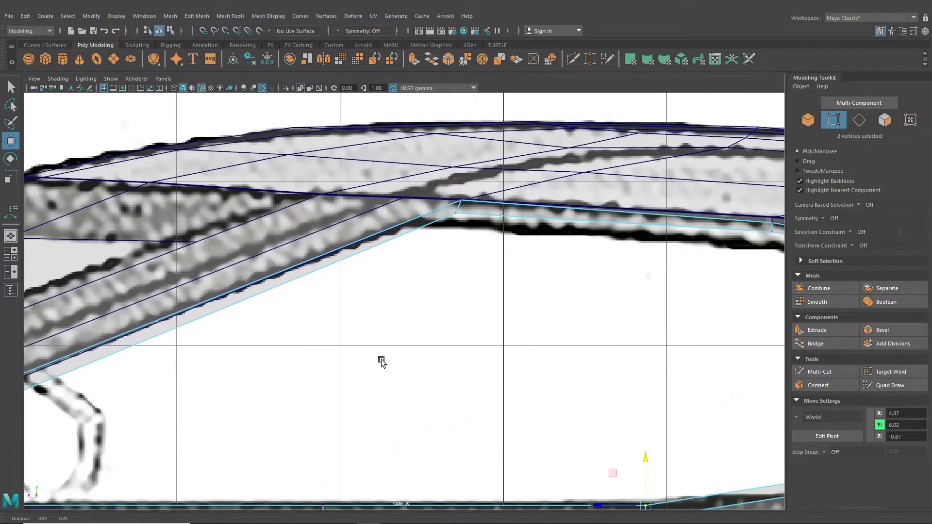
pyautogui.moveTo(446, 208); pyautogui.dragTo(445, 214)
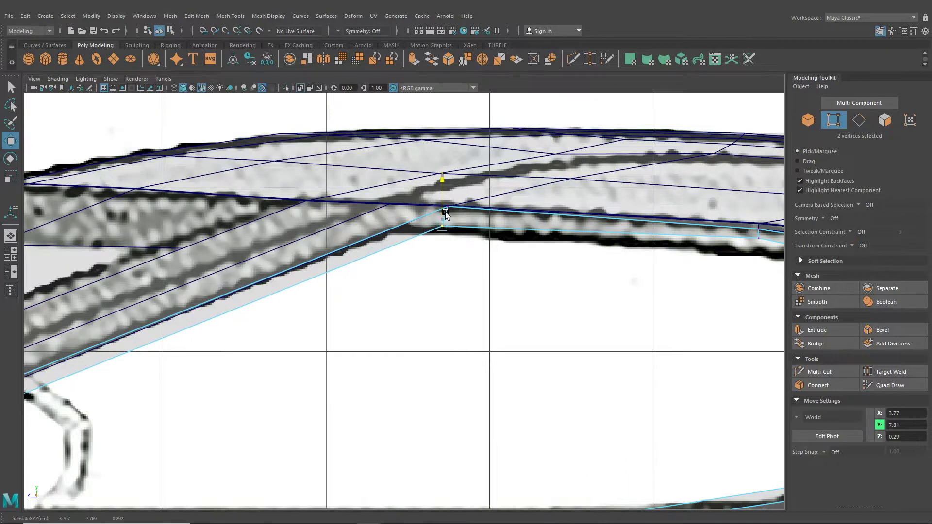
pyautogui.keyDown('alt'); pyautogui.moveTo(482, 235); pyautogui.dragTo(204, 234, button='middle'); pyautogui.keyUp('alt')
pyautogui.moveTo(477, 233)
pyautogui.mouseDown()
pyautogui.moveTo(491, 243)
pyautogui.moveTo(480, 249)
pyautogui.mouseUp()
# Step: In the perspective view, extrude the car body's border edges above the window's upper rear corner downward to cover the gap
pyautogui.click(11, 236)
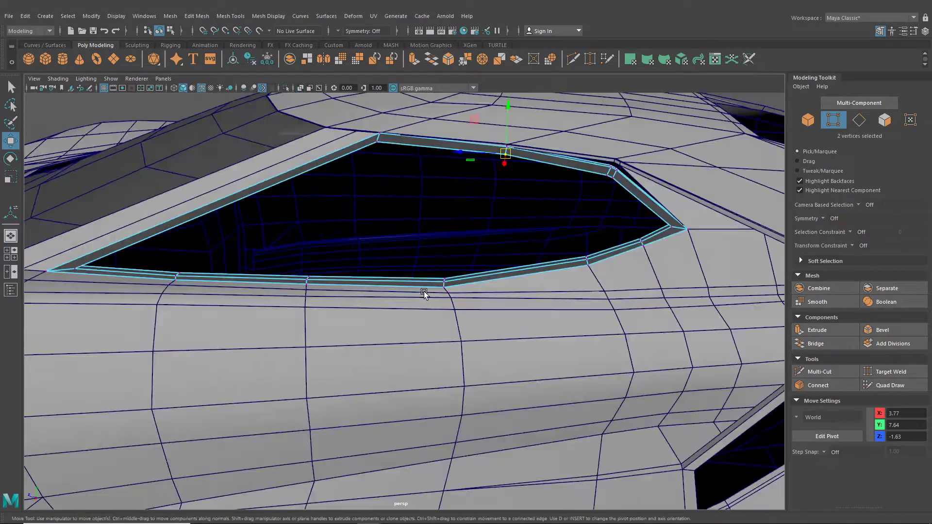
pyautogui.keyDown('alt'); pyautogui.moveTo(424, 291); pyautogui.dragTo(454, 207); pyautogui.keyUp('alt')
pyautogui.scroll(3, 496, 257)
pyautogui.click(426, 171)
pyautogui.moveTo(412, 171); pyautogui.dragTo(412, 147, button='right')
pyautogui.click(424, 187)
pyautogui.keyDown('alt'); pyautogui.moveTo(424, 188); pyautogui.dragTo(485, 202); pyautogui.keyUp('alt')
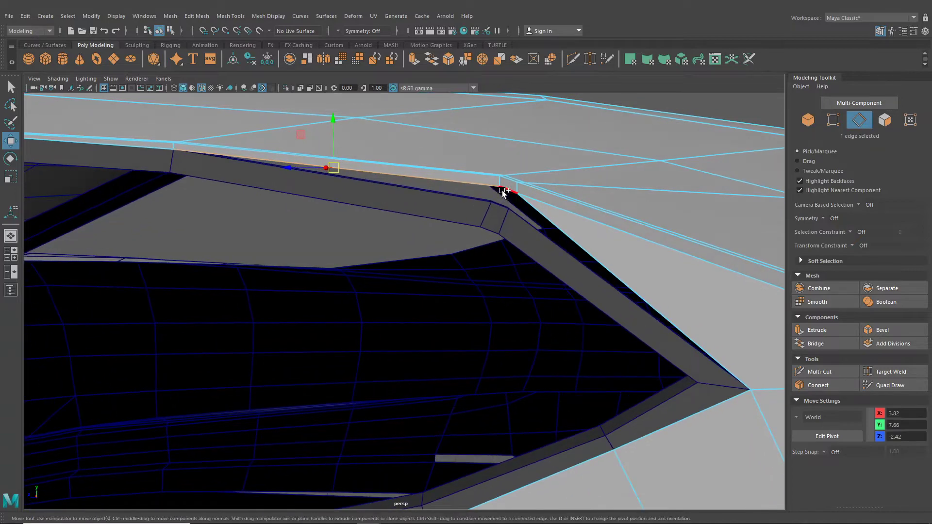
pyautogui.keyDown('shift'); pyautogui.click(533, 215); pyautogui.keyUp('shift')
pyautogui.hotkey('ctrl', 'e')
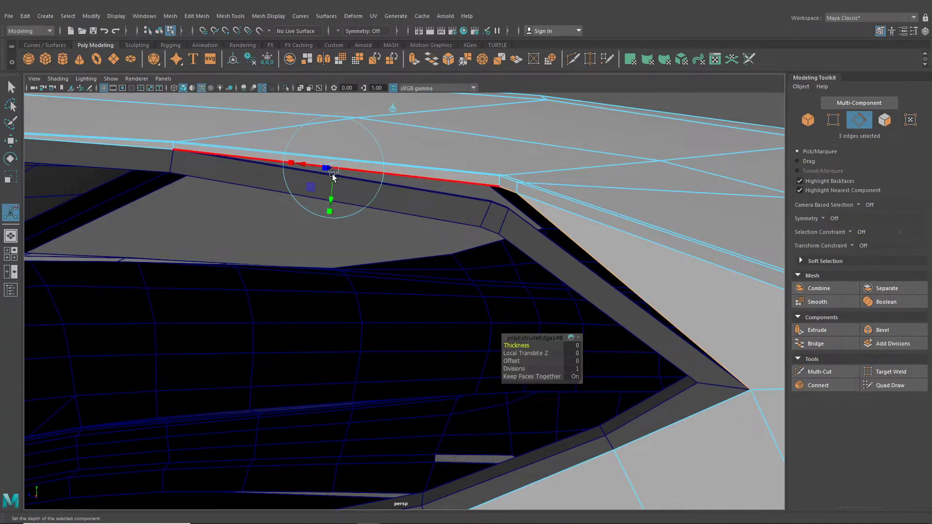
pyautogui.moveTo(325, 183); pyautogui.dragTo(328, 256)
pyautogui.keyDown('alt'); pyautogui.moveTo(406, 260); pyautogui.dragTo(364, 256, button='middle'); pyautogui.keyUp('alt')
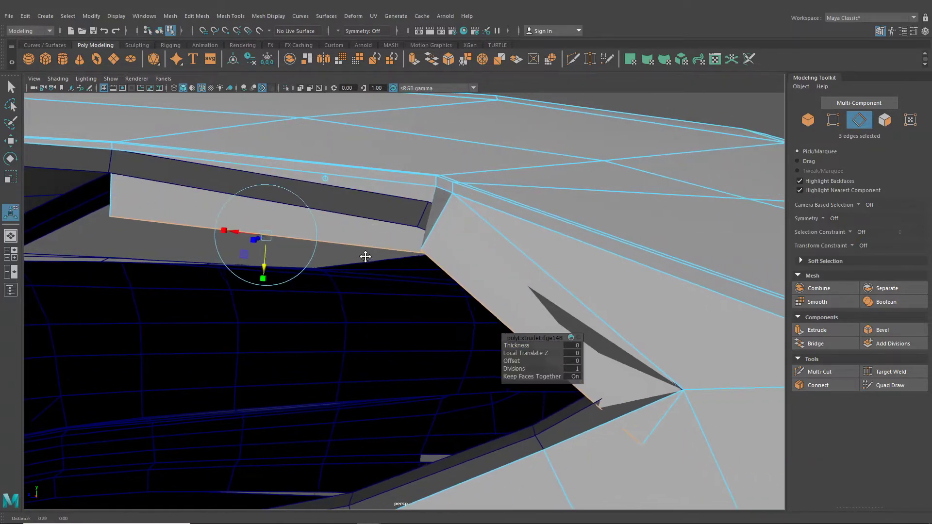
# Step: Target-weld the extruded strip's two end vertices to the body vertices at the window's rear tip and top edge
pyautogui.moveTo(456, 229); pyautogui.dragTo(416, 234, button='right')
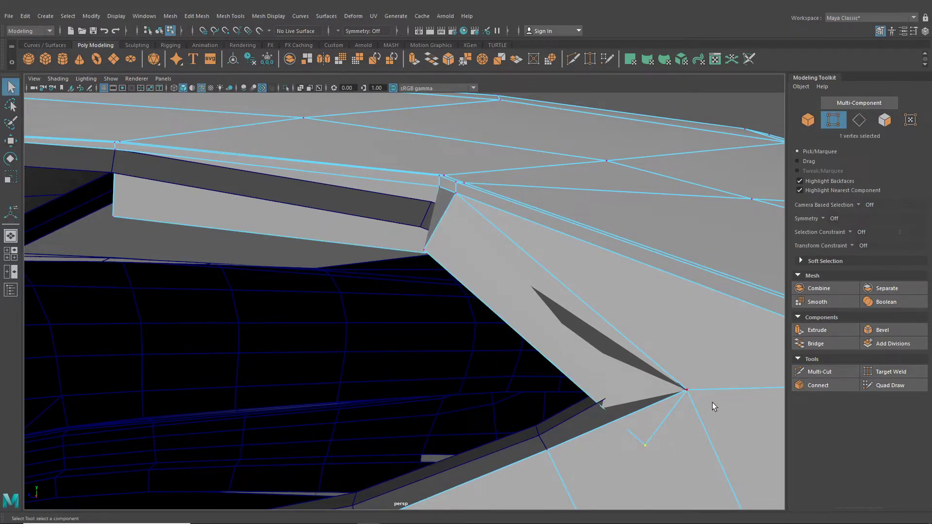
pyautogui.press('g')
pyautogui.moveTo(682, 398); pyautogui.dragTo(685, 396)
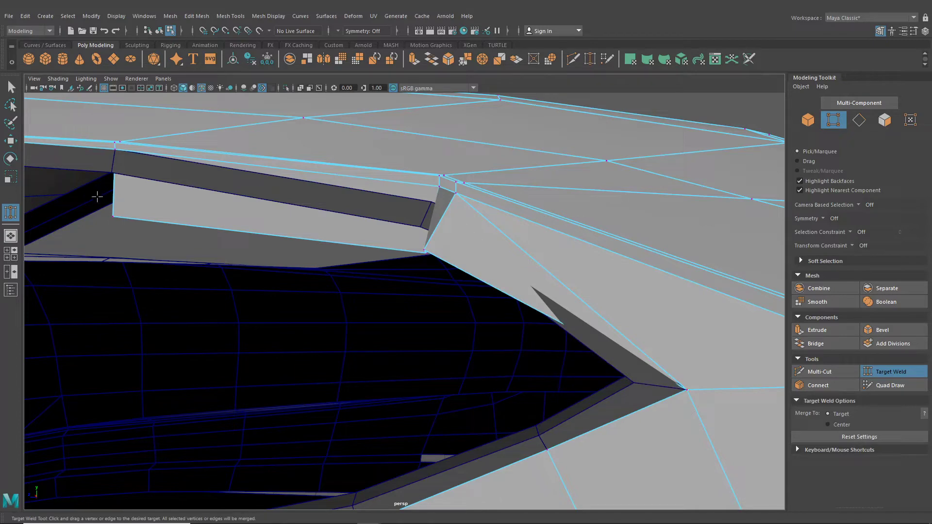
pyautogui.moveTo(118, 148); pyautogui.dragTo(118, 149)
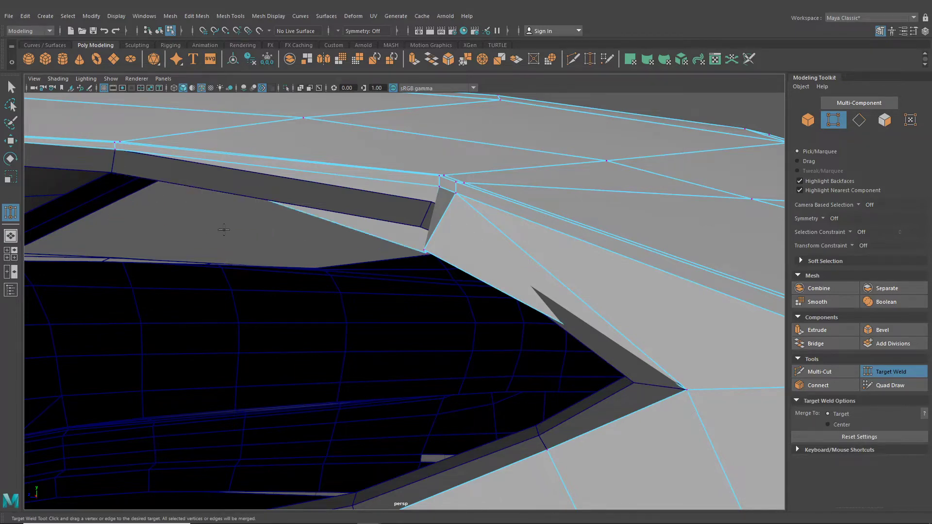
# Step: Snap the extruded strip's two lower corner vertices to the window frame's outer vertices at the upper rear corner
pyautogui.keyDown('alt'); pyautogui.moveTo(225, 229); pyautogui.dragTo(147, 191); pyautogui.keyUp('alt')
pyautogui.click(11, 142)
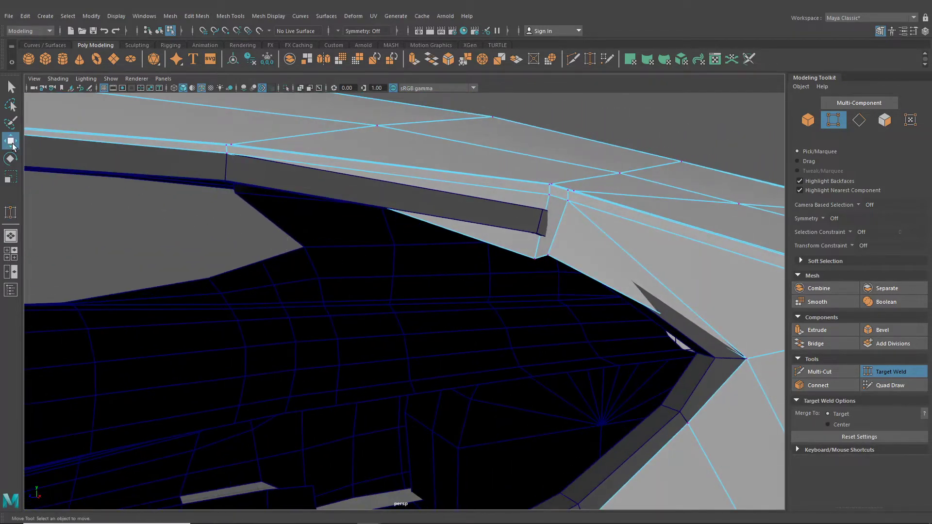
pyautogui.keyDown('alt'); pyautogui.moveTo(384, 190); pyautogui.dragTo(304, 222, button='middle'); pyautogui.keyUp('alt')
pyautogui.keyDown('alt'); pyautogui.moveTo(304, 223); pyautogui.dragTo(476, 314, button='right'); pyautogui.keyUp('alt')
pyautogui.click(491, 286)
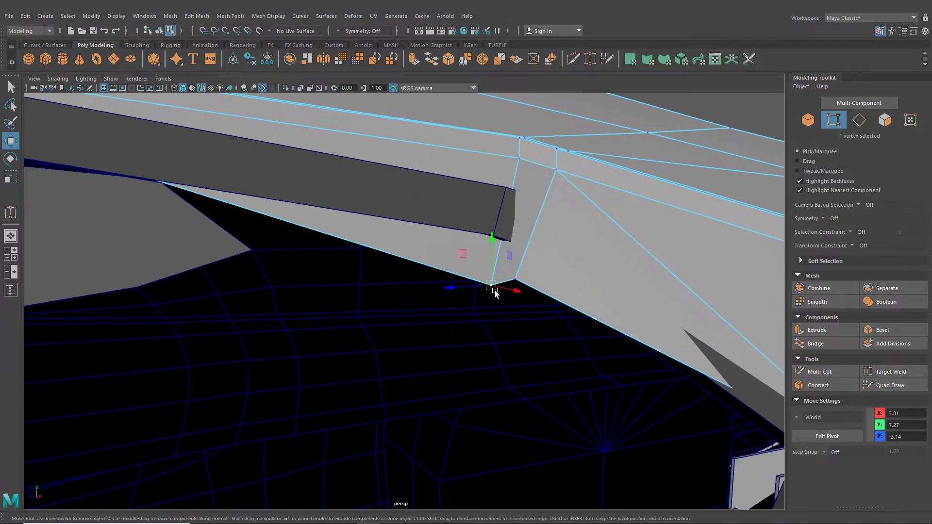
pyautogui.moveTo(491, 286); pyautogui.dragTo(505, 188)
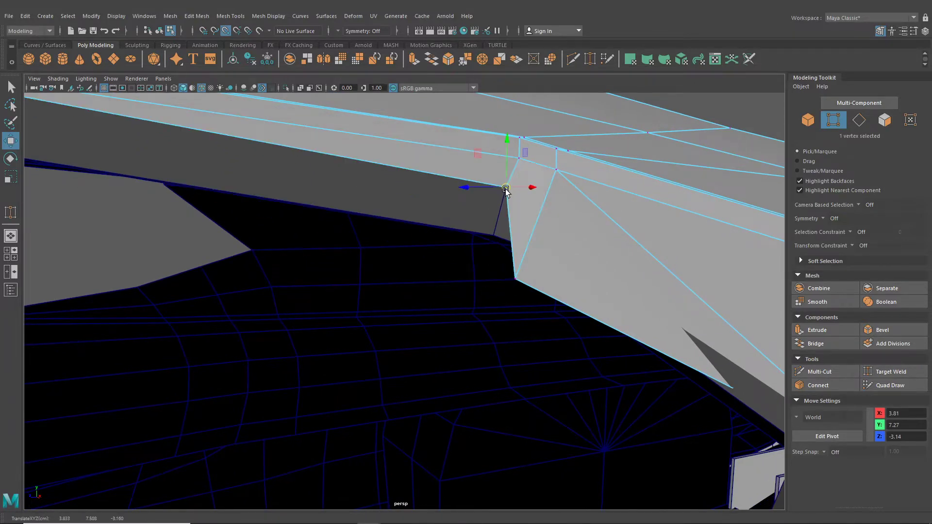
pyautogui.click(516, 281)
pyautogui.moveTo(516, 283); pyautogui.dragTo(546, 201)
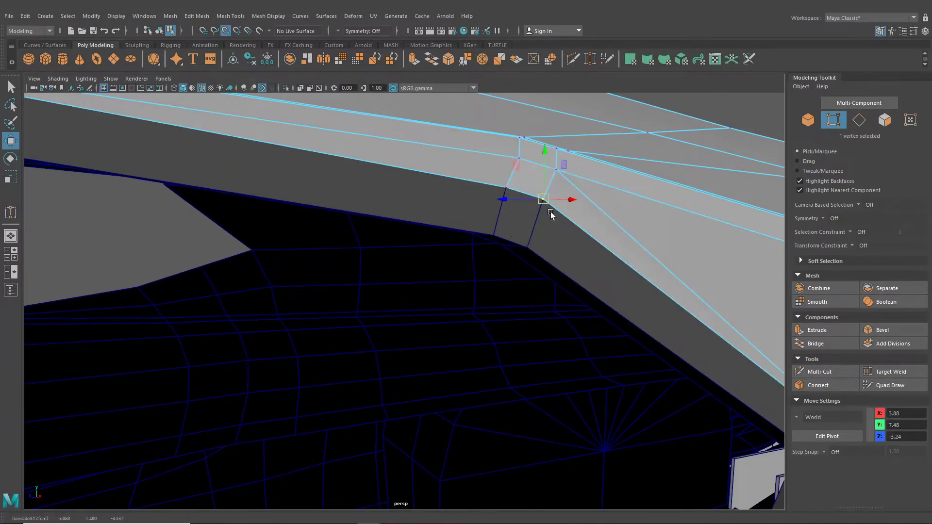
# Step: In the side view, select the frame's vertices at the upper rear corner and move them to the blueprint outline
pyautogui.scroll(-7, 551, 213)
pyautogui.keyDown('alt'); pyautogui.moveTo(551, 277); pyautogui.dragTo(514, 274); pyautogui.keyUp('alt')
pyautogui.keyDown('alt'); pyautogui.moveTo(491, 280); pyautogui.dragTo(516, 271, button='middle'); pyautogui.keyUp('alt')
pyautogui.click(9, 254)
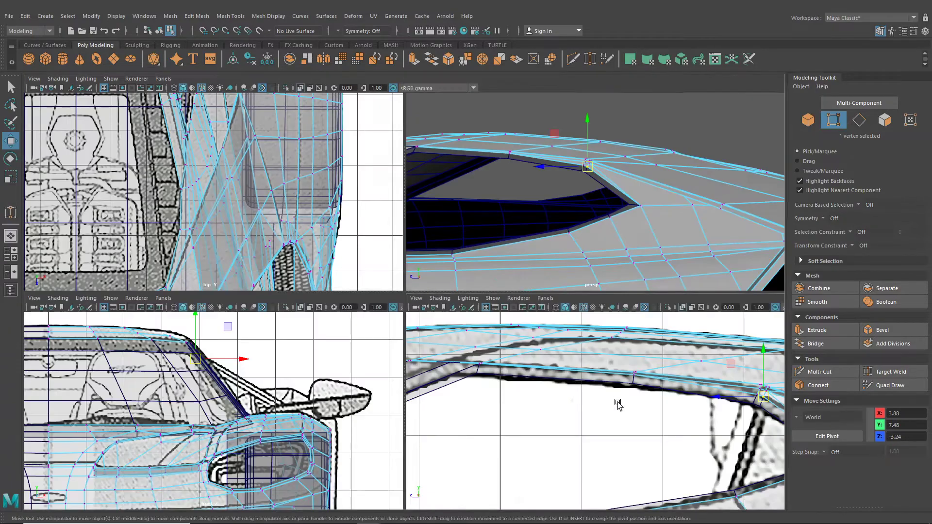
pyautogui.press('space')
pyautogui.keyDown('alt'); pyautogui.moveTo(618, 404); pyautogui.dragTo(400, 348, button='middle'); pyautogui.keyUp('alt')
pyautogui.scroll(3, 399, 348)
pyautogui.click(567, 232)
pyautogui.moveTo(567, 234); pyautogui.dragTo(505, 235, button='right')
pyautogui.moveTo(558, 223); pyautogui.dragTo(588, 244)
pyautogui.moveTo(519, 192); pyautogui.dragTo(517, 216)
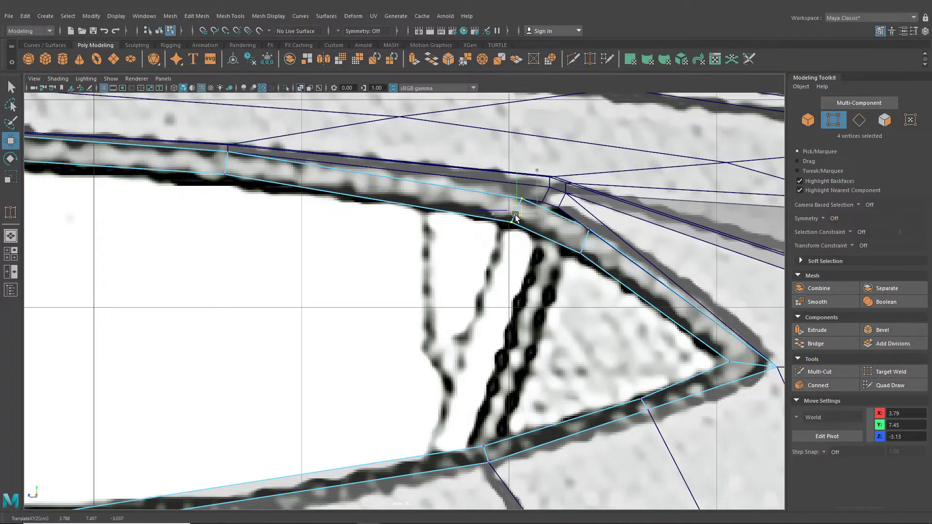
# Step: In the perspective view, shift the frame's vertex pair just behind the upper rear corner sideways to smooth the frame's curve
pyautogui.click(11, 236)
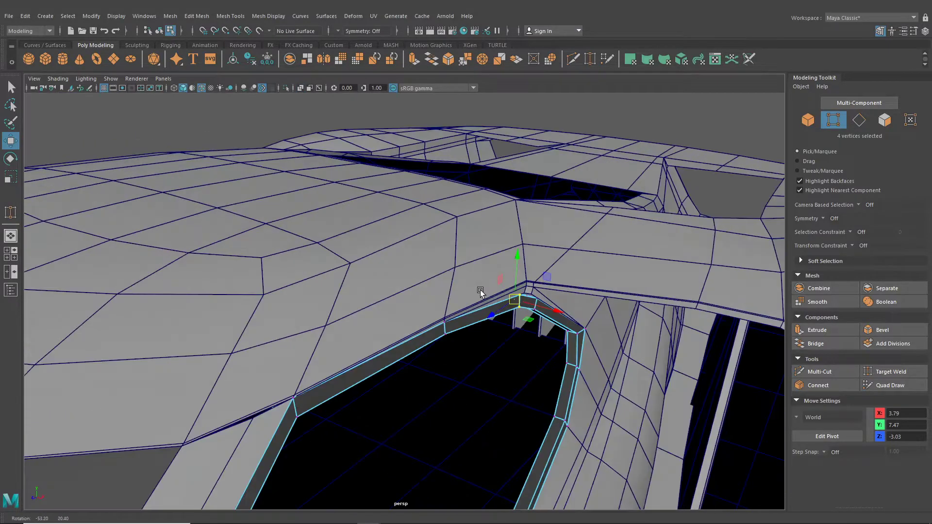
pyautogui.keyDown('alt'); pyautogui.moveTo(481, 292); pyautogui.dragTo(429, 314); pyautogui.keyUp('alt')
pyautogui.scroll(4, 432, 315)
pyautogui.keyDown('alt'); pyautogui.moveTo(430, 313); pyautogui.dragTo(403, 341, button='middle'); pyautogui.keyUp('alt')
pyautogui.scroll(3, 403, 341)
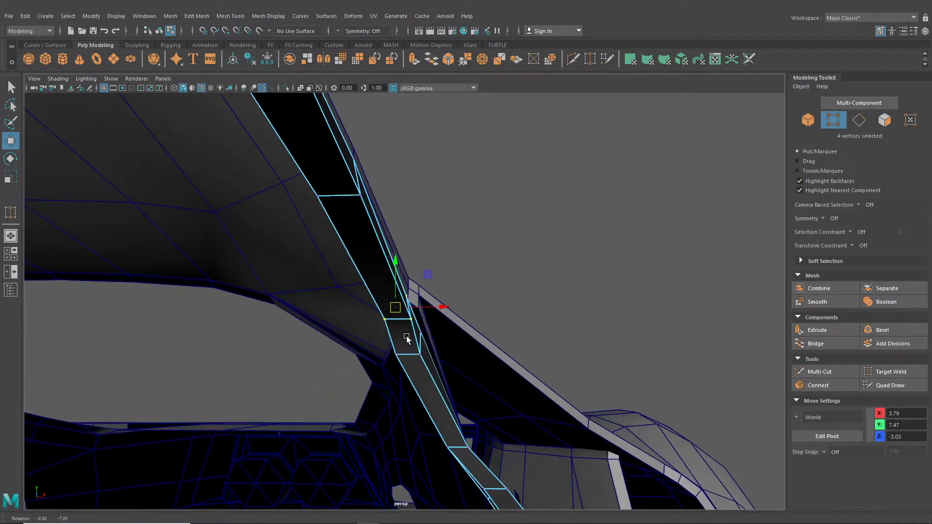
pyautogui.click(421, 355)
pyautogui.keyDown('shift'); pyautogui.click(396, 358); pyautogui.keyUp('shift')
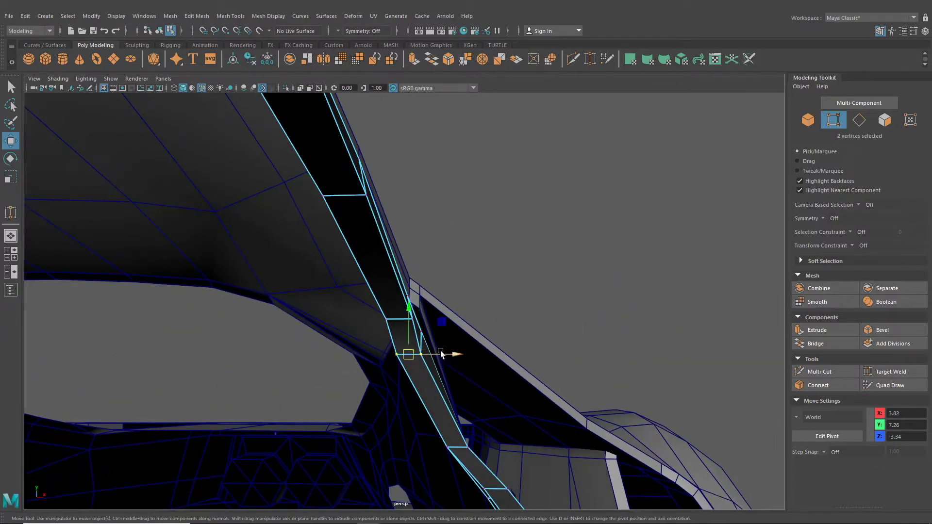
pyautogui.moveTo(446, 354); pyautogui.dragTo(445, 355)
pyautogui.moveTo(445, 351); pyautogui.dragTo(363, 309)
# Step: Fit the body strip's corner vertices to the shifted frame and move the three body vertices above its rear end backward in the top view
pyautogui.moveTo(324, 244); pyautogui.dragTo(277, 245, button='right')
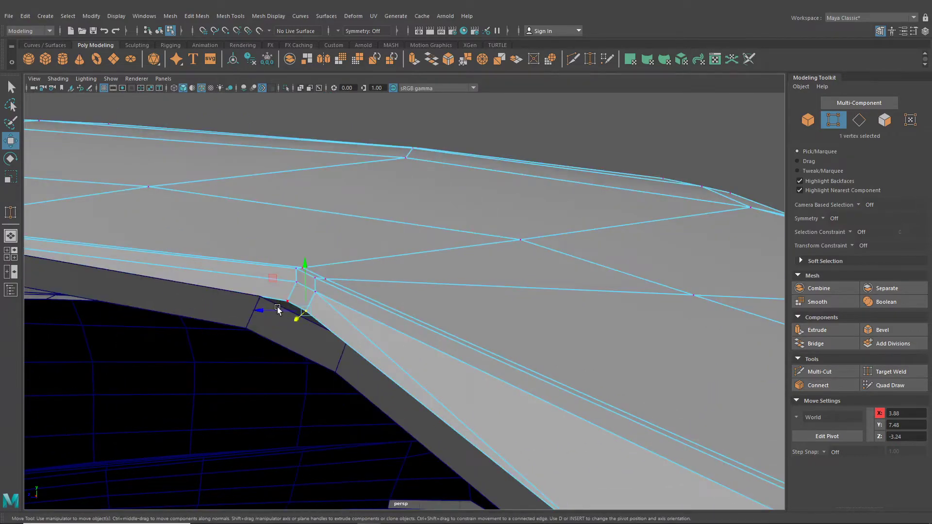
pyautogui.moveTo(289, 307); pyautogui.dragTo(357, 264)
pyautogui.press('space')
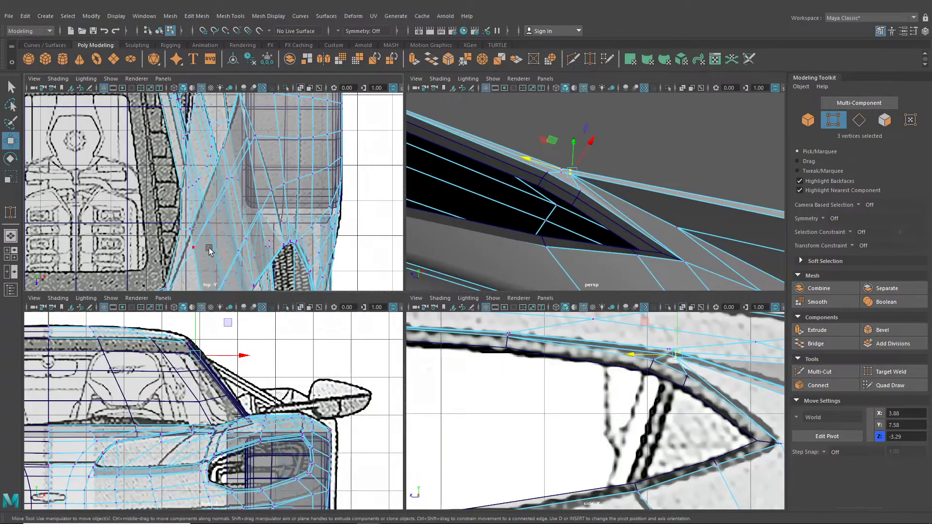
pyautogui.press('space')
pyautogui.scroll(8, 386, 183)
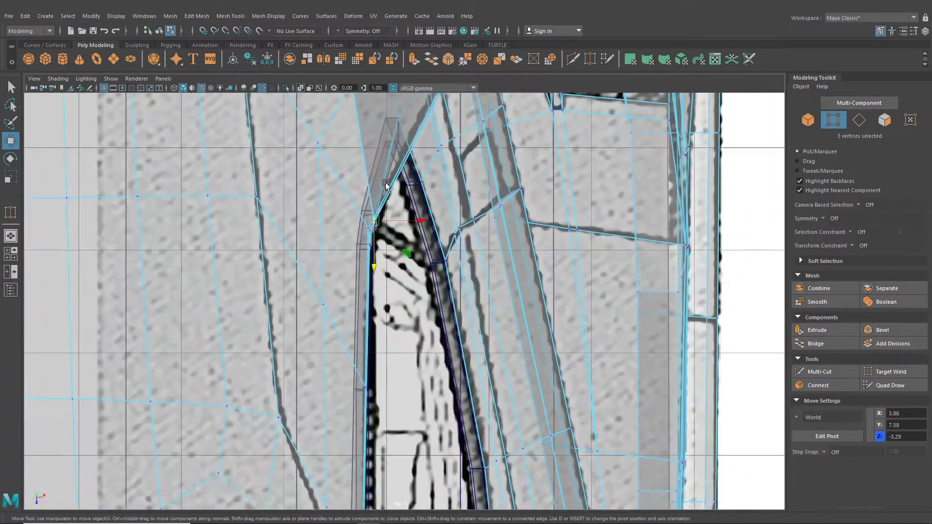
pyautogui.scroll(5, 386, 183)
pyautogui.moveTo(384, 311); pyautogui.dragTo(365, 294)
pyautogui.scroll(2, 376, 294)
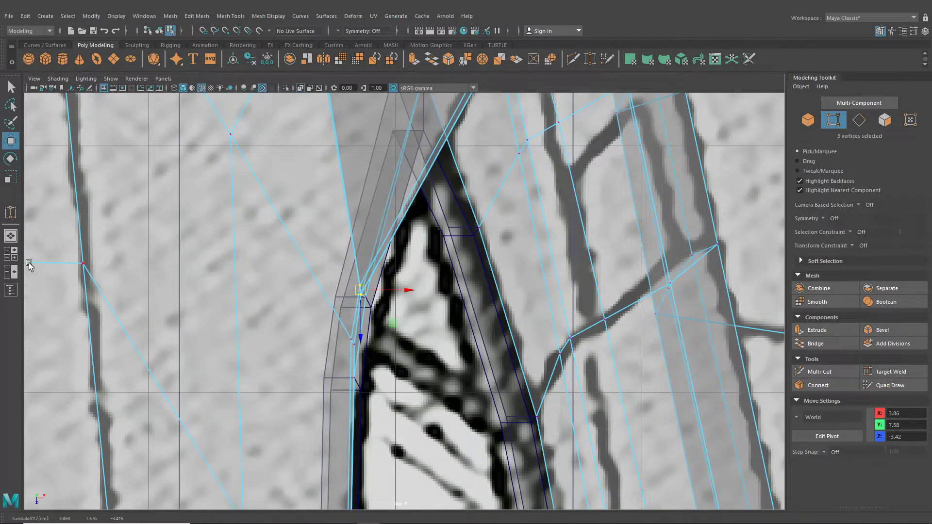
# Step: Move the three body vertices at the front end of the strip's corner forward and sideways to line up with the window frame
pyautogui.click(10, 236)
pyautogui.keyDown('alt'); pyautogui.moveTo(259, 254); pyautogui.dragTo(407, 319); pyautogui.keyUp('alt')
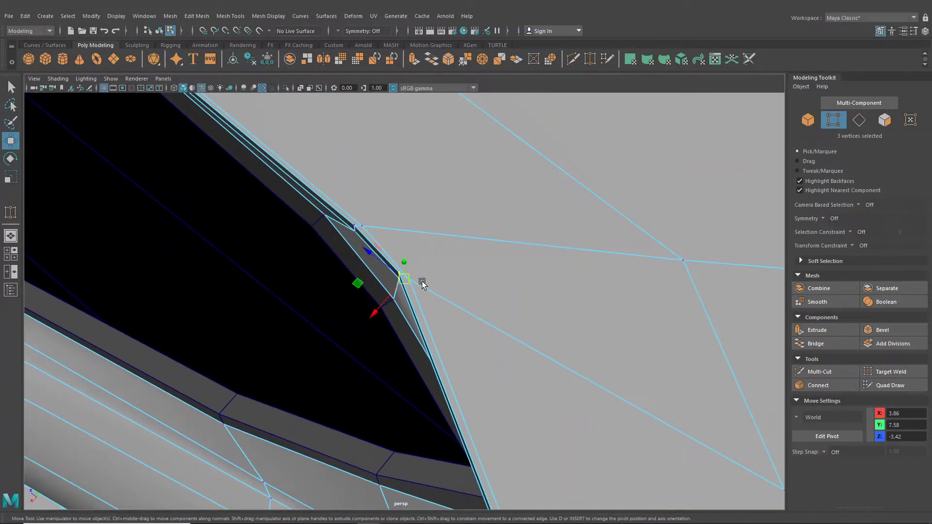
pyautogui.moveTo(389, 264); pyautogui.dragTo(354, 364)
pyautogui.moveTo(358, 299); pyautogui.dragTo(381, 331)
pyautogui.keyDown('alt'); pyautogui.moveTo(380, 331); pyautogui.dragTo(272, 310); pyautogui.keyUp('alt')
pyautogui.press('space')
pyautogui.scroll(3, 187, 229)
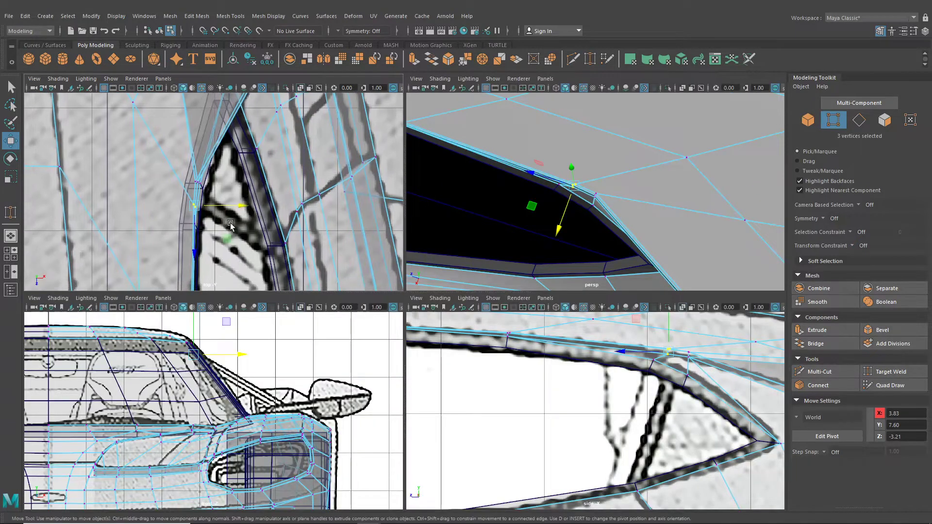
pyautogui.moveTo(188, 229); pyautogui.dragTo(170, 254)
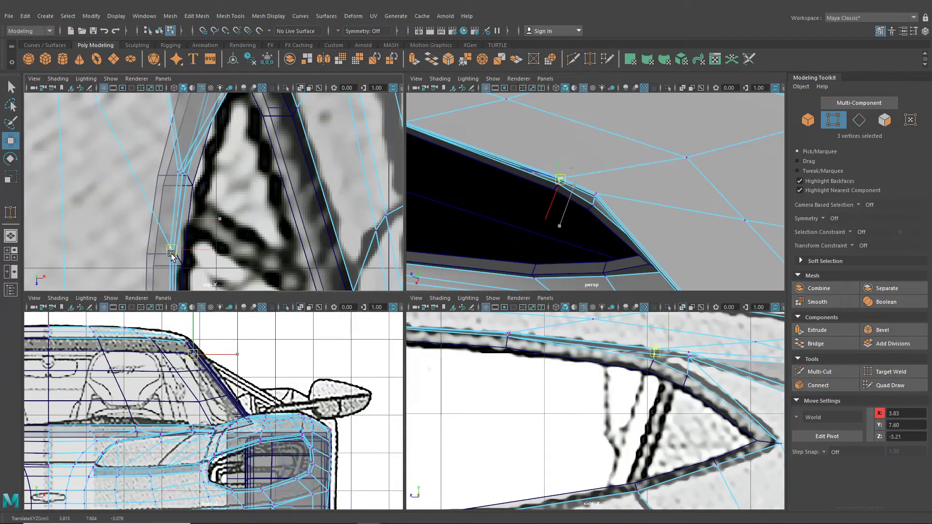
pyautogui.press('space')
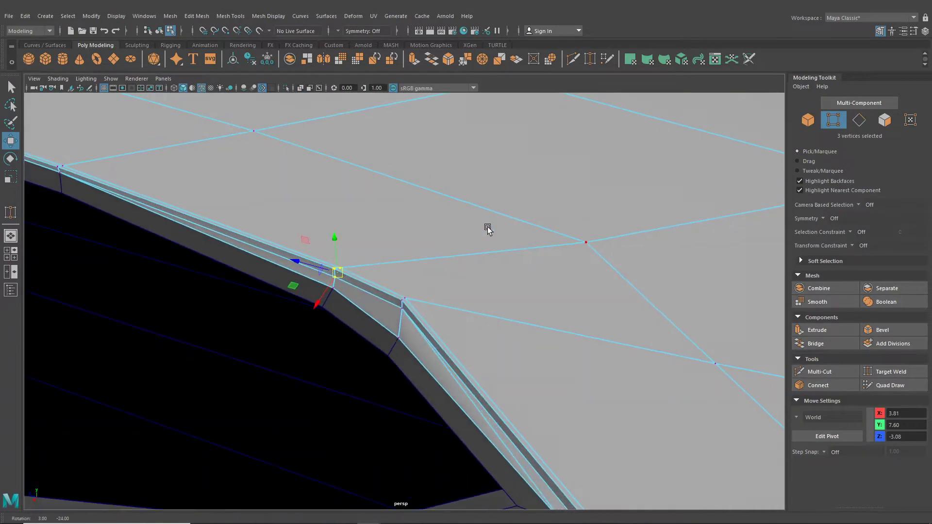
pyautogui.keyDown('alt'); pyautogui.moveTo(487, 227); pyautogui.dragTo(410, 216); pyautogui.keyUp('alt')
pyautogui.click(361, 263)
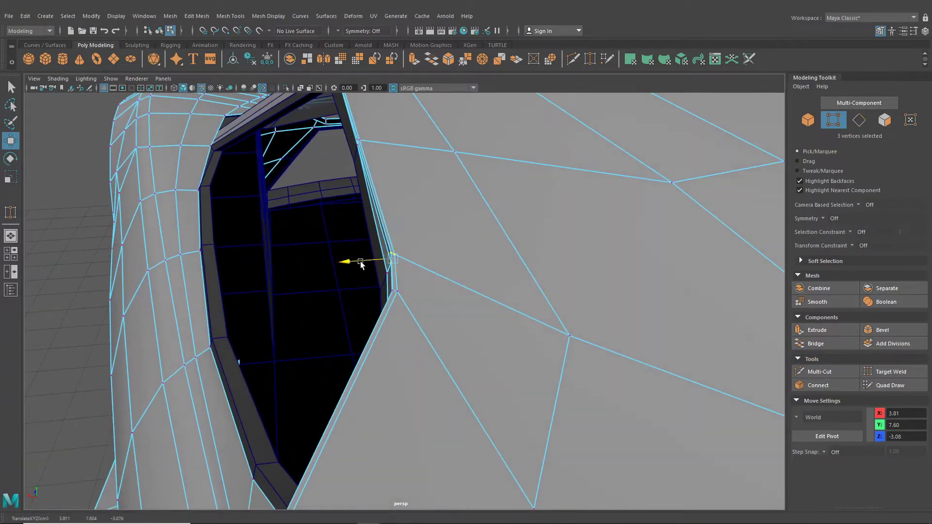
pyautogui.keyDown('alt'); pyautogui.moveTo(359, 265); pyautogui.dragTo(501, 257); pyautogui.keyUp('alt')
# Step: Leave component editing and examine the window frame and surrounding body from several angles
pyautogui.press('F8')
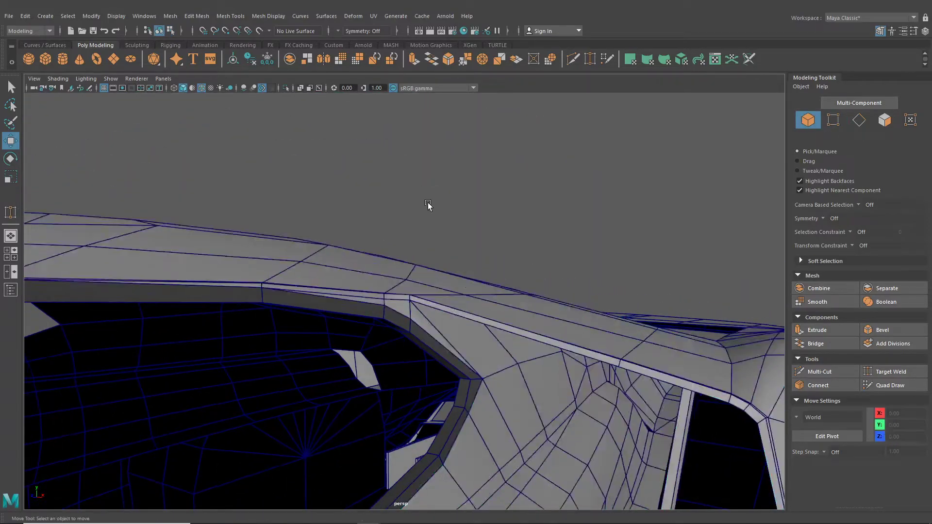
pyautogui.keyDown('alt'); pyautogui.moveTo(429, 204); pyautogui.dragTo(377, 317); pyautogui.keyUp('alt')
pyautogui.click(364, 321)
pyautogui.scroll(-8, 360, 320)
pyautogui.click(296, 121)
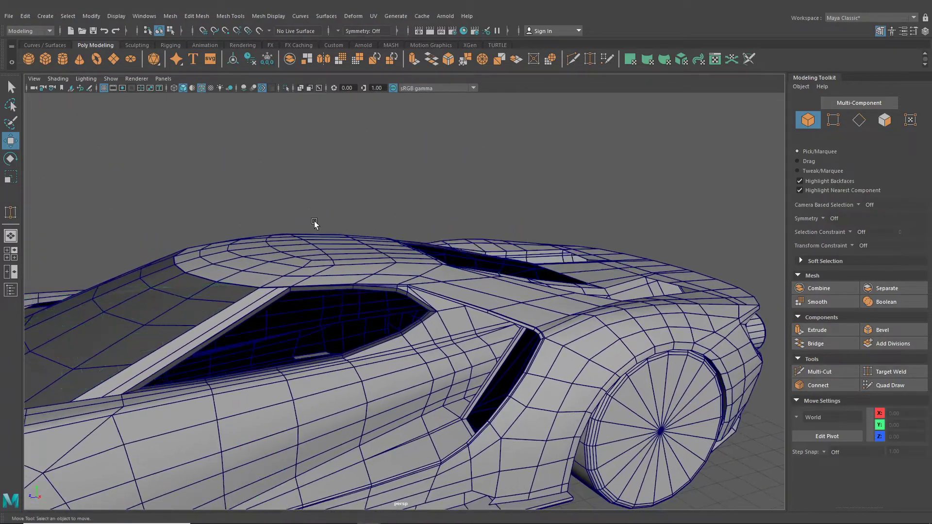
pyautogui.scroll(6, 340, 284)
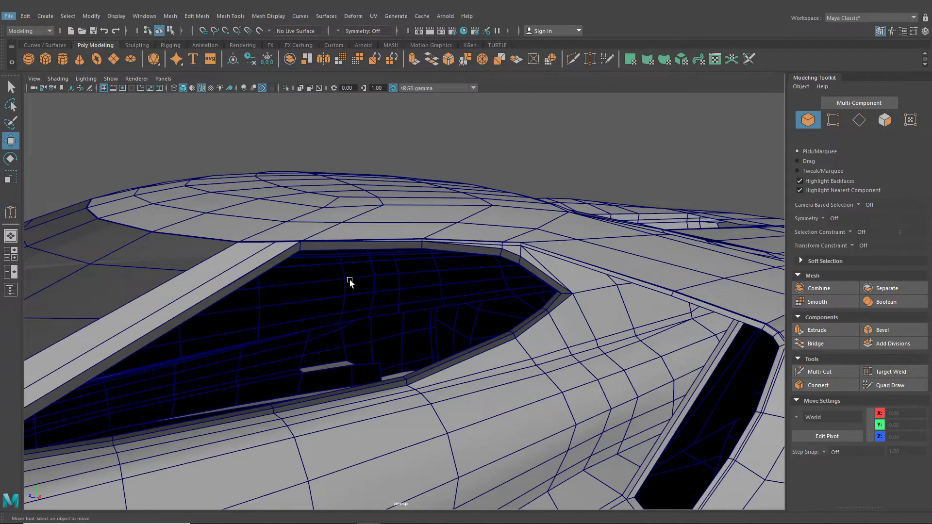
pyautogui.scroll(-6, 362, 295)
pyautogui.moveTo(361, 299)
pyautogui.keyDown('alt'); pyautogui.mouseDown()
pyautogui.moveTo(439, 299)
pyautogui.moveTo(369, 310)
pyautogui.mouseUp(); pyautogui.keyUp('alt')
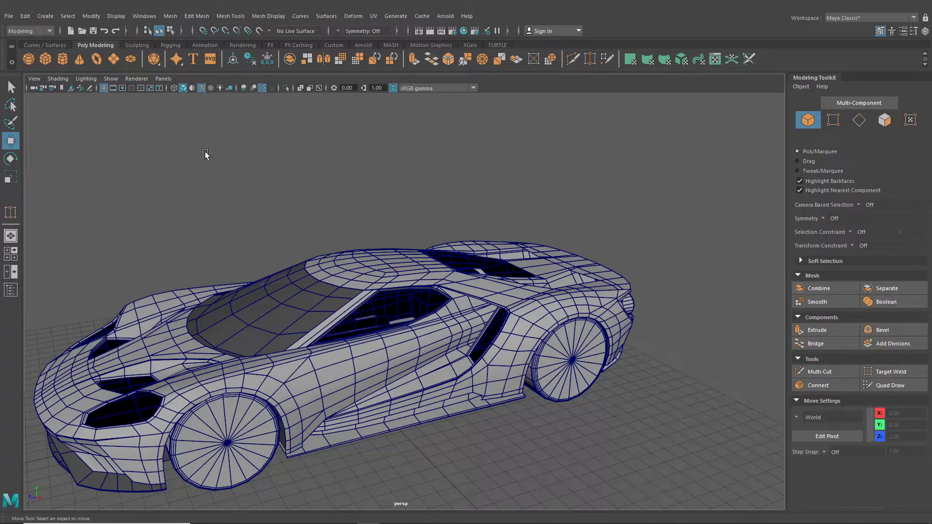
# Step: Create a polygon plane and move it up and outward to the side window opening, ready for rotation
pyautogui.moveTo(363, 353); pyautogui.dragTo(362, 284)
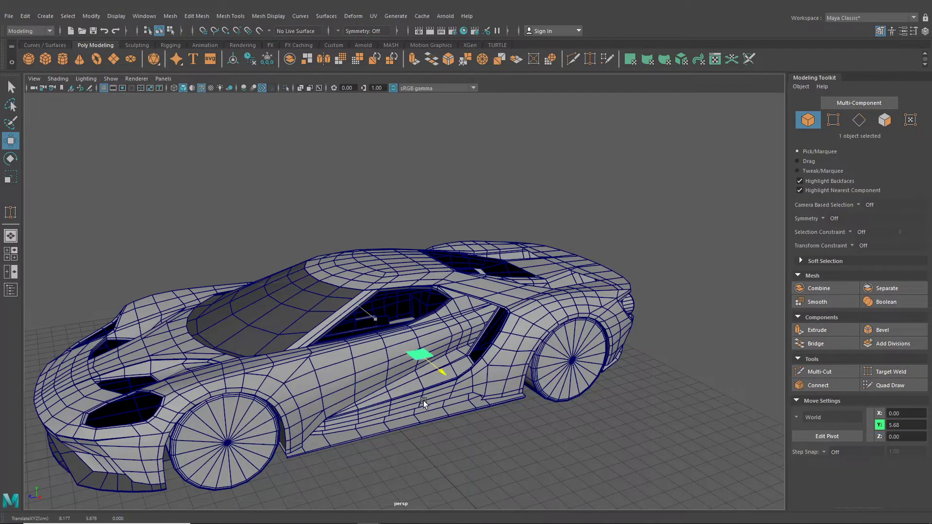
pyautogui.click(11, 158)
pyautogui.moveTo(414, 296); pyautogui.dragTo(411, 342)
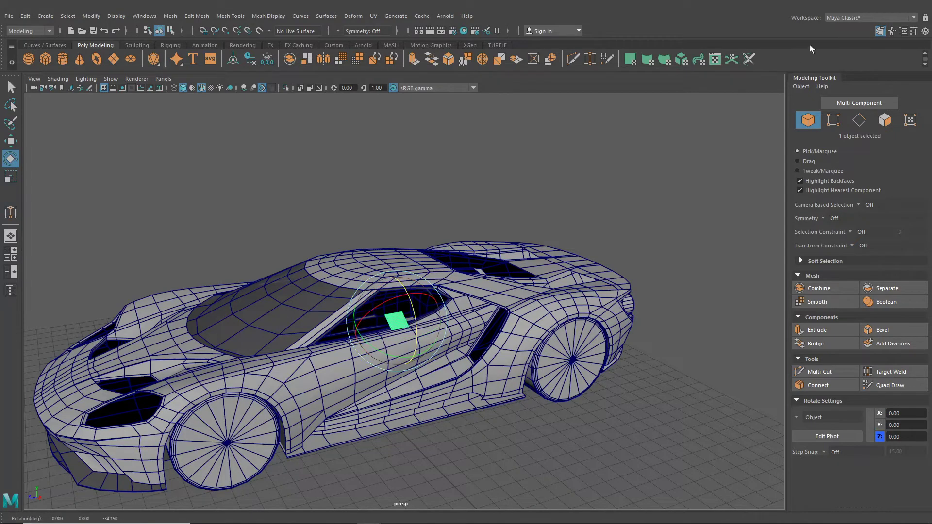
# Step: Set the plane's Rotate Z to -90 and its width and height subdivisions to 1
pyautogui.click(880, 30)
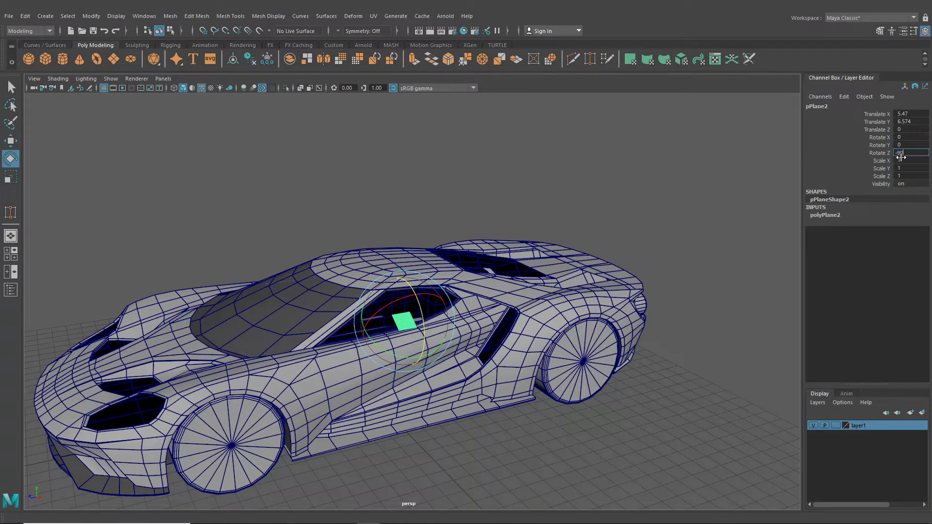
pyautogui.press('Return')
pyautogui.click(825, 216)
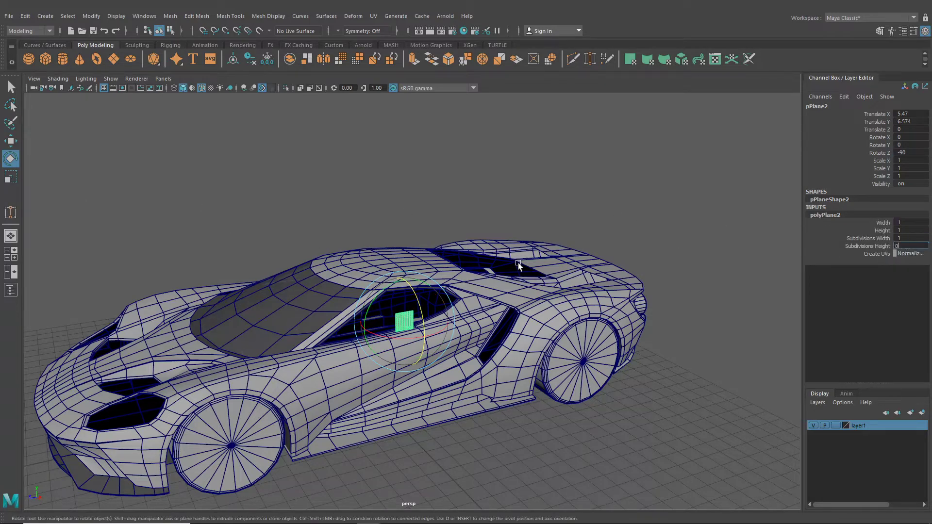
# Step: Snap the plane's two upper vertices to the window frame's inner vertices at the upper front and upper rear corners
pyautogui.click(15, 256)
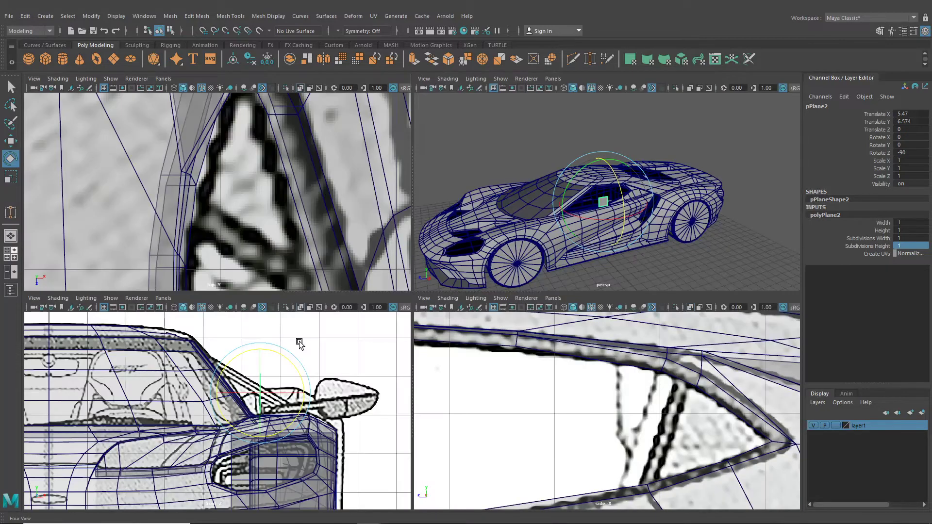
pyautogui.press('space')
pyautogui.scroll(3, 538, 258)
pyautogui.scroll(4, 538, 259)
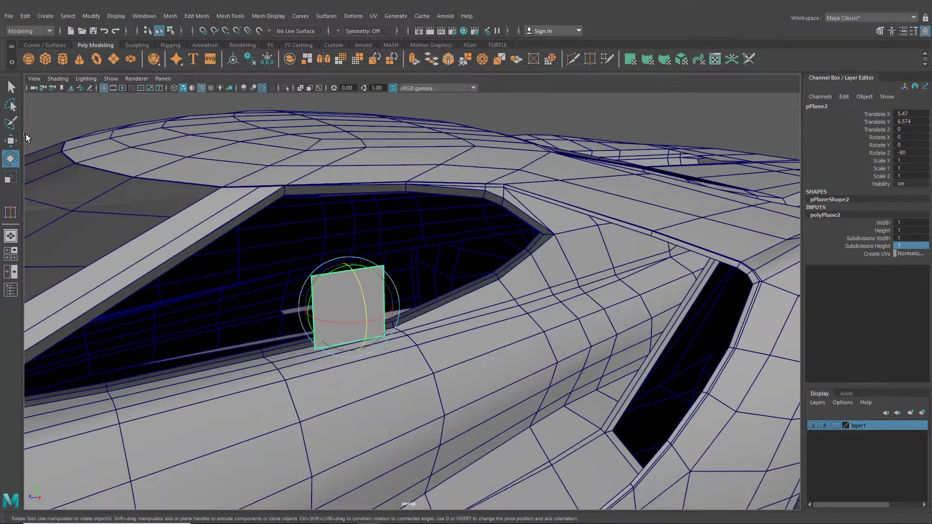
pyautogui.click(11, 256)
pyautogui.press('space')
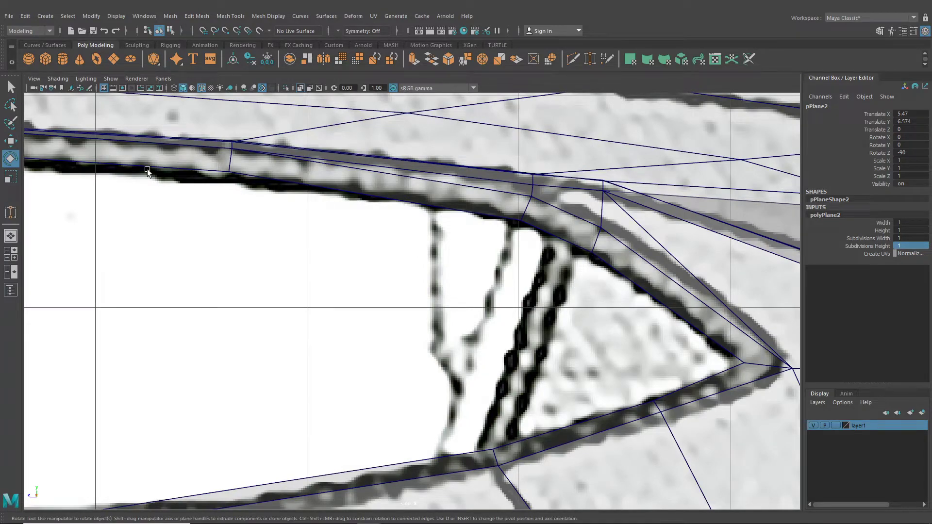
pyautogui.click(10, 236)
pyautogui.scroll(3, 441, 292)
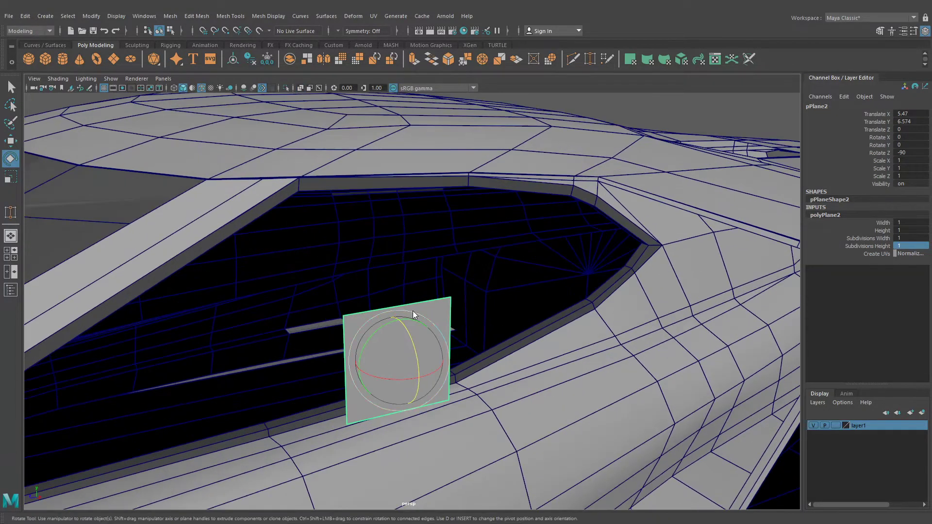
pyautogui.moveTo(412, 245); pyautogui.dragTo(356, 250, button='right')
pyautogui.click(347, 323)
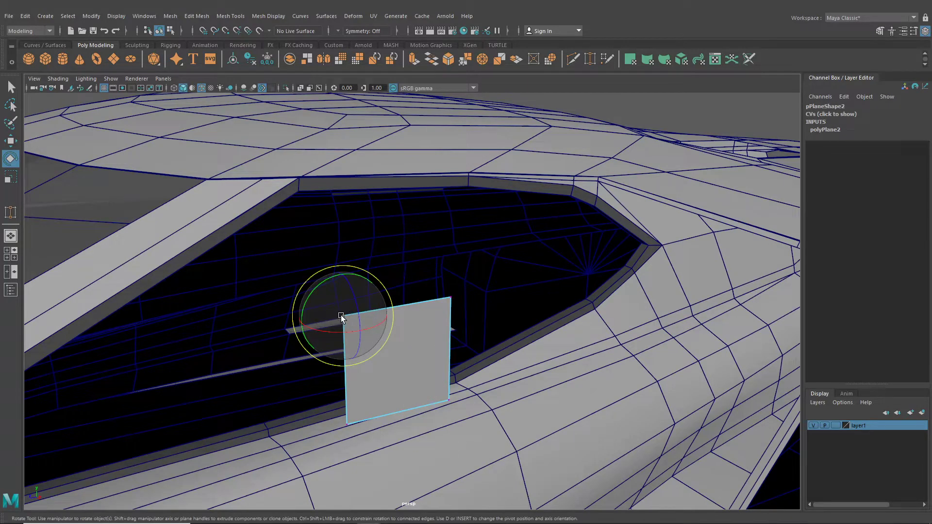
pyautogui.press('v')
pyautogui.click(11, 141)
pyautogui.moveTo(332, 318); pyautogui.dragTo(298, 192)
pyautogui.moveTo(436, 278); pyautogui.dragTo(571, 195)
# Step: Snap the plane's two rear vertices to the frame's inner vertices next to the window's rear tip
pyautogui.click(450, 401)
pyautogui.press('v')
pyautogui.moveTo(451, 400); pyautogui.dragTo(576, 224)
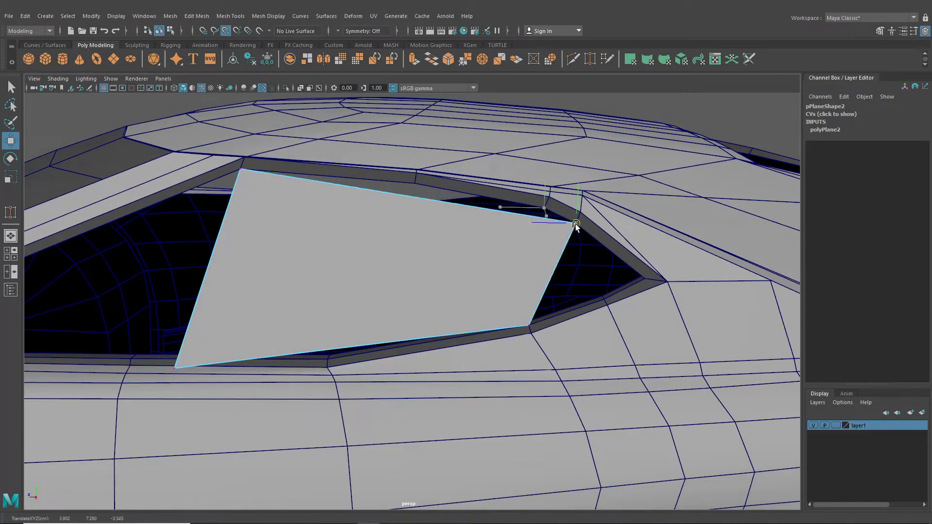
pyautogui.click(530, 327)
pyautogui.moveTo(532, 329); pyautogui.dragTo(417, 331)
# Step: Snap the plane's lower front vertex to the frame's inner vertex at the window's front tip
pyautogui.keyDown('alt'); pyautogui.moveTo(418, 331); pyautogui.dragTo(663, 314, button='middle'); pyautogui.keyUp('alt')
pyautogui.click(573, 311)
pyautogui.keyDown('alt'); pyautogui.moveTo(573, 313); pyautogui.dragTo(327, 358); pyautogui.keyUp('alt')
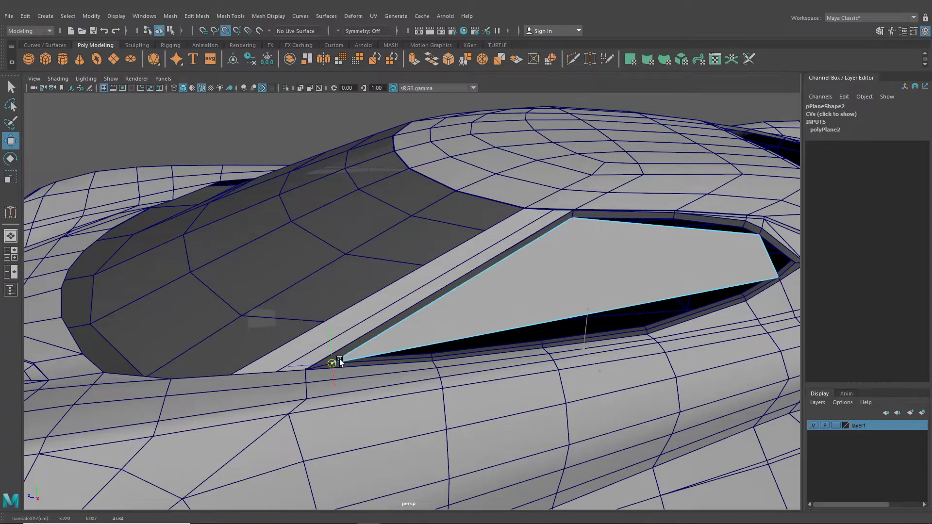
# Step: Multi-Cut two edges from the plane's upper front vertex down to its lower edge
pyautogui.keyDown('alt'); pyautogui.moveTo(406, 355); pyautogui.dragTo(451, 336); pyautogui.keyUp('alt')
pyautogui.keyDown('alt'); pyautogui.moveTo(451, 336); pyautogui.dragTo(423, 319, button='middle'); pyautogui.keyUp('alt')
pyautogui.scroll(3, 422, 319)
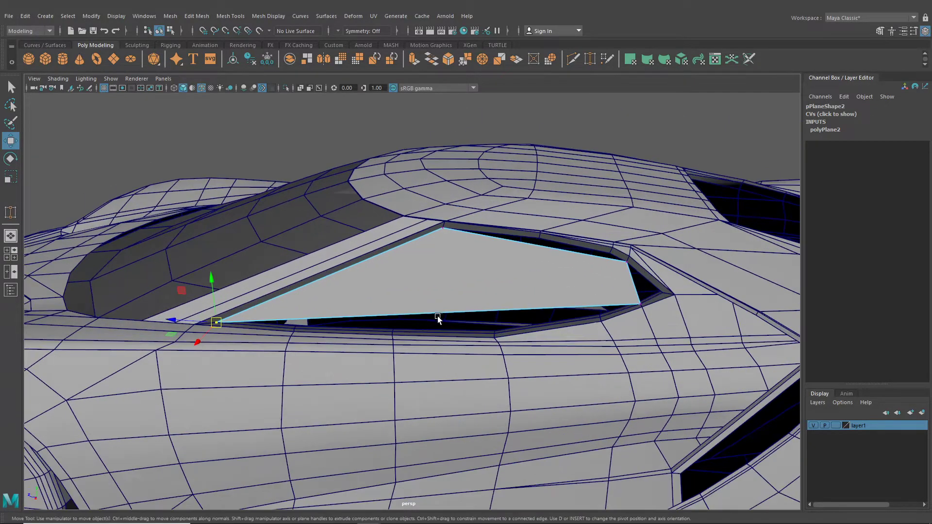
pyautogui.click(572, 59)
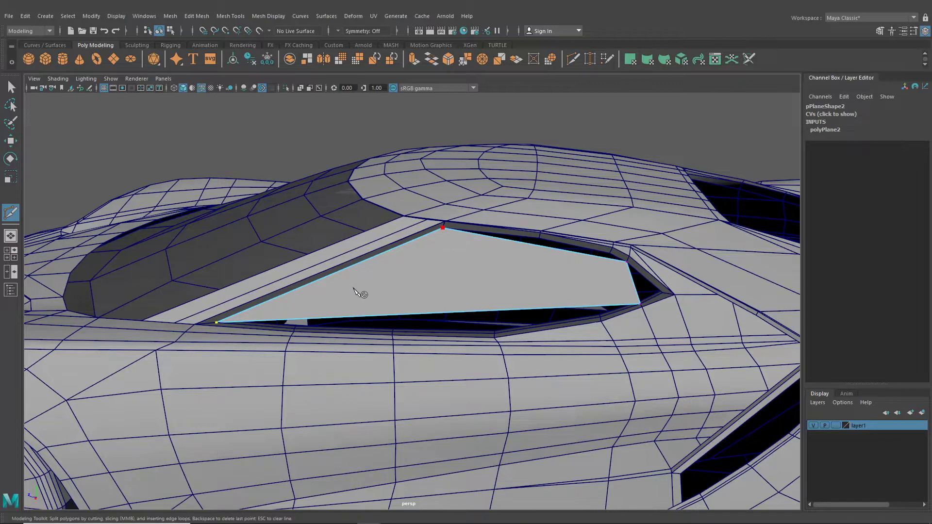
pyautogui.click(310, 319)
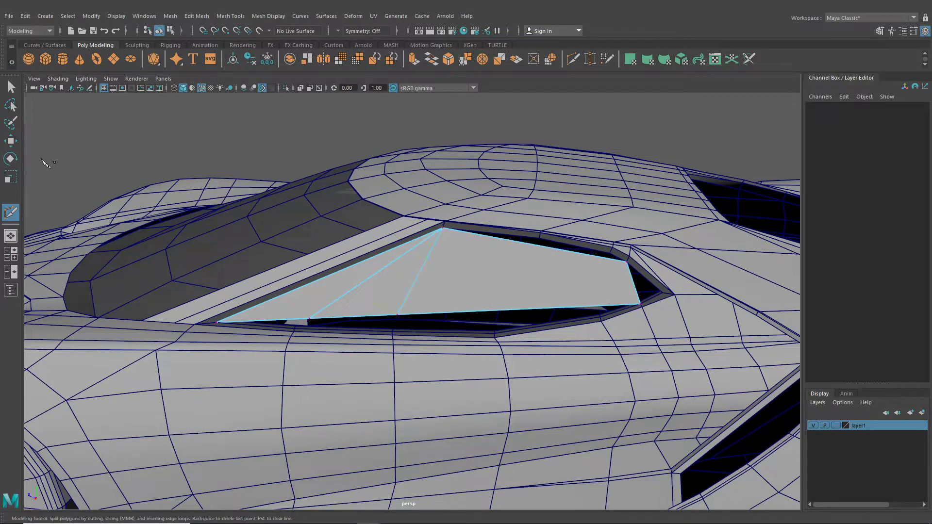
# Step: Snap the two new vertices on the plane's lower edge to the frame's inner vertices along the window's lower edge
pyautogui.moveTo(399, 290); pyautogui.dragTo(357, 249, button='right')
pyautogui.scroll(4, 471, 264)
pyautogui.keyDown('alt'); pyautogui.moveTo(369, 278); pyautogui.dragTo(462, 302, button='middle'); pyautogui.keyUp('alt')
pyautogui.moveTo(480, 301); pyautogui.dragTo(460, 338)
pyautogui.click(638, 305)
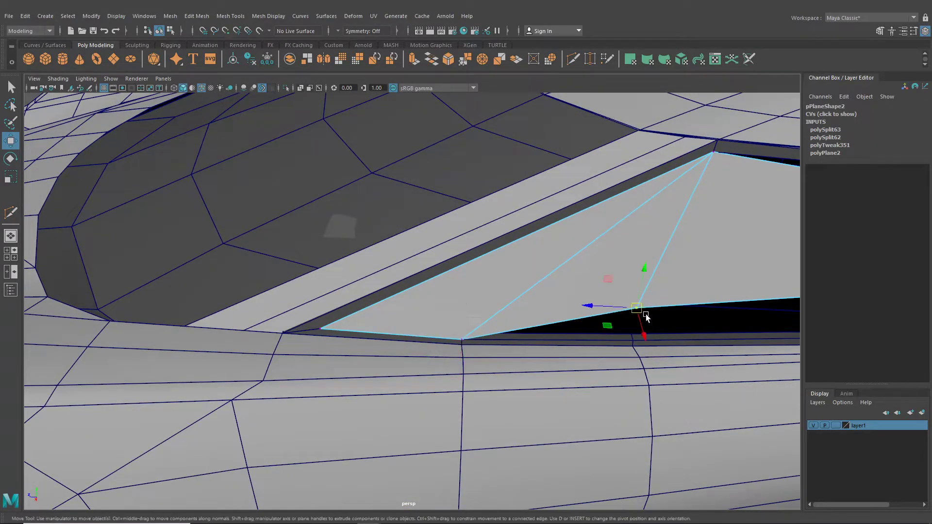
pyautogui.moveTo(638, 306); pyautogui.dragTo(495, 343)
# Step: Insert two edge loops across the rear part of the glass plane, between its upper and lower edges
pyautogui.keyDown('alt'); pyautogui.moveTo(495, 343); pyautogui.dragTo(515, 295, button='middle'); pyautogui.keyUp('alt')
pyautogui.scroll(3, 515, 296)
pyautogui.keyDown('alt'); pyautogui.moveTo(515, 295); pyautogui.dragTo(606, 325); pyautogui.keyUp('alt')
pyautogui.scroll(-5, 606, 325)
pyautogui.keyDown('alt'); pyautogui.moveTo(606, 326); pyautogui.dragTo(299, 292, button='middle'); pyautogui.keyUp('alt')
pyautogui.keyDown('alt'); pyautogui.moveTo(298, 292); pyautogui.dragTo(396, 296); pyautogui.keyUp('alt')
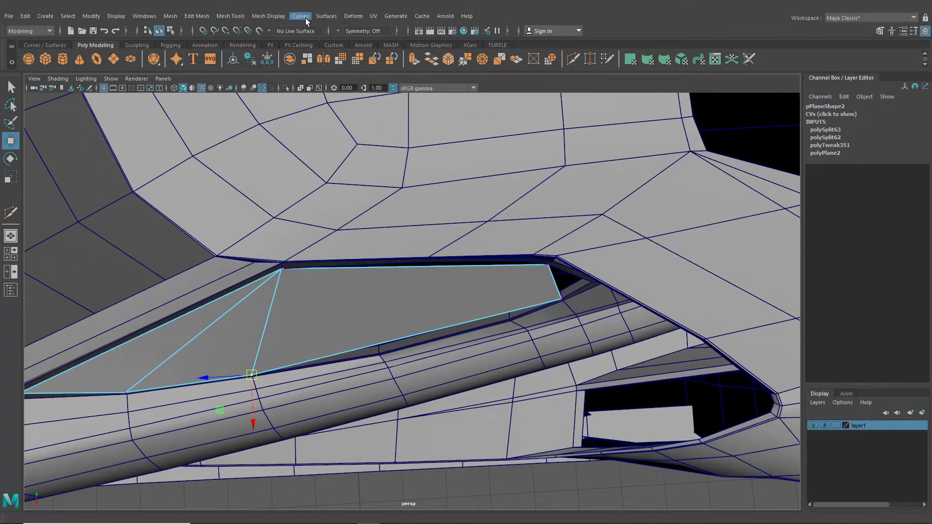
pyautogui.keyDown('alt'); pyautogui.moveTo(381, 206); pyautogui.dragTo(368, 164); pyautogui.keyUp('alt')
pyautogui.keyDown('alt'); pyautogui.moveTo(498, 186); pyautogui.dragTo(484, 198, button='middle'); pyautogui.keyUp('alt')
pyautogui.click(231, 17)
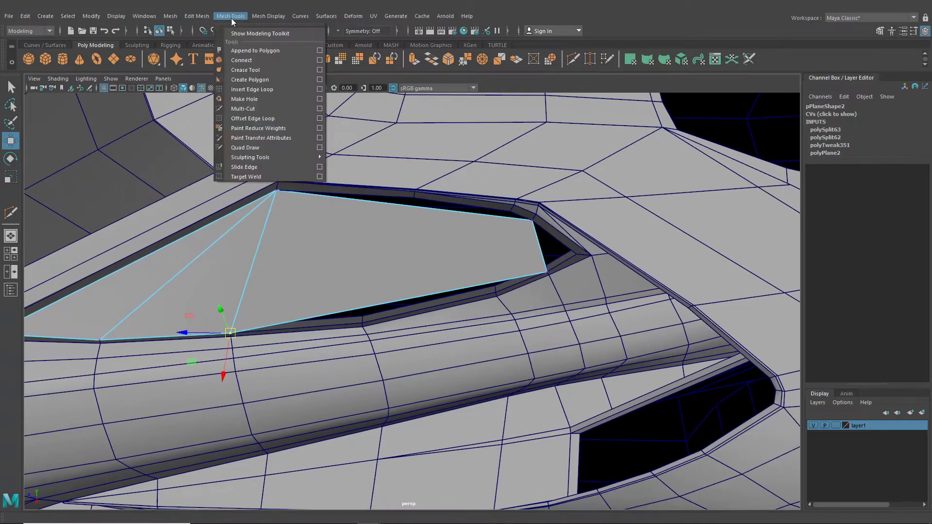
pyautogui.click(249, 89)
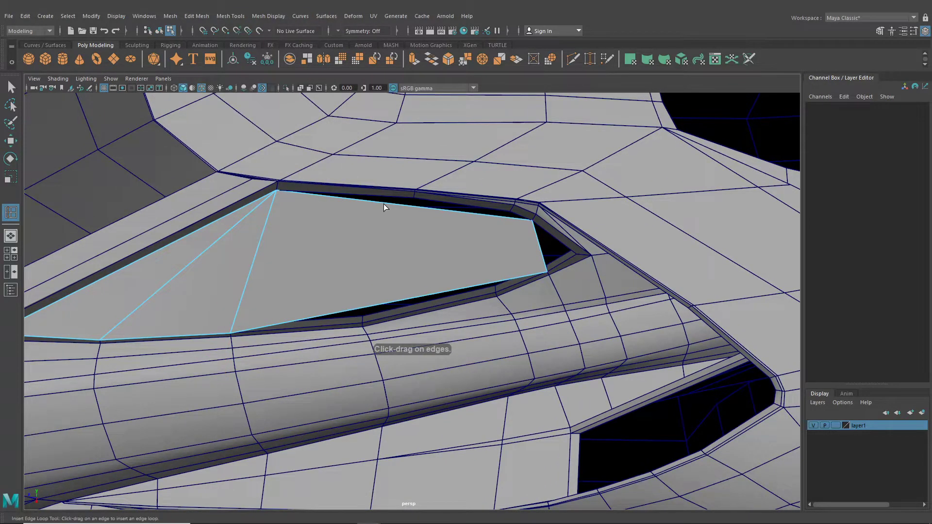
pyautogui.click(383, 204)
pyautogui.click(461, 213)
# Step: Snap the upper vertices of the two new edge loops to the frame's inner vertices along the window's upper edge
pyautogui.click(15, 141)
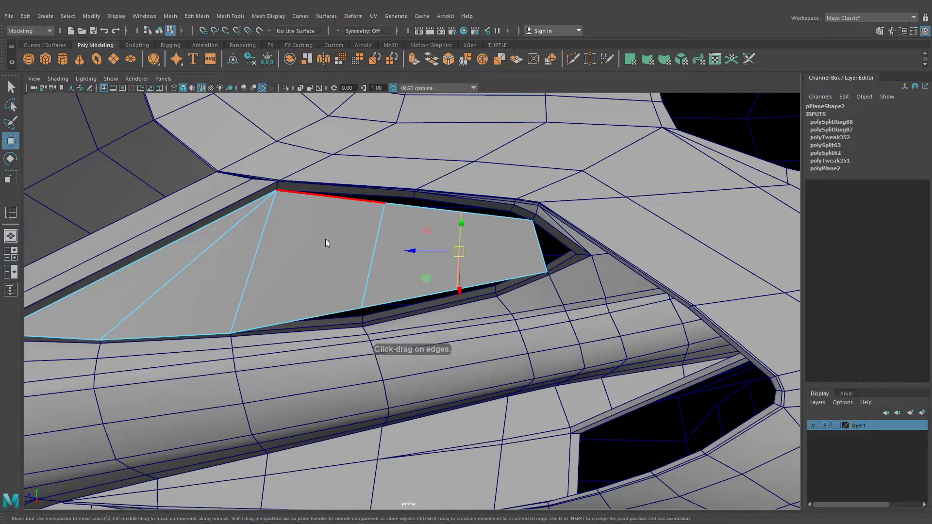
pyautogui.moveTo(326, 239); pyautogui.dragTo(287, 239, button='right')
pyautogui.keyDown('alt'); pyautogui.moveTo(382, 251); pyautogui.dragTo(360, 320, button='middle'); pyautogui.keyUp('alt')
pyautogui.scroll(4, 359, 321)
pyautogui.keyDown('alt'); pyautogui.moveTo(360, 320); pyautogui.dragTo(322, 225); pyautogui.keyUp('alt')
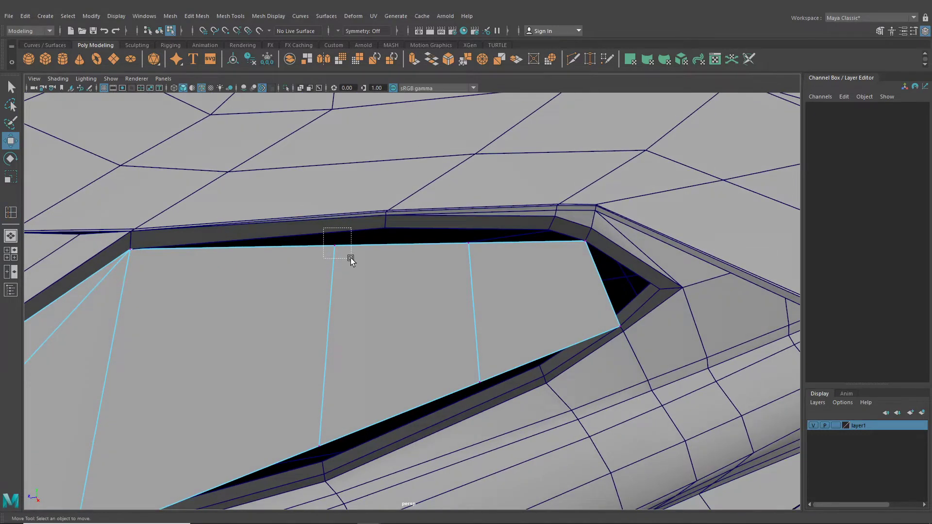
pyautogui.press('v')
pyautogui.moveTo(351, 258); pyautogui.dragTo(387, 232)
pyautogui.moveTo(455, 226); pyautogui.dragTo(490, 261)
pyautogui.press('v')
pyautogui.moveTo(469, 244); pyautogui.dragTo(545, 230)
# Step: Snap the lower vertices of the two edge loops to the frame's inner vertices along the window's lower edge
pyautogui.moveTo(459, 361); pyautogui.dragTo(541, 365)
pyautogui.press('v')
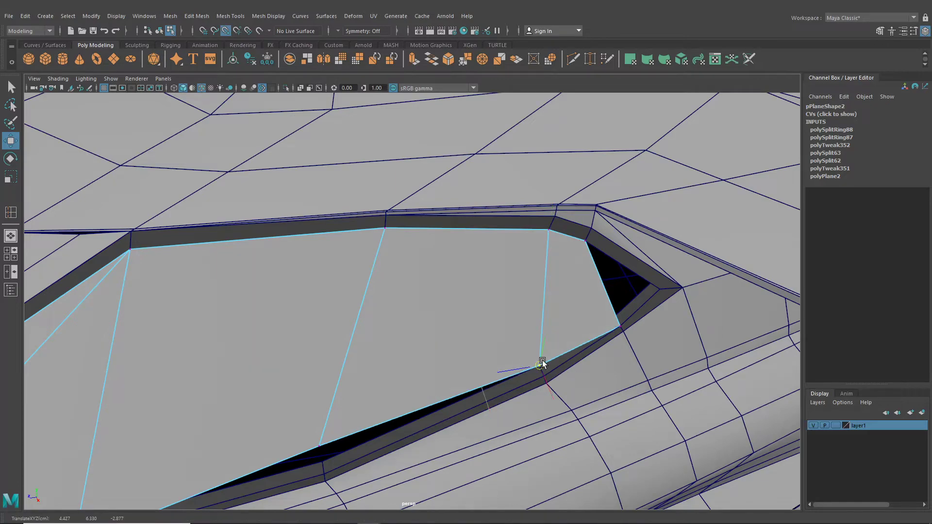
pyautogui.moveTo(285, 423); pyautogui.dragTo(373, 353)
# Step: Multi-Cut a new vertex into the plane's rear edge and snap it to the frame's inner vertex at the rear tip
pyautogui.scroll(2, 373, 353)
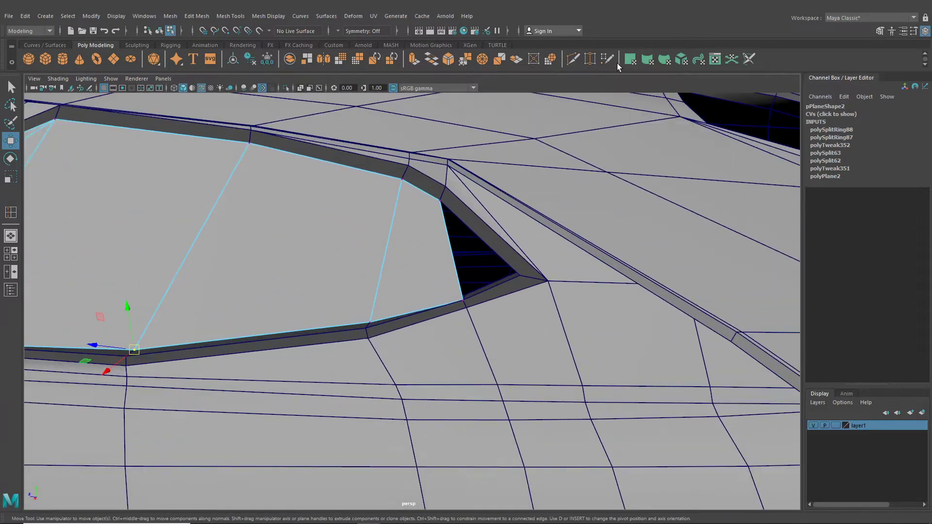
pyautogui.click(573, 60)
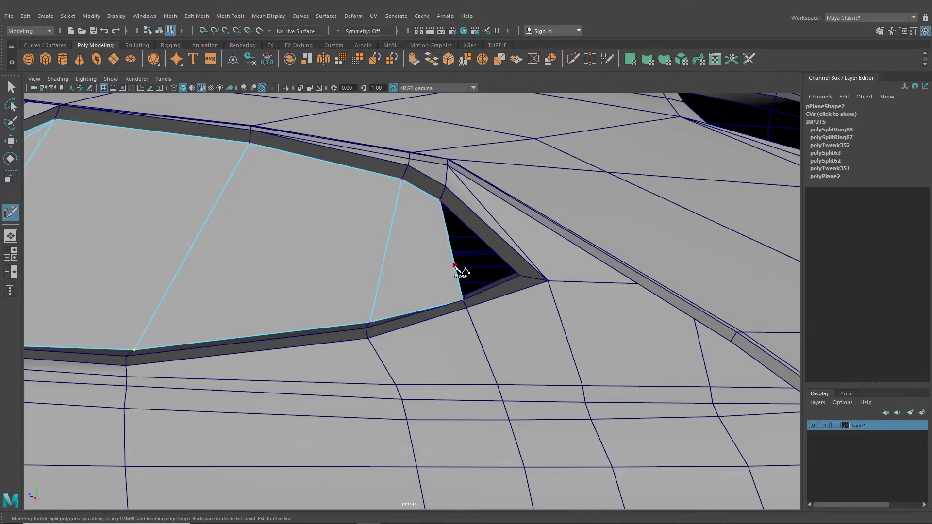
pyautogui.click(55, 120)
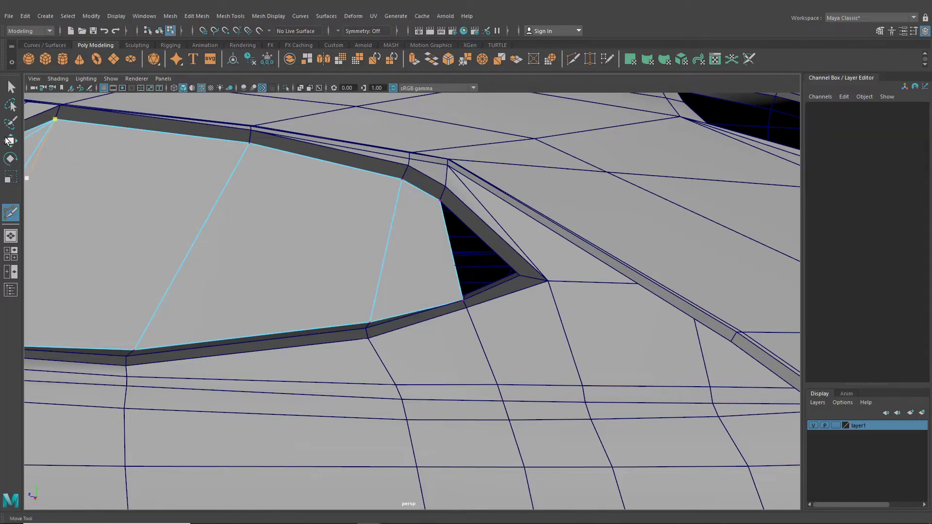
pyautogui.click(457, 266)
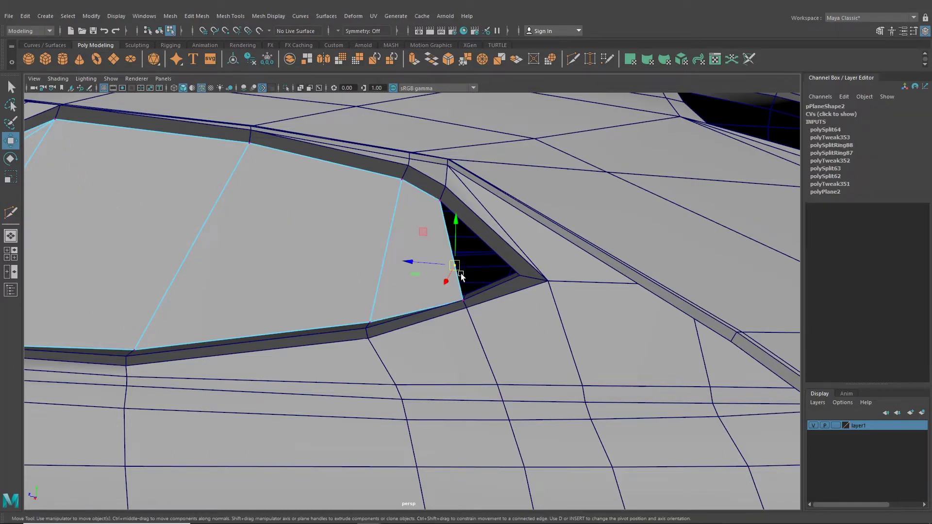
pyautogui.moveTo(457, 266); pyautogui.dragTo(525, 283)
# Step: Move the lower vertices of the glass's two rear edge loops slightly inward along X
pyautogui.click(372, 325)
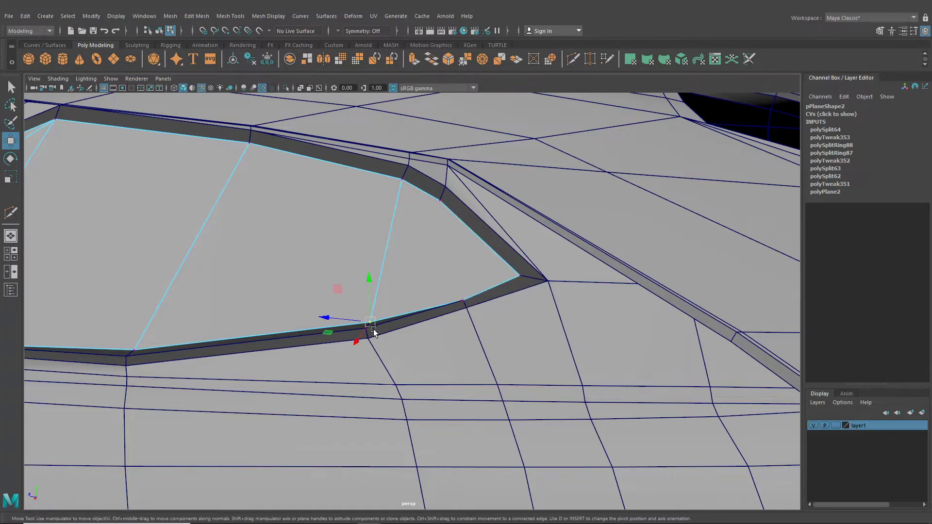
pyautogui.moveTo(372, 325); pyautogui.dragTo(562, 338)
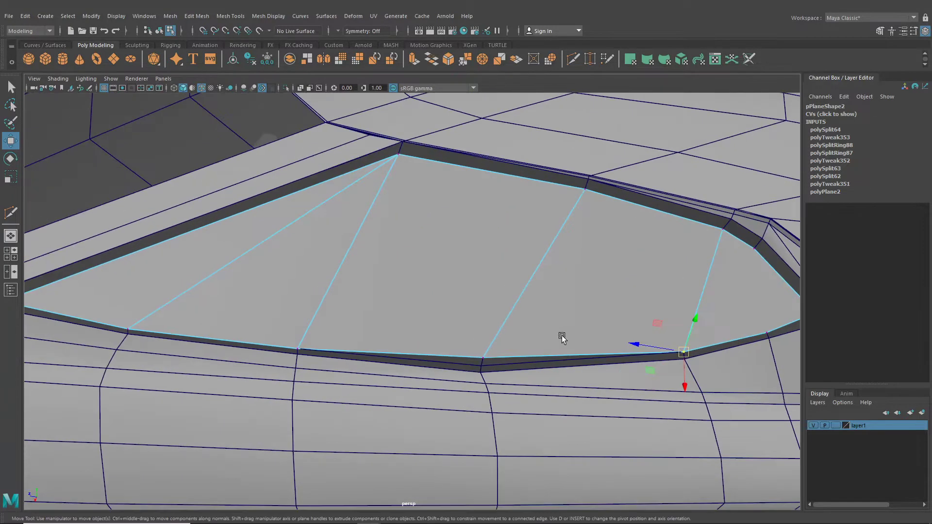
pyautogui.moveTo(486, 358); pyautogui.dragTo(590, 321)
pyautogui.scroll(-5, 487, 350)
pyautogui.scroll(5, 549, 346)
pyautogui.keyDown('alt'); pyautogui.moveTo(549, 346); pyautogui.dragTo(502, 317); pyautogui.keyUp('alt')
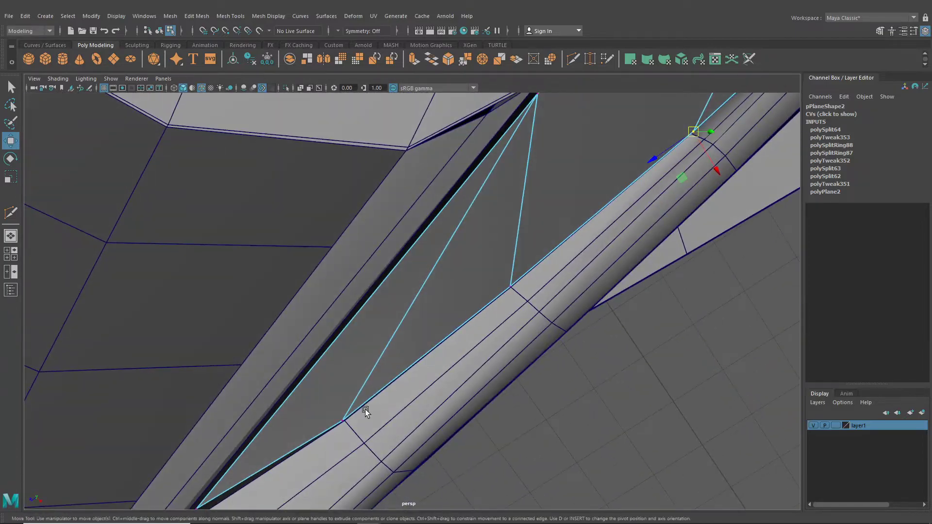
# Step: Move the two front vertices on the glass's lower edge slightly inward along X
pyautogui.keyDown('alt'); pyautogui.moveTo(338, 397); pyautogui.dragTo(412, 347, button='middle'); pyautogui.keyUp('alt')
pyautogui.moveTo(439, 388); pyautogui.dragTo(432, 397)
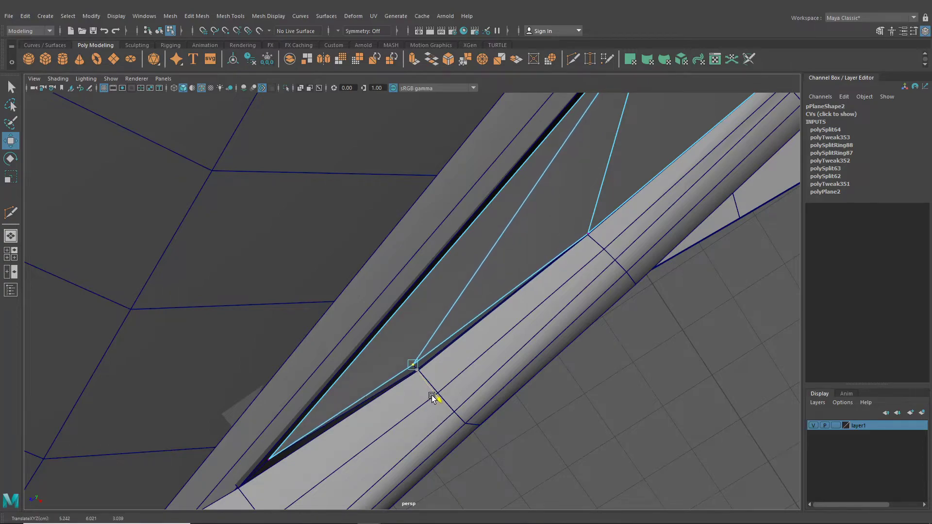
pyautogui.click(589, 234)
pyautogui.moveTo(600, 247); pyautogui.dragTo(594, 244)
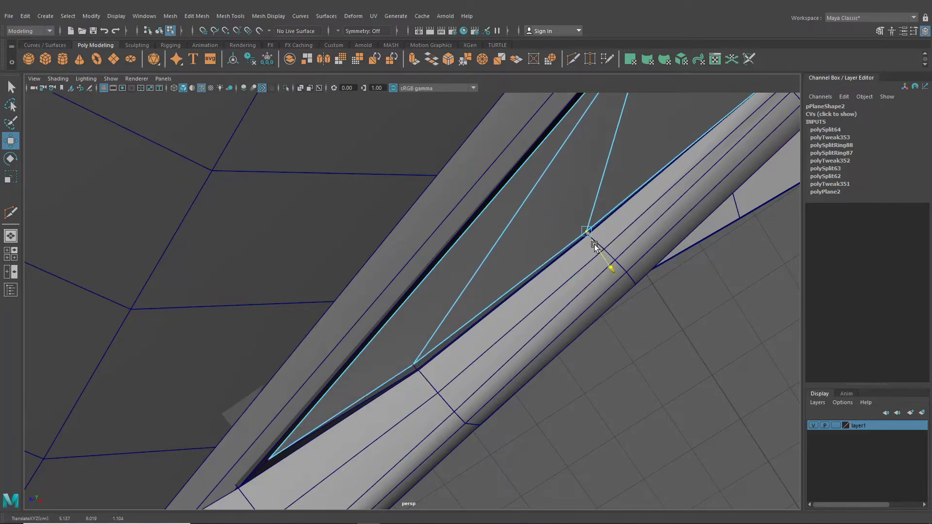
# Step: Readjust the two rear loop vertices on the glass's lower edge along X to even out its curve
pyautogui.scroll(-3, 580, 286)
pyautogui.keyDown('alt'); pyautogui.moveTo(581, 287); pyautogui.dragTo(489, 358); pyautogui.keyUp('alt')
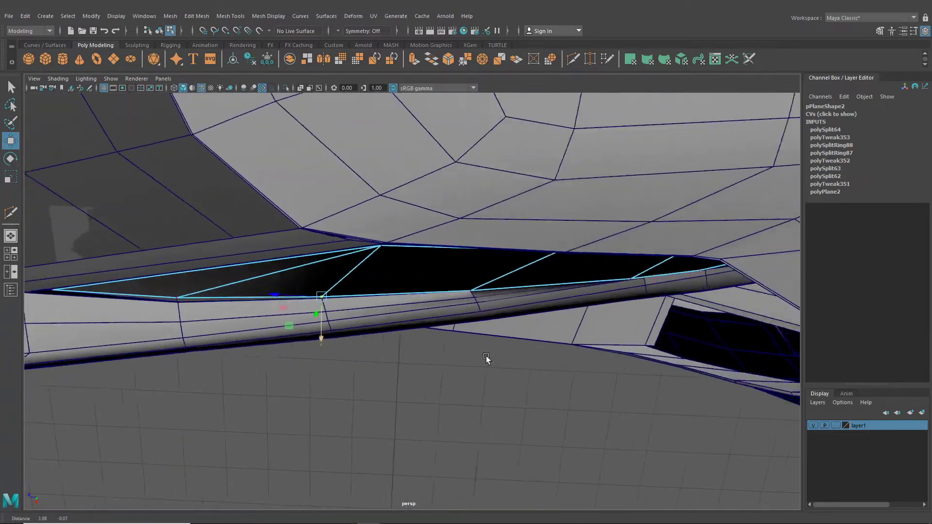
pyautogui.keyDown('alt'); pyautogui.moveTo(489, 358); pyautogui.dragTo(451, 348, button='right'); pyautogui.keyUp('alt')
pyautogui.keyDown('alt'); pyautogui.moveTo(451, 347); pyautogui.dragTo(479, 325); pyautogui.keyUp('alt')
pyautogui.click(488, 301)
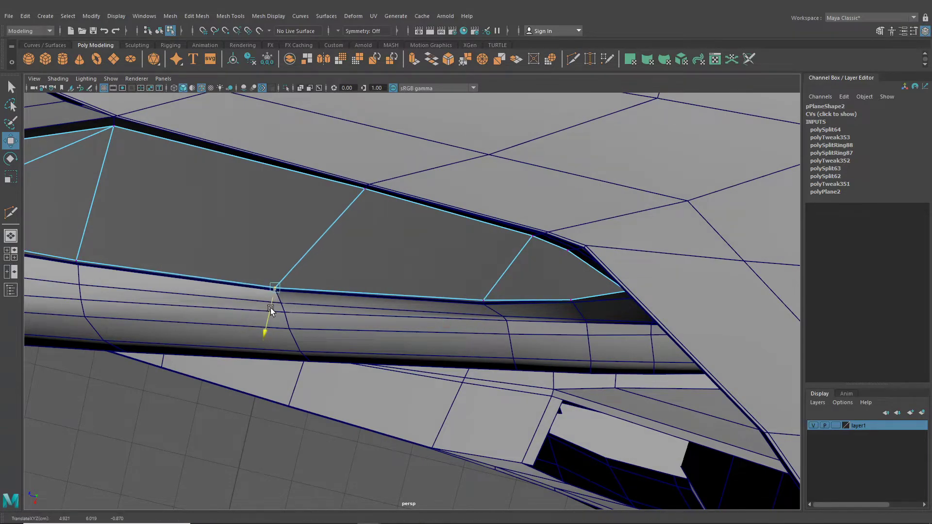
# Step: Move the loop vertices on the glass's upper edge slightly outward along X to smooth the edge
pyautogui.keyDown('alt'); pyautogui.moveTo(272, 307); pyautogui.dragTo(351, 364); pyautogui.keyUp('alt')
pyautogui.moveTo(368, 322); pyautogui.dragTo(434, 307)
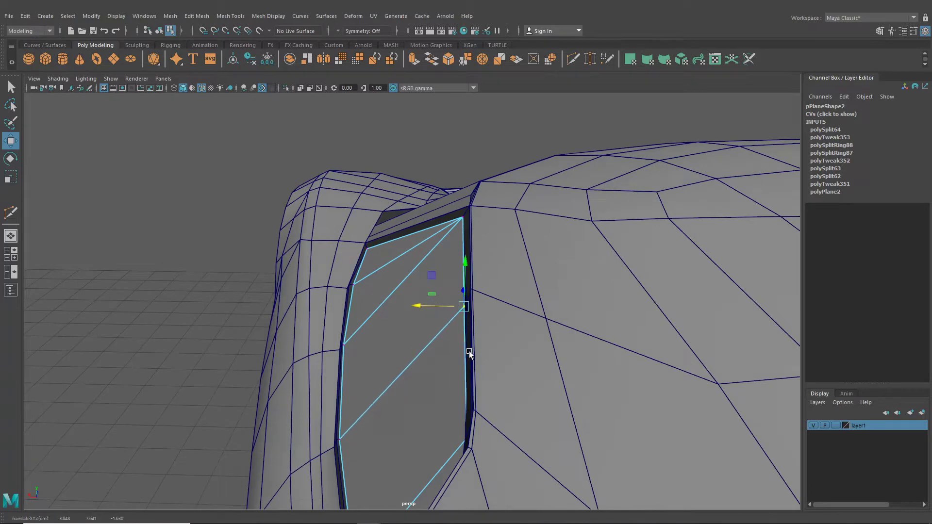
pyautogui.click(465, 439)
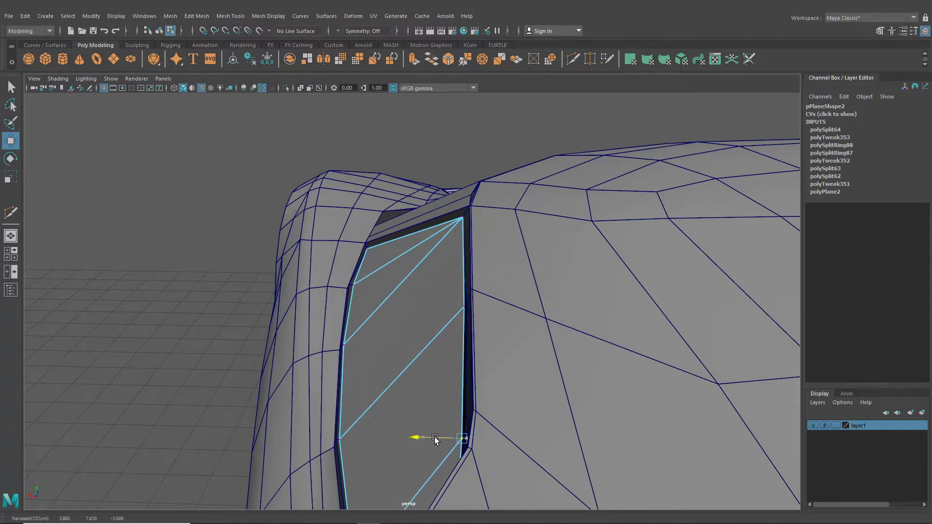
pyautogui.keyDown('alt'); pyautogui.moveTo(435, 440); pyautogui.dragTo(424, 237); pyautogui.keyUp('alt')
pyautogui.click(484, 368)
pyautogui.scroll(-5, 471, 375)
pyautogui.click(343, 165)
# Step: Select the window frame in vertex mode and snap its inner vertex at the upper front corner to the glass
pyautogui.keyDown('alt'); pyautogui.moveTo(289, 271); pyautogui.dragTo(515, 200, button='middle'); pyautogui.keyUp('alt')
pyautogui.scroll(3, 515, 200)
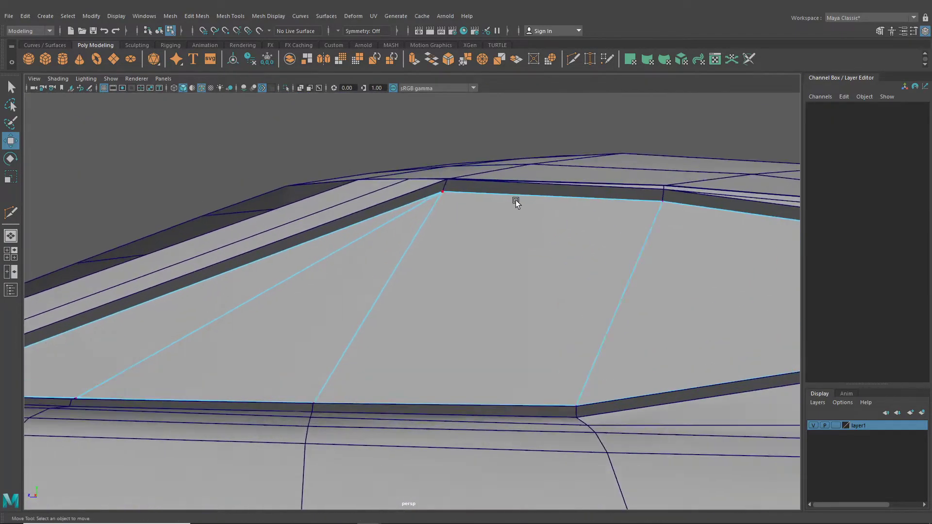
pyautogui.click(476, 183)
pyautogui.rightClick(462, 186)
pyautogui.keyDown('alt'); pyautogui.moveTo(461, 185); pyautogui.dragTo(487, 382); pyautogui.keyUp('alt')
pyautogui.click(354, 200)
pyautogui.press('v')
pyautogui.moveTo(349, 202); pyautogui.dragTo(349, 203)
# Step: Hide the Channel Box and Layer Editor to widen the viewport
pyautogui.click(880, 31)
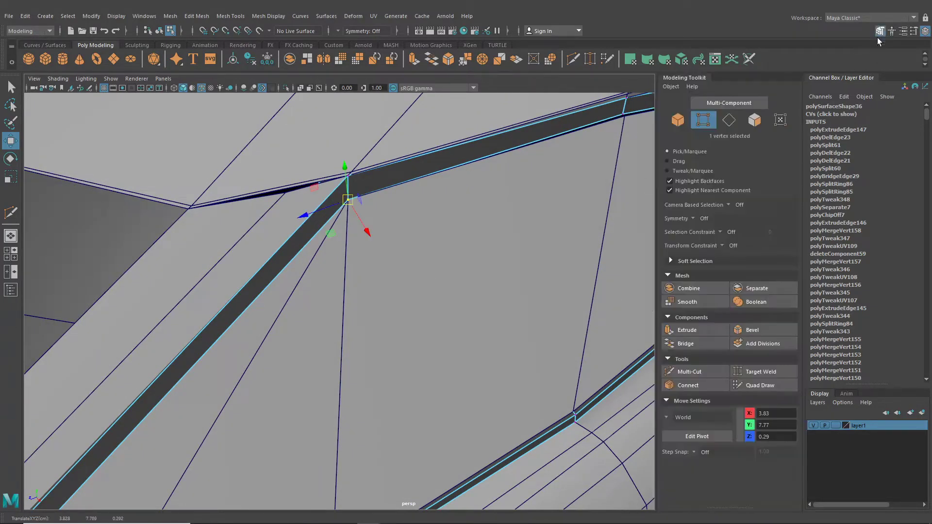
pyautogui.click(880, 31)
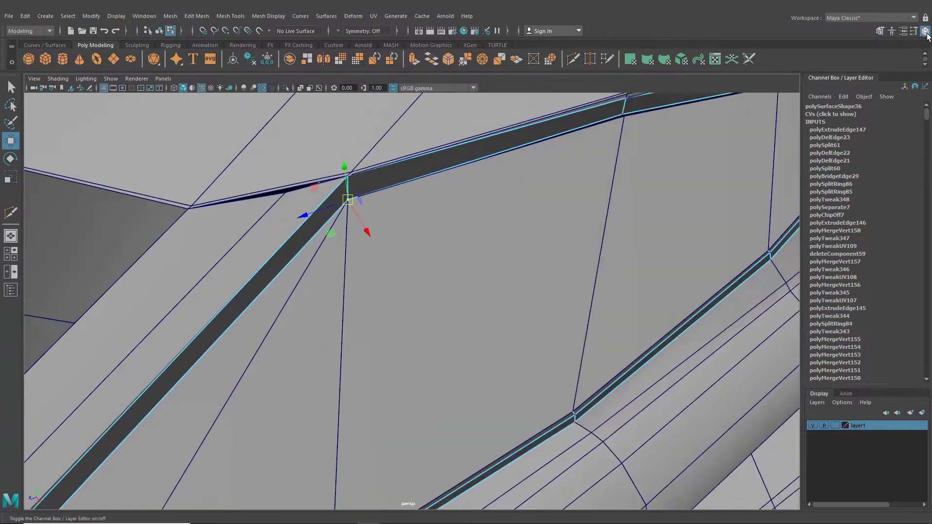
pyautogui.click(926, 31)
# Step: Snap the frame's next two inner vertices along the window's upper edge to the matching glass vertices
pyautogui.keyDown('alt'); pyautogui.moveTo(541, 202); pyautogui.dragTo(540, 296); pyautogui.keyUp('alt')
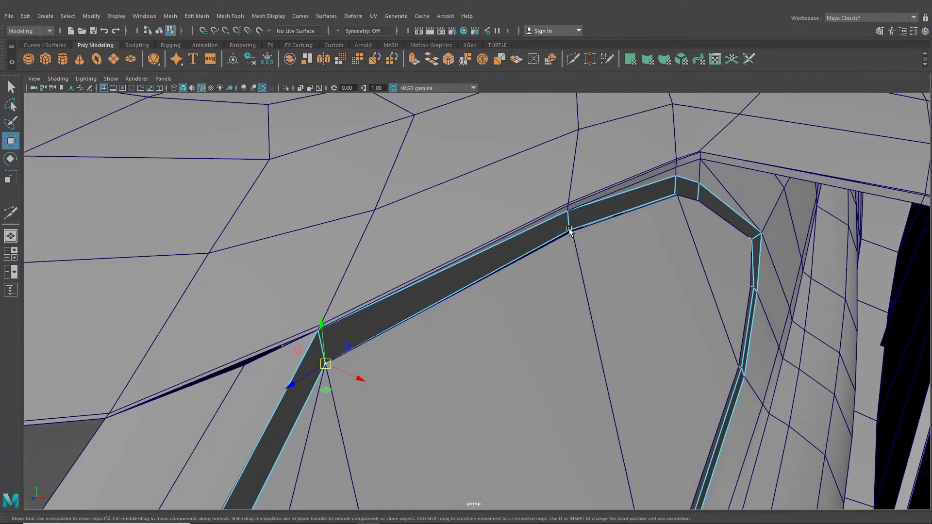
pyautogui.click(574, 249)
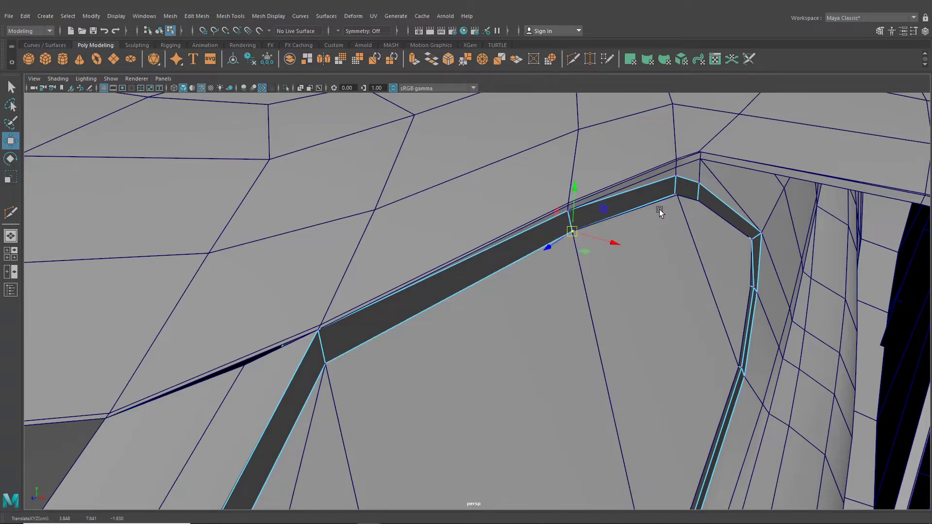
pyautogui.click(675, 195)
pyautogui.moveTo(676, 196); pyautogui.dragTo(678, 197)
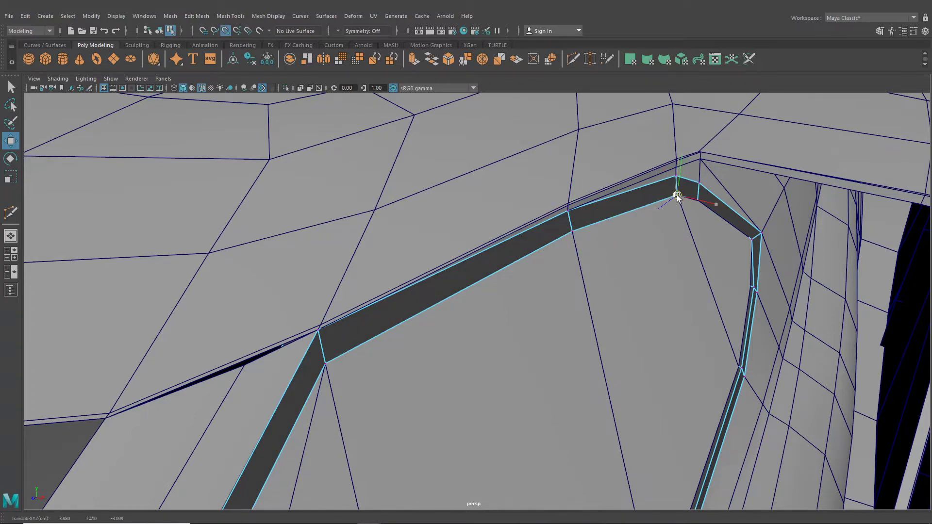
# Step: Snap the frame's inner vertices around the window's rear end to the matching glass vertices
pyautogui.keyDown('alt'); pyautogui.moveTo(695, 264); pyautogui.dragTo(540, 269); pyautogui.keyUp('alt')
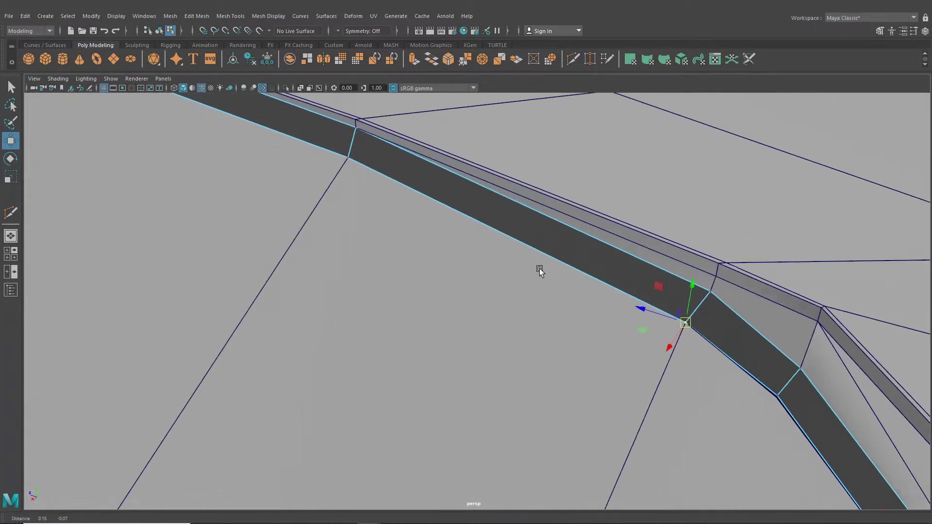
pyautogui.keyDown('alt'); pyautogui.moveTo(540, 269); pyautogui.dragTo(542, 324, button='right'); pyautogui.keyUp('alt')
pyautogui.click(550, 320)
pyautogui.moveTo(550, 320); pyautogui.dragTo(548, 329)
pyautogui.keyDown('alt'); pyautogui.moveTo(548, 330); pyautogui.dragTo(568, 402, button='right'); pyautogui.keyUp('alt')
pyautogui.keyDown('alt'); pyautogui.moveTo(568, 402); pyautogui.dragTo(550, 338, button='middle'); pyautogui.keyUp('alt')
pyautogui.keyDown('alt'); pyautogui.moveTo(550, 338); pyautogui.dragTo(555, 374); pyautogui.keyUp('alt')
pyautogui.click(554, 373)
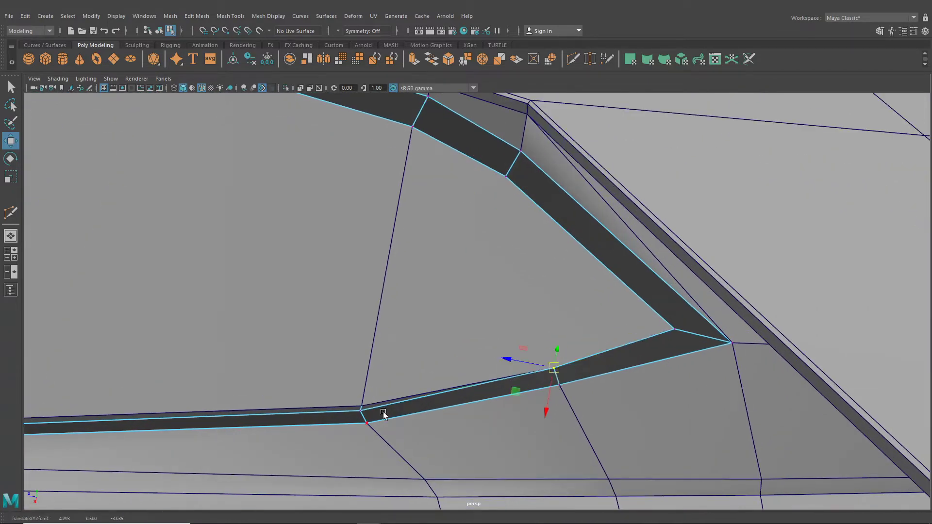
# Step: Snap the frame's inner vertices at the lower ends of the glass's two rear edge loops to the glass
pyautogui.click(358, 410)
pyautogui.moveTo(358, 410); pyautogui.dragTo(363, 410)
pyautogui.keyDown('alt'); pyautogui.moveTo(362, 410); pyautogui.dragTo(305, 422, button='right'); pyautogui.keyUp('alt')
pyautogui.keyDown('alt'); pyautogui.moveTo(306, 421); pyautogui.dragTo(466, 401, button='middle'); pyautogui.keyUp('alt')
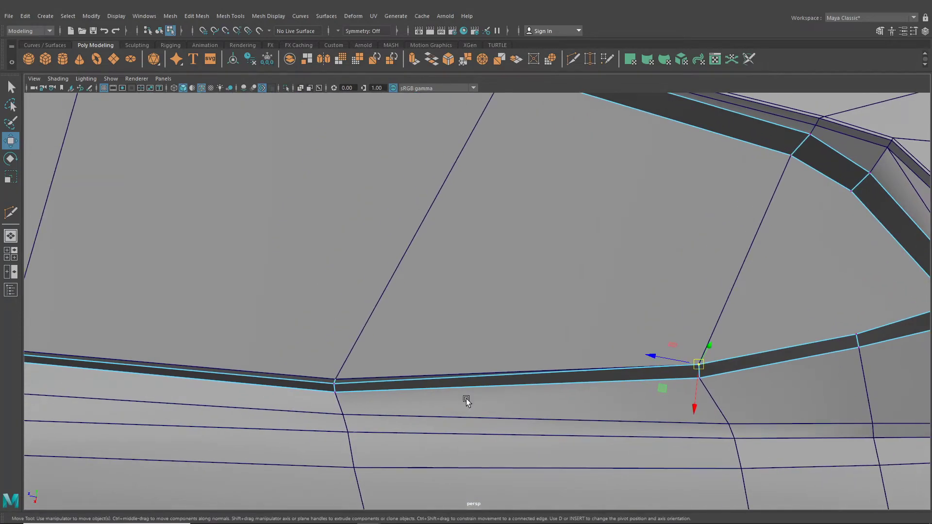
pyautogui.click(332, 387)
pyautogui.press('v')
pyautogui.moveTo(334, 385); pyautogui.dragTo(335, 380)
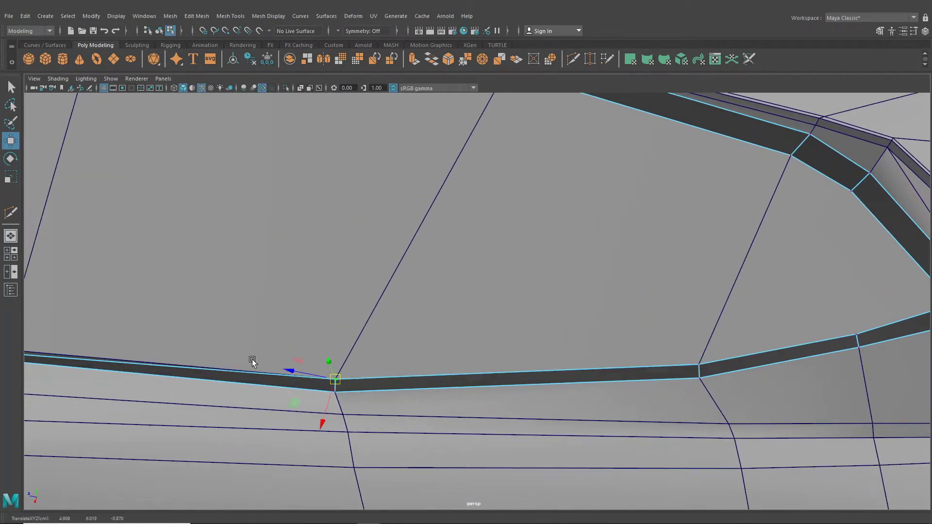
# Step: Snap the frame's two front inner vertices along the window's lower edge to the matching glass vertices
pyautogui.keyDown('alt'); pyautogui.moveTo(255, 363); pyautogui.dragTo(703, 378, button='middle'); pyautogui.keyUp('alt')
pyautogui.click(440, 369)
pyautogui.press('v')
pyautogui.moveTo(441, 373); pyautogui.dragTo(441, 363)
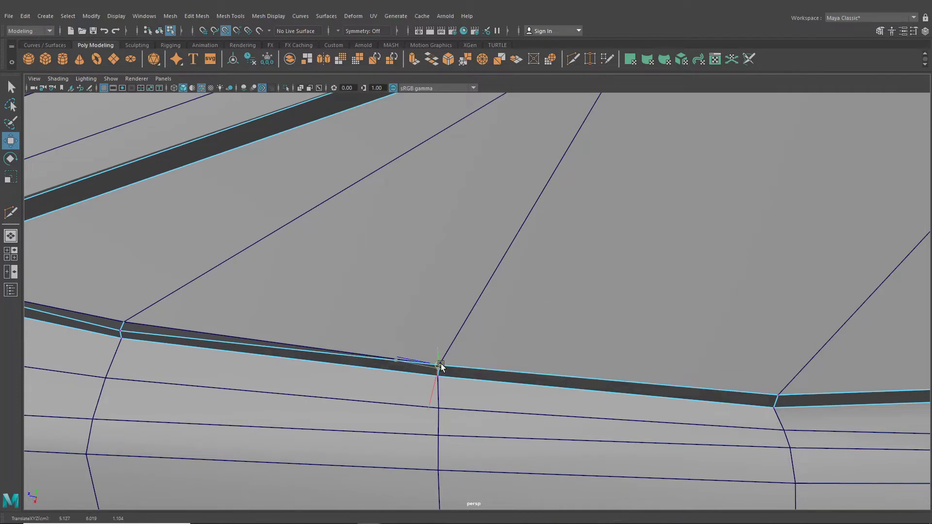
pyautogui.click(121, 335)
pyautogui.press('v')
pyautogui.moveTo(121, 336); pyautogui.dragTo(426, 308)
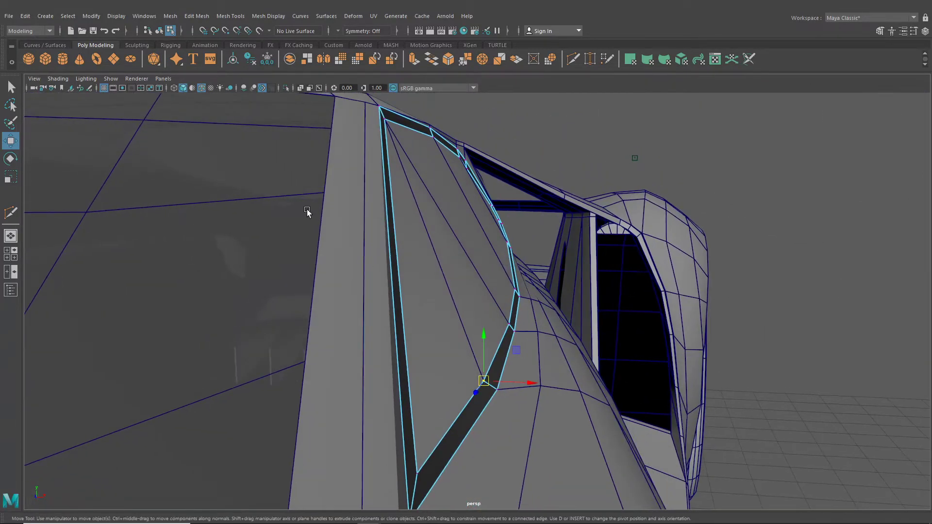
# Step: Select the side window glass as an object and nudge it slightly along X within the frame
pyautogui.click(160, 32)
pyautogui.click(467, 236)
pyautogui.keyDown('alt'); pyautogui.moveTo(468, 237); pyautogui.dragTo(457, 274); pyautogui.keyUp('alt')
pyautogui.moveTo(584, 229); pyautogui.dragTo(584, 230)
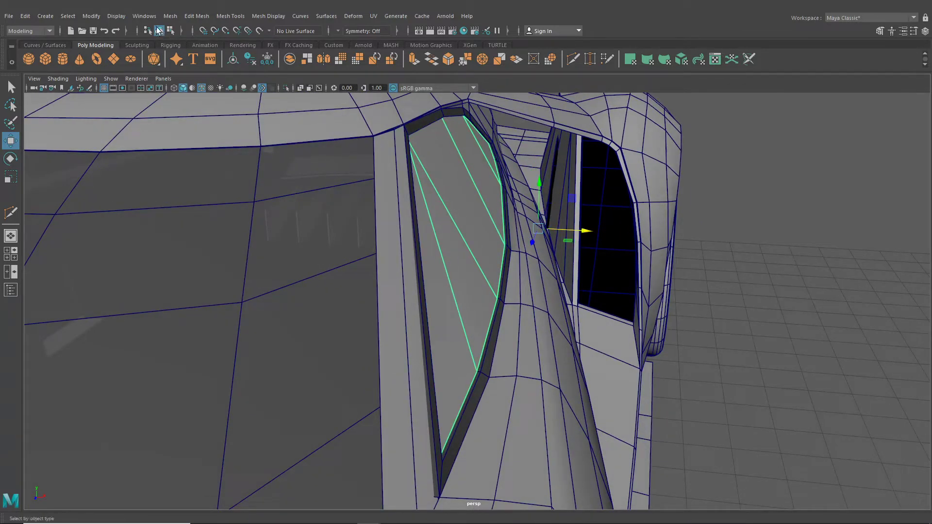
# Step: Assign the windshield's dark glass material to the side window glass through the Hypershade
pyautogui.click(696, 317)
pyautogui.keyDown('alt'); pyautogui.moveTo(697, 318); pyautogui.dragTo(669, 332); pyautogui.keyUp('alt')
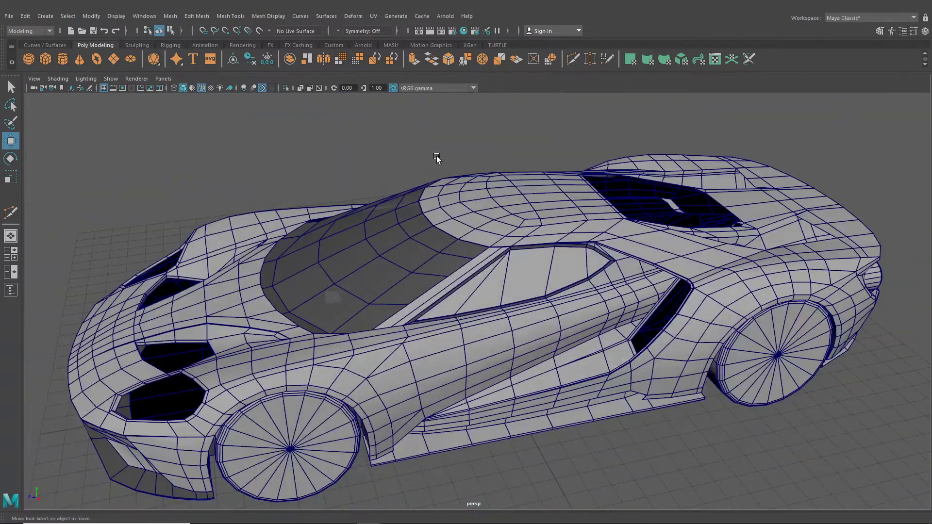
pyautogui.click(464, 31)
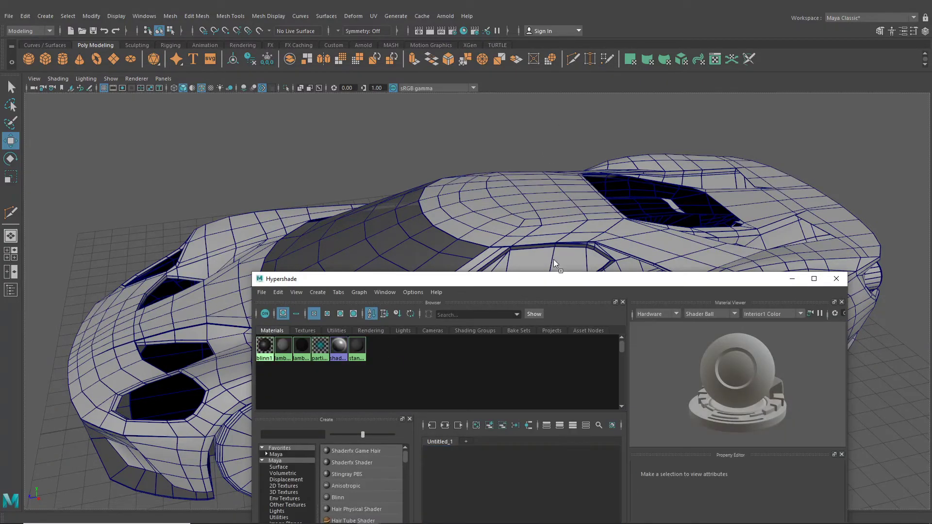
pyautogui.keyDown('alt'); pyautogui.moveTo(554, 259); pyautogui.dragTo(558, 203); pyautogui.keyUp('alt')
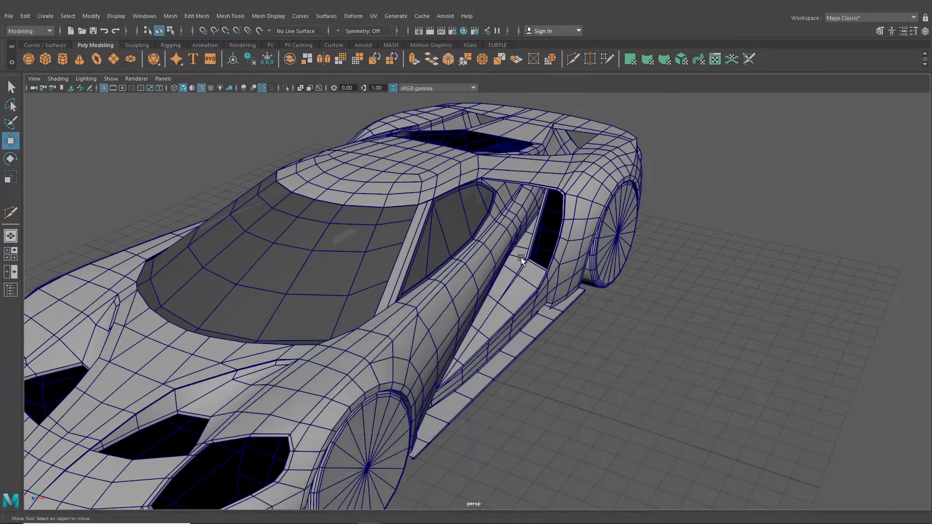
# Step: Examine the body around the rear engine opening against the top blueprint, and check the tail with smooth preview
pyautogui.keyDown('alt'); pyautogui.moveTo(476, 228); pyautogui.dragTo(515, 245); pyautogui.keyUp('alt')
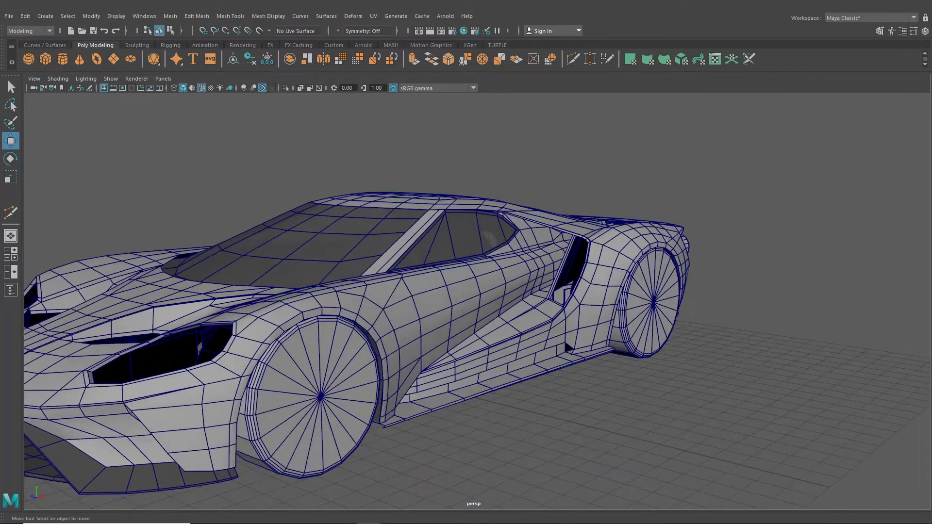
pyautogui.keyDown('alt'); pyautogui.moveTo(754, 233); pyautogui.dragTo(425, 345); pyautogui.keyUp('alt')
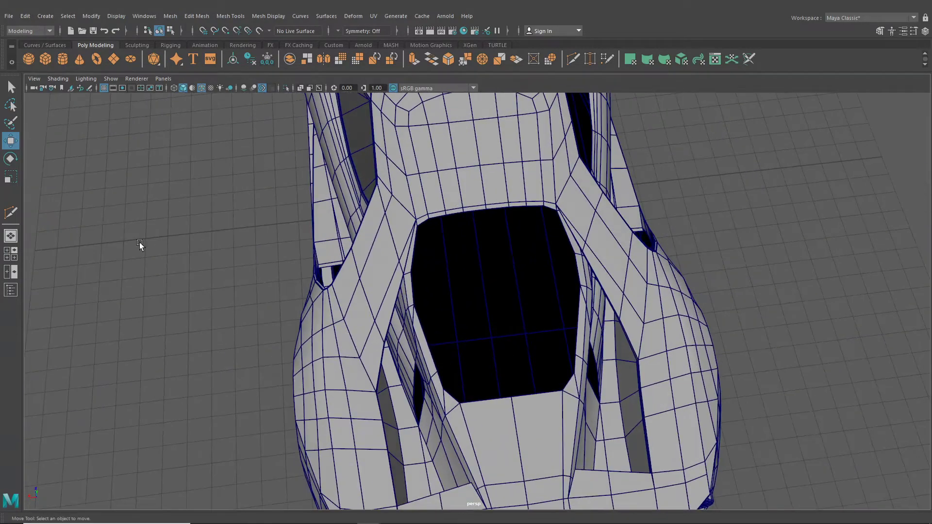
pyautogui.click(14, 251)
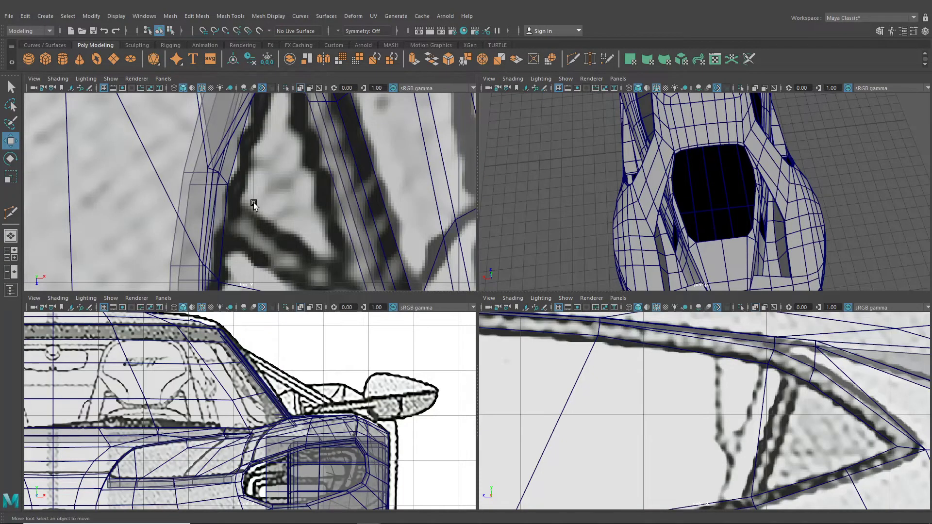
pyautogui.press('space')
pyautogui.keyDown('alt'); pyautogui.moveTo(276, 213); pyautogui.dragTo(411, 339, button='middle'); pyautogui.keyUp('alt')
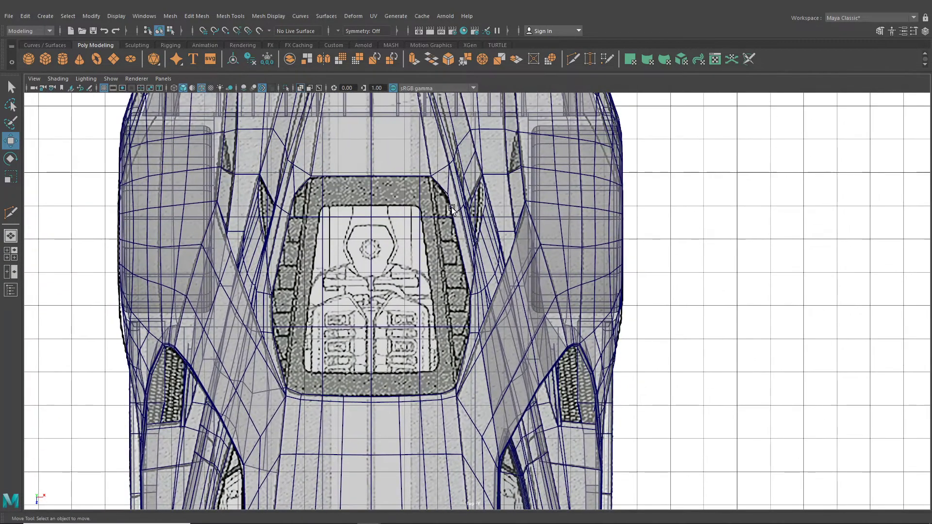
pyautogui.scroll(2, 452, 208)
pyautogui.click(401, 143)
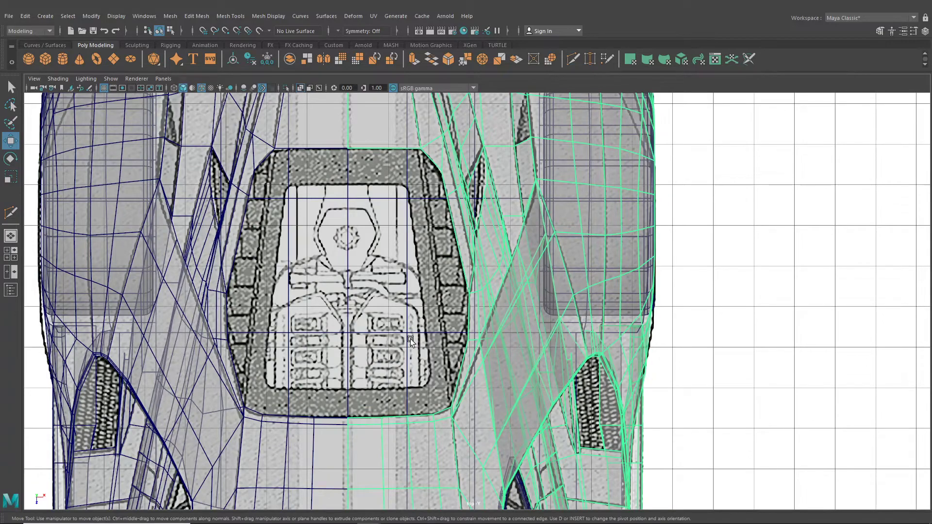
pyautogui.keyDown('alt'); pyautogui.moveTo(406, 164); pyautogui.dragTo(436, 420, button='middle'); pyautogui.keyUp('alt')
pyautogui.click(11, 236)
pyautogui.keyDown('alt'); pyautogui.moveTo(290, 297); pyautogui.dragTo(458, 246); pyautogui.keyUp('alt')
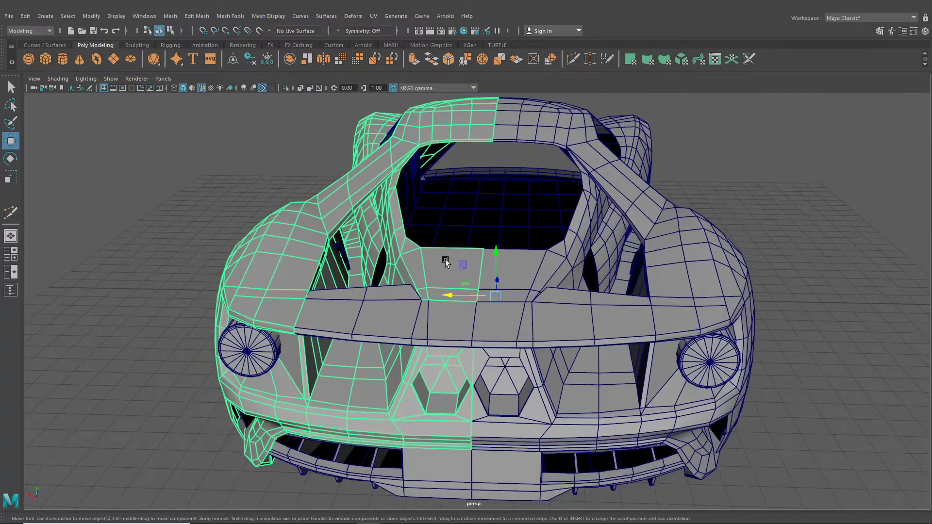
pyautogui.scroll(3, 443, 268)
pyautogui.press('3')
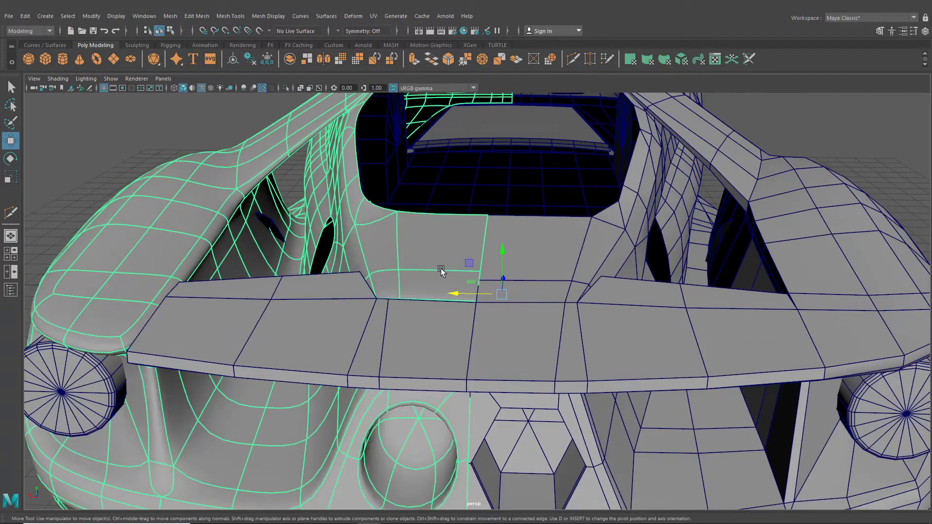
pyautogui.press('1')
pyautogui.keyDown('alt'); pyautogui.moveTo(422, 379); pyautogui.dragTo(459, 229); pyautogui.keyUp('alt')
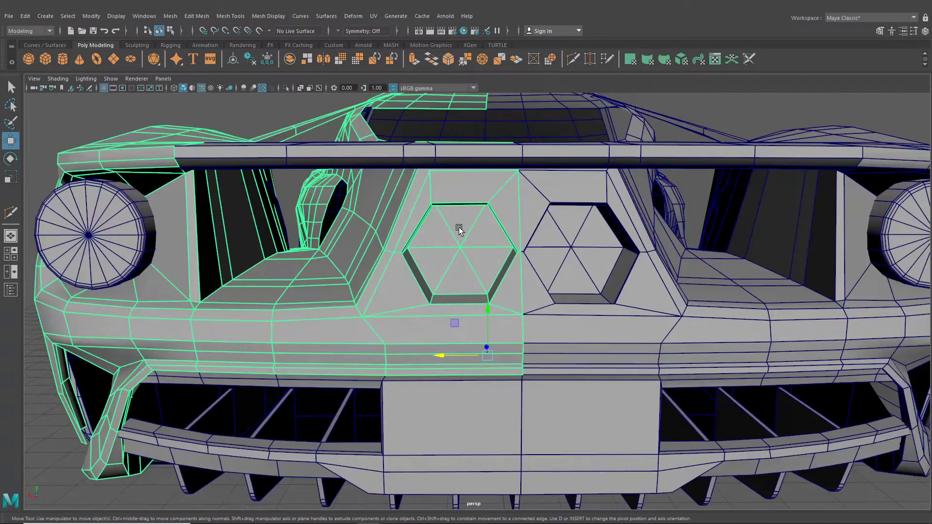
# Step: Insert an edge loop at the hexagonal recess in the tail and preview the body half smoothed
pyautogui.click(170, 16)
pyautogui.moveTo(197, 16)
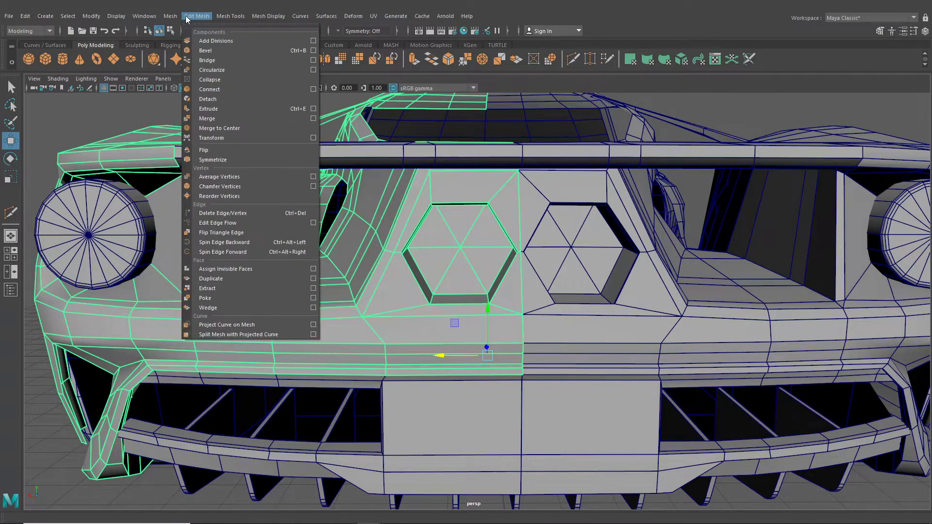
pyautogui.moveTo(231, 16)
pyautogui.click(243, 80)
pyautogui.keyDown('alt'); pyautogui.moveTo(459, 126); pyautogui.dragTo(467, 189); pyautogui.keyUp('alt')
pyautogui.click(14, 86)
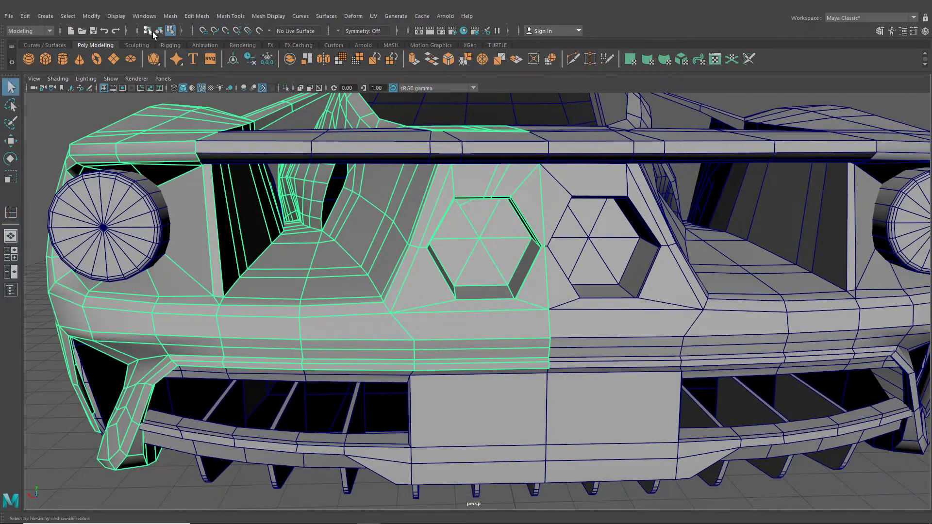
pyautogui.click(159, 31)
pyautogui.press('3')
pyautogui.click(130, 118)
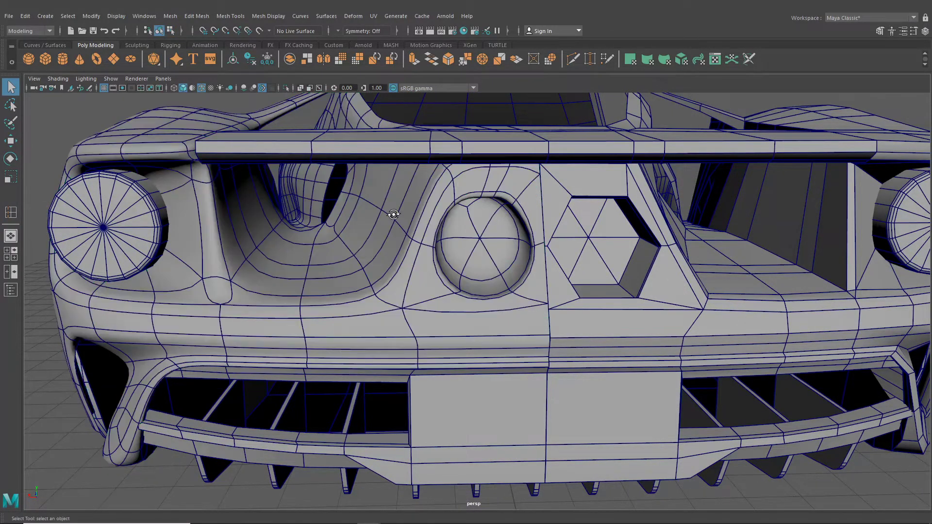
# Step: Return the body half to unsmoothed display and inspect the engine opening's front and rear edges in the perspective and top views
pyautogui.keyDown('alt'); pyautogui.moveTo(433, 198); pyautogui.dragTo(613, 304); pyautogui.keyUp('alt')
pyautogui.click(483, 211)
pyautogui.press('1')
pyautogui.scroll(3, 612, 300)
pyautogui.keyDown('alt'); pyautogui.moveTo(478, 272); pyautogui.dragTo(530, 247); pyautogui.keyUp('alt')
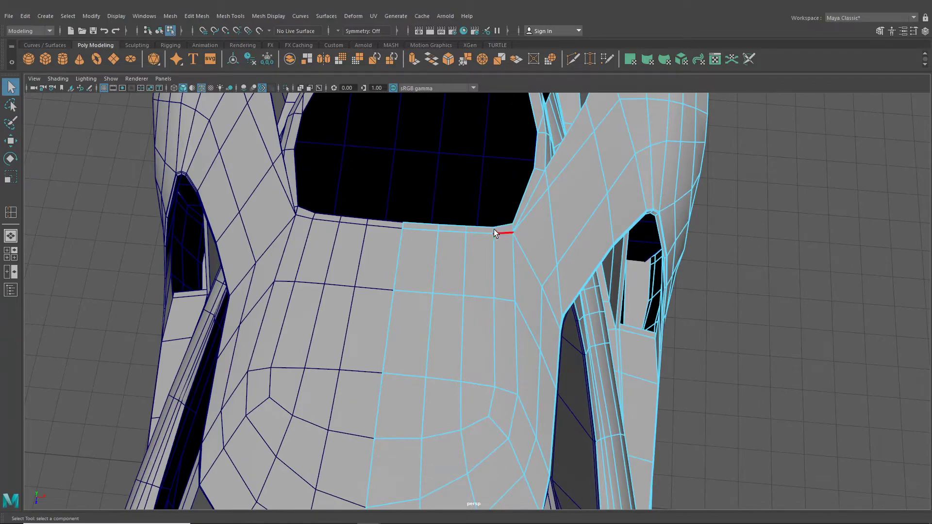
pyautogui.keyDown('alt'); pyautogui.moveTo(494, 230); pyautogui.dragTo(472, 357, button='middle'); pyautogui.keyUp('alt')
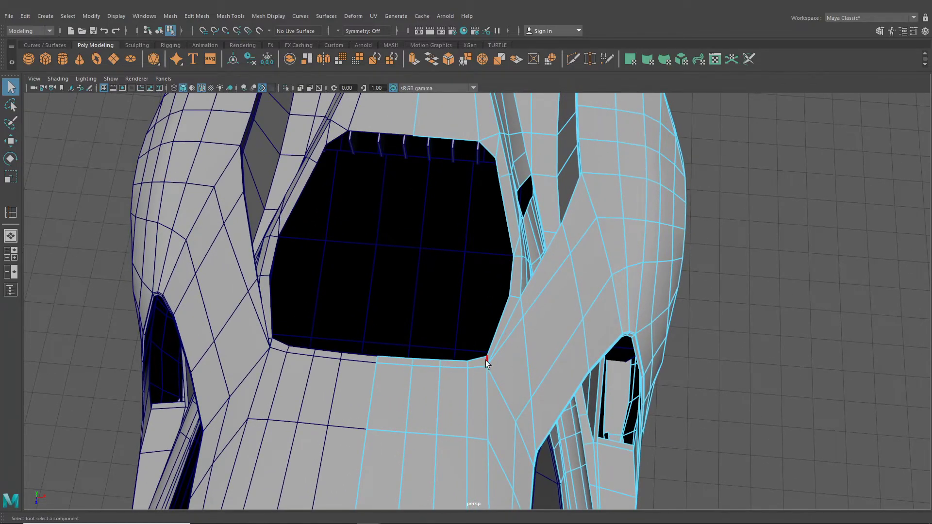
pyautogui.click(11, 254)
pyautogui.press('space')
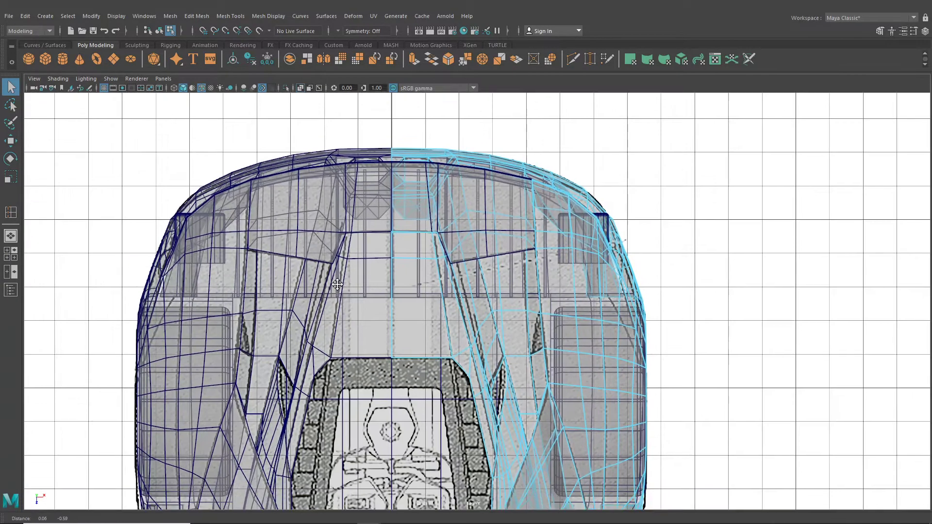
pyautogui.keyDown('alt'); pyautogui.moveTo(490, 486); pyautogui.dragTo(474, 334, button='middle'); pyautogui.keyUp('alt')
pyautogui.scroll(1, 474, 334)
pyautogui.scroll(1, 474, 334)
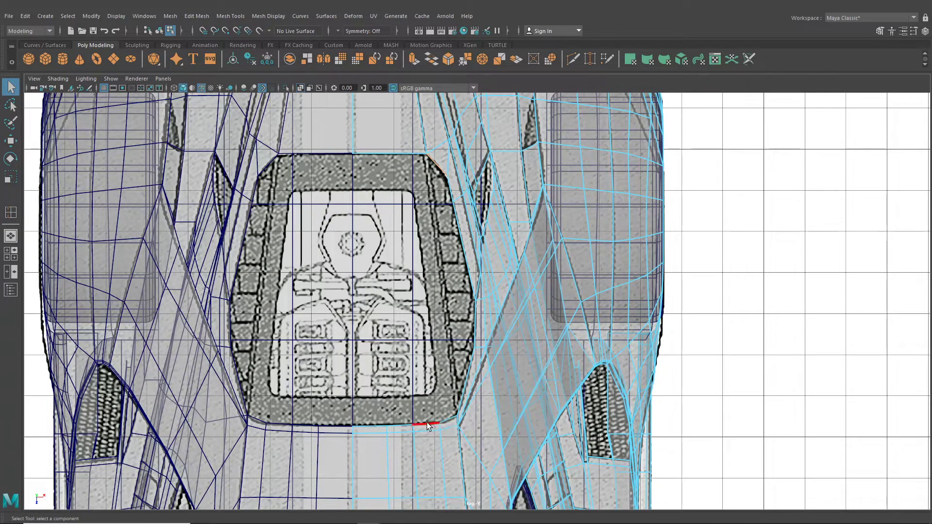
pyautogui.click(11, 236)
pyautogui.keyDown('alt'); pyautogui.moveTo(63, 234); pyautogui.dragTo(414, 183); pyautogui.keyUp('alt')
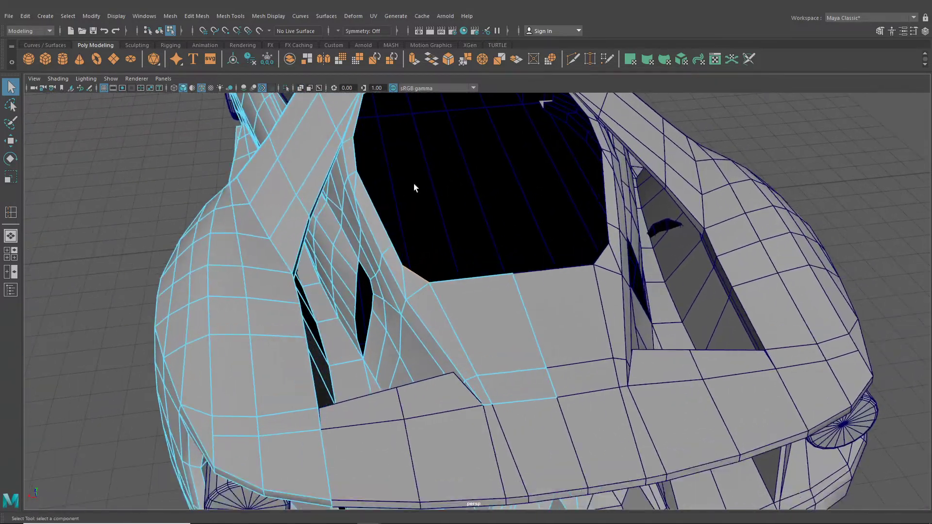
pyautogui.keyDown('alt'); pyautogui.moveTo(427, 130); pyautogui.dragTo(392, 209, button='middle'); pyautogui.keyUp('alt')
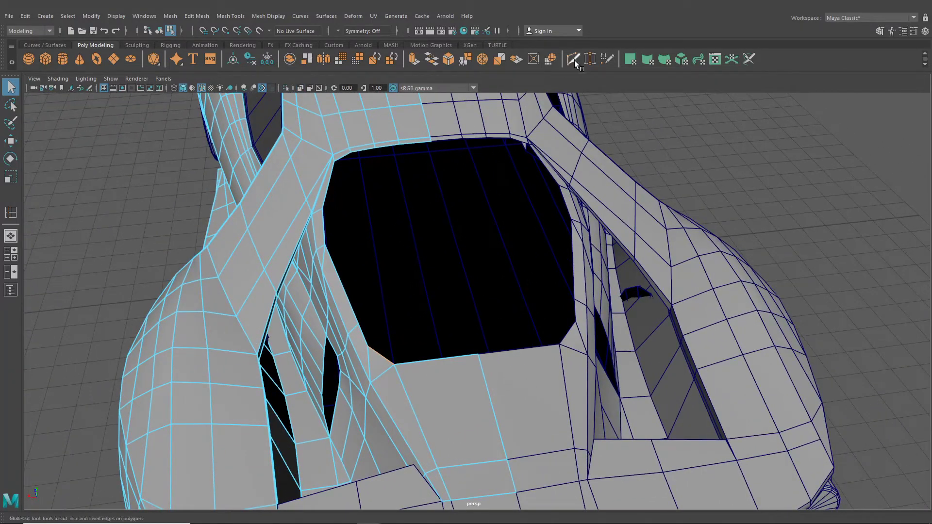
# Step: Add extra vertices along the rear edge of the engine opening with the Multi-Cut tool
pyautogui.click(574, 60)
pyautogui.keyDown('alt'); pyautogui.moveTo(491, 330); pyautogui.dragTo(474, 252, button='middle'); pyautogui.keyUp('alt')
pyautogui.keyDown('alt'); pyautogui.moveTo(475, 253); pyautogui.dragTo(458, 323, button='right'); pyautogui.keyUp('alt')
pyautogui.click(384, 282)
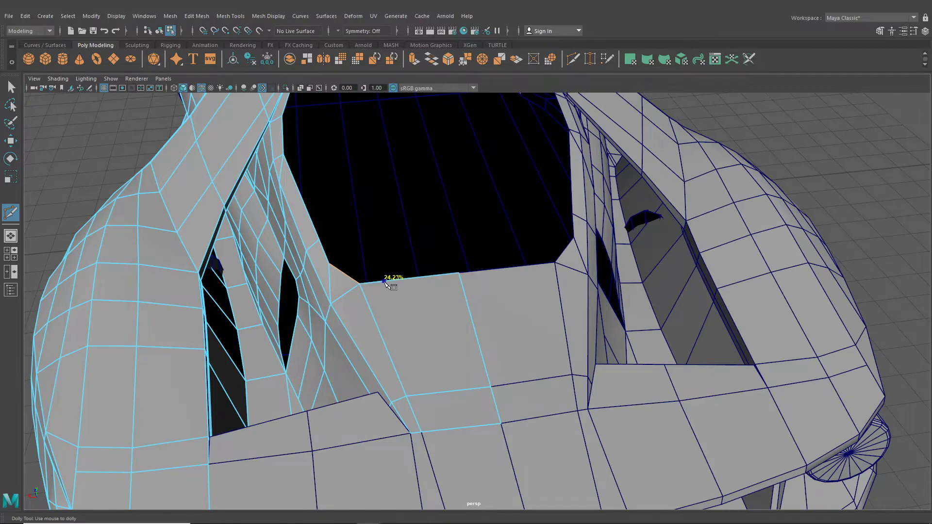
pyautogui.rightClick(385, 282)
pyautogui.click(414, 279)
# Step: Select the body half's edges along the front of the engine opening and extrude them partway across towards the rear
pyautogui.click(11, 88)
pyautogui.keyDown('alt'); pyautogui.moveTo(238, 148); pyautogui.dragTo(274, 272, button='middle'); pyautogui.keyUp('alt')
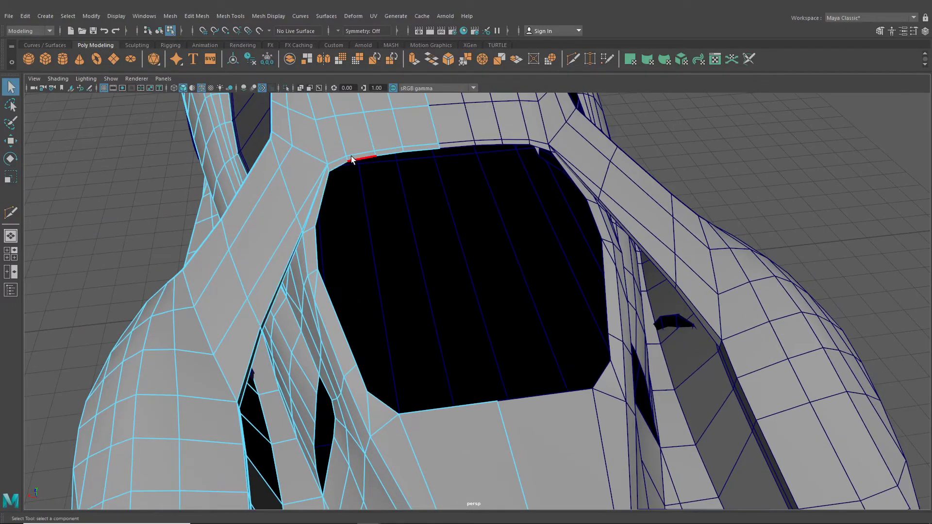
pyautogui.moveTo(350, 144); pyautogui.dragTo(351, 121, button='right')
pyautogui.click(357, 159)
pyautogui.keyDown('alt'); pyautogui.moveTo(344, 171); pyautogui.dragTo(458, 204); pyautogui.keyUp('alt')
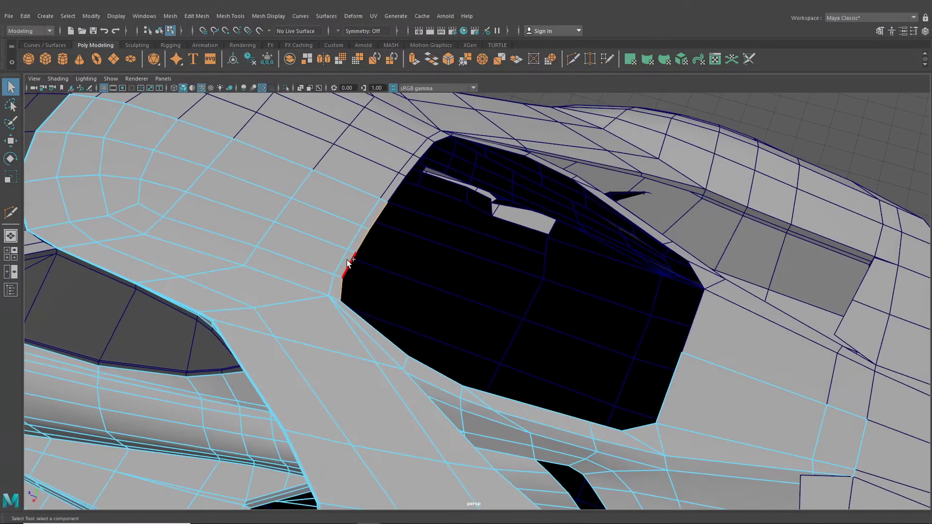
pyautogui.hotkey('ctrl', 'e')
pyautogui.click(403, 228)
pyautogui.moveTo(344, 244); pyautogui.dragTo(431, 270)
# Step: Snap the free vertices of the extruded strip to the matching vertices on the engine opening's rear edge
pyautogui.keyDown('alt'); pyautogui.moveTo(445, 304); pyautogui.dragTo(360, 242); pyautogui.keyUp('alt')
pyautogui.moveTo(360, 242); pyautogui.dragTo(333, 238, button='right')
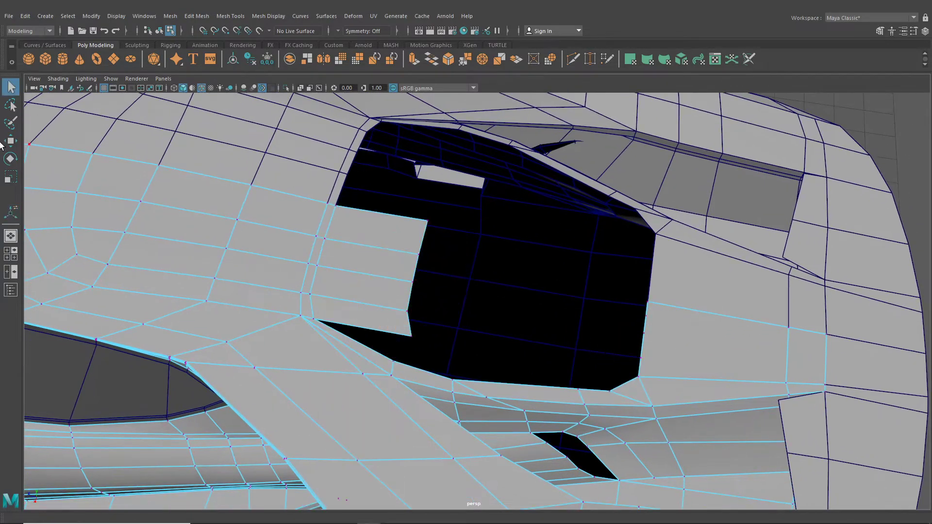
pyautogui.keyDown('alt'); pyautogui.moveTo(333, 237); pyautogui.dragTo(353, 233); pyautogui.keyUp('alt')
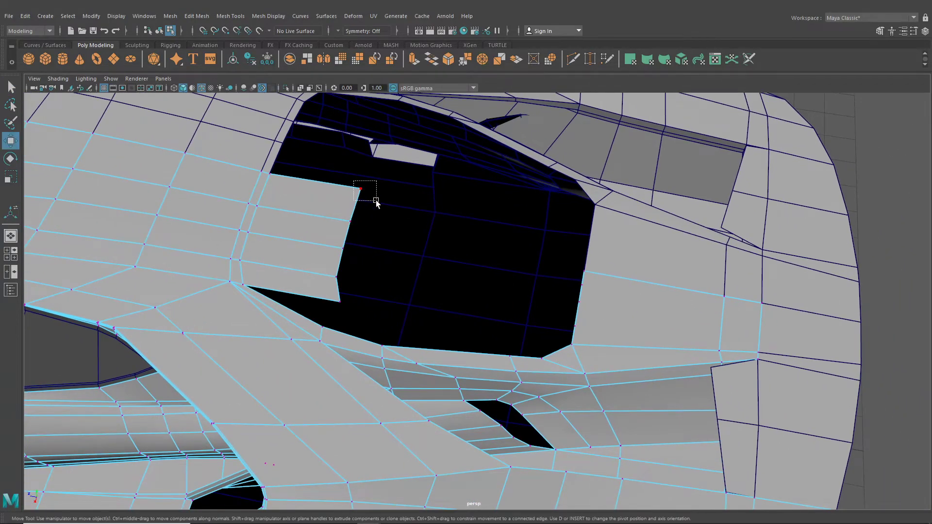
pyautogui.moveTo(376, 200); pyautogui.dragTo(590, 290)
pyautogui.moveTo(326, 240); pyautogui.dragTo(365, 261)
pyautogui.moveTo(343, 249); pyautogui.dragTo(573, 305)
pyautogui.click(336, 278)
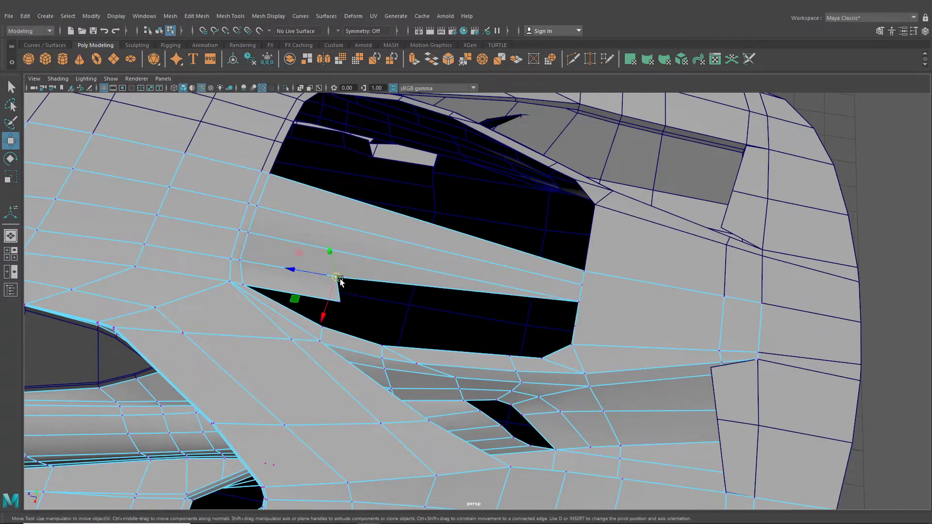
pyautogui.moveTo(340, 279); pyautogui.dragTo(572, 321)
pyautogui.moveTo(314, 291); pyautogui.dragTo(357, 315)
pyautogui.moveTo(340, 303); pyautogui.dragTo(568, 343)
# Step: Select the faces of the strip spanning the engine opening and extract them from the body
pyautogui.keyDown('alt'); pyautogui.moveTo(568, 343); pyautogui.dragTo(512, 343, button='right'); pyautogui.keyUp('alt')
pyautogui.keyDown('alt'); pyautogui.moveTo(513, 343); pyautogui.dragTo(394, 211); pyautogui.keyUp('alt')
pyautogui.moveTo(393, 202); pyautogui.dragTo(395, 230, button='right')
pyautogui.moveTo(398, 163); pyautogui.dragTo(425, 237)
pyautogui.click(199, 16)
pyautogui.moveTo(169, 18)
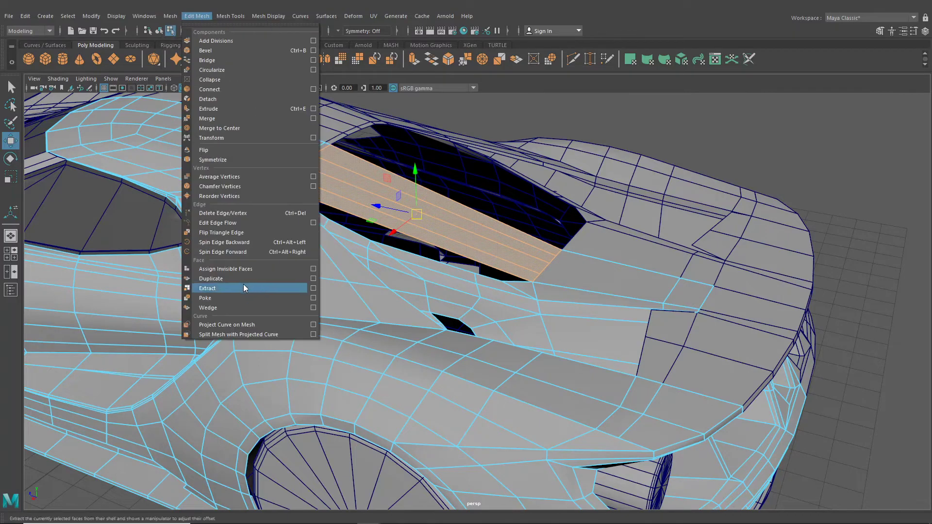
pyautogui.click(243, 284)
pyautogui.click(160, 32)
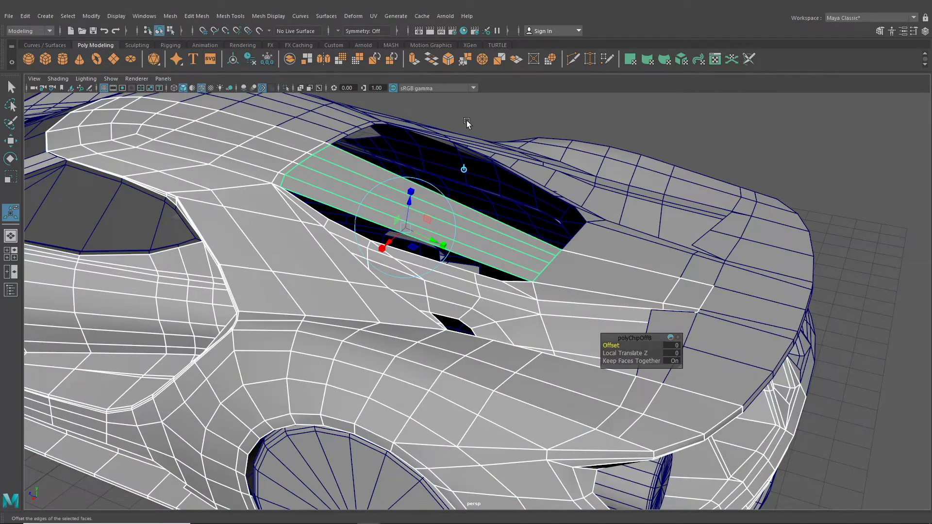
pyautogui.click(467, 122)
pyautogui.keyDown('alt'); pyautogui.moveTo(485, 212); pyautogui.dragTo(532, 233); pyautogui.keyUp('alt')
pyautogui.click(557, 266)
pyautogui.click(608, 281)
pyautogui.moveTo(607, 251); pyautogui.dragTo(540, 244, button='right')
pyautogui.moveTo(578, 281); pyautogui.dragTo(578, 282)
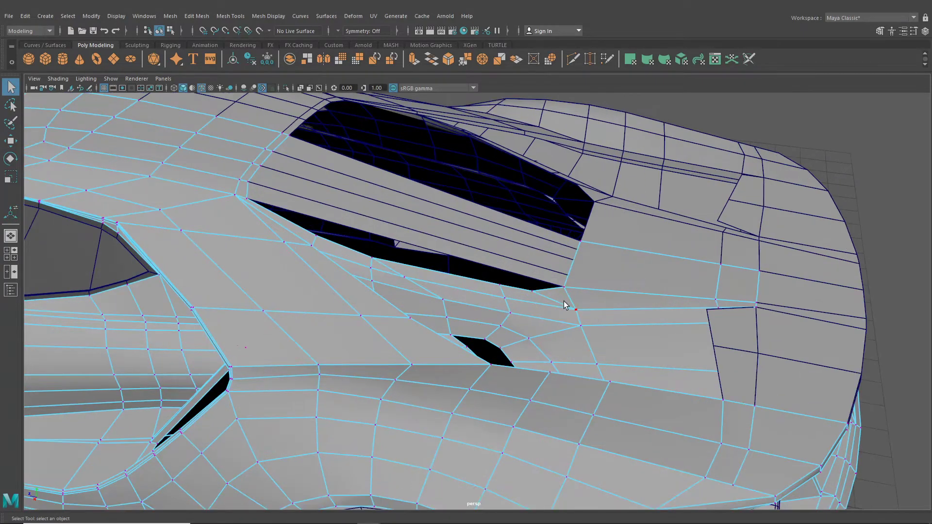
pyautogui.keyDown('alt'); pyautogui.moveTo(566, 306); pyautogui.dragTo(414, 206); pyautogui.keyUp('alt')
pyautogui.click(170, 30)
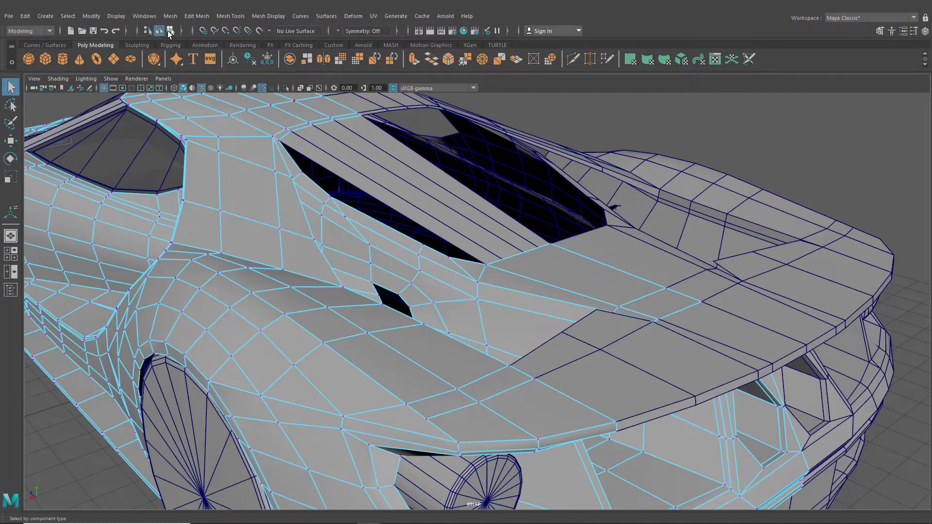
pyautogui.click(159, 31)
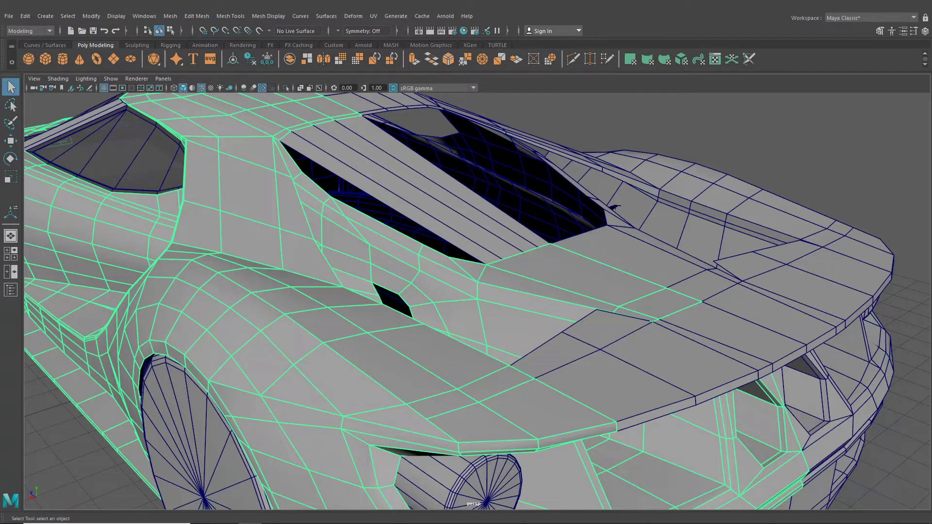
# Step: Select the extracted engine cover panel and compare its outline and profile with the top and side blueprints
pyautogui.keyDown('alt'); pyautogui.moveTo(347, 123); pyautogui.dragTo(406, 226, button='right'); pyautogui.keyUp('alt')
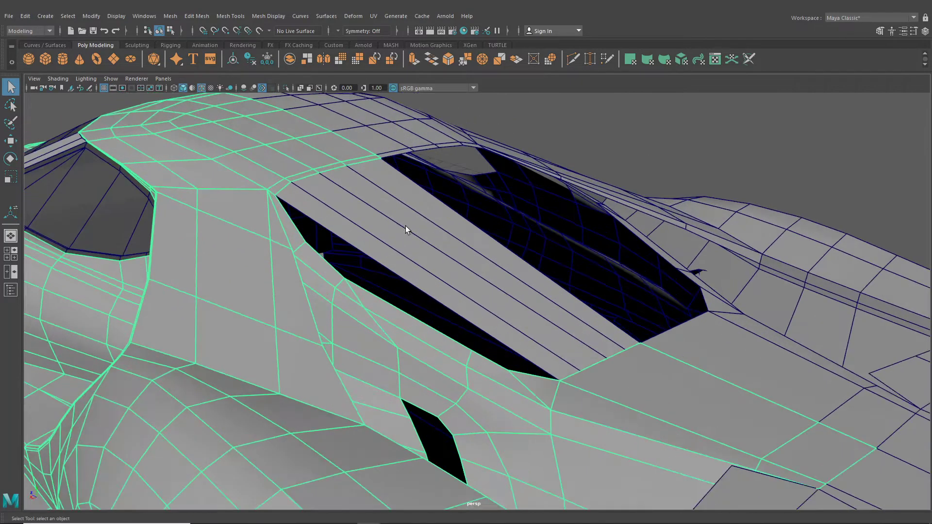
pyautogui.keyDown('alt'); pyautogui.moveTo(358, 186); pyautogui.dragTo(368, 226, button='middle'); pyautogui.keyUp('alt')
pyautogui.keyDown('alt'); pyautogui.moveTo(376, 250); pyautogui.dragTo(67, 249); pyautogui.keyUp('alt')
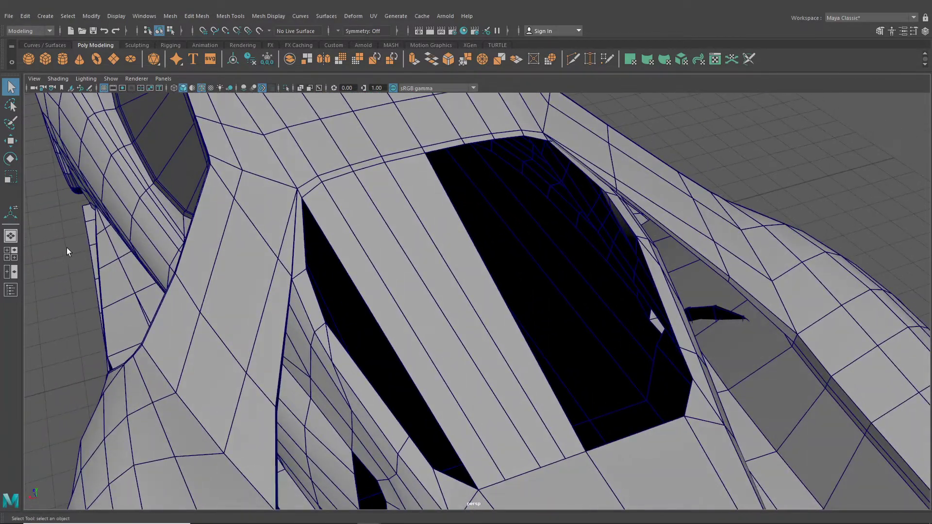
pyautogui.click(17, 253)
pyautogui.press('space')
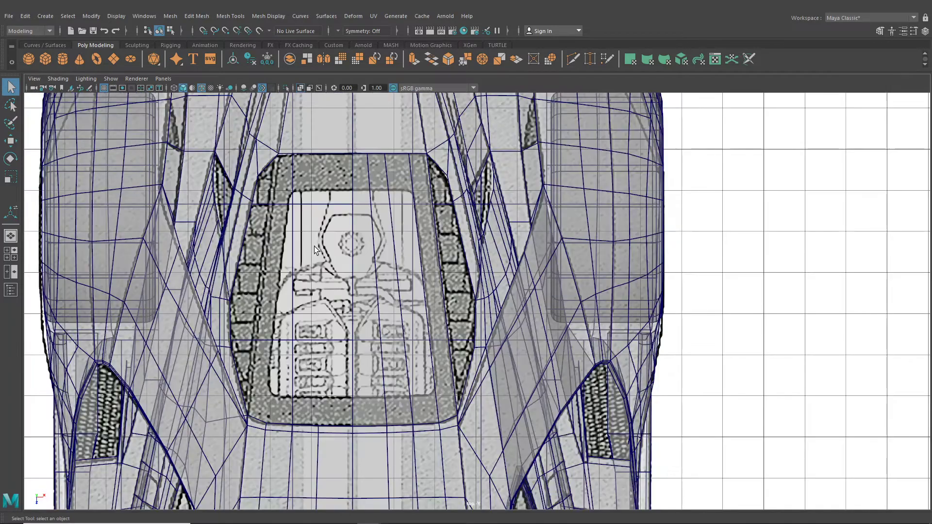
pyautogui.click(408, 254)
pyautogui.keyDown('alt'); pyautogui.moveTo(408, 255); pyautogui.dragTo(383, 267, button='middle'); pyautogui.keyUp('alt')
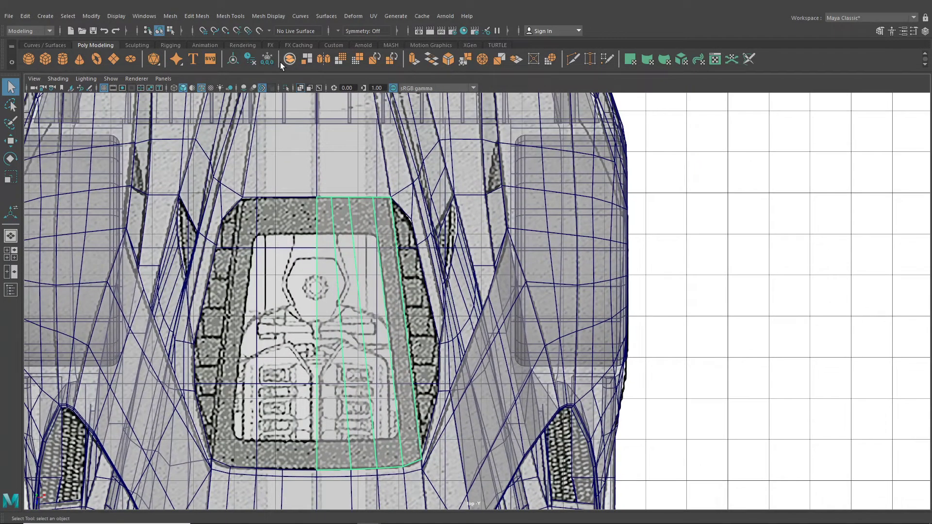
pyautogui.click(230, 16)
pyautogui.moveTo(267, 16)
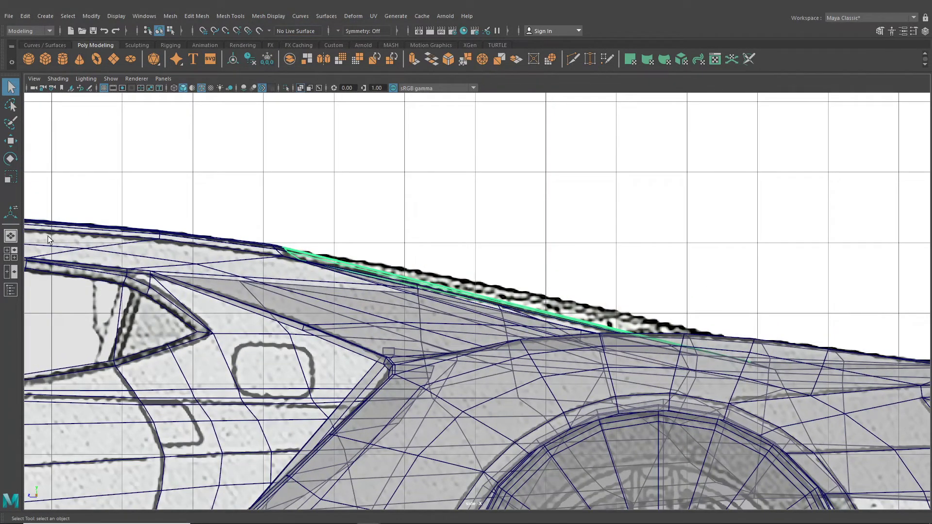
pyautogui.click(13, 255)
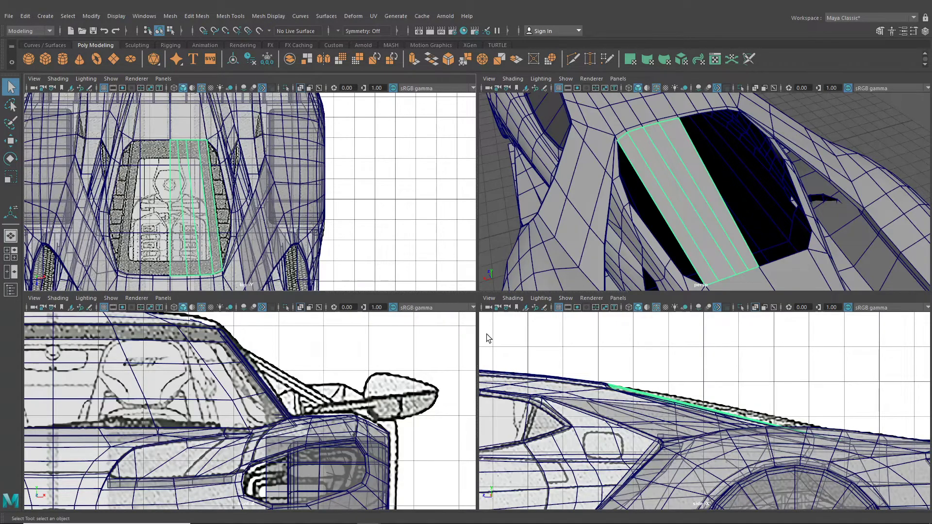
pyautogui.keyDown('alt'); pyautogui.moveTo(556, 215); pyautogui.dragTo(581, 204); pyautogui.keyUp('alt')
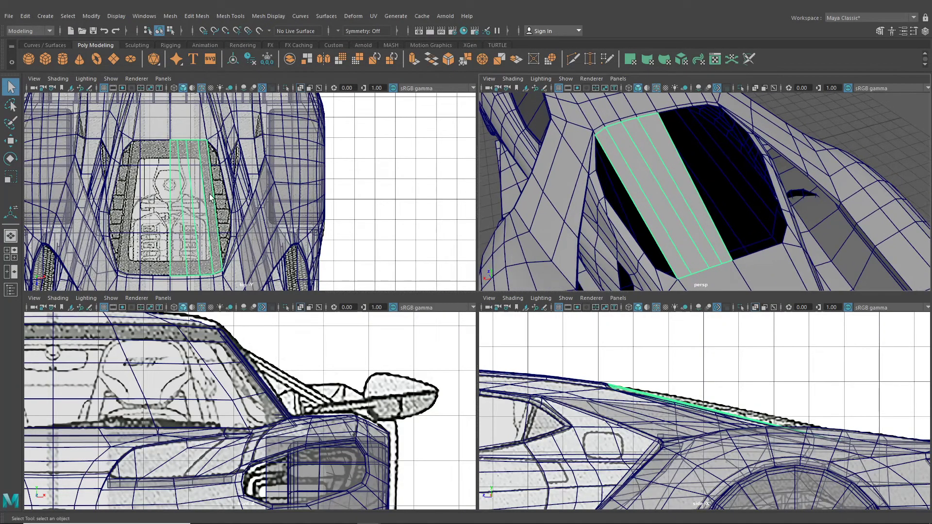
# Step: Insert an edge loop across the engine cover panel near its roof end and raise it to match the side blueprint's profile
pyautogui.keyDown('alt'); pyautogui.moveTo(210, 196); pyautogui.dragTo(246, 240, button='right'); pyautogui.keyUp('alt')
pyautogui.keyDown('alt'); pyautogui.moveTo(710, 202); pyautogui.dragTo(654, 243); pyautogui.keyUp('alt')
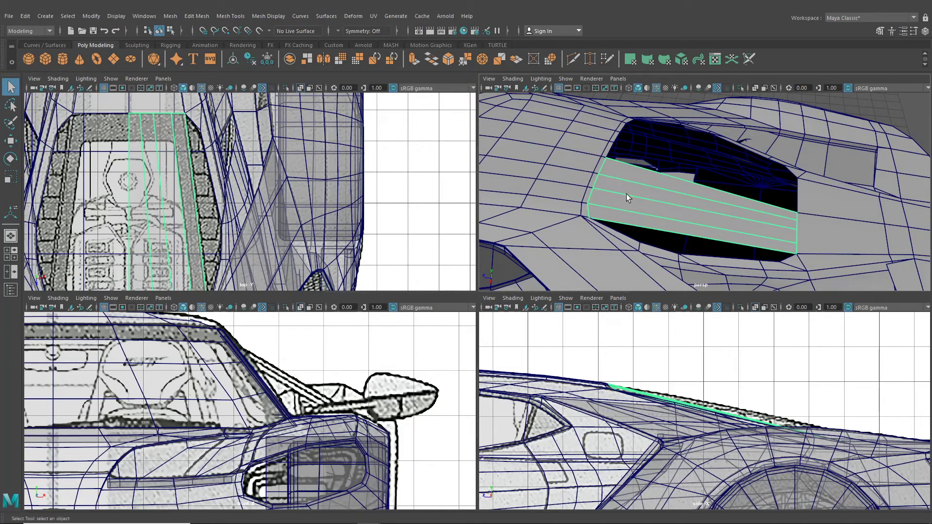
pyautogui.scroll(5, 627, 194)
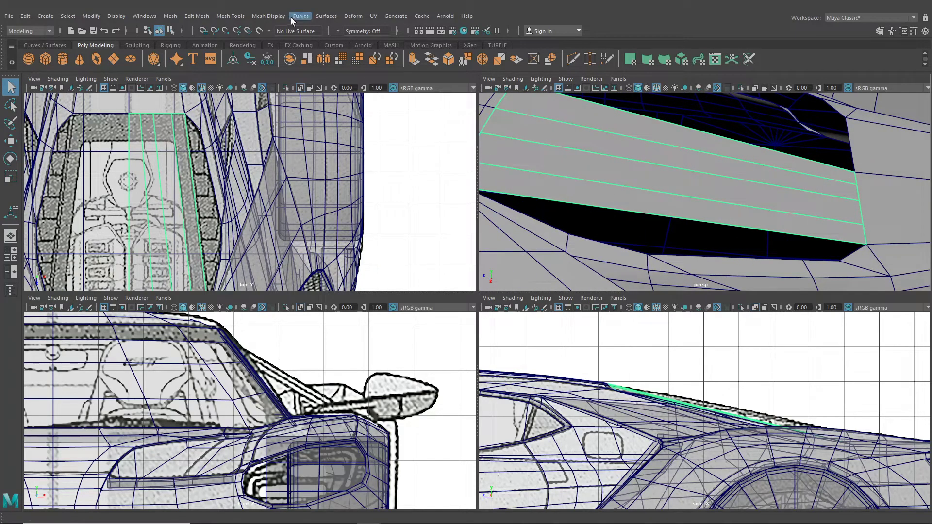
pyautogui.click(231, 16)
pyautogui.click(243, 79)
pyautogui.keyDown('alt'); pyautogui.moveTo(597, 204); pyautogui.dragTo(624, 163); pyautogui.keyUp('alt')
pyautogui.click(611, 159)
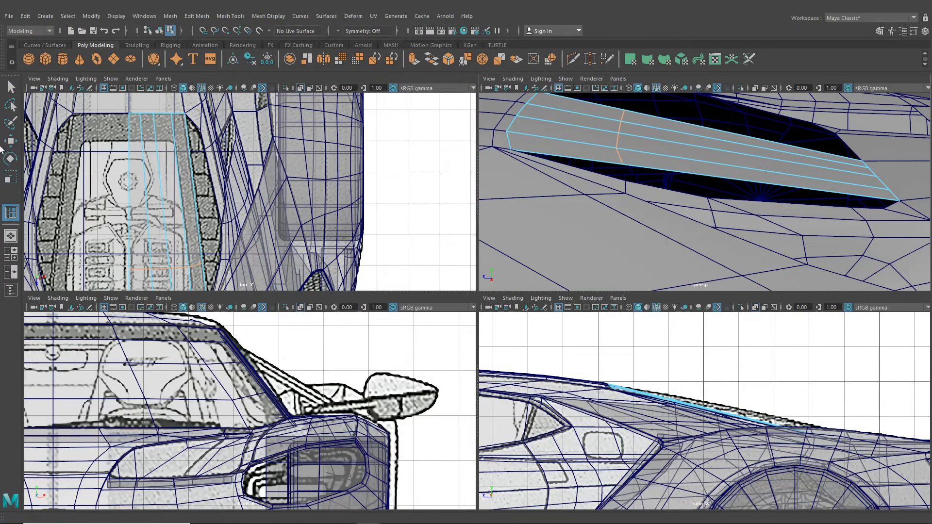
pyautogui.press('w')
pyautogui.scroll(4, 619, 396)
pyautogui.scroll(2, 619, 396)
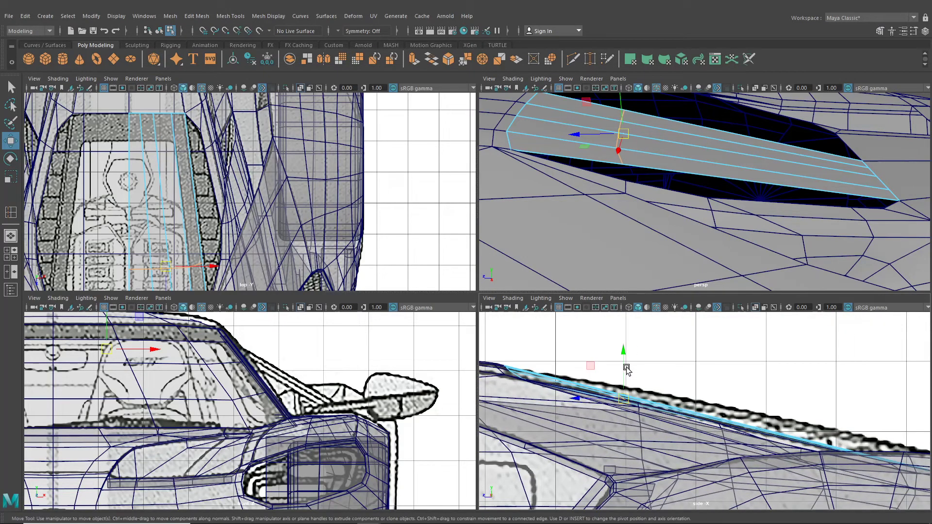
pyautogui.moveTo(627, 375); pyautogui.dragTo(626, 358)
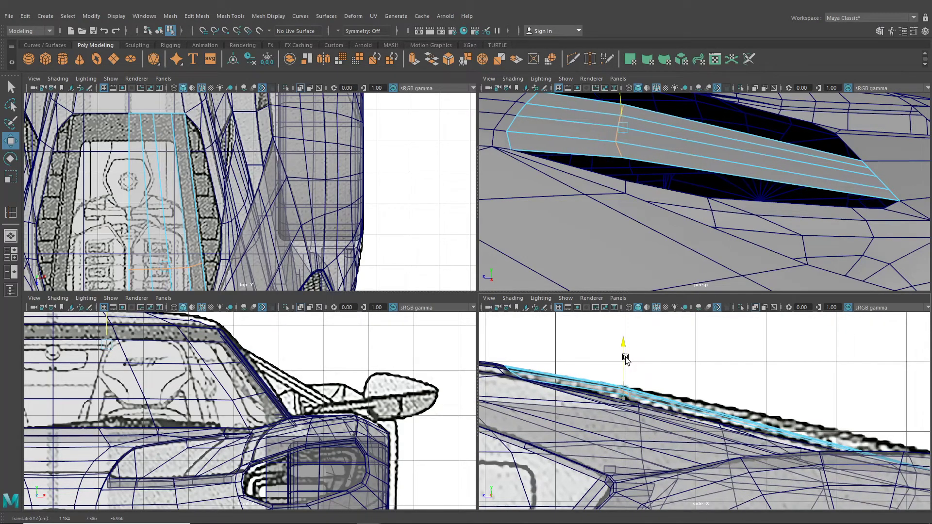
pyautogui.press('3')
pyautogui.press('1')
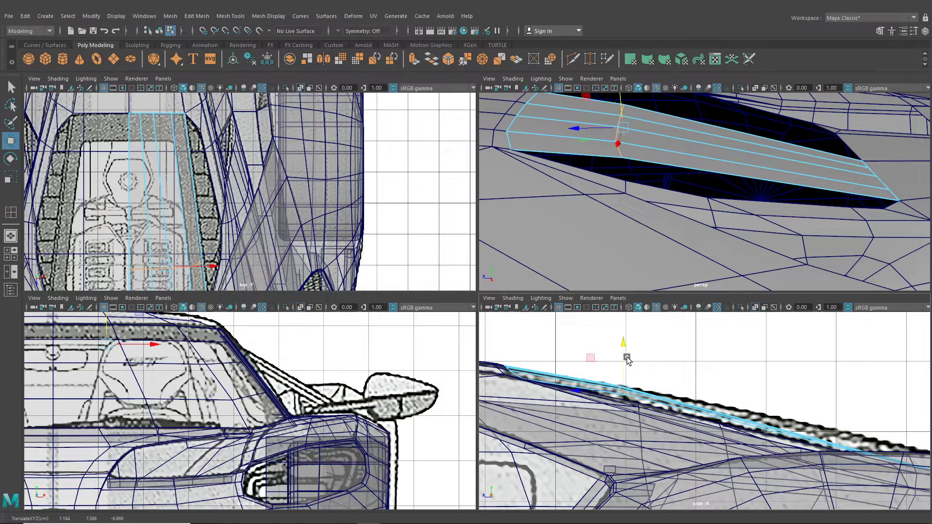
# Step: Add a second edge loop across the middle of the engine cover panel and raise it slightly to match the side blueprint
pyautogui.press('g')
pyautogui.scroll(2, 680, 193)
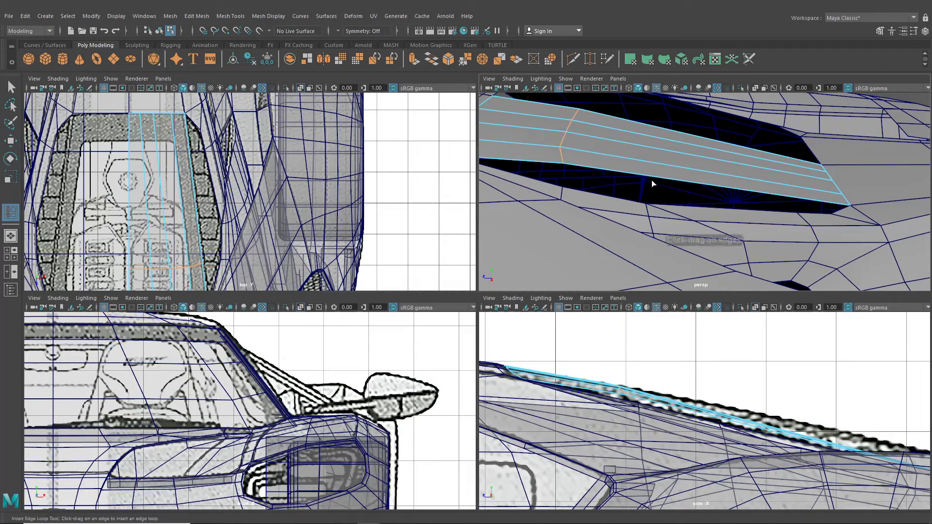
pyautogui.click(643, 179)
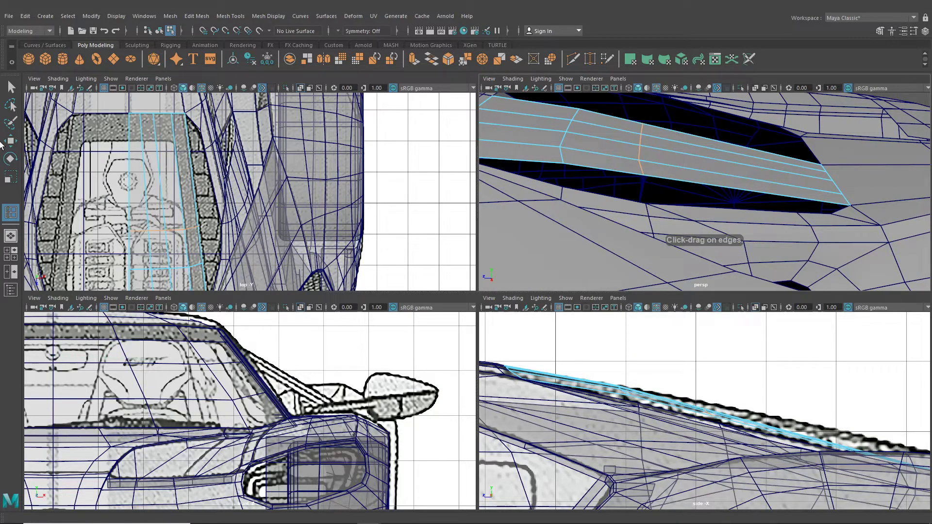
pyautogui.press('w')
pyautogui.moveTo(709, 363); pyautogui.dragTo(712, 360)
pyautogui.keyDown('alt'); pyautogui.moveTo(754, 394); pyautogui.dragTo(624, 402, button='middle'); pyautogui.keyUp('alt')
# Step: Add a third edge loop near the panel's tail end, raise it to the side blueprint's profile, and return to object selection
pyautogui.keyDown('alt'); pyautogui.moveTo(736, 202); pyautogui.dragTo(671, 212, button='middle'); pyautogui.keyUp('alt')
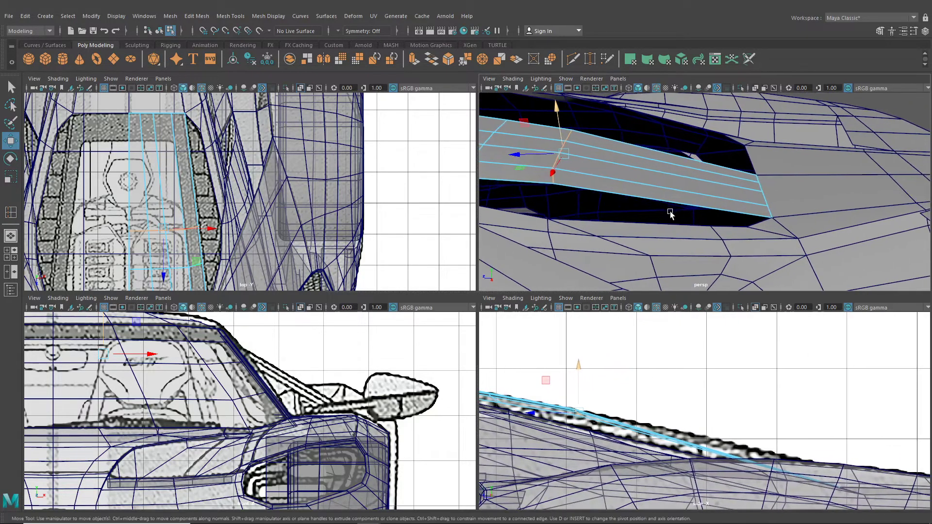
pyautogui.keyDown('alt'); pyautogui.moveTo(671, 213); pyautogui.dragTo(672, 217); pyautogui.keyUp('alt')
pyautogui.keyDown('shift'); pyautogui.moveTo(675, 217); pyautogui.dragTo(677, 208, button='right'); pyautogui.keyUp('shift')
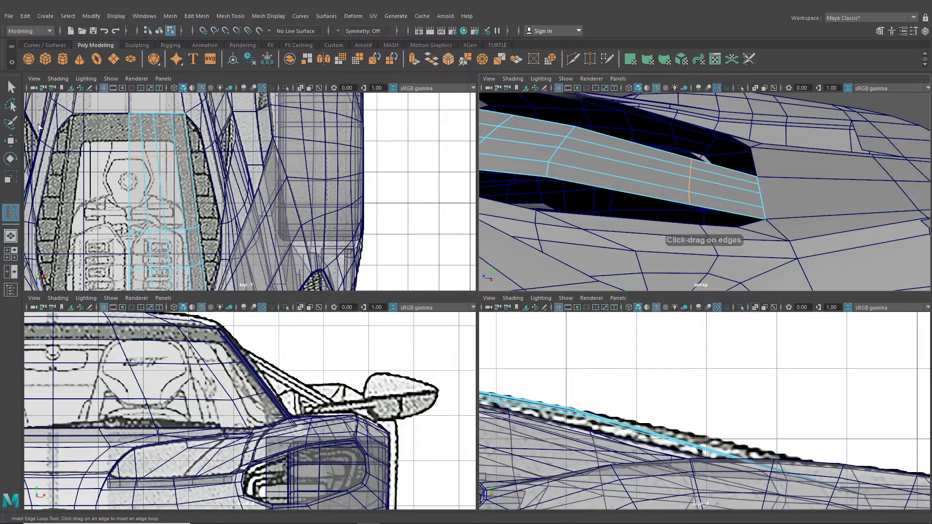
pyautogui.press('w')
pyautogui.keyDown('alt'); pyautogui.moveTo(668, 409); pyautogui.dragTo(698, 385, button='middle'); pyautogui.keyUp('alt')
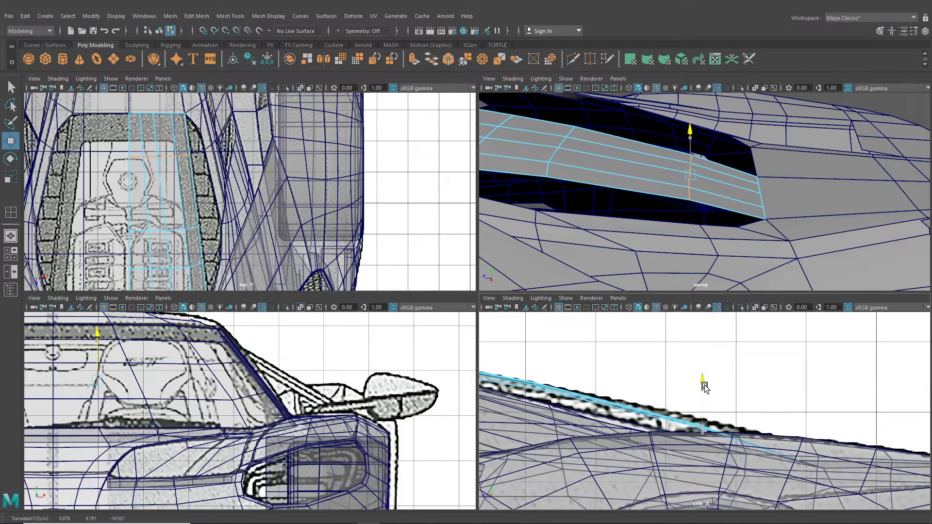
pyautogui.moveTo(705, 387); pyautogui.dragTo(708, 387)
pyautogui.keyDown('alt'); pyautogui.moveTo(723, 247); pyautogui.dragTo(747, 282); pyautogui.keyUp('alt')
pyautogui.press('space')
pyautogui.click(160, 30)
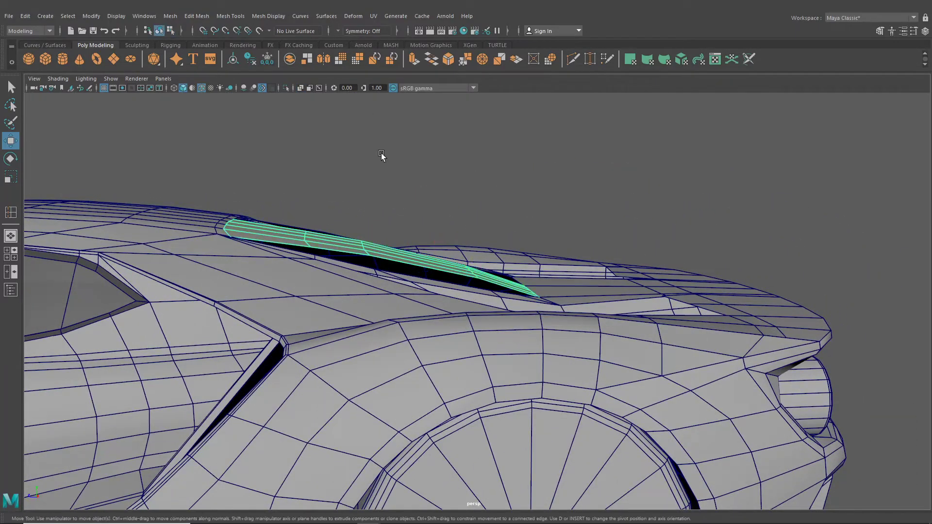
# Step: Select the engine cover panel's outer side edges and extrude them outward into the gap beside the body
pyautogui.press('f')
pyautogui.keyDown('alt'); pyautogui.moveTo(381, 152); pyautogui.dragTo(429, 195); pyautogui.keyUp('alt')
pyautogui.click(769, 141)
pyautogui.moveTo(347, 269); pyautogui.dragTo(346, 220, button='right')
pyautogui.click(256, 280)
pyautogui.keyDown('shift'); pyautogui.click(297, 290); pyautogui.keyUp('shift')
pyautogui.keyDown('shift'); pyautogui.click(358, 302); pyautogui.keyUp('shift')
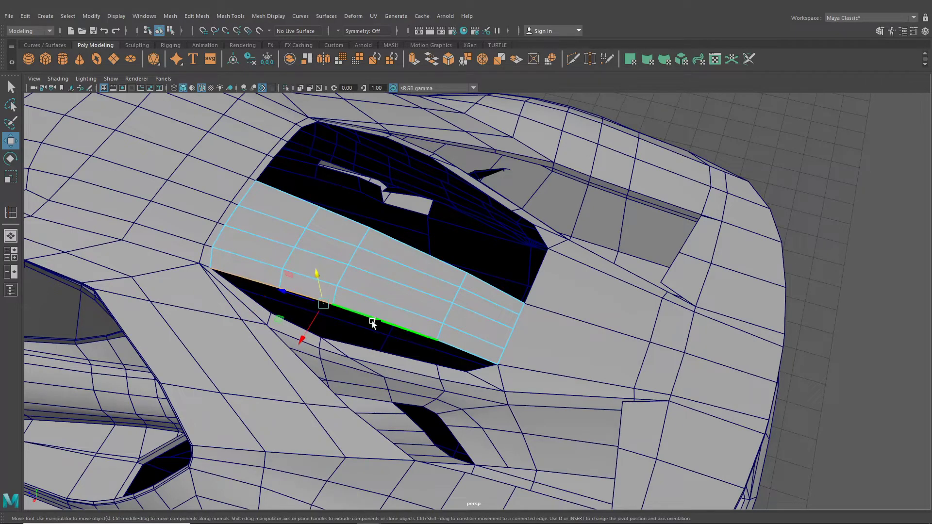
pyautogui.keyDown('shift'); pyautogui.click(460, 344); pyautogui.keyUp('shift')
pyautogui.hotkey('ctrl', 'e')
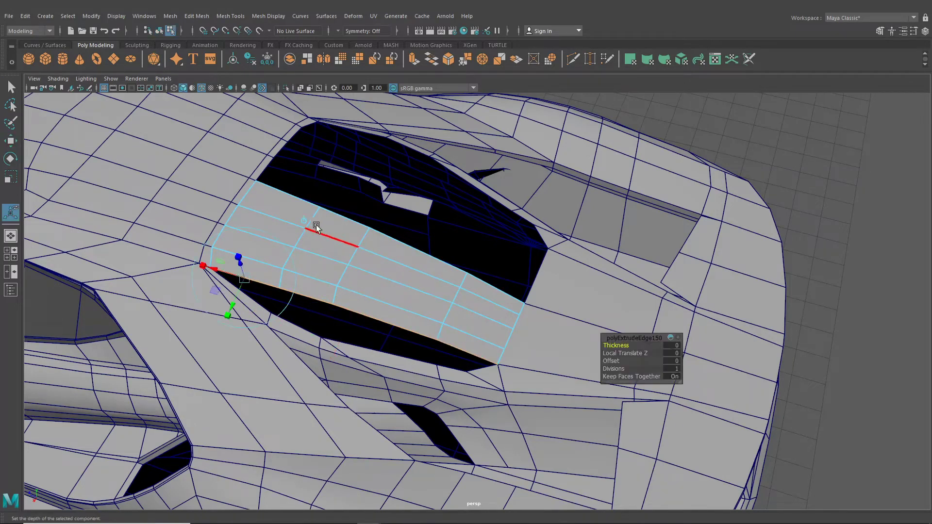
pyautogui.moveTo(343, 334); pyautogui.dragTo(338, 342)
pyautogui.keyDown('alt'); pyautogui.moveTo(363, 321); pyautogui.dragTo(444, 323, button='middle'); pyautogui.keyUp('alt')
# Step: Target-weld the extruded strip's corner vertex at the roof end to the panel's adjacent corner vertex
pyautogui.scroll(3, 389, 276)
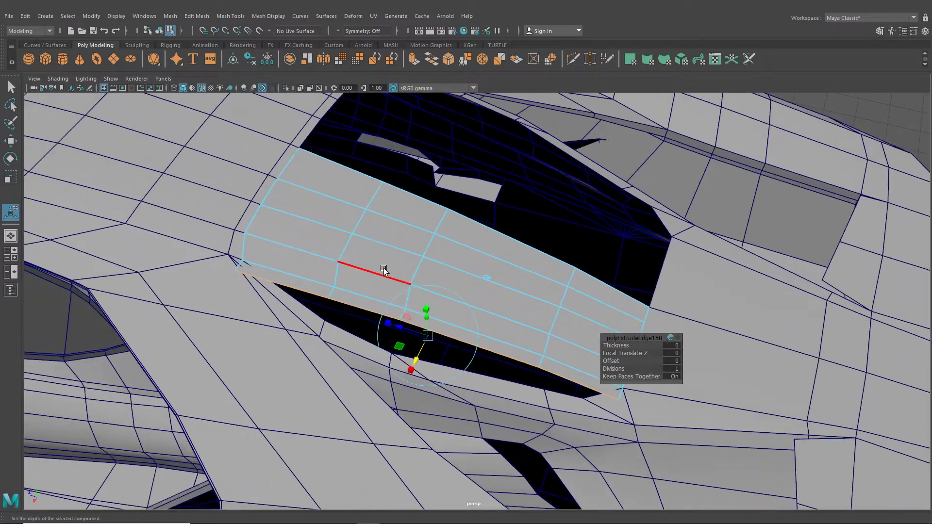
pyautogui.click(589, 59)
pyautogui.keyDown('alt'); pyautogui.moveTo(346, 253); pyautogui.dragTo(450, 287, button='middle'); pyautogui.keyUp('alt')
pyautogui.scroll(2, 449, 287)
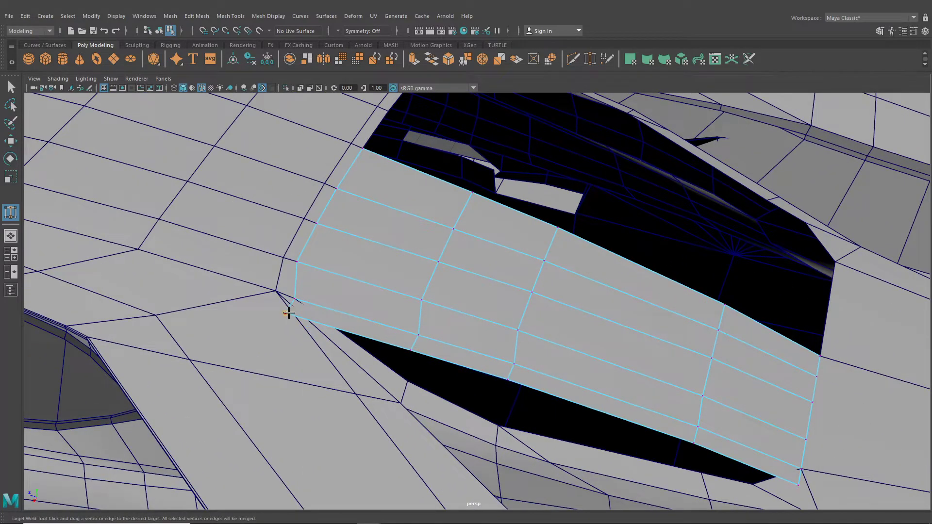
pyautogui.moveTo(295, 300); pyautogui.dragTo(295, 299)
pyautogui.keyDown('alt'); pyautogui.moveTo(565, 383); pyautogui.dragTo(544, 353, button='middle'); pyautogui.keyUp('alt')
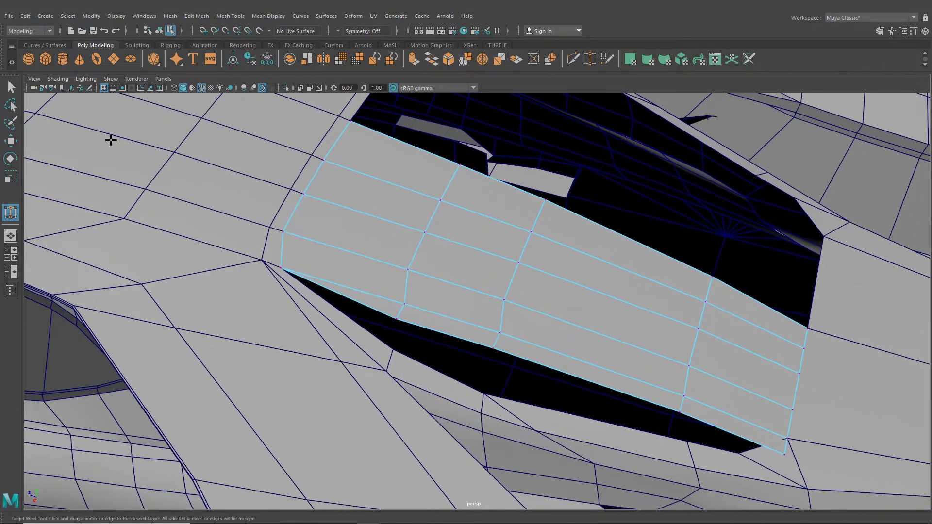
# Step: Snap the extruded strip's remaining outer vertices to the matching vertices along the side of the engine opening
pyautogui.click(9, 143)
pyautogui.moveTo(394, 313); pyautogui.dragTo(404, 328)
pyautogui.press('v')
pyautogui.moveTo(400, 319); pyautogui.dragTo(393, 350)
pyautogui.moveTo(489, 343); pyautogui.dragTo(497, 355)
pyautogui.press('v')
pyautogui.moveTo(494, 348); pyautogui.dragTo(483, 382)
pyautogui.moveTo(675, 406); pyautogui.dragTo(684, 443)
pyautogui.press('v')
pyautogui.press('v')
pyautogui.moveTo(772, 449); pyautogui.dragTo(742, 455)
# Step: Adjust the height of the vertices along the edge loop nearest the roof to smooth the panel's crosswise curve
pyautogui.scroll(-4, 680, 417)
pyautogui.keyDown('alt'); pyautogui.moveTo(633, 391); pyautogui.dragTo(517, 360); pyautogui.keyUp('alt')
pyautogui.scroll(6, 516, 360)
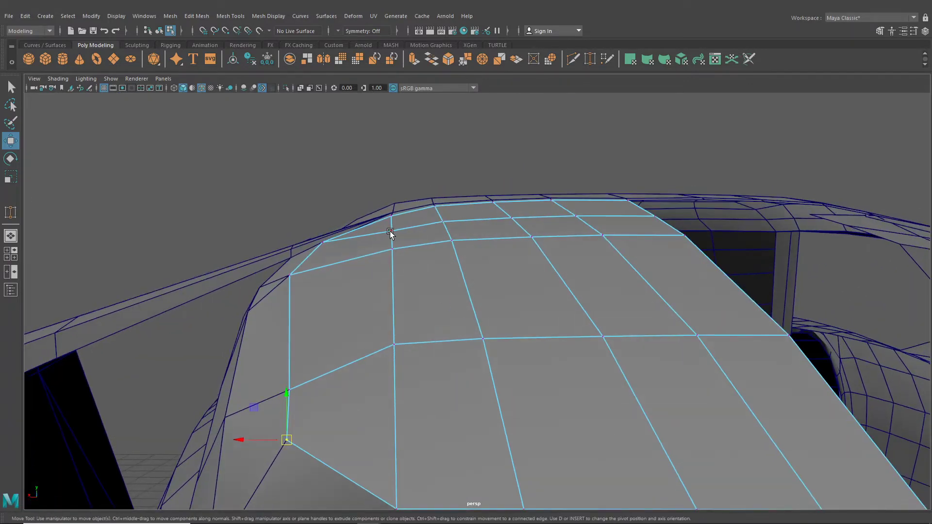
pyautogui.click(391, 230)
pyautogui.moveTo(392, 228); pyautogui.dragTo(442, 199)
pyautogui.click(442, 221)
pyautogui.click(511, 217)
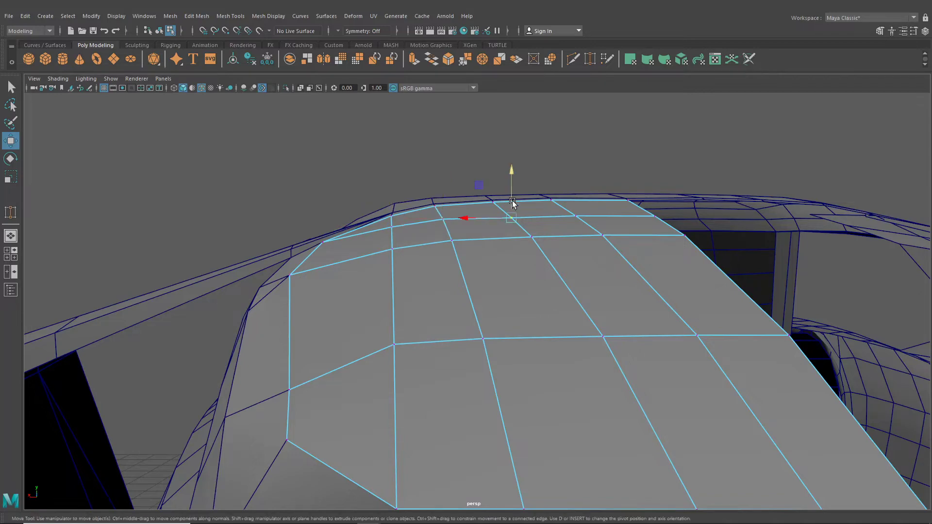
pyautogui.click(577, 214)
pyautogui.keyDown('shift'); pyautogui.click(655, 216); pyautogui.keyUp('shift')
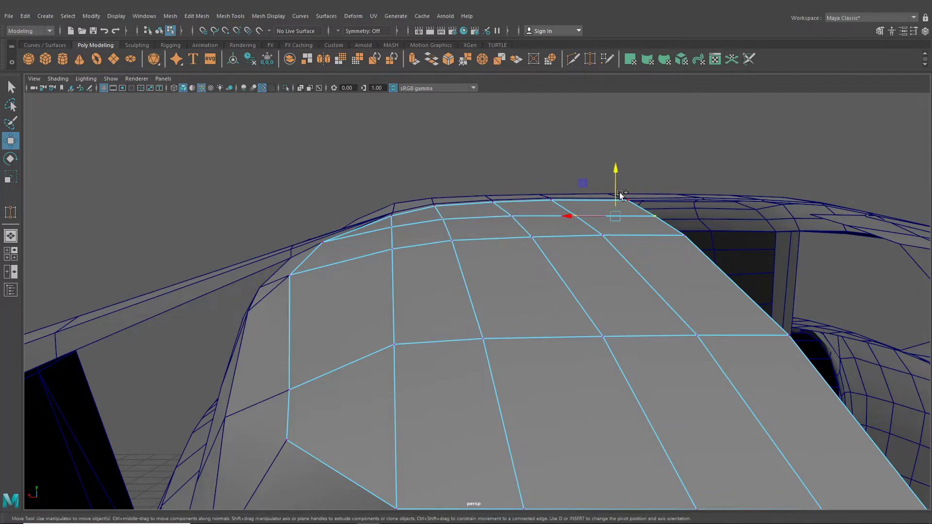
# Step: Lower the outer interior vertex on the edge loop nearest the tail and adjust its neighbour to even out the curvature
pyautogui.keyDown('alt'); pyautogui.moveTo(615, 191); pyautogui.dragTo(544, 272); pyautogui.keyUp('alt')
pyautogui.click(462, 264)
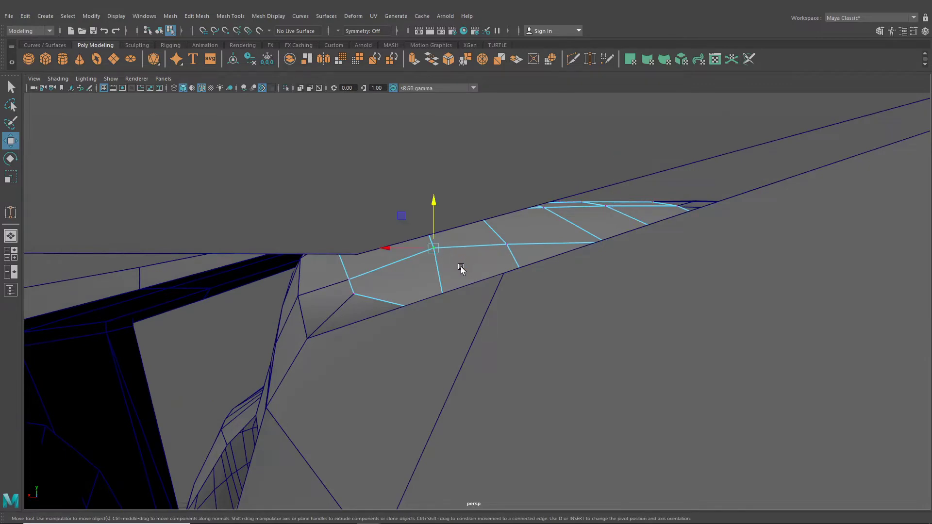
pyautogui.scroll(6, 462, 267)
pyautogui.scroll(-6, 474, 284)
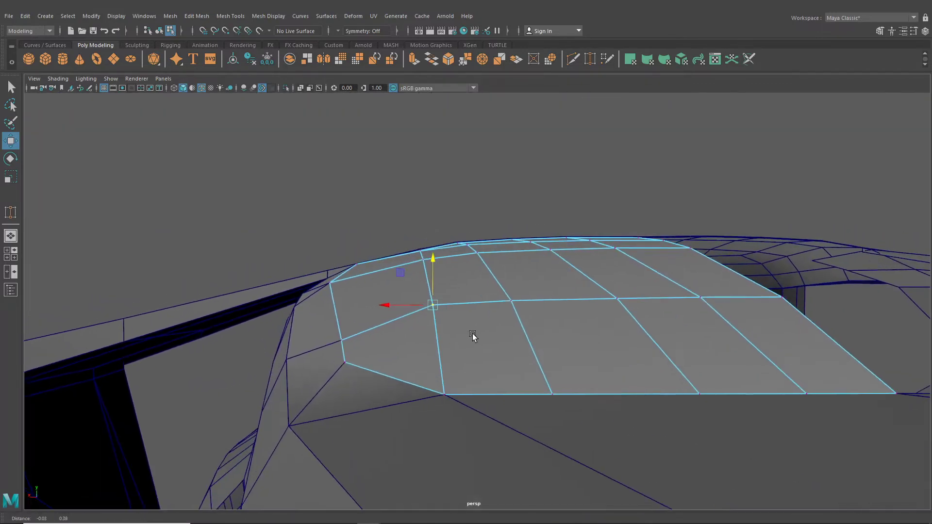
pyautogui.moveTo(433, 259); pyautogui.dragTo(434, 269)
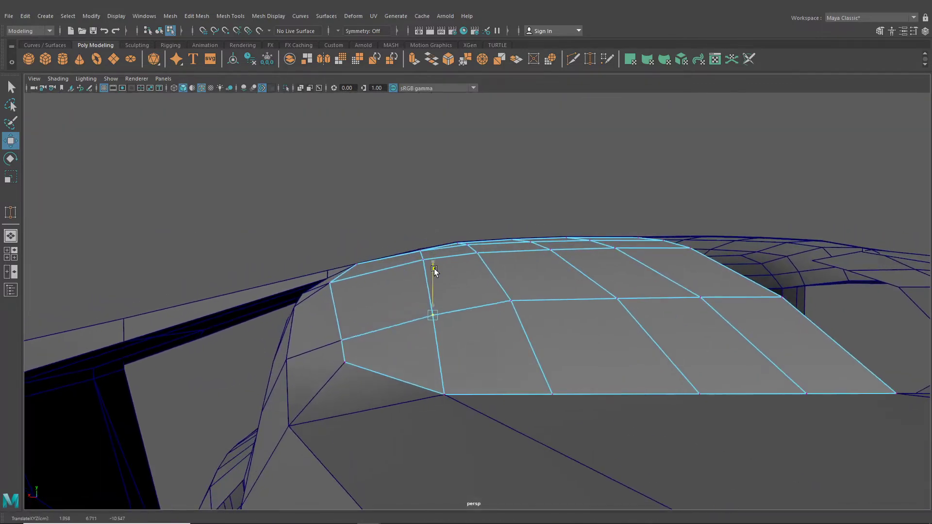
pyautogui.click(510, 301)
pyautogui.scroll(-3, 579, 304)
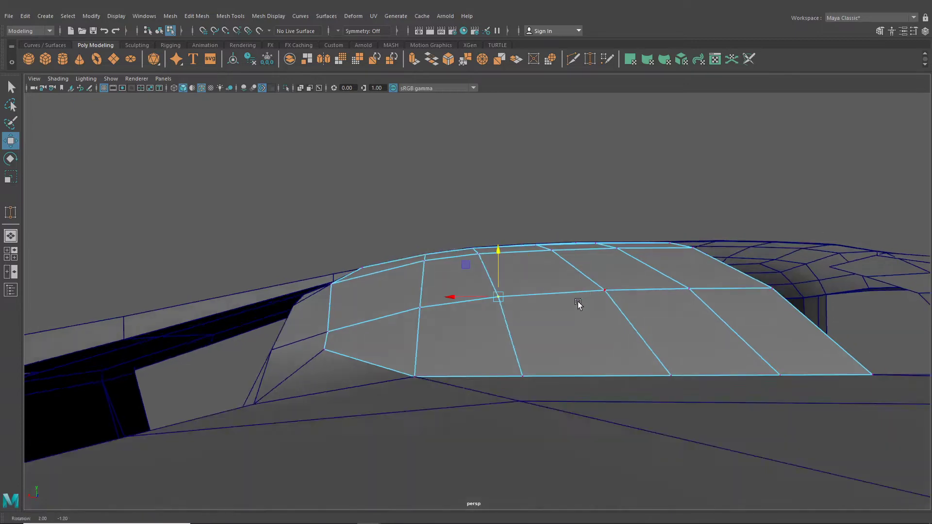
# Step: Fine-tune the heights of the outer interior vertices on the roof-end and middle edge loops to smooth the panel
pyautogui.scroll(5, 579, 304)
pyautogui.keyDown('alt'); pyautogui.moveTo(581, 307); pyautogui.dragTo(486, 313); pyautogui.keyUp('alt')
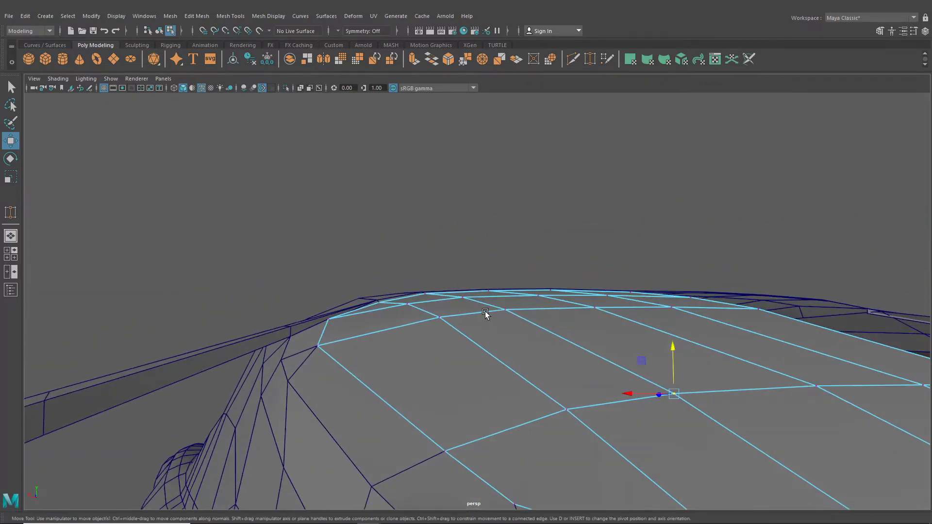
pyautogui.click(410, 306)
pyautogui.click(441, 320)
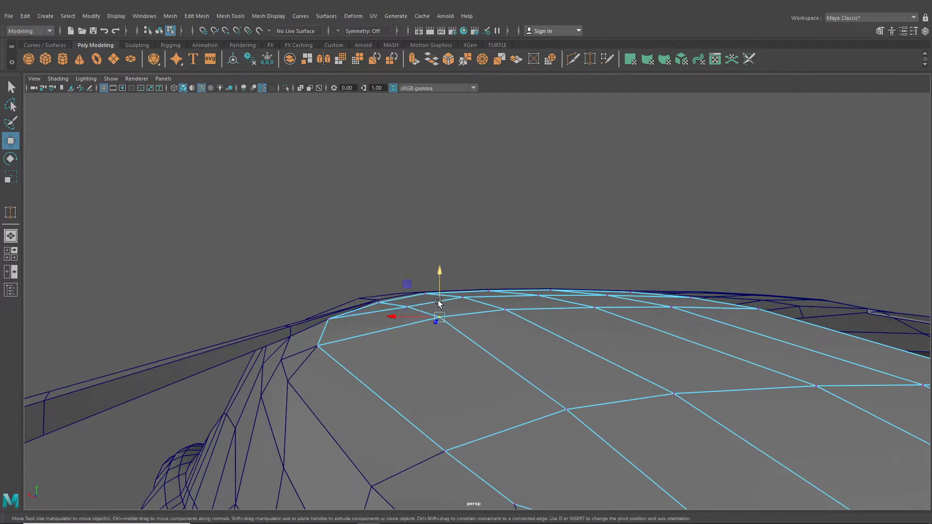
pyautogui.click(407, 307)
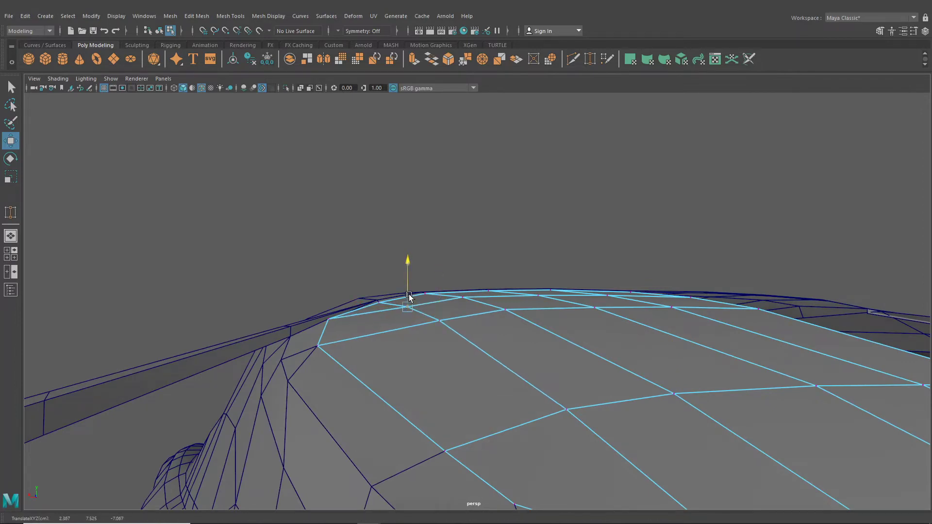
pyautogui.moveTo(410, 296); pyautogui.dragTo(409, 294)
pyautogui.click(464, 297)
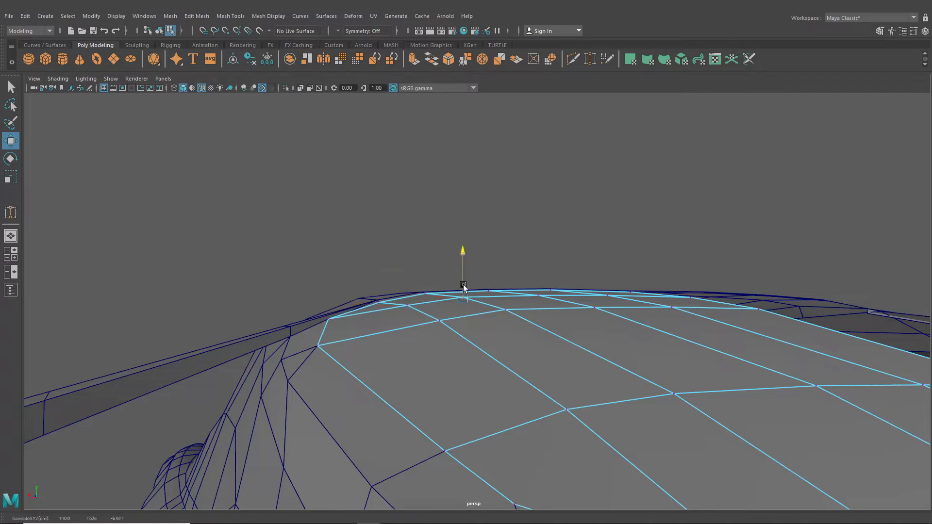
pyautogui.click(506, 308)
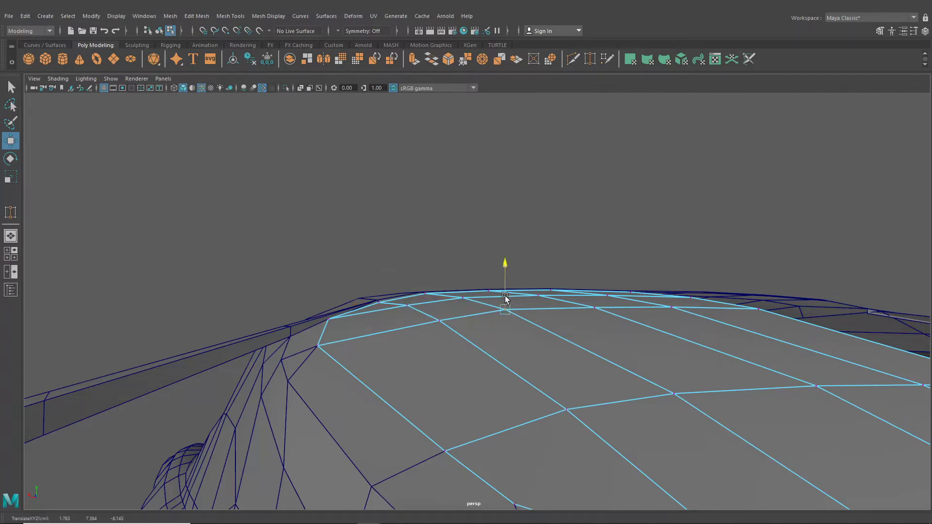
pyautogui.scroll(-5, 520, 318)
pyautogui.keyDown('alt'); pyautogui.moveTo(520, 319); pyautogui.dragTo(535, 339); pyautogui.keyUp('alt')
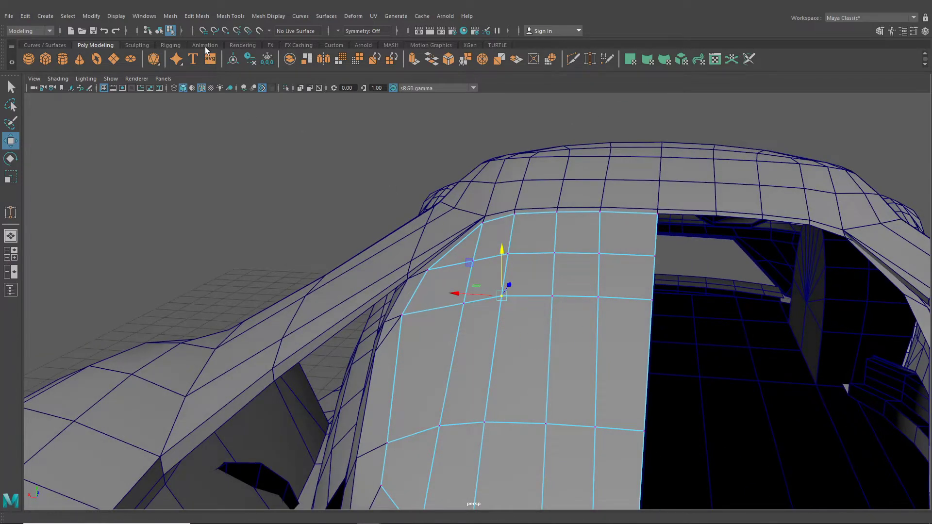
# Step: Select the whole engine cover panel as an object and compare its shape with the body and the top blueprint
pyautogui.click(159, 31)
pyautogui.scroll(-3, 387, 225)
pyautogui.keyDown('alt'); pyautogui.moveTo(387, 225); pyautogui.dragTo(457, 286); pyautogui.keyUp('alt')
pyautogui.click(473, 283)
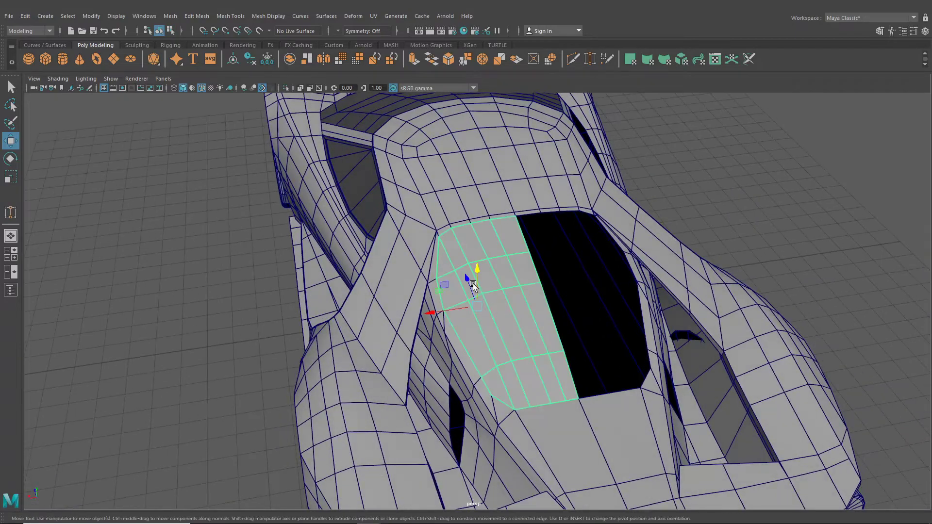
pyautogui.scroll(2, 480, 319)
pyautogui.keyDown('alt'); pyautogui.moveTo(480, 320); pyautogui.dragTo(248, 258); pyautogui.keyUp('alt')
pyautogui.press('space')
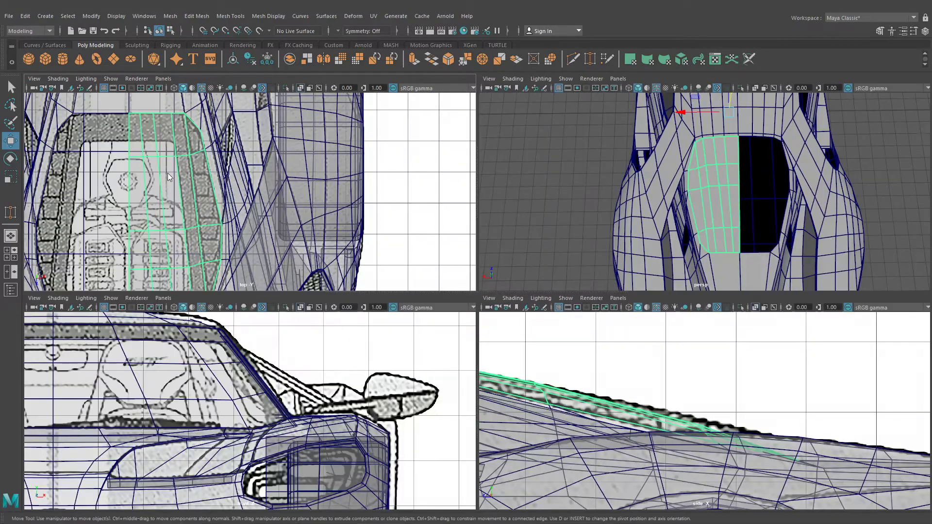
pyautogui.press('space')
pyautogui.keyDown('alt'); pyautogui.moveTo(362, 244); pyautogui.dragTo(368, 162, button='middle'); pyautogui.keyUp('alt')
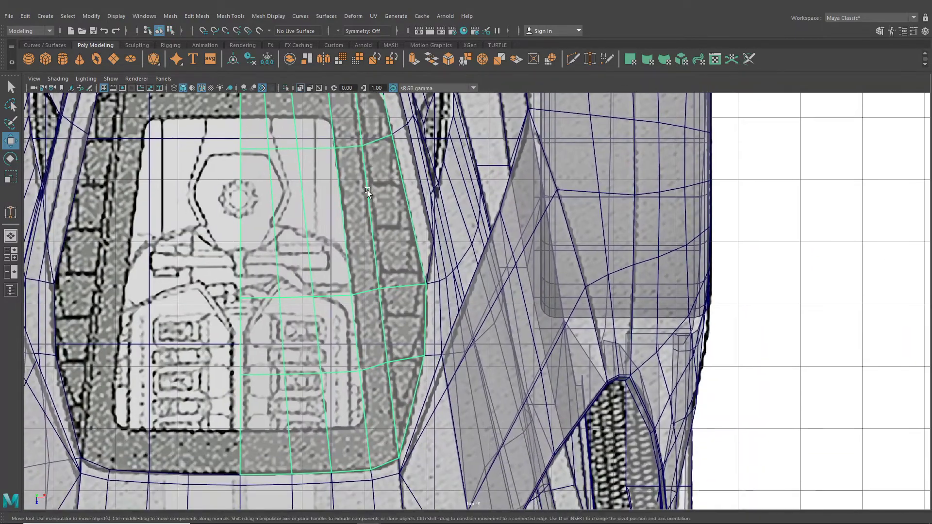
# Step: Adjust the outer interior vertices on the panel's middle and roof-end loops in the top view and undo the last move
pyautogui.moveTo(368, 194); pyautogui.dragTo(346, 194, button='right')
pyautogui.click(351, 295)
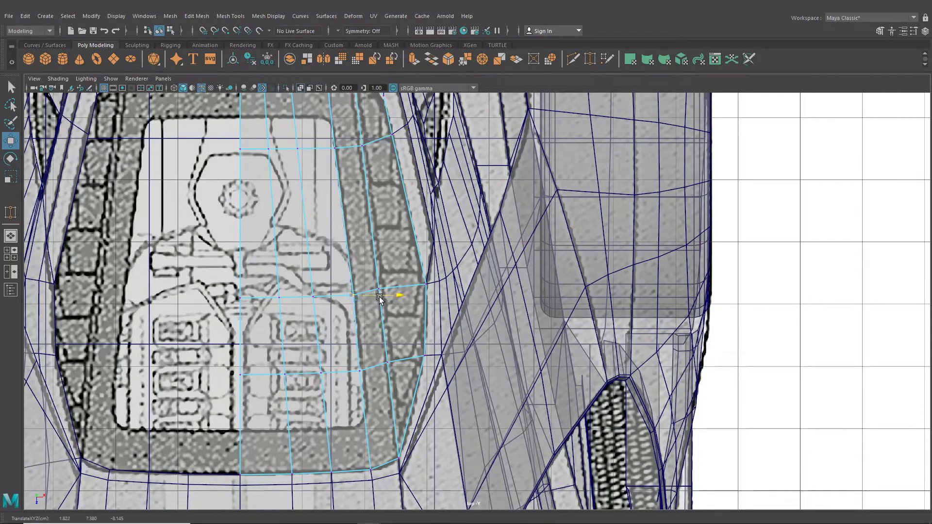
pyautogui.keyDown('alt'); pyautogui.moveTo(379, 298); pyautogui.dragTo(393, 366, button='middle'); pyautogui.keyUp('alt')
pyautogui.keyDown('alt'); pyautogui.moveTo(375, 322); pyautogui.dragTo(374, 209, button='middle'); pyautogui.keyUp('alt')
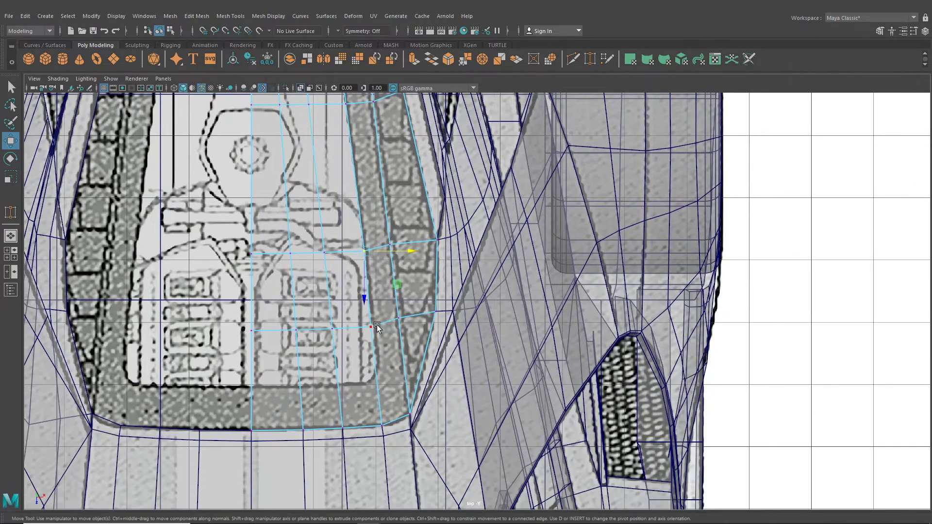
pyautogui.click(371, 327)
pyautogui.moveTo(389, 328); pyautogui.dragTo(401, 353)
pyautogui.click(398, 317)
pyautogui.hotkey('ctrl', 'z')
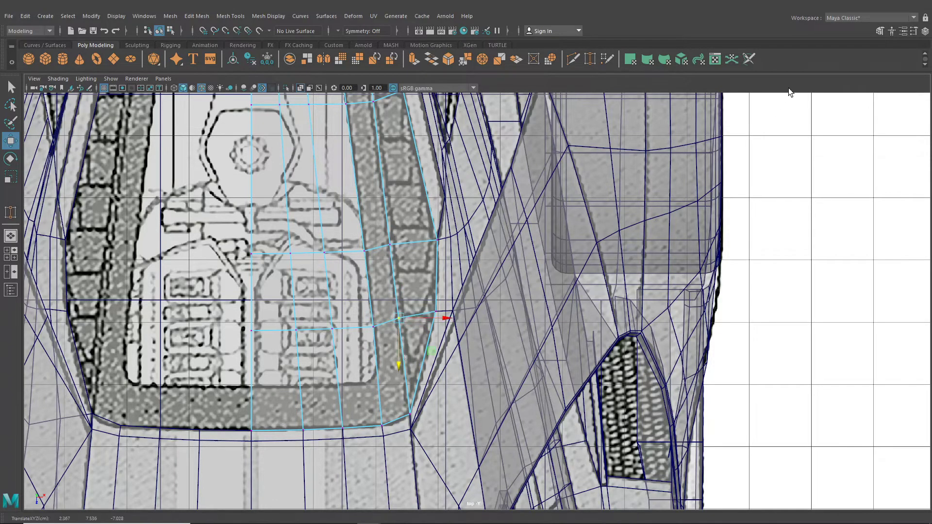
# Step: Set the transform constraint to Edge and slide the outer interior vertices of the panel's three crosswise loops to align them
pyautogui.click(880, 31)
pyautogui.click(853, 246)
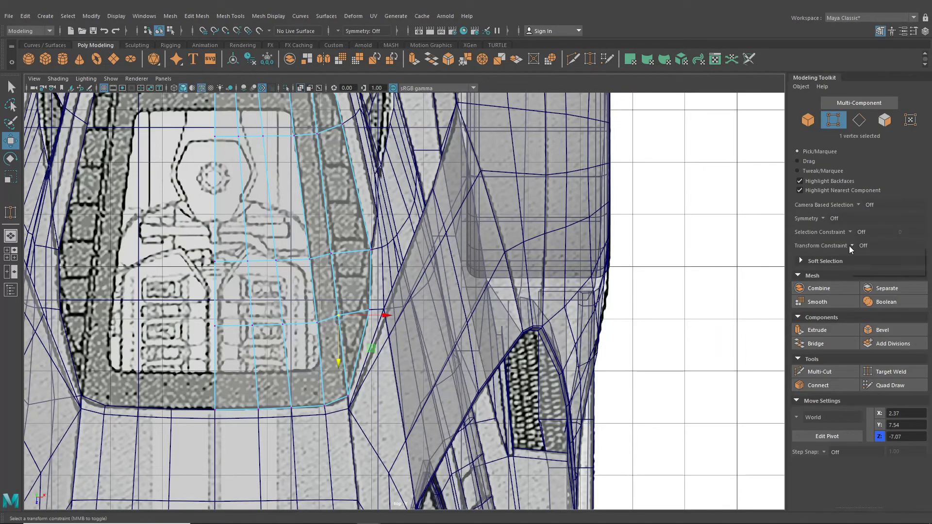
pyautogui.click(868, 262)
pyautogui.scroll(5, 412, 325)
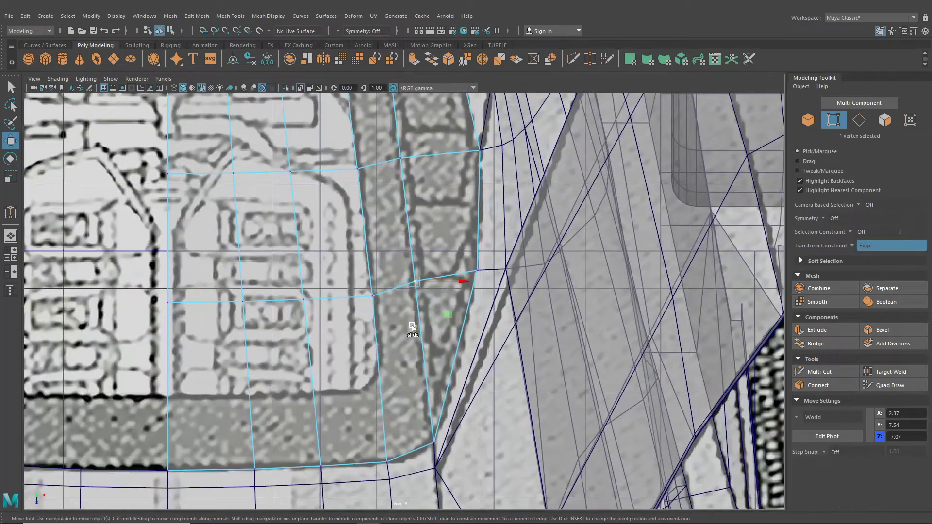
pyautogui.moveTo(416, 331); pyautogui.dragTo(416, 331)
pyautogui.click(401, 160)
pyautogui.moveTo(402, 180); pyautogui.dragTo(359, 184)
pyautogui.click(371, 294)
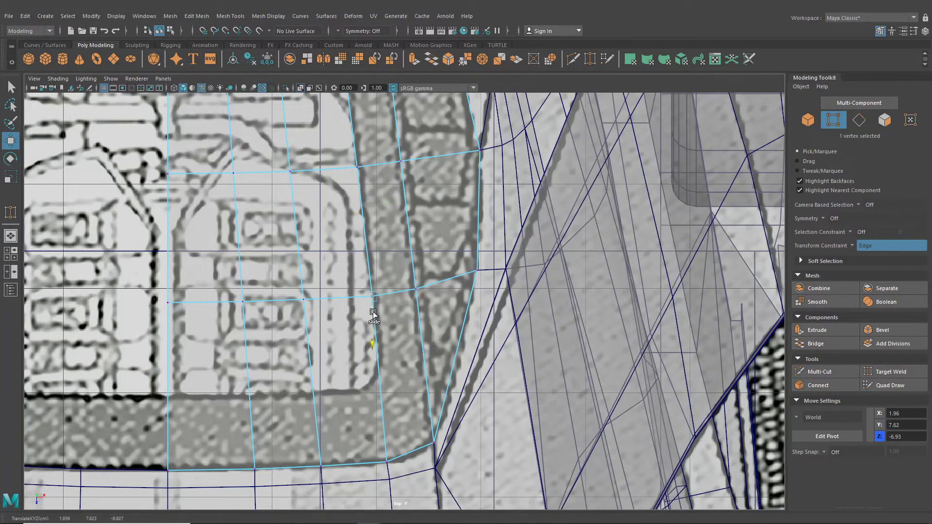
pyautogui.keyDown('alt'); pyautogui.moveTo(356, 226); pyautogui.dragTo(416, 502, button='middle'); pyautogui.keyUp('alt')
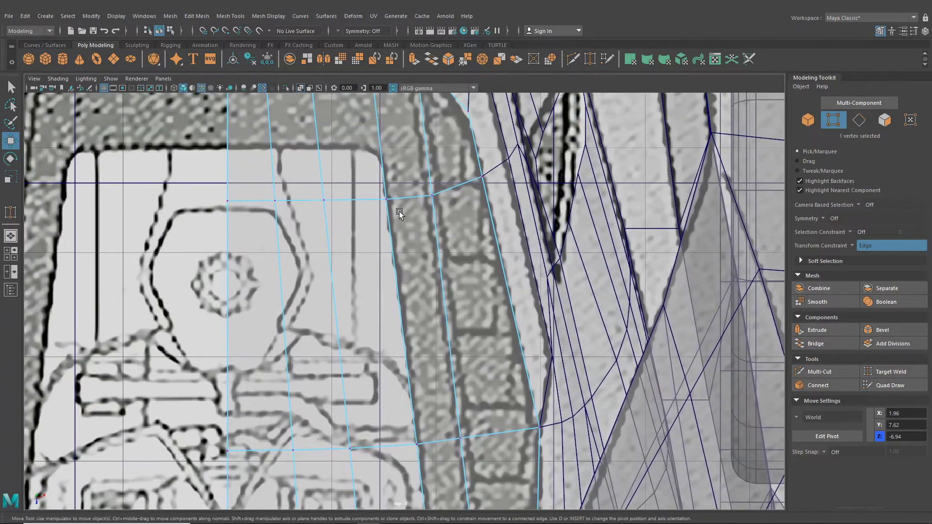
pyautogui.moveTo(434, 215); pyautogui.dragTo(433, 212)
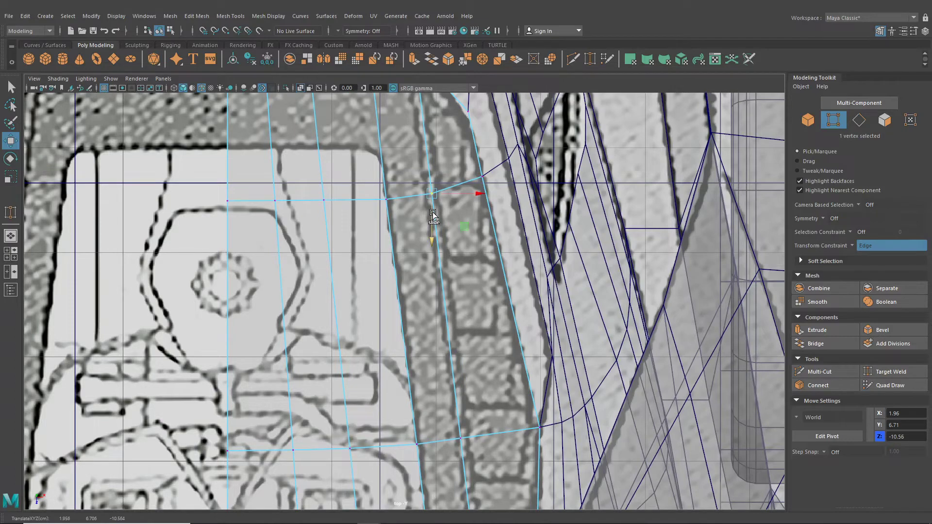
# Step: Slide the interior vertices on the panel's tail edge and its nearest crosswise loop outward along their edges to even the spacing
pyautogui.scroll(-5, 432, 212)
pyautogui.scroll(1, 433, 228)
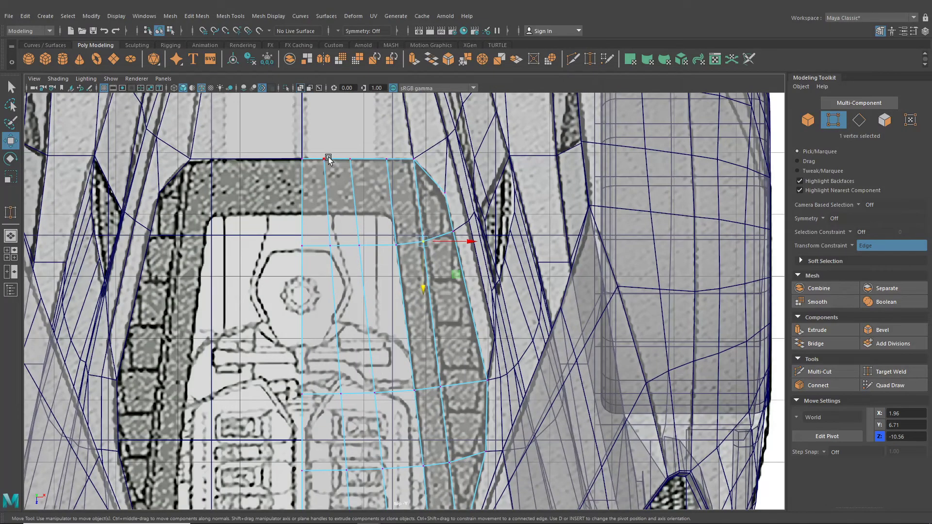
pyautogui.moveTo(352, 162); pyautogui.dragTo(383, 162)
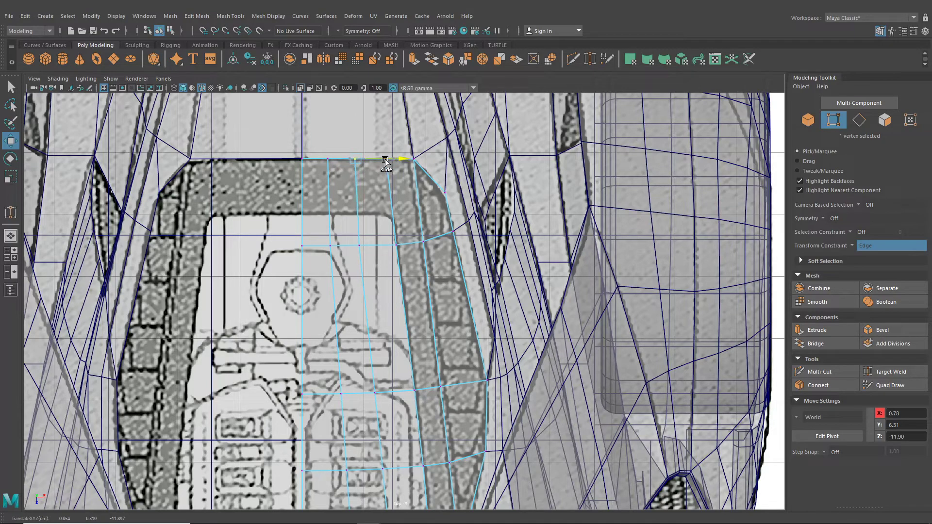
pyautogui.click(366, 245)
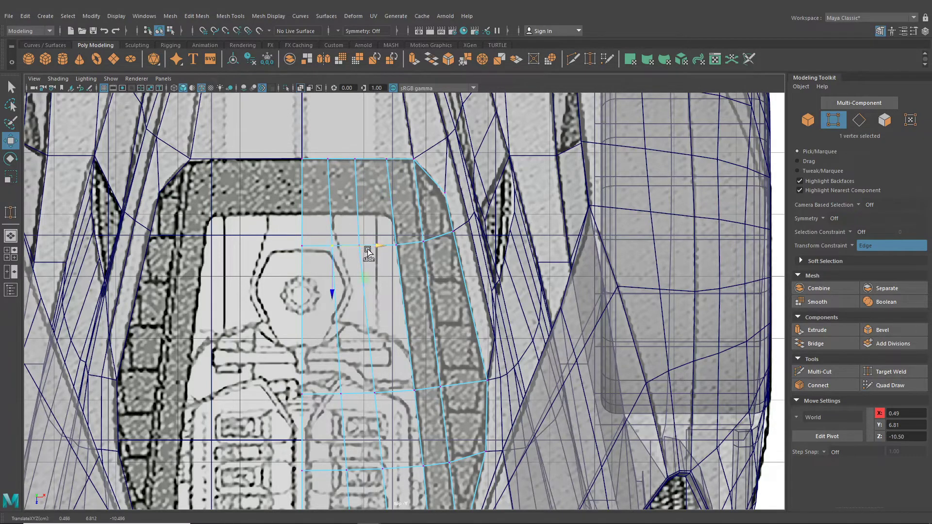
pyautogui.moveTo(368, 250); pyautogui.dragTo(423, 247)
pyautogui.keyDown('alt'); pyautogui.moveTo(414, 282); pyautogui.dragTo(416, 238, button='middle'); pyautogui.keyUp('alt')
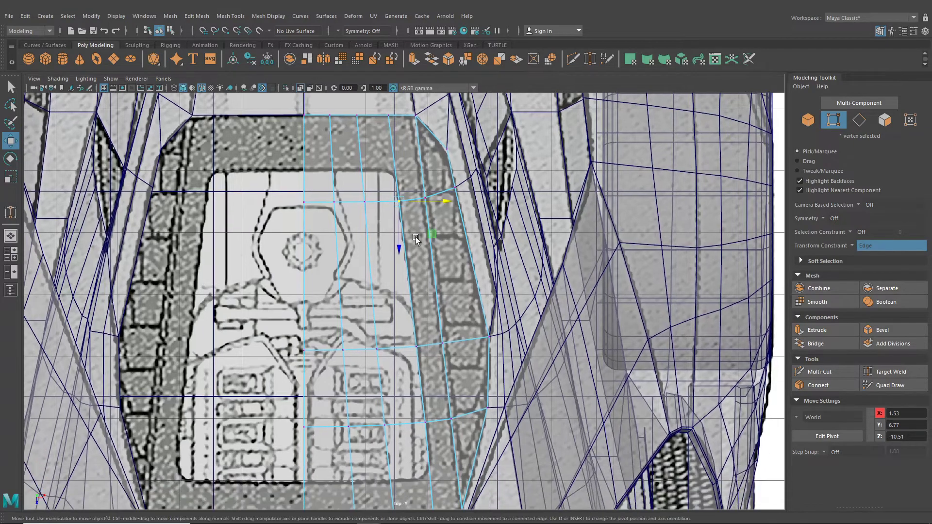
# Step: Slide the inner vertices on the panel's middle loop and tail edge crosswise along their edges to even the columns
pyautogui.click(377, 349)
pyautogui.moveTo(378, 348)
pyautogui.mouseDown()
pyautogui.moveTo(399, 349)
pyautogui.moveTo(359, 350)
pyautogui.moveTo(367, 350)
pyautogui.mouseUp()
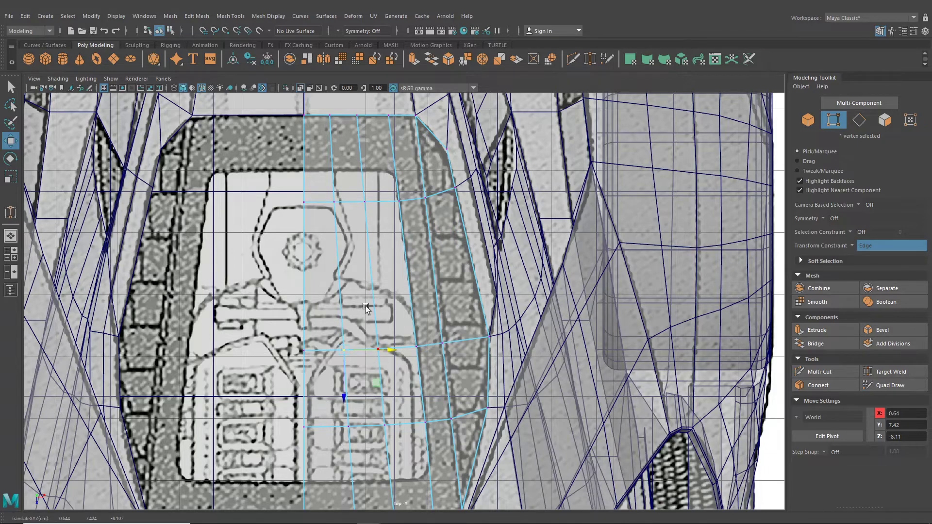
pyautogui.keyDown('alt'); pyautogui.moveTo(366, 307); pyautogui.dragTo(371, 388, button='middle'); pyautogui.keyUp('alt')
pyautogui.click(365, 196)
pyautogui.moveTo(365, 195)
pyautogui.mouseDown()
pyautogui.moveTo(385, 198)
pyautogui.moveTo(352, 198)
pyautogui.mouseUp()
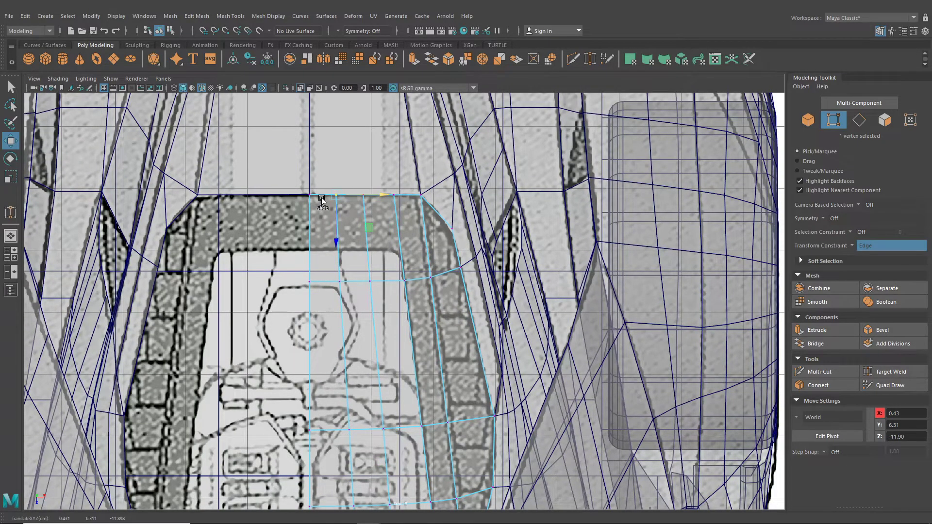
# Step: Extract the 16 inner faces of the engine cover panel in the perspective view, leaving the outermost column as a separate piece
pyautogui.click(10, 234)
pyautogui.keyDown('alt'); pyautogui.moveTo(331, 265); pyautogui.dragTo(353, 225); pyautogui.keyUp('alt')
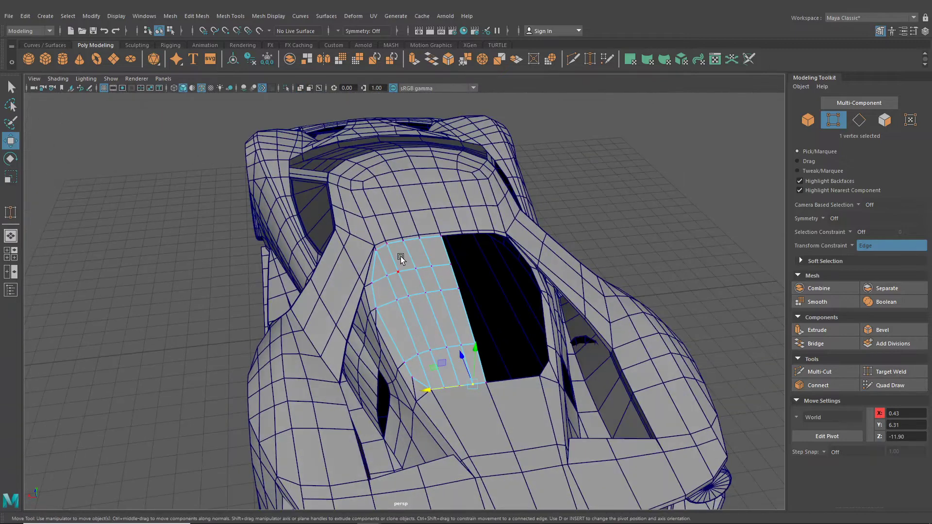
pyautogui.moveTo(401, 257); pyautogui.dragTo(406, 263, button='right')
pyautogui.keyDown('alt'); pyautogui.moveTo(406, 264); pyautogui.dragTo(392, 244); pyautogui.keyUp('alt')
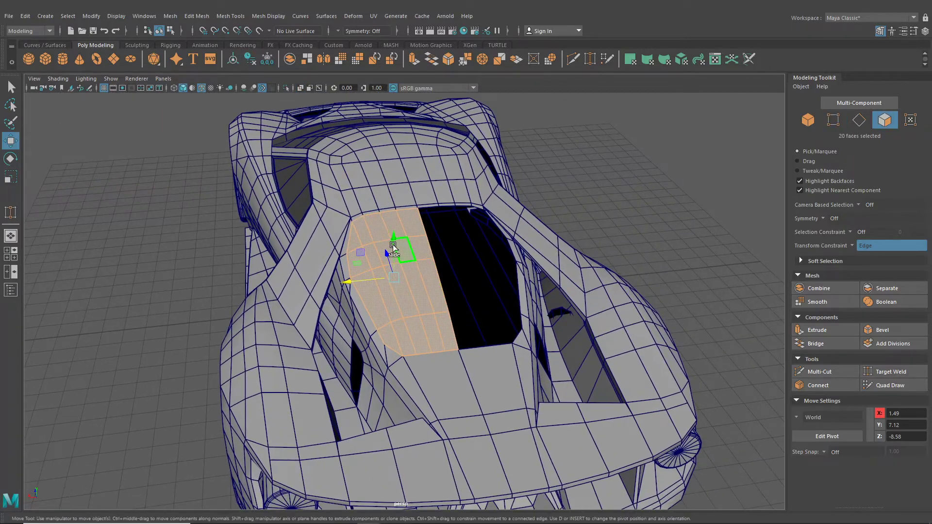
pyautogui.moveTo(392, 245); pyautogui.dragTo(405, 278, button='right')
pyautogui.keyDown('alt'); pyautogui.moveTo(405, 278); pyautogui.dragTo(373, 233); pyautogui.keyUp('alt')
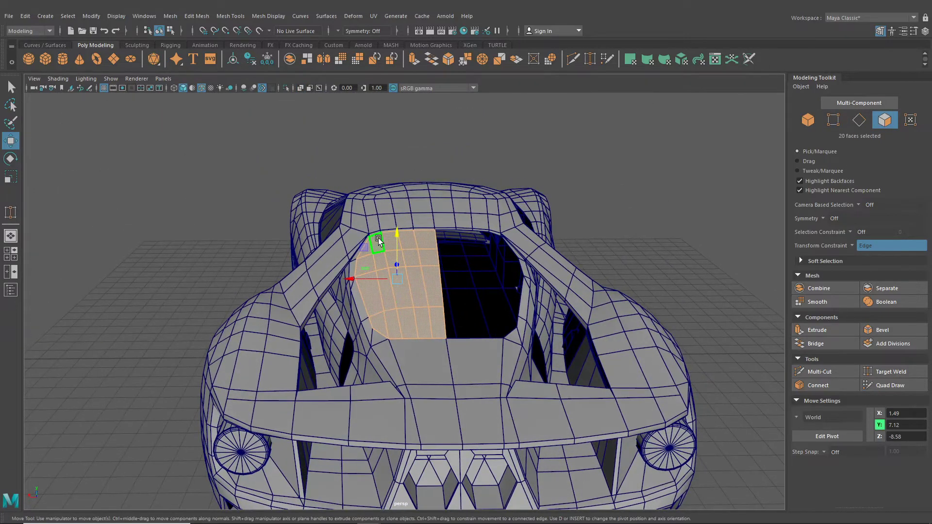
pyautogui.click(379, 241)
pyautogui.moveTo(485, 371); pyautogui.dragTo(392, 237)
pyautogui.keyDown('shift'); pyautogui.click(381, 264); pyautogui.keyUp('shift')
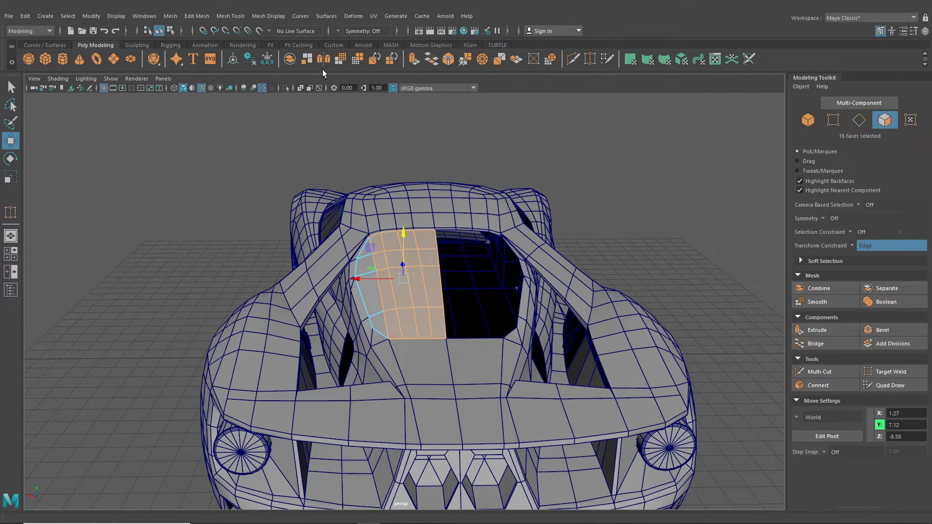
pyautogui.click(197, 16)
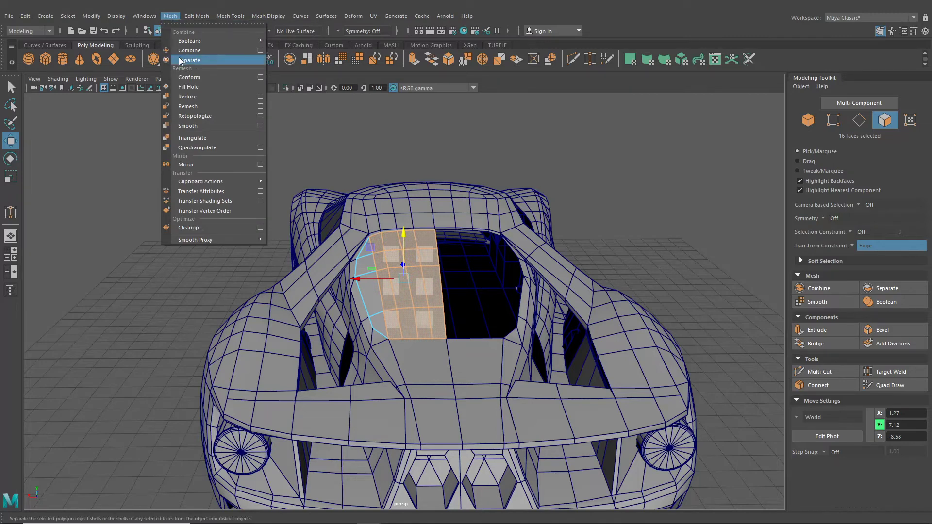
pyautogui.moveTo(197, 16)
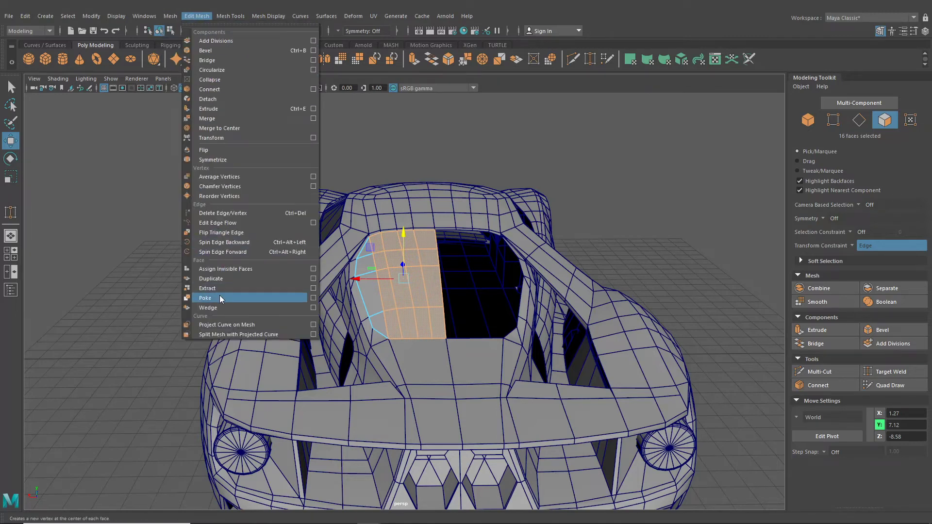
pyautogui.click(207, 288)
pyautogui.keyDown('alt'); pyautogui.moveTo(340, 252); pyautogui.dragTo(361, 250); pyautogui.keyUp('alt')
pyautogui.click(160, 30)
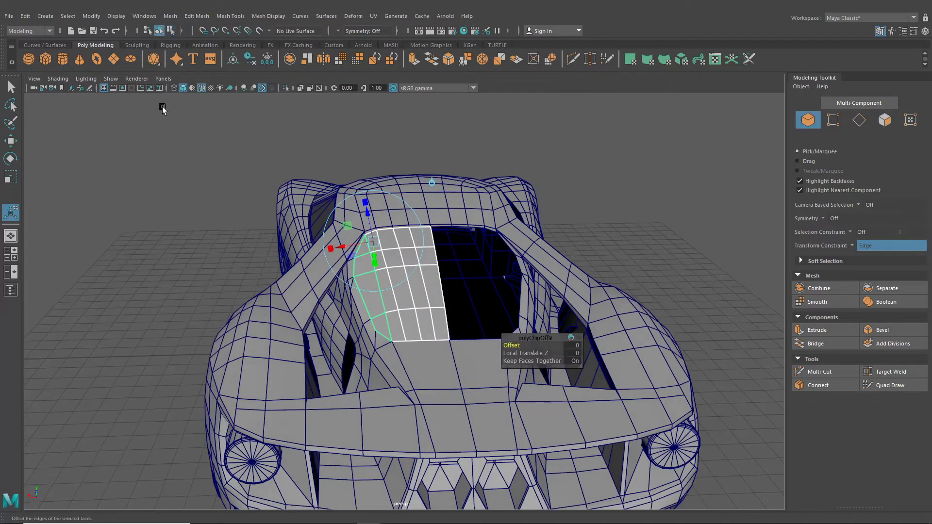
pyautogui.click(166, 112)
pyautogui.scroll(4, 349, 272)
# Step: Assign the existing dark lambert material to the panel's outer strip and blinn1 to its inner faces using Hypershade
pyautogui.click(348, 261)
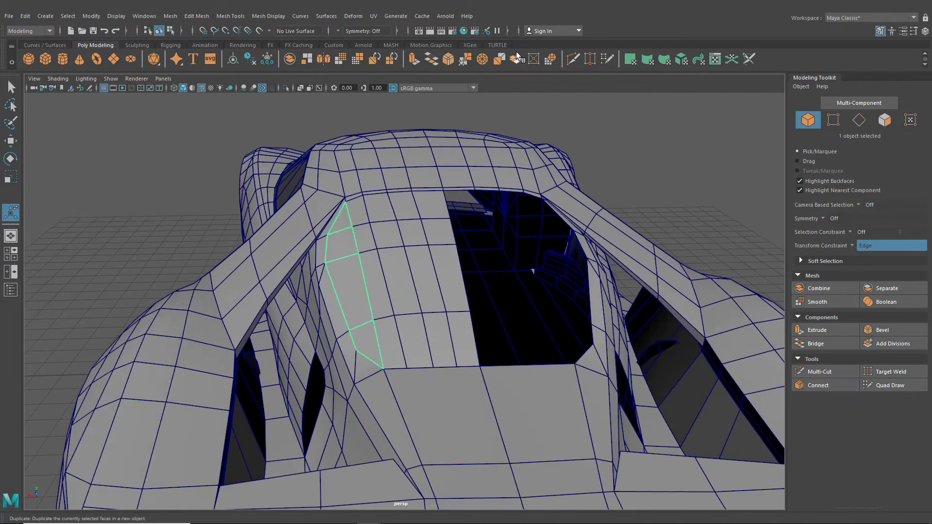
pyautogui.click(465, 31)
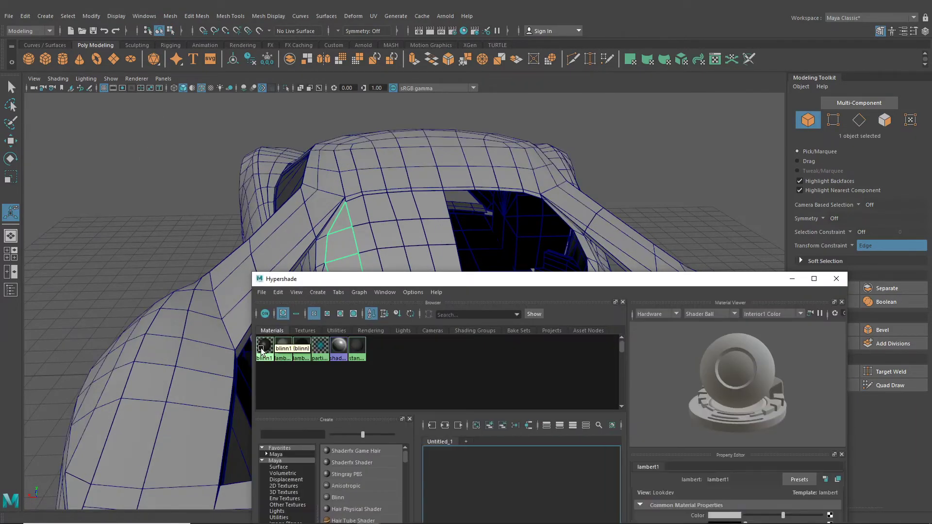
pyautogui.moveTo(303, 345); pyautogui.dragTo(304, 315, button='right')
pyautogui.keyDown('alt'); pyautogui.moveTo(334, 218); pyautogui.dragTo(366, 229); pyautogui.keyUp('alt')
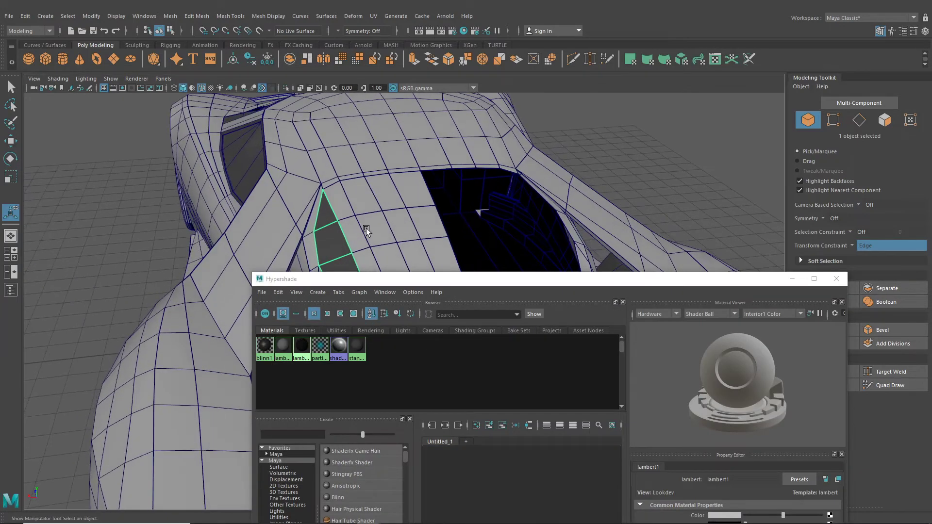
pyautogui.click(366, 229)
pyautogui.moveTo(265, 344); pyautogui.dragTo(265, 307, button='right')
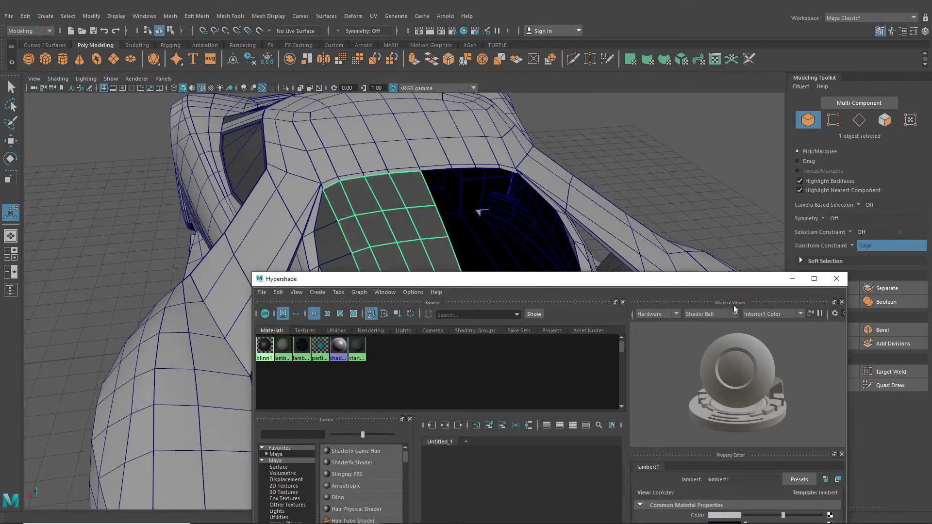
pyautogui.click(836, 279)
# Step: Preview the body mesh smoothed and inspect the car's side and windows from several angles
pyautogui.keyDown('alt'); pyautogui.moveTo(708, 213); pyautogui.dragTo(364, 345); pyautogui.keyUp('alt')
pyautogui.scroll(-5, 464, 319)
pyautogui.scroll(3, 389, 344)
pyautogui.keyDown('alt'); pyautogui.moveTo(405, 345); pyautogui.dragTo(348, 355, button='middle'); pyautogui.keyUp('alt')
pyautogui.click(464, 359)
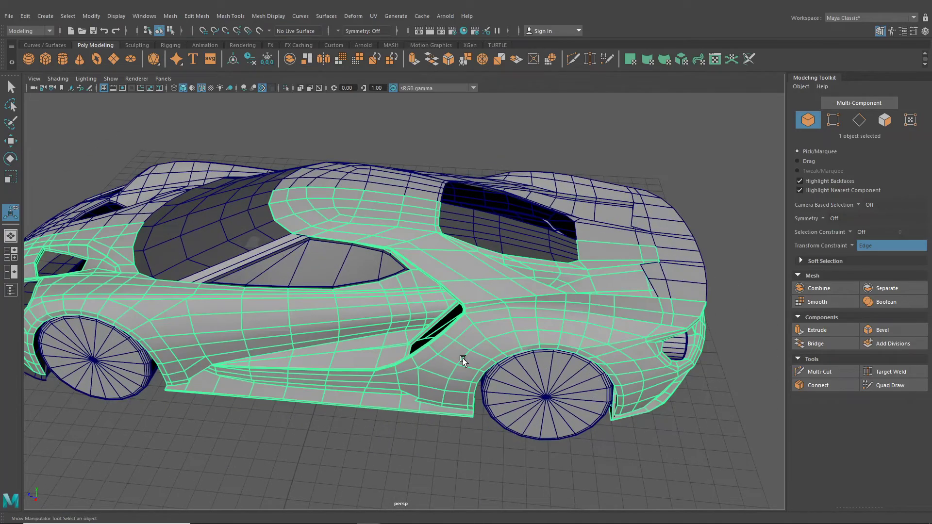
pyautogui.scroll(-3, 433, 391)
pyautogui.keyDown('alt'); pyautogui.moveTo(428, 396); pyautogui.dragTo(499, 394); pyautogui.keyUp('alt')
pyautogui.scroll(3, 489, 377)
pyautogui.click(534, 390)
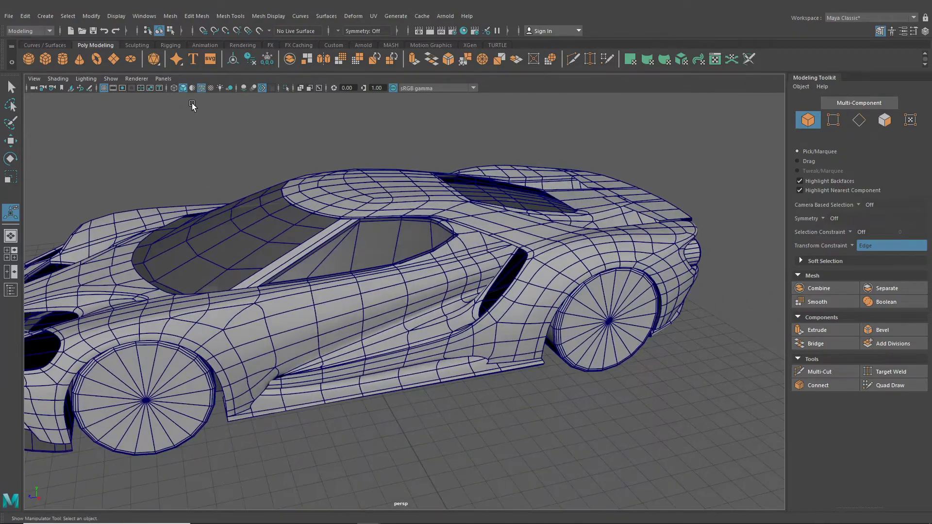
# Step: Hide the wireframe overlay and inspect the smoothed car from the rear, side and front
pyautogui.click(202, 88)
pyautogui.moveTo(291, 234)
pyautogui.keyDown('alt'); pyautogui.mouseDown()
pyautogui.moveTo(496, 231)
pyautogui.moveTo(436, 305)
pyautogui.moveTo(505, 337)
pyautogui.moveTo(444, 350)
pyautogui.moveTo(462, 313)
pyautogui.moveTo(513, 356)
pyautogui.moveTo(471, 345)
pyautogui.moveTo(427, 284)
pyautogui.mouseUp(); pyautogui.keyUp('alt')
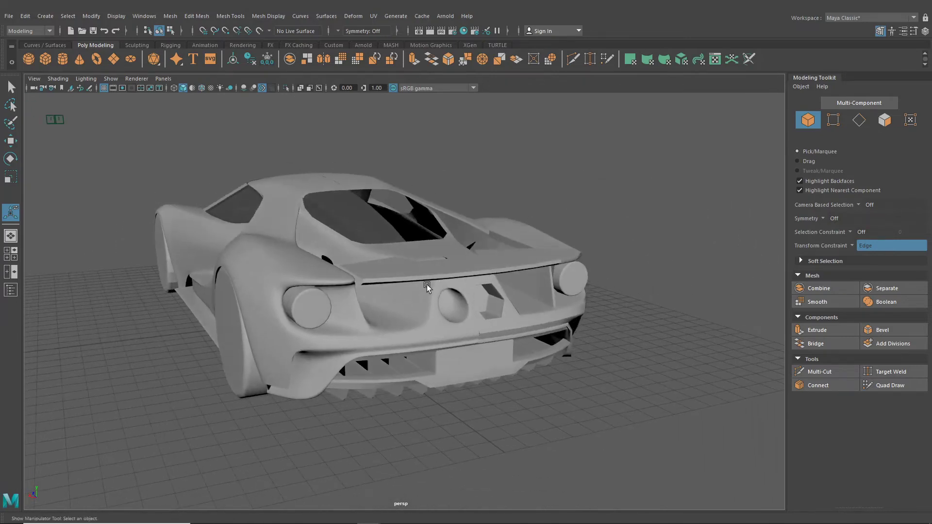
pyautogui.keyDown('alt'); pyautogui.moveTo(362, 333); pyautogui.dragTo(435, 346); pyautogui.keyUp('alt')
pyautogui.scroll(5, 431, 334)
pyautogui.scroll(-5, 378, 293)
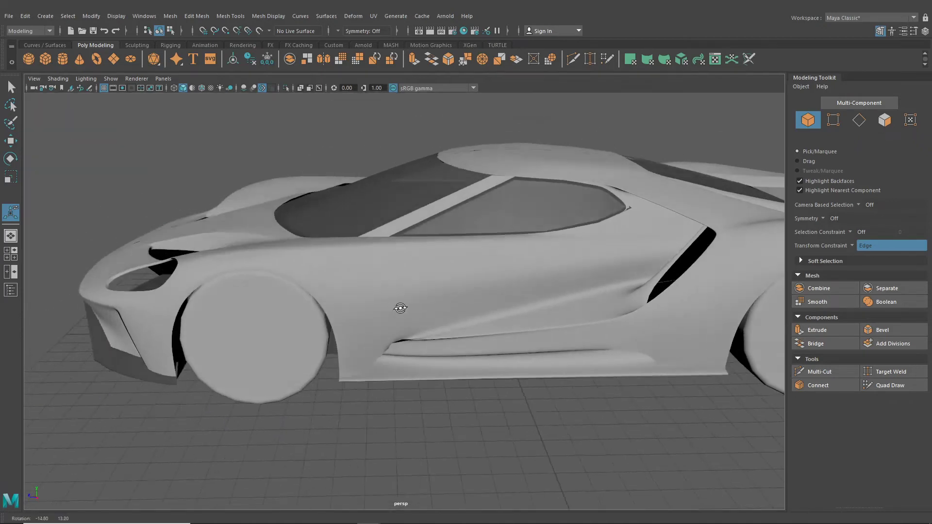
pyautogui.keyDown('alt'); pyautogui.moveTo(401, 306); pyautogui.dragTo(514, 372); pyautogui.keyUp('alt')
# Step: Return the body to its unsmoothed display and show the wireframe on the shaded car again
pyautogui.click(481, 354)
pyautogui.press('1')
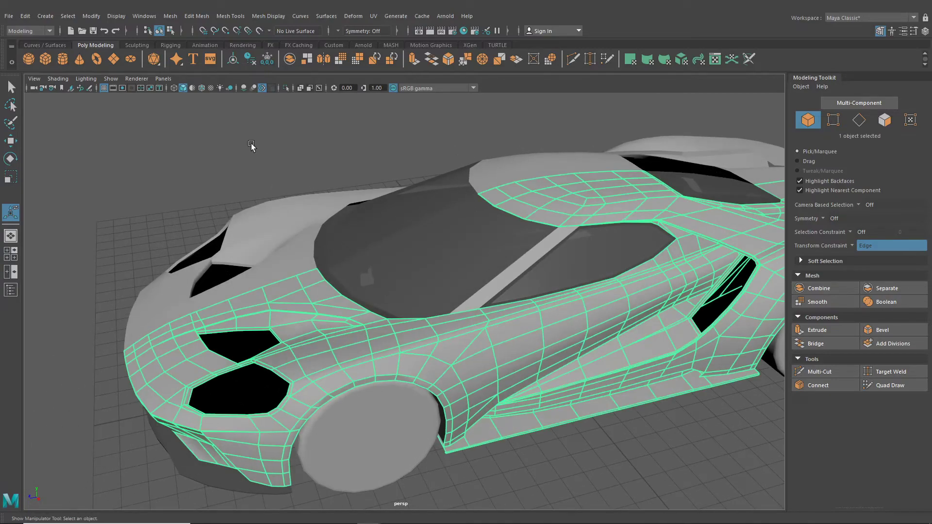
pyautogui.click(201, 88)
pyautogui.keyDown('alt'); pyautogui.moveTo(335, 248); pyautogui.dragTo(466, 276); pyautogui.keyUp('alt')
pyautogui.click(489, 277)
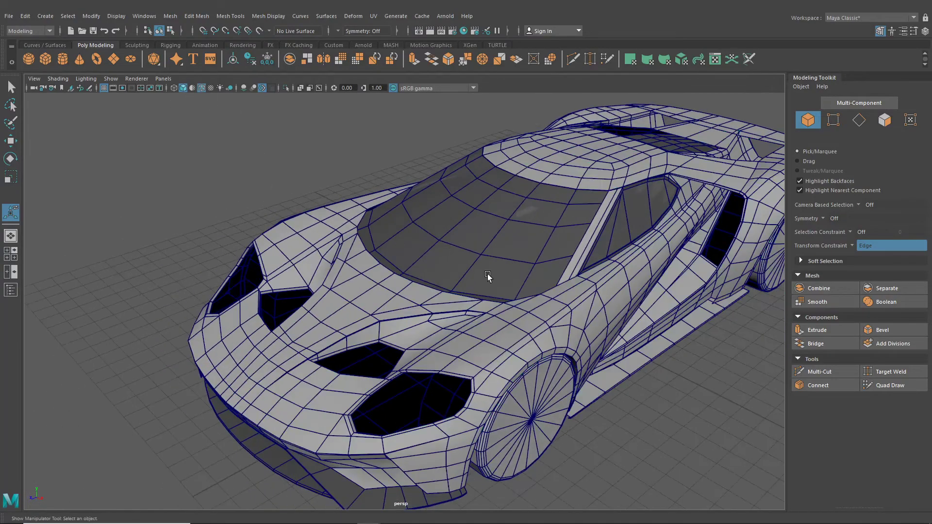
# Step: Close the Modeling Toolkit and examine the car's overall mesh and its rear deck from above
pyautogui.keyDown('alt'); pyautogui.moveTo(489, 276); pyautogui.dragTo(345, 292, button='middle'); pyautogui.keyUp('alt')
pyautogui.click(901, 31)
pyautogui.scroll(-5, 686, 277)
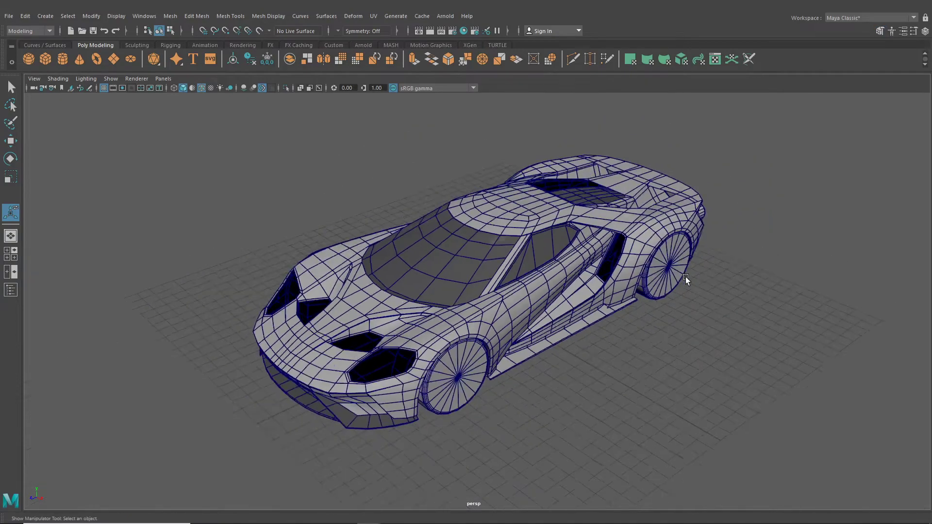
pyautogui.keyDown('alt'); pyautogui.moveTo(686, 277); pyautogui.dragTo(392, 315); pyautogui.keyUp('alt')
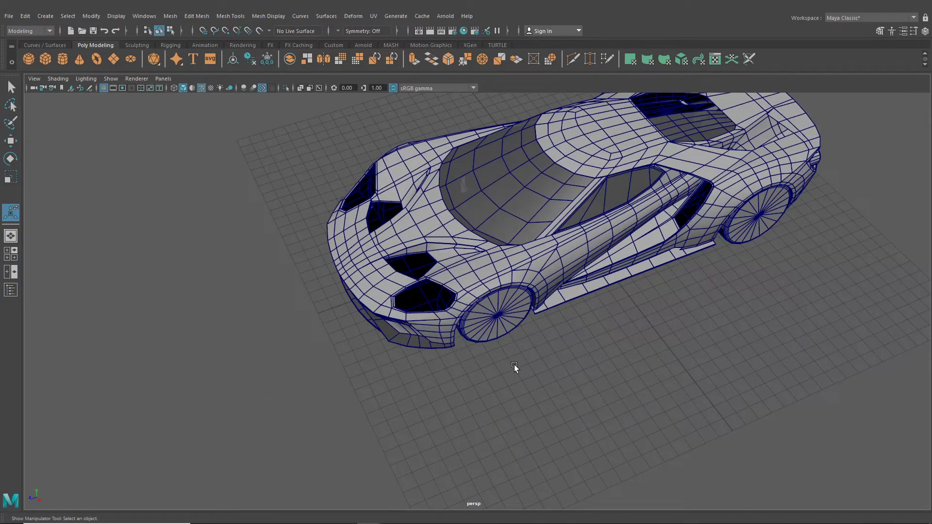
pyautogui.keyDown('alt'); pyautogui.moveTo(567, 343); pyautogui.dragTo(414, 393); pyautogui.keyUp('alt')
pyautogui.keyDown('alt'); pyautogui.moveTo(466, 372); pyautogui.dragTo(436, 389, button='middle'); pyautogui.keyUp('alt')
pyautogui.scroll(5, 435, 390)
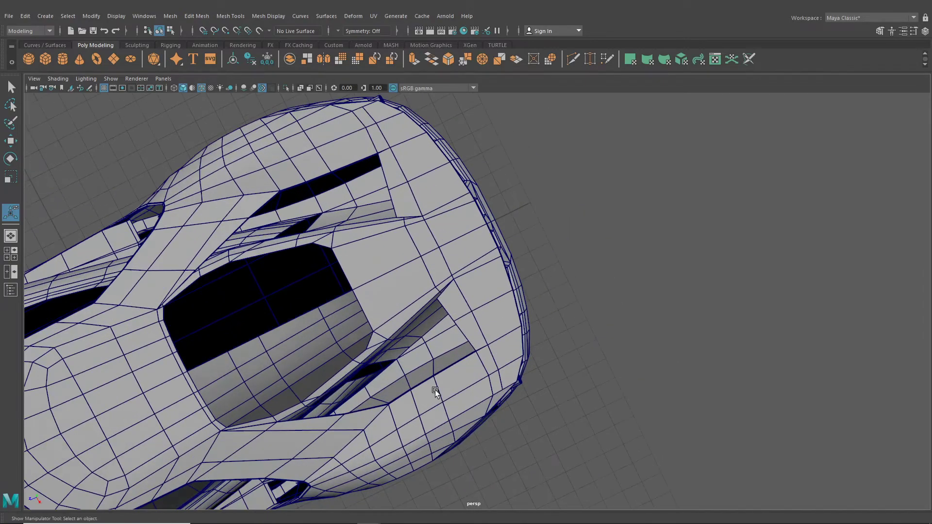
# Step: Start vertex editing on the car body half and frame its rear deck in the top view against the blueprint
pyautogui.keyDown('alt'); pyautogui.moveTo(435, 389); pyautogui.dragTo(321, 369); pyautogui.keyUp('alt')
pyautogui.keyDown('alt'); pyautogui.moveTo(284, 225); pyautogui.dragTo(304, 261, button='middle'); pyautogui.keyUp('alt')
pyautogui.moveTo(328, 246); pyautogui.dragTo(275, 247, button='right')
pyautogui.scroll(3, 376, 266)
pyautogui.click(294, 273)
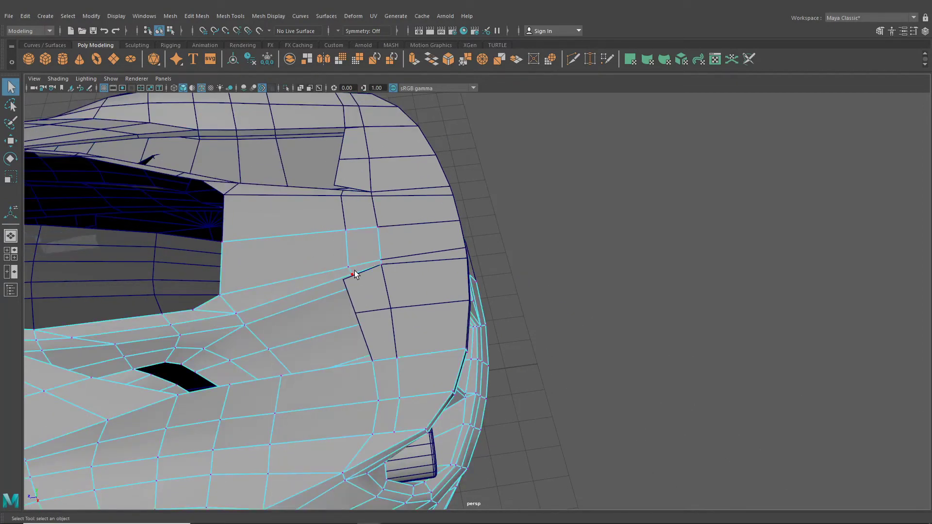
pyautogui.click(14, 258)
pyautogui.press('space')
pyautogui.keyDown('alt'); pyautogui.moveTo(340, 157); pyautogui.dragTo(345, 362, button='middle'); pyautogui.keyUp('alt')
pyautogui.keyDown('alt'); pyautogui.moveTo(358, 139); pyautogui.dragTo(358, 238, button='middle'); pyautogui.keyUp('alt')
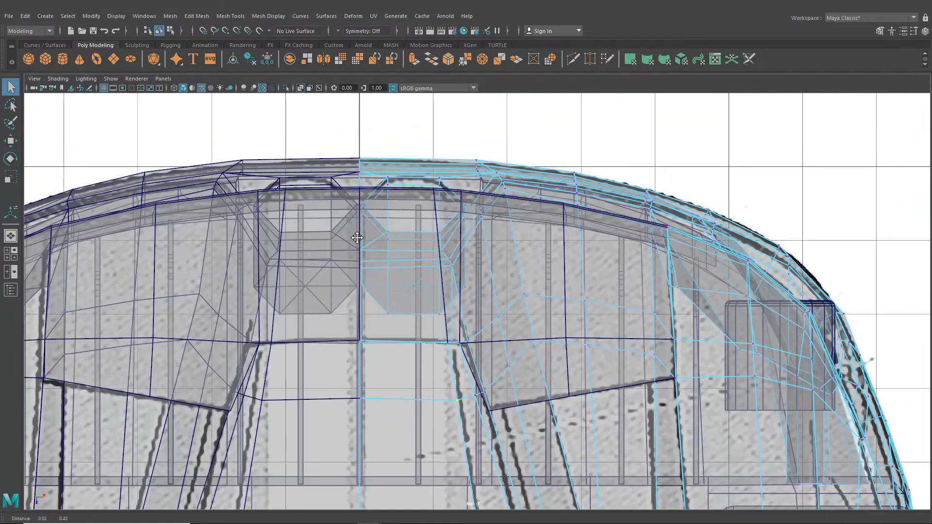
pyautogui.scroll(3, 403, 323)
pyautogui.keyDown('alt'); pyautogui.moveTo(488, 372); pyautogui.dragTo(496, 300, button='middle'); pyautogui.keyUp('alt')
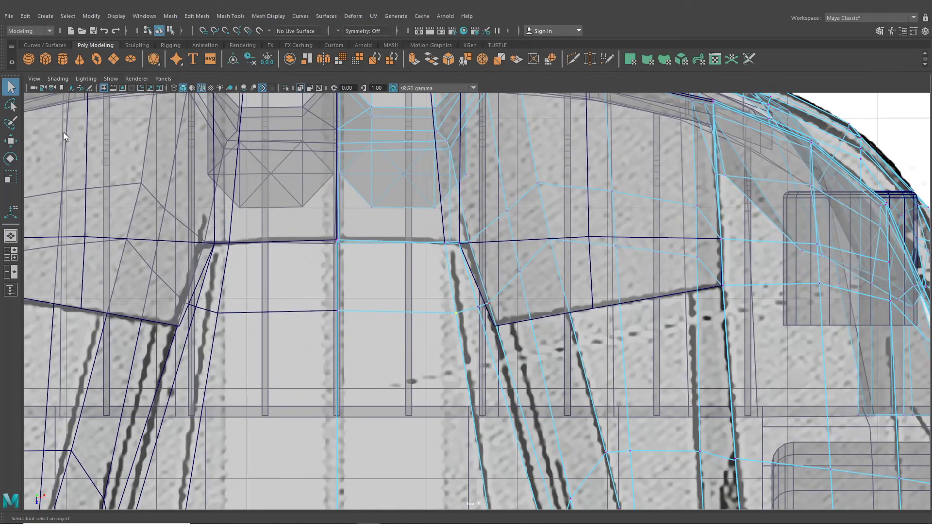
# Step: Move the vertices of the rear deck's cross edge forward with the Edge transform constraint, the middle one to about Z -14.64
pyautogui.click(10, 143)
pyautogui.click(880, 31)
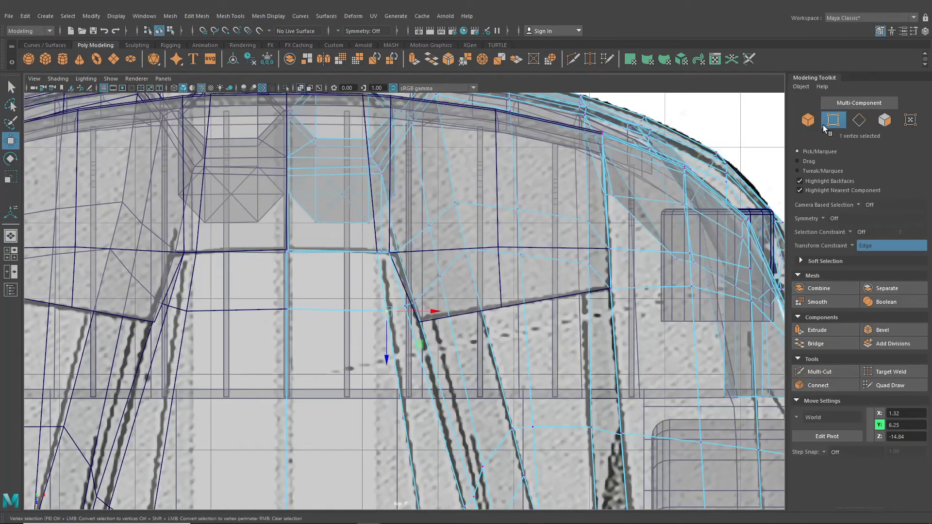
pyautogui.scroll(2, 472, 267)
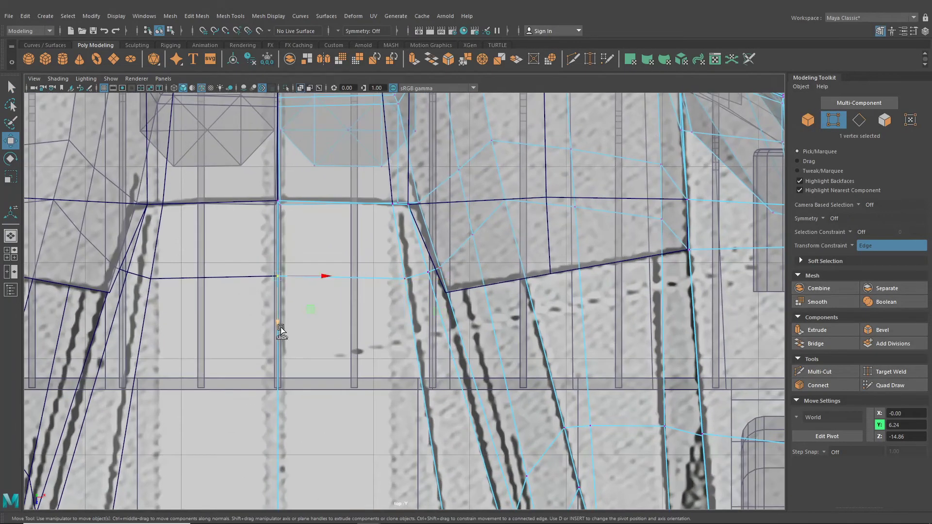
pyautogui.moveTo(281, 329); pyautogui.dragTo(275, 335, button='middle')
pyautogui.moveTo(405, 286); pyautogui.dragTo(403, 326, button='middle')
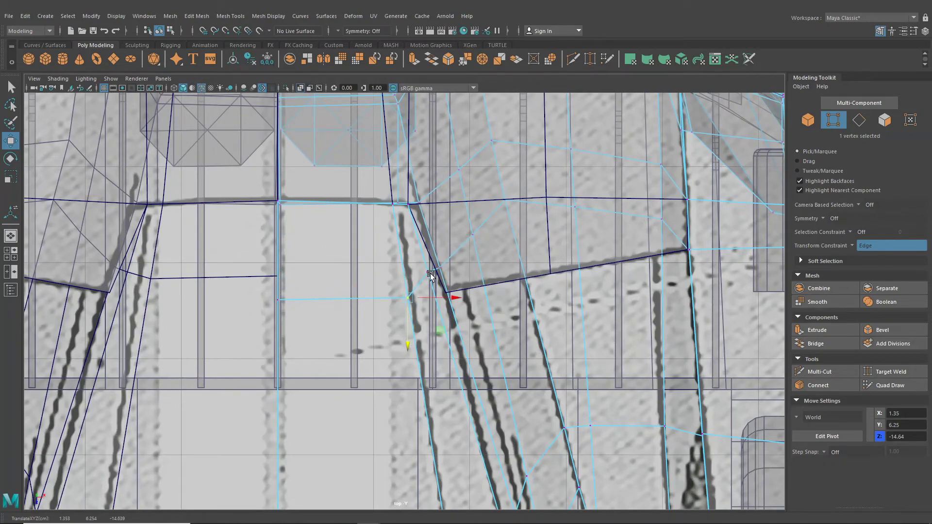
pyautogui.moveTo(431, 276); pyautogui.dragTo(437, 338, button='middle')
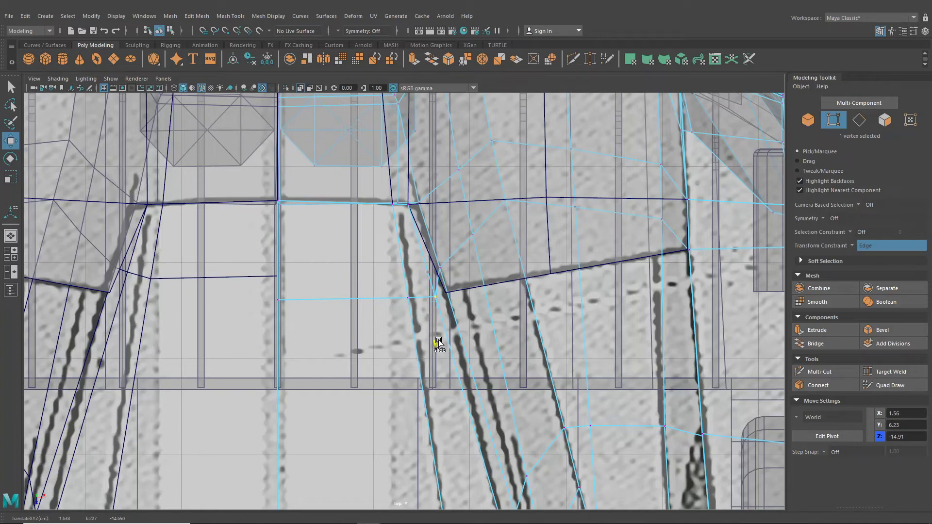
pyautogui.moveTo(441, 292); pyautogui.dragTo(440, 313, button='middle')
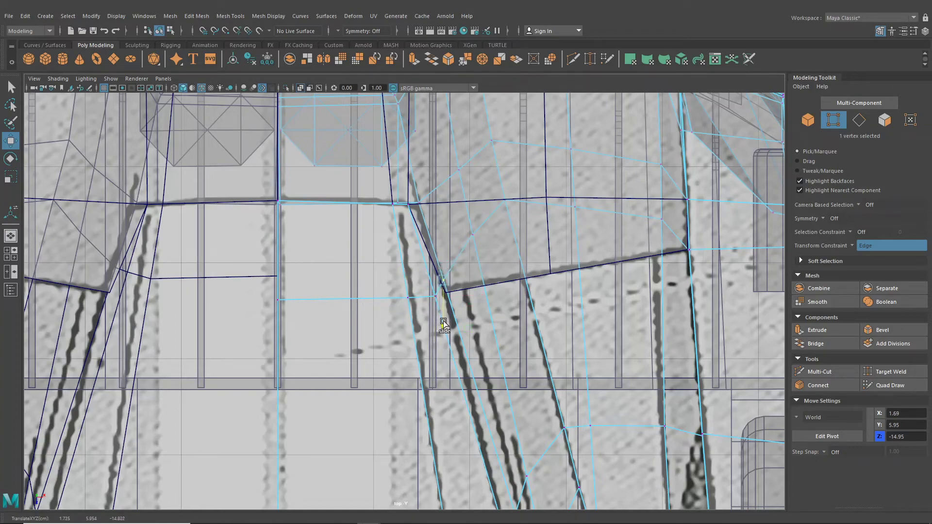
# Step: Return to the perspective view, leave the body's vertex editing and select the separate panel at the rear of the deck
pyautogui.click(16, 236)
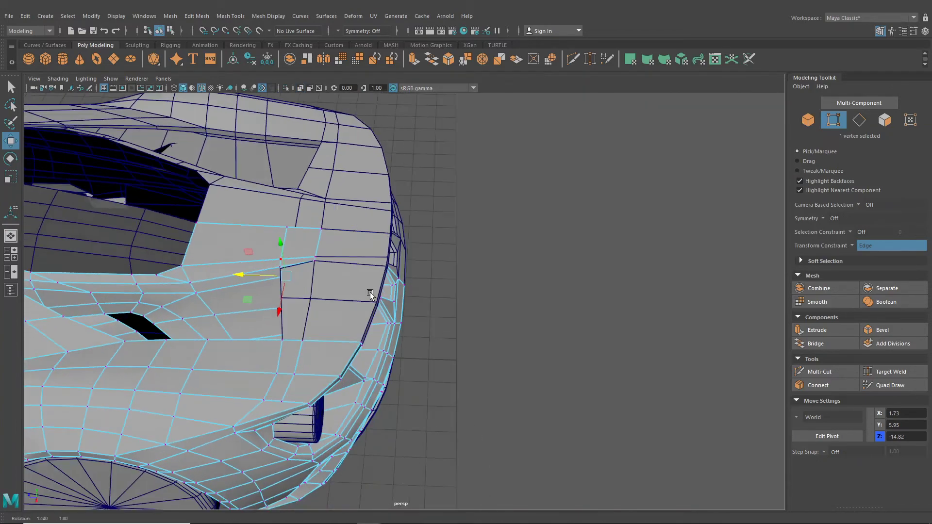
pyautogui.keyDown('alt'); pyautogui.moveTo(370, 293); pyautogui.dragTo(450, 294); pyautogui.keyUp('alt')
pyautogui.keyDown('alt'); pyautogui.moveTo(450, 294); pyautogui.dragTo(485, 297, button='right'); pyautogui.keyUp('alt')
pyautogui.moveTo(486, 297)
pyautogui.keyDown('alt'); pyautogui.mouseDown()
pyautogui.moveTo(509, 304)
pyautogui.moveTo(500, 302)
pyautogui.mouseUp(); pyautogui.keyUp('alt')
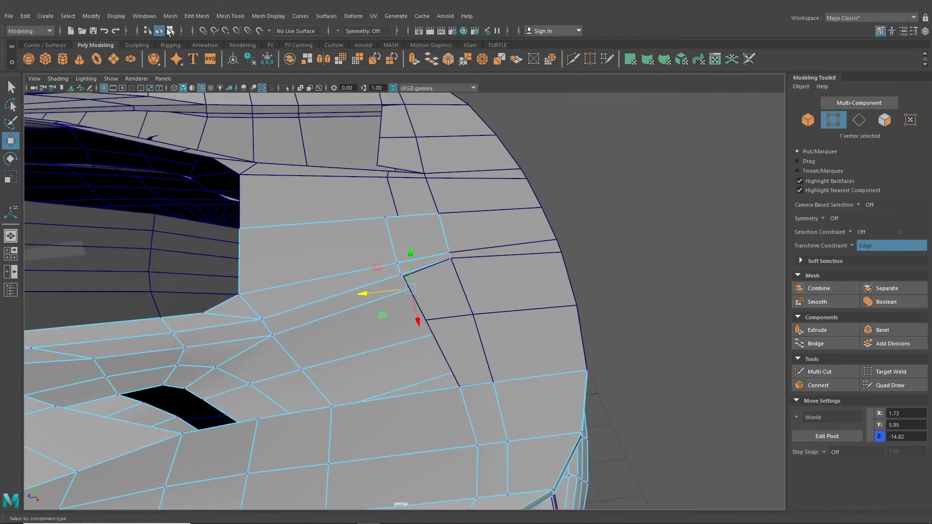
pyautogui.click(159, 30)
pyautogui.click(590, 204)
pyautogui.keyDown('alt'); pyautogui.moveTo(555, 258); pyautogui.dragTo(481, 285); pyautogui.keyUp('alt')
pyautogui.click(480, 285)
# Step: Turn off the Edge transform constraint and point-snap the rear panel's inner corner vertex to the adjoining body mesh
pyautogui.moveTo(466, 247); pyautogui.dragTo(420, 247, button='right')
pyautogui.scroll(3, 443, 272)
pyautogui.click(461, 261)
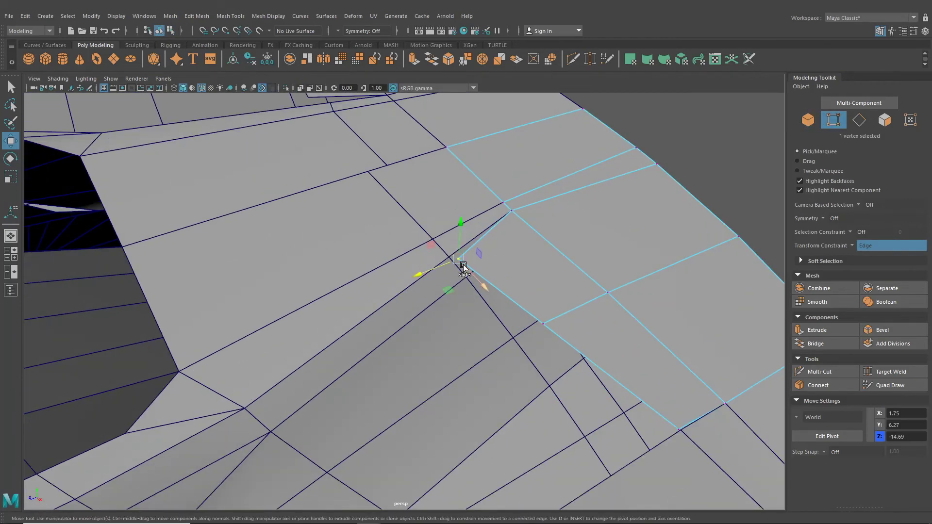
pyautogui.moveTo(462, 261); pyautogui.dragTo(450, 257)
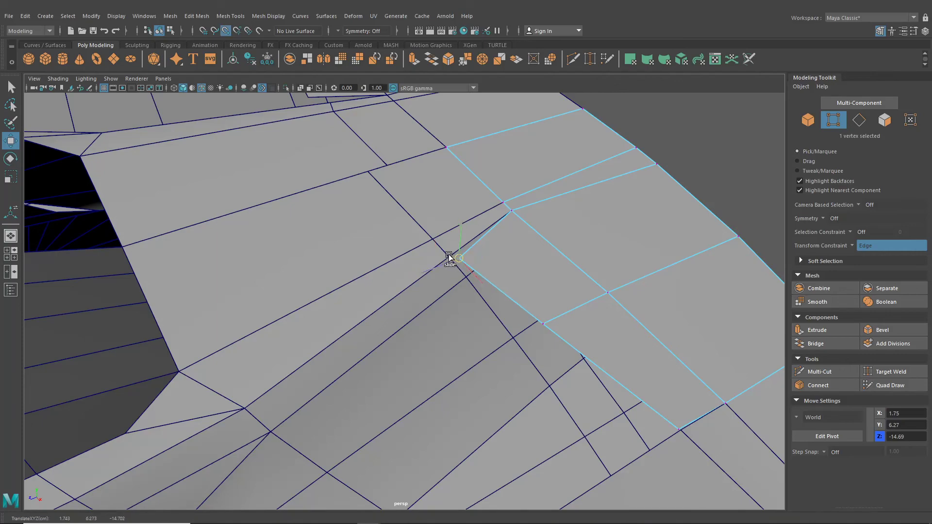
pyautogui.click(853, 245)
pyautogui.click(869, 253)
pyautogui.press('v')
pyautogui.moveTo(459, 259); pyautogui.dragTo(461, 221)
# Step: Adjust the height of the next vertex on the rear panel's front edge and leave vertex editing
pyautogui.click(440, 197)
pyautogui.moveTo(440, 178); pyautogui.dragTo(441, 178)
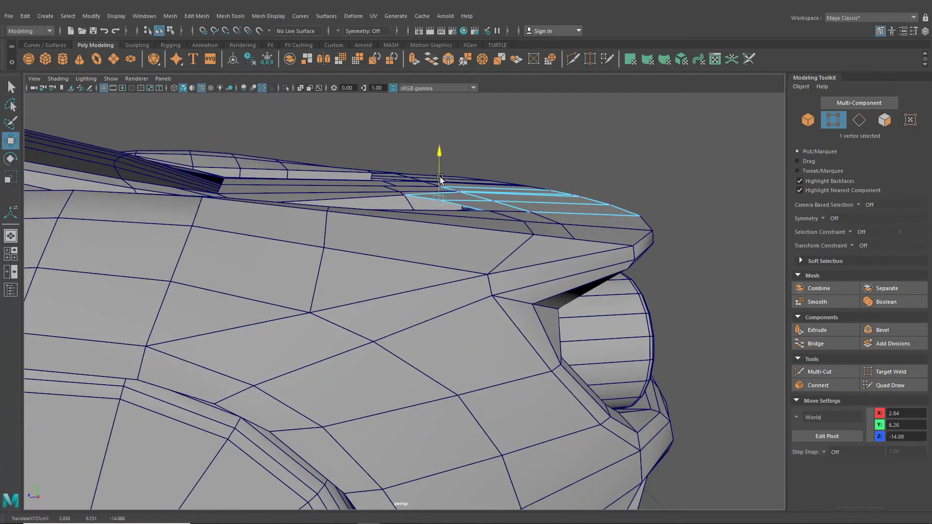
pyautogui.click(314, 144)
# Step: Examine the whole car's wireframe mesh from the front and side, and close the Modeling Toolkit
pyautogui.scroll(-10, 410, 229)
pyautogui.keyDown('alt'); pyautogui.moveTo(409, 229); pyautogui.dragTo(535, 294); pyautogui.keyUp('alt')
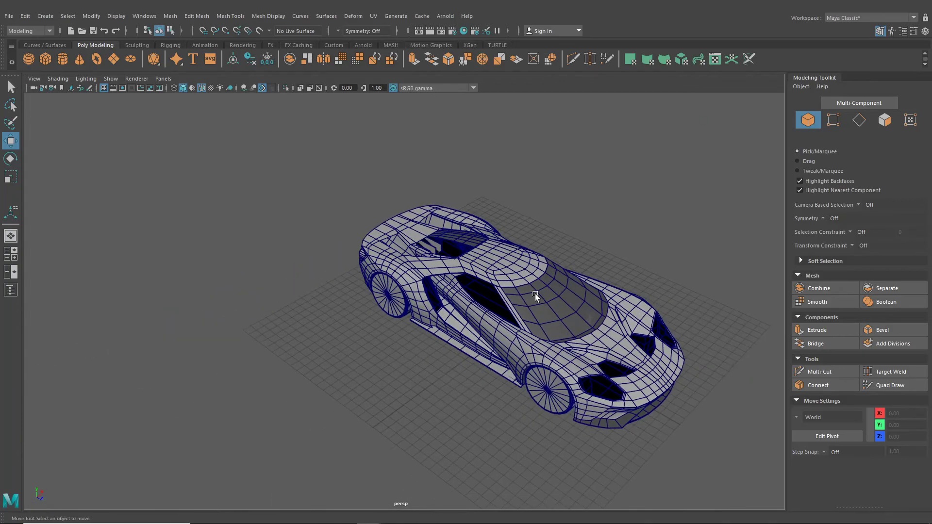
pyautogui.keyDown('alt'); pyautogui.moveTo(535, 293); pyautogui.dragTo(427, 265, button='middle'); pyautogui.keyUp('alt')
pyautogui.scroll(4, 492, 301)
pyautogui.keyDown('alt'); pyautogui.moveTo(493, 301); pyautogui.dragTo(332, 287); pyautogui.keyUp('alt')
pyautogui.keyDown('alt'); pyautogui.moveTo(332, 287); pyautogui.dragTo(412, 316, button='middle'); pyautogui.keyUp('alt')
pyautogui.scroll(1, 411, 315)
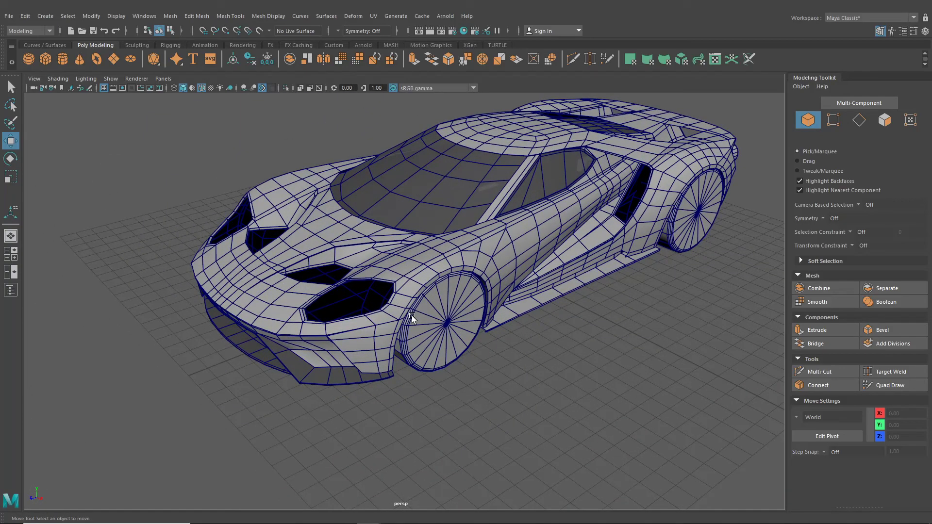
pyautogui.moveTo(412, 316)
pyautogui.keyDown('alt'); pyautogui.mouseDown()
pyautogui.moveTo(401, 306)
pyautogui.moveTo(450, 292)
pyautogui.moveTo(482, 304)
pyautogui.moveTo(405, 314)
pyautogui.mouseUp(); pyautogui.keyUp('alt')
pyautogui.keyDown('alt'); pyautogui.moveTo(503, 305); pyautogui.dragTo(448, 347, button='middle'); pyautogui.keyUp('alt')
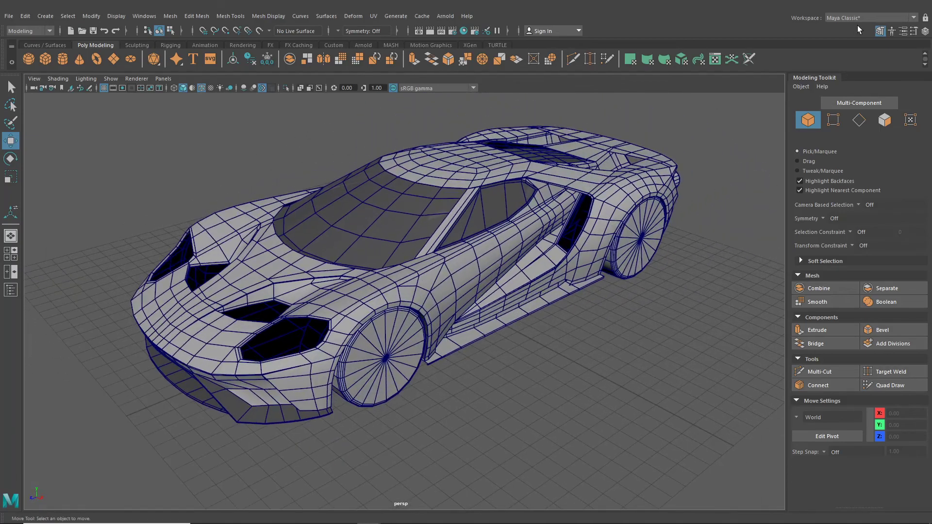
pyautogui.click(880, 31)
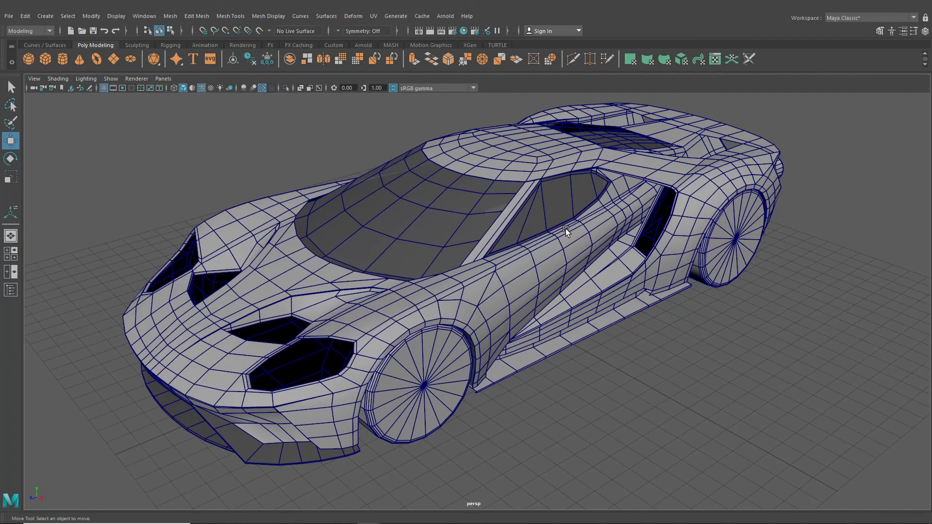
pyautogui.moveTo(562, 229)
pyautogui.keyDown('alt'); pyautogui.mouseDown()
pyautogui.moveTo(645, 217)
pyautogui.moveTo(607, 232)
pyautogui.moveTo(535, 232)
pyautogui.moveTo(567, 226)
pyautogui.mouseUp(); pyautogui.keyUp('alt')
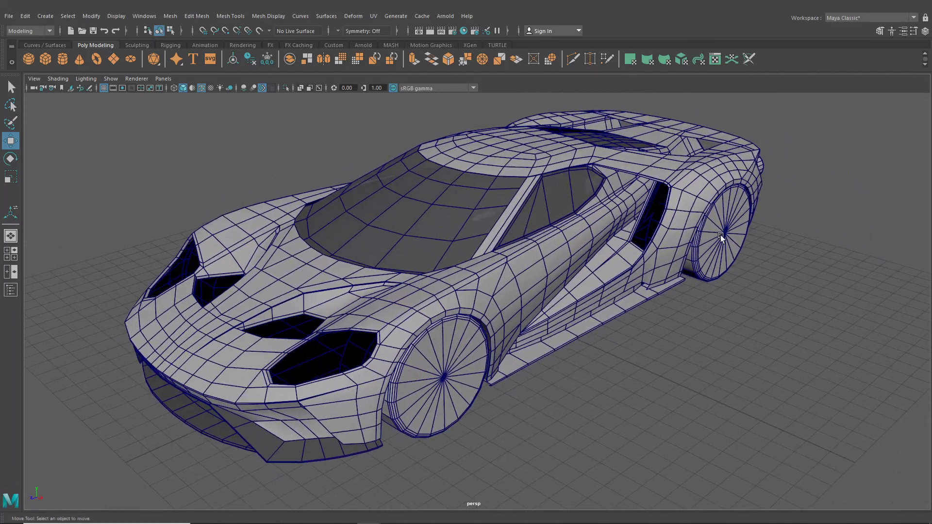